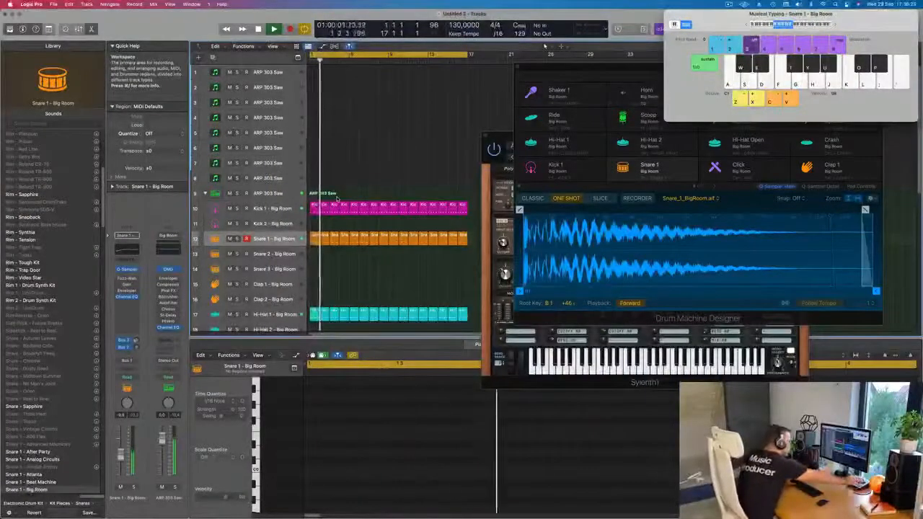
Bring the Sylenth1 window in front of the Drum Machine Designer, select the first ARP 303 Saw track and stop playback
{"action": "key", "text": "space"}
{"action": "key", "text": "space"}
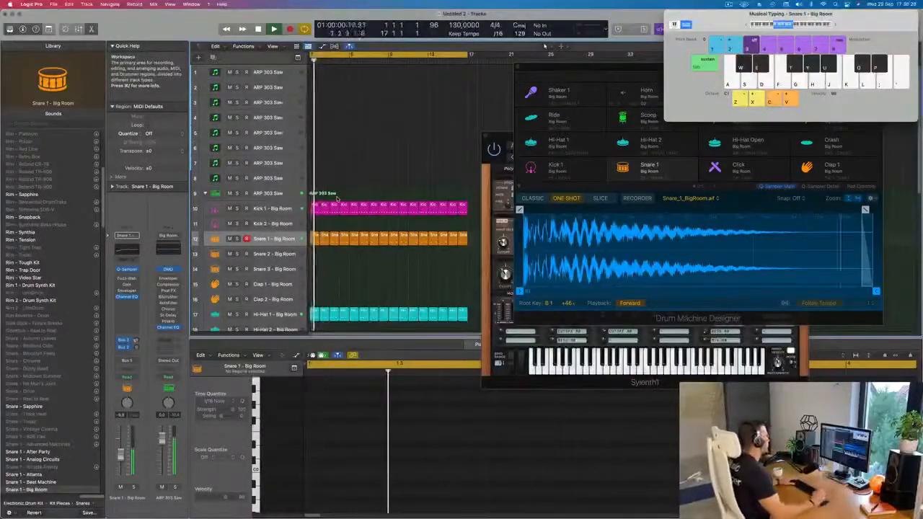
{"action": "left_click_drag", "start_coordinate": [500, 136], "coordinate": [478, 68]}
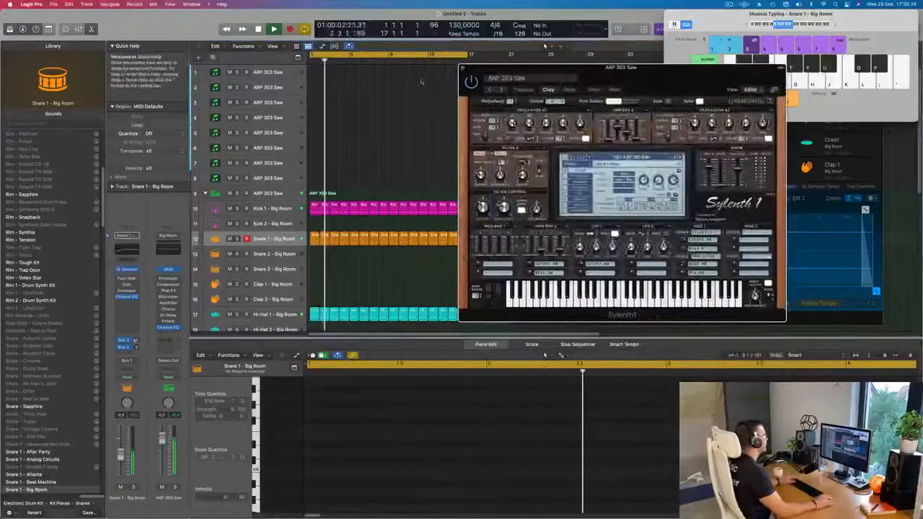
{"action": "left_click", "coordinate": [270, 72]}
{"action": "key", "text": "space"}
Load a different sound bank in the first track's Sylenth1 and choose the BASS - Acid Bass preset
{"action": "left_click", "coordinate": [573, 164]}
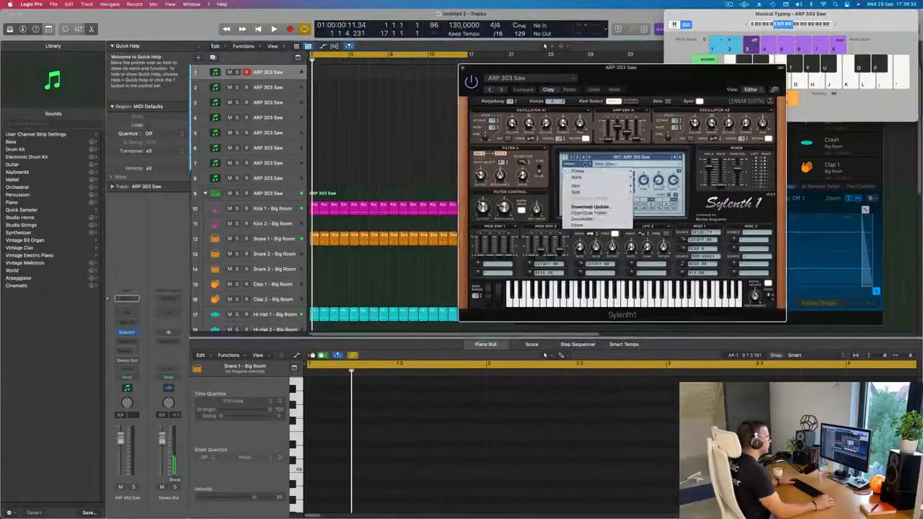
{"action": "mouse_move", "coordinate": [616, 178]}
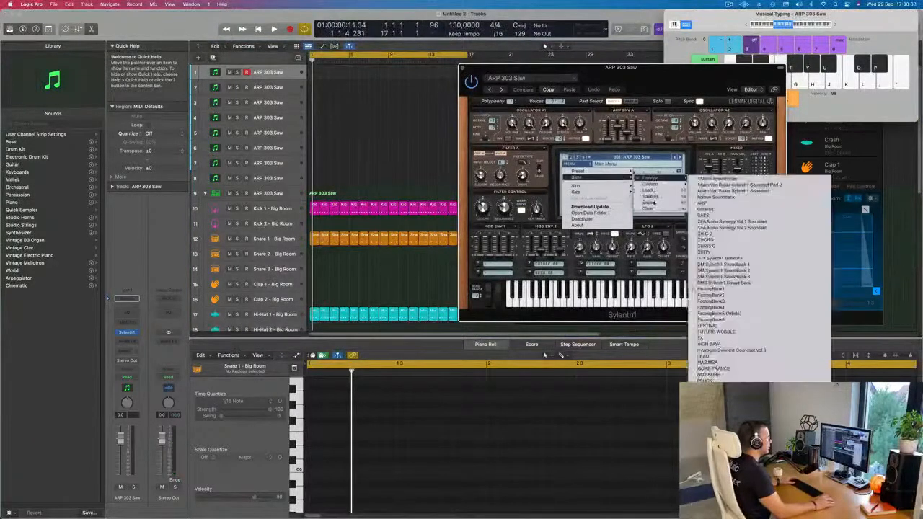
{"action": "mouse_move", "coordinate": [658, 179]}
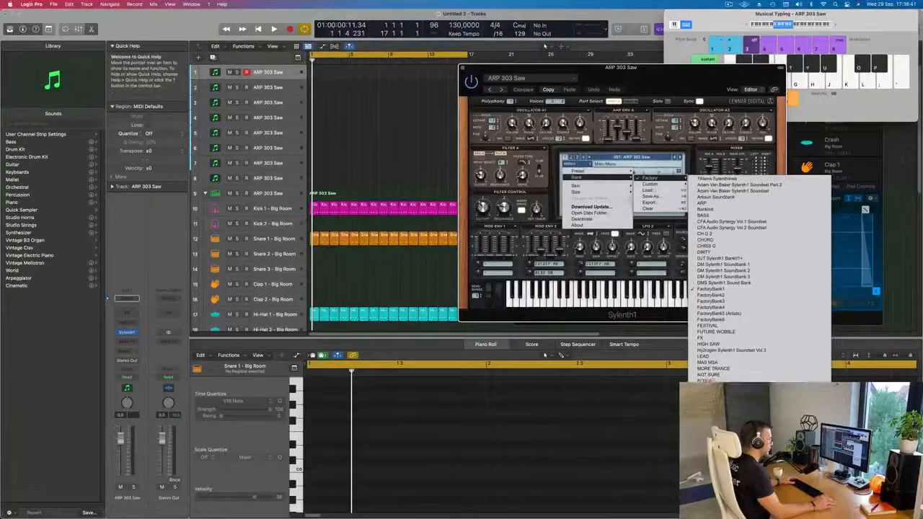
{"action": "left_click", "coordinate": [713, 382]}
{"action": "left_click", "coordinate": [637, 158]}
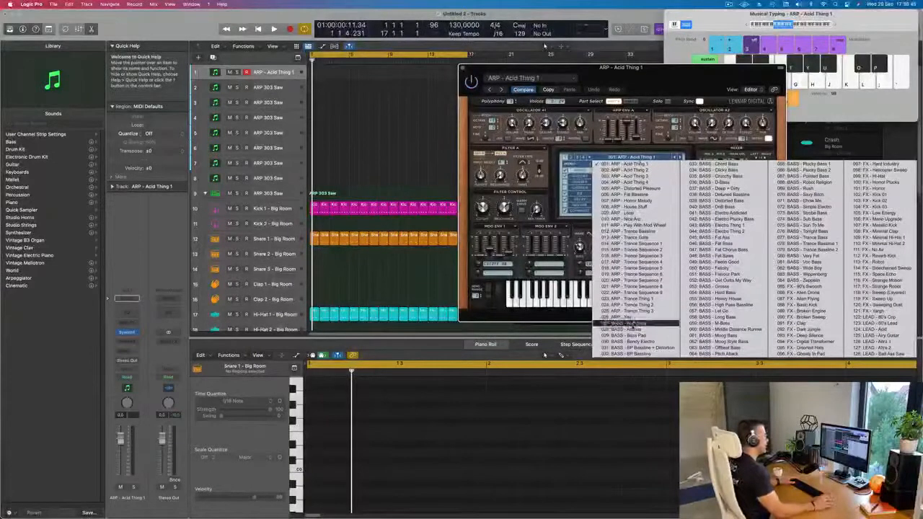
{"action": "left_click", "coordinate": [628, 323]}
{"action": "left_click_drag", "start_coordinate": [650, 80], "coordinate": [574, 79]}
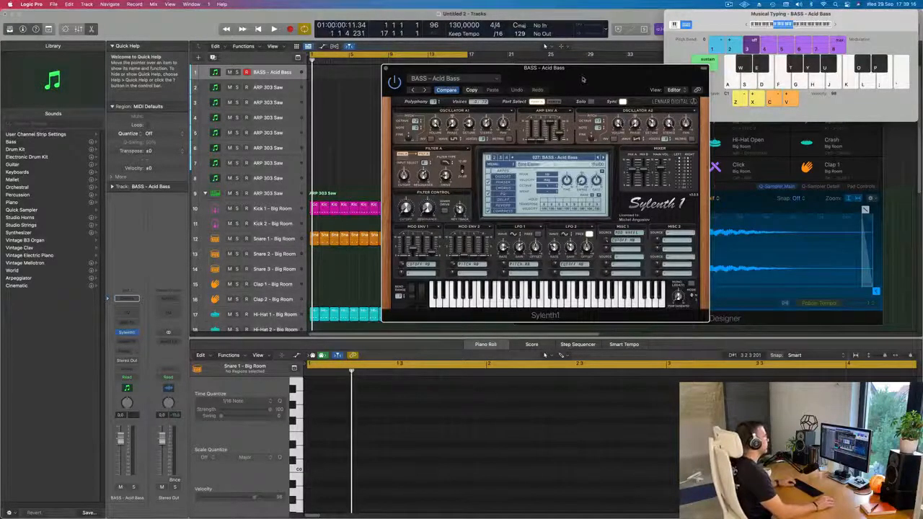
{"action": "left_click_drag", "start_coordinate": [580, 80], "coordinate": [598, 77]}
Audition the BASS - Acid Bass preset by playing notes over the drum loop
{"action": "key", "text": "space"}
{"action": "key", "text": "f"}
{"action": "left_click", "coordinate": [278, 74]}
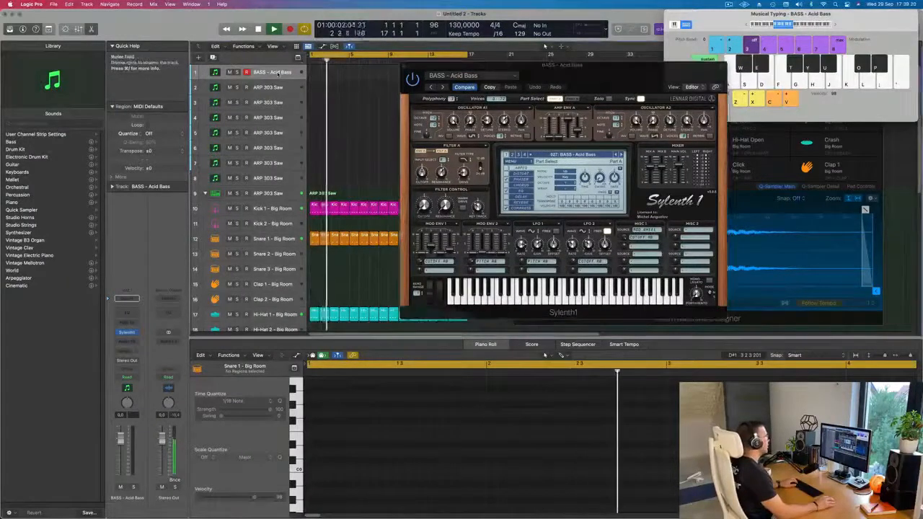
{"action": "key", "text": "h"}
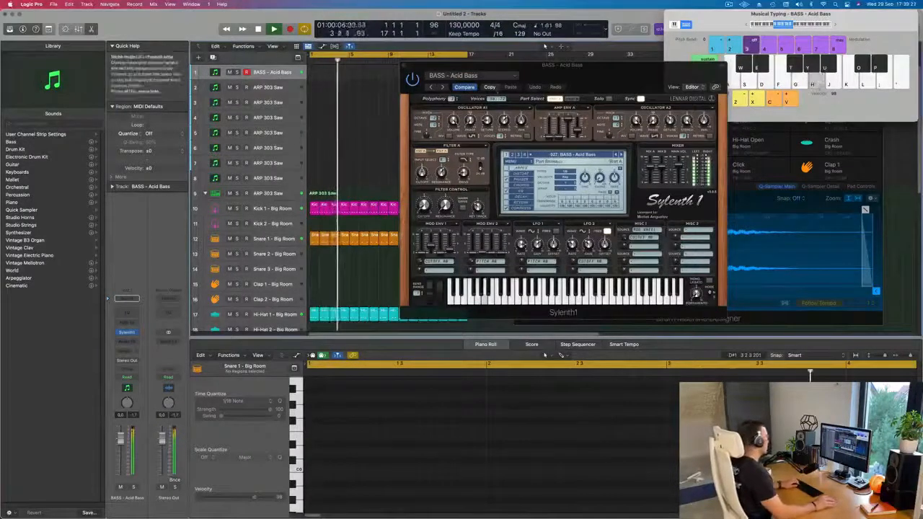
{"action": "key", "text": "f"}
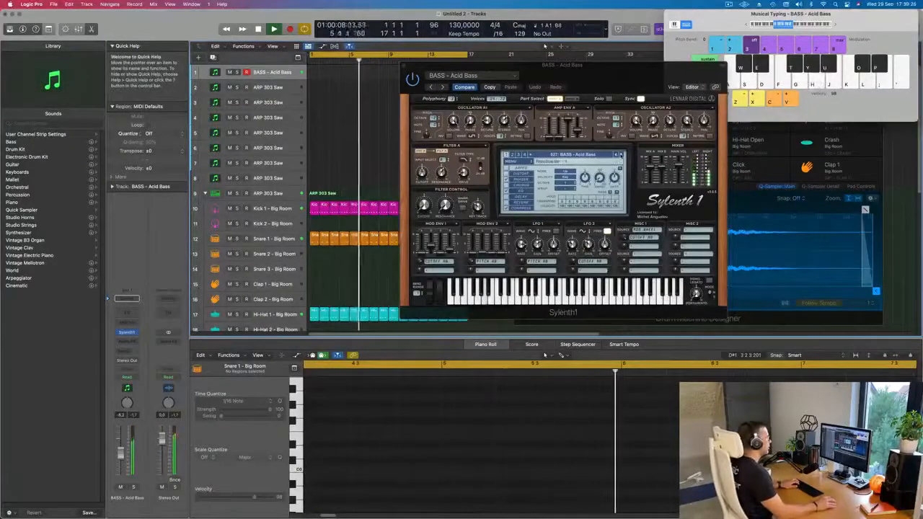
Switch to the BASS - Atlantis preset, shift the typing keyboard to octave C2 and audition some notes
{"action": "left_click", "coordinate": [620, 154]}
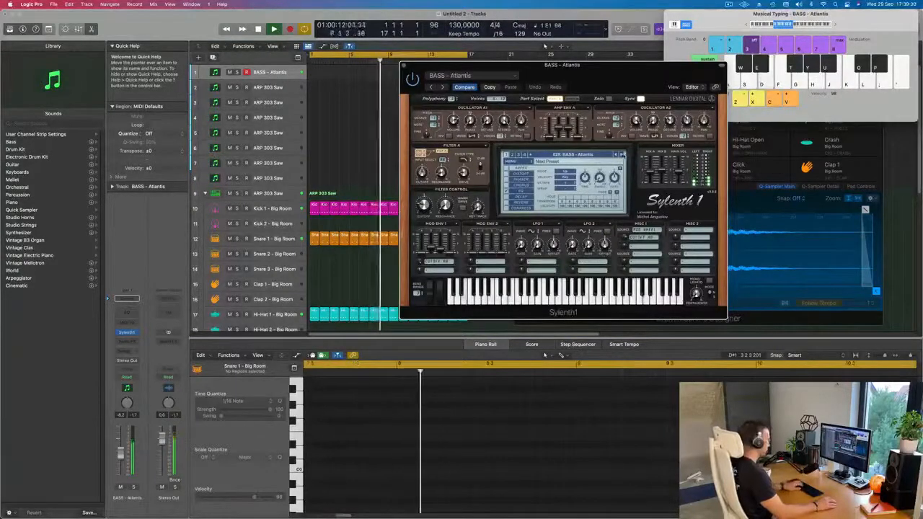
{"action": "left_click", "coordinate": [835, 26]}
{"action": "left_click", "coordinate": [836, 26]}
{"action": "key", "text": "s"}
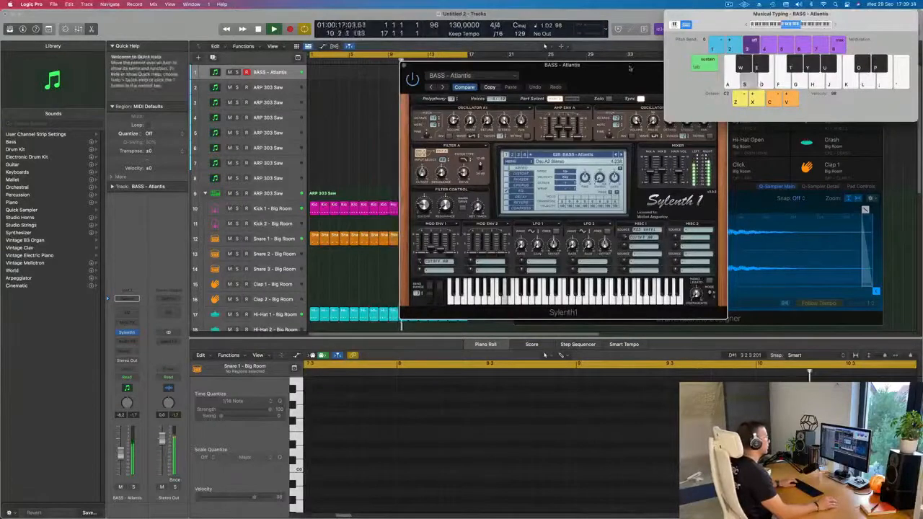
{"action": "left_click_drag", "start_coordinate": [630, 69], "coordinate": [546, 113]}
{"action": "key", "text": "d"}
{"action": "key", "text": "f"}
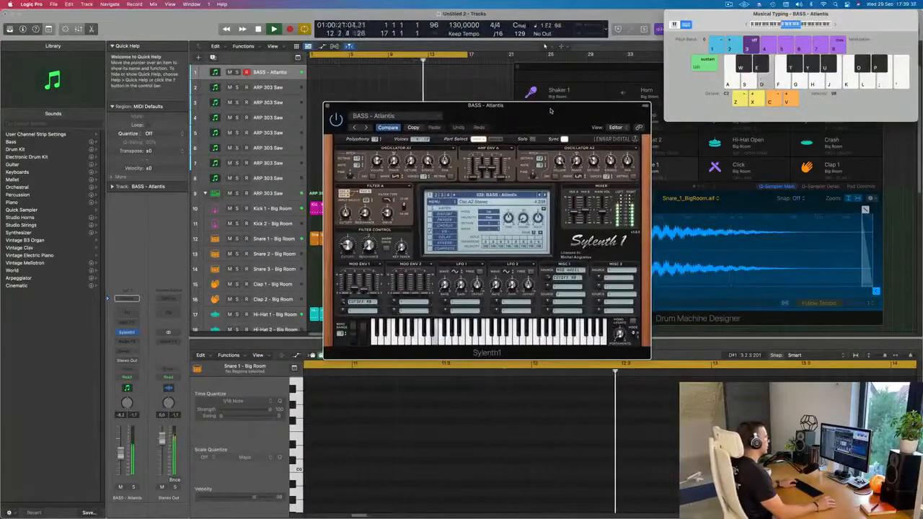
Step forward through the Sylenth1 bass presets to BASS - D-Bass, trying the sounds over the drums
{"action": "left_click", "coordinate": [546, 195]}
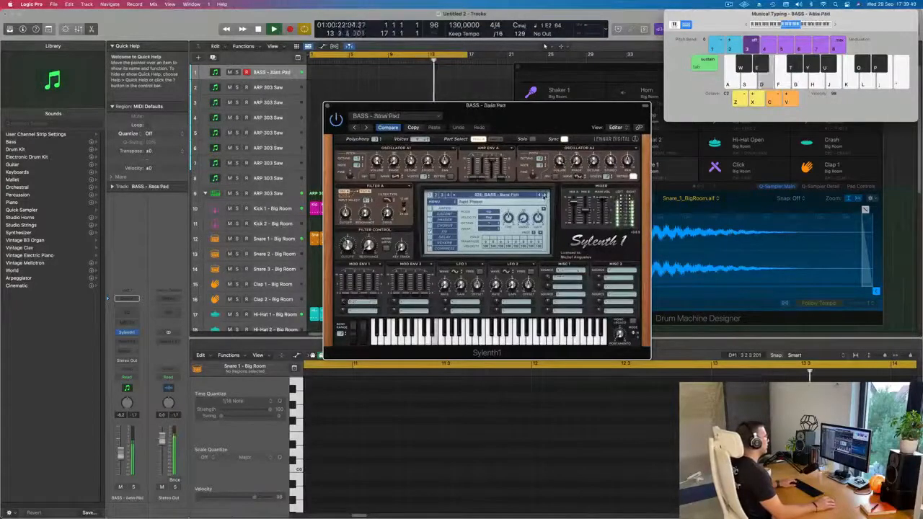
{"action": "left_click", "coordinate": [544, 196]}
{"action": "key", "text": "d"}
{"action": "left_click", "coordinate": [544, 196]}
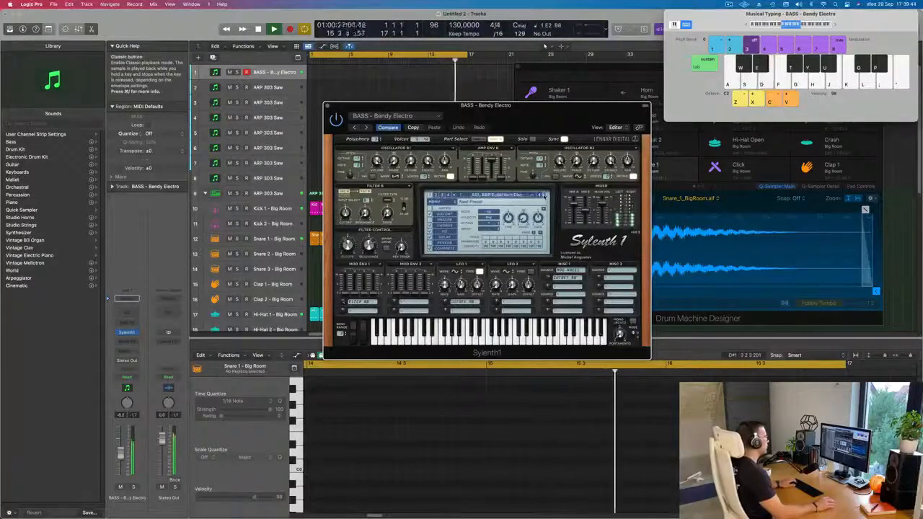
{"action": "left_click", "coordinate": [544, 196]}
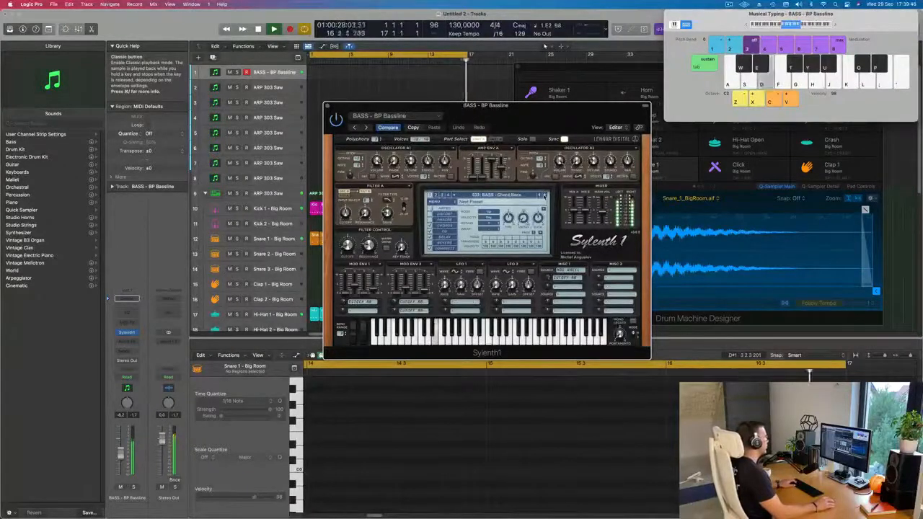
{"action": "left_click", "coordinate": [544, 195]}
{"action": "key", "text": "d"}
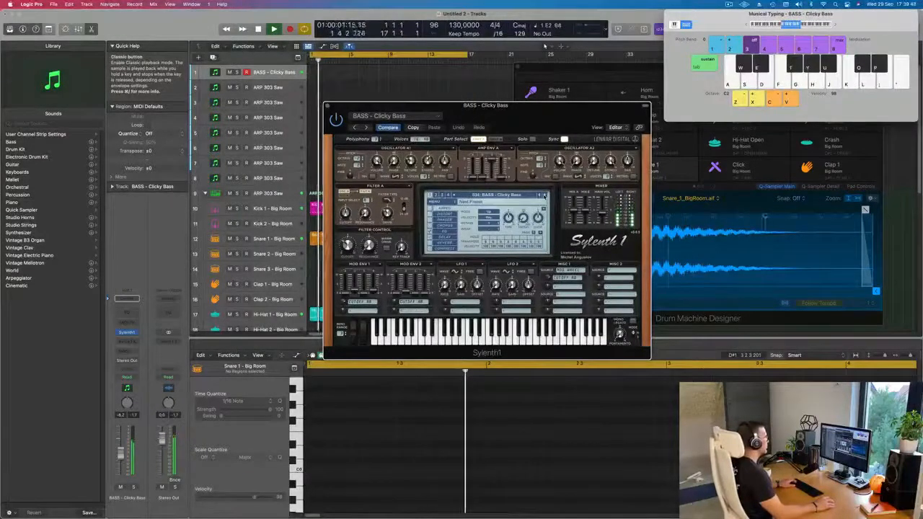
{"action": "left_click", "coordinate": [545, 196]}
{"action": "left_click", "coordinate": [544, 195]}
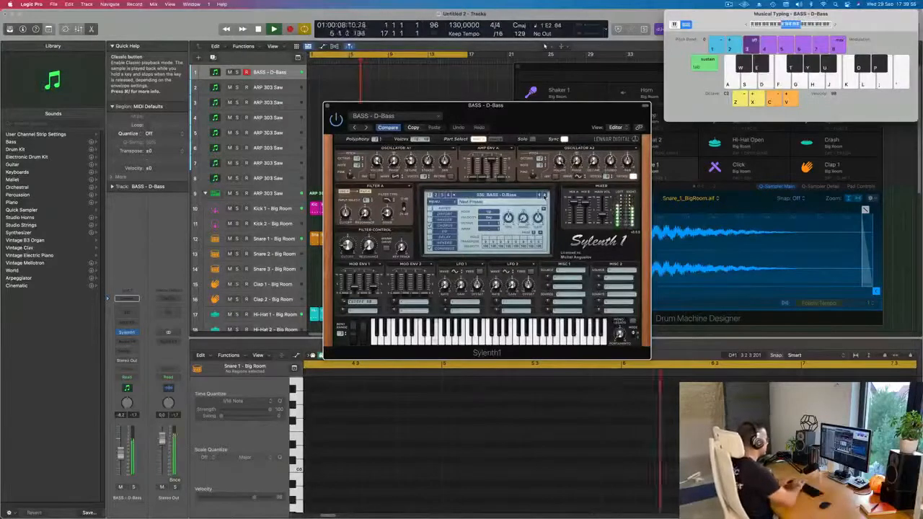
Record a repeated single-note bassline on the BASS - D-Bass track and move the recorded region to bar 1
{"action": "key", "text": "r"}
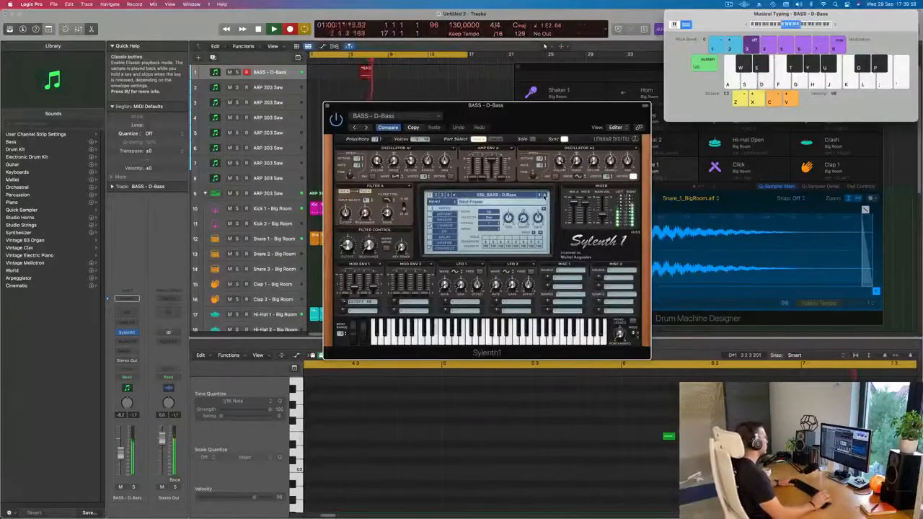
{"action": "key", "text": "d"}
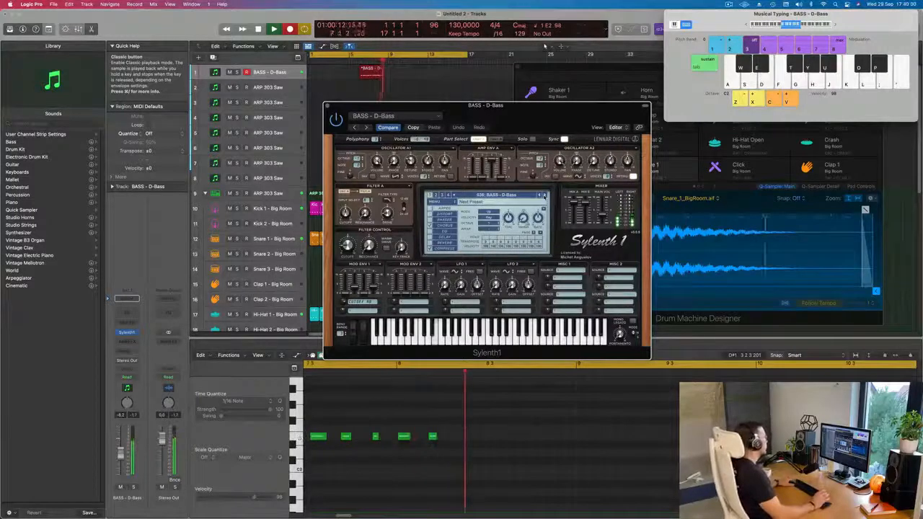
{"action": "key", "text": "space"}
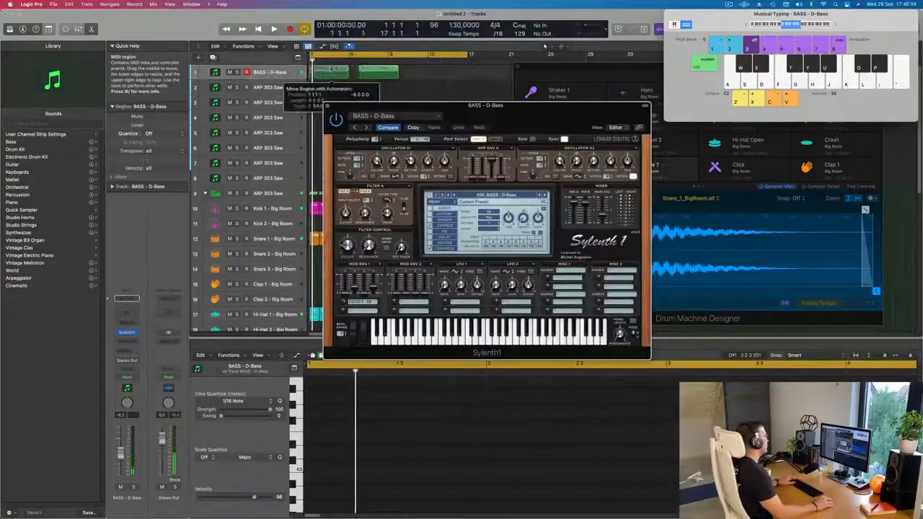
{"action": "key", "text": "space"}
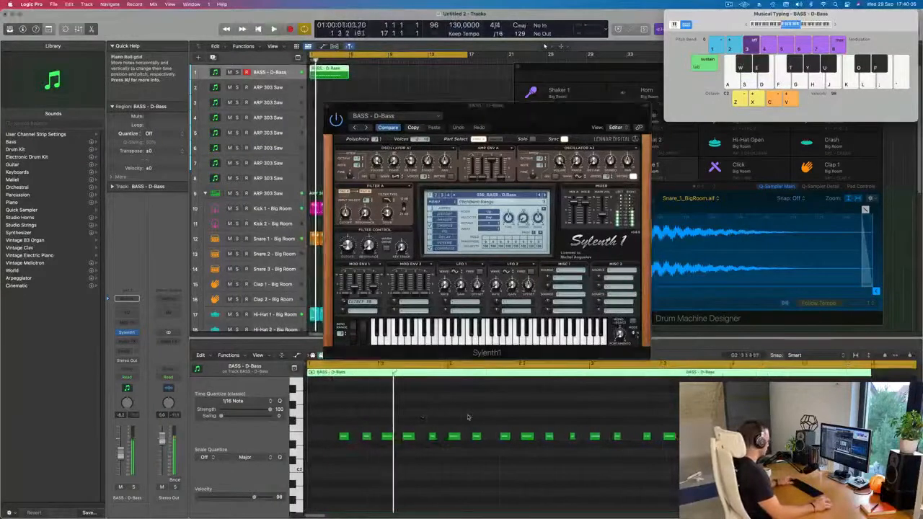
Select all notes of the recorded bass region and quantize them to 1/16 notes
{"action": "left_click", "coordinate": [476, 427]}
{"action": "key", "text": "super+a"}
{"action": "scroll", "coordinate": [423, 409], "scroll_direction": "left", "scroll_amount": 3}
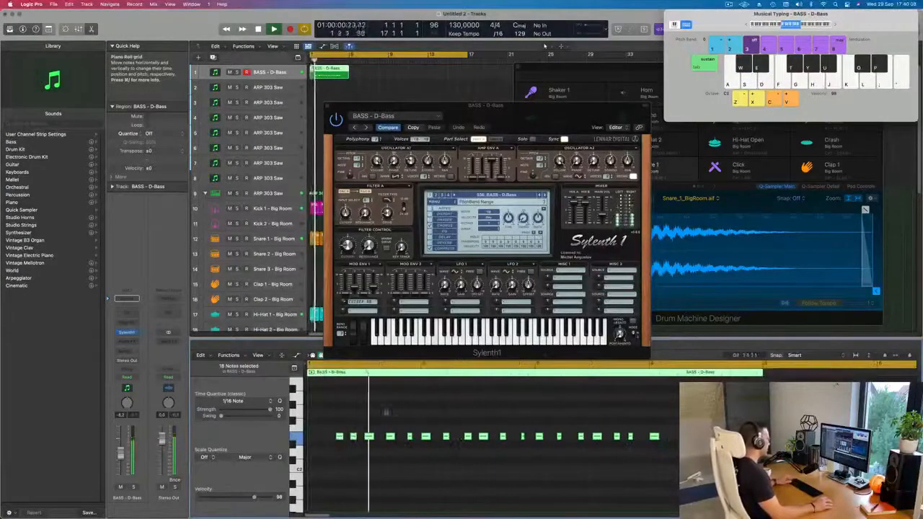
{"action": "scroll", "coordinate": [374, 411], "scroll_direction": "left", "scroll_amount": 1}
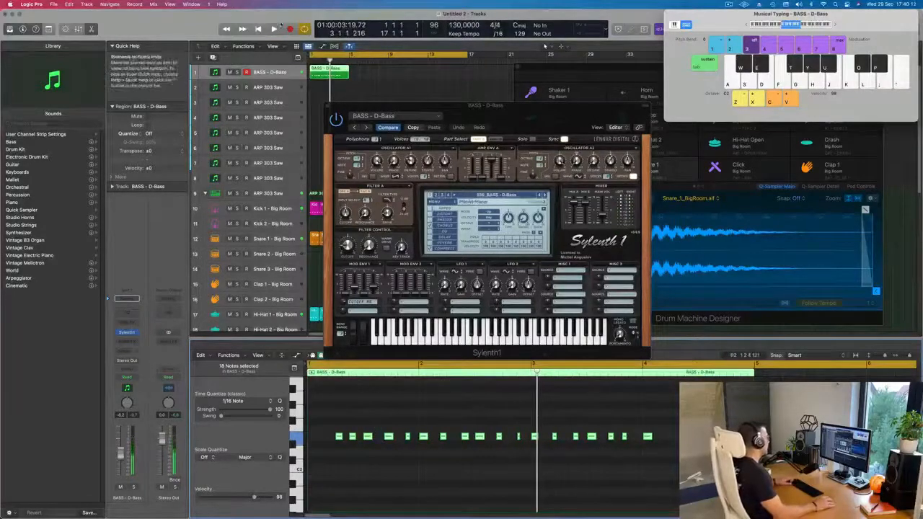
{"action": "scroll", "coordinate": [323, 74], "scroll_direction": "right", "scroll_amount": 3}
{"action": "scroll", "coordinate": [325, 73], "scroll_direction": "left", "scroll_amount": 3}
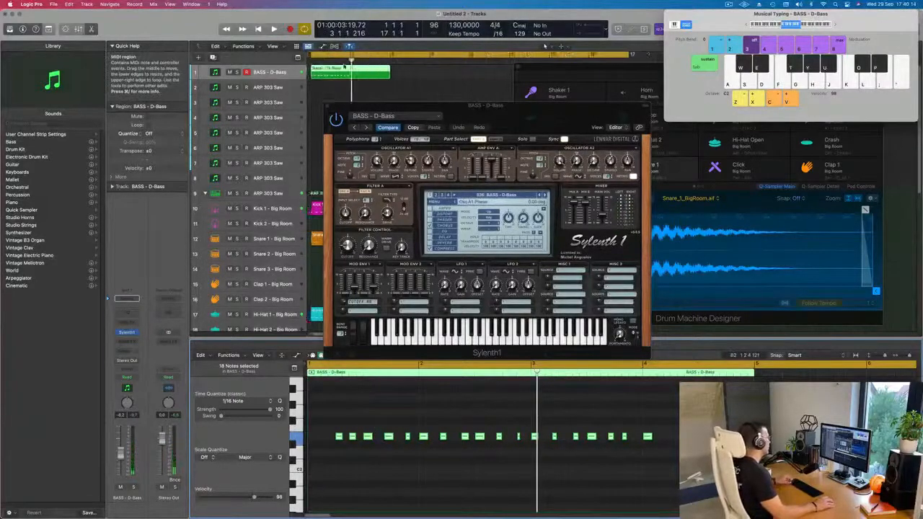
Split the bass region at bar 2, delete the opening piece and move the remainder to bar 1
{"action": "double_click", "coordinate": [330, 71], "text": "super"}
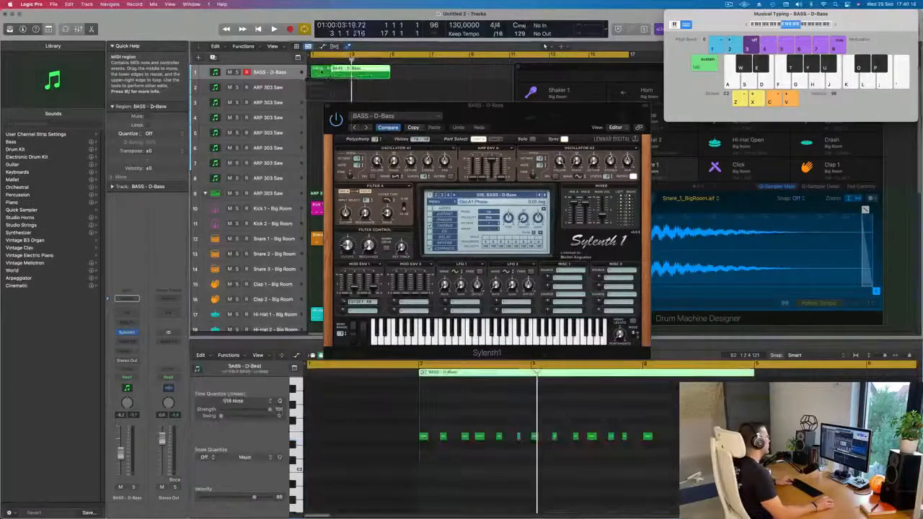
{"action": "left_click", "coordinate": [322, 72]}
{"action": "key", "text": "Delete"}
{"action": "left_click_drag", "start_coordinate": [341, 72], "coordinate": [321, 72]}
Delete the bass notes from bar 2 onward and cut off the region's empty tail after bar 3
{"action": "key", "text": "space"}
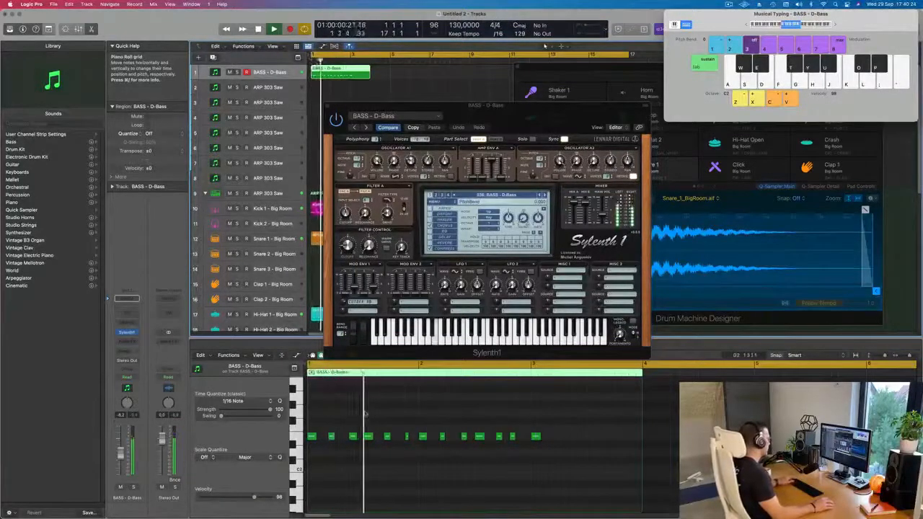
{"action": "left_click_drag", "start_coordinate": [420, 427], "coordinate": [589, 450]}
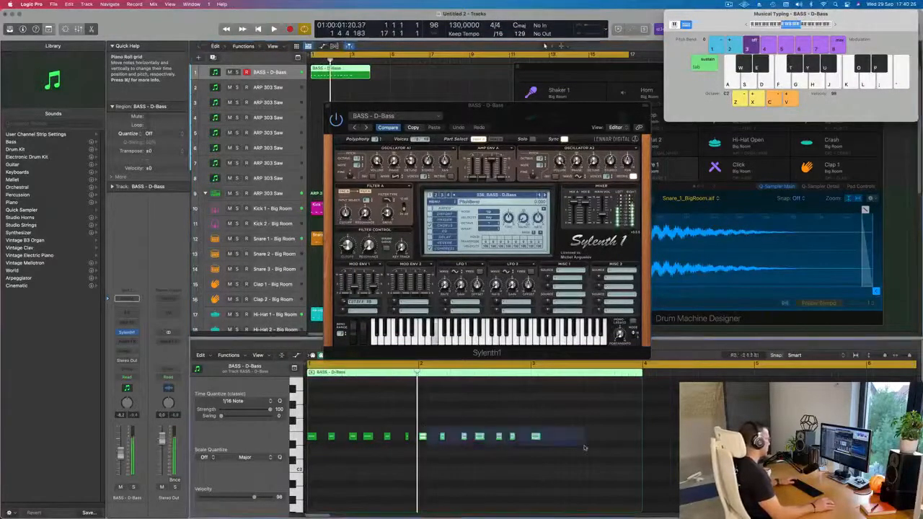
{"action": "key", "text": "BackSpace"}
{"action": "double_click", "coordinate": [351, 71], "text": "super"}
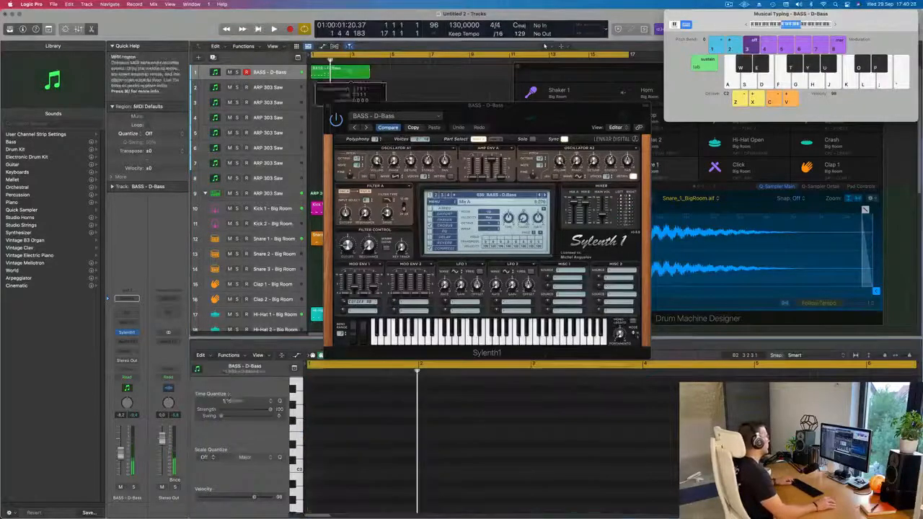
{"action": "key", "text": "BackSpace"}
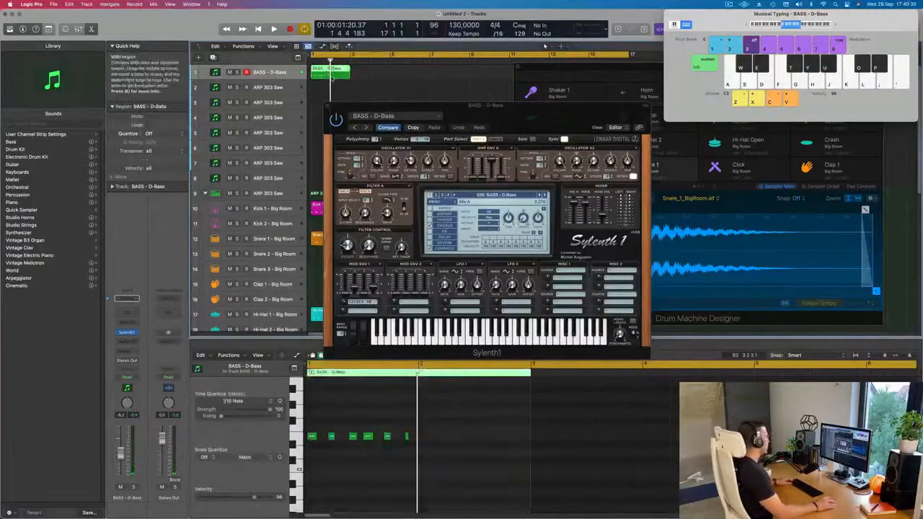
Copy the first bar's bass notes into the second bar of the region
{"action": "mouse_move", "coordinate": [433, 432]}
{"action": "left_mouse_down"}
{"action": "mouse_move", "coordinate": [313, 439]}
{"action": "mouse_move", "coordinate": [424, 438]}
{"action": "left_mouse_up"}
{"action": "scroll", "coordinate": [433, 439], "scroll_direction": "up", "scroll_amount": 5}
{"action": "scroll", "coordinate": [441, 424], "scroll_direction": "down", "scroll_amount": 5}
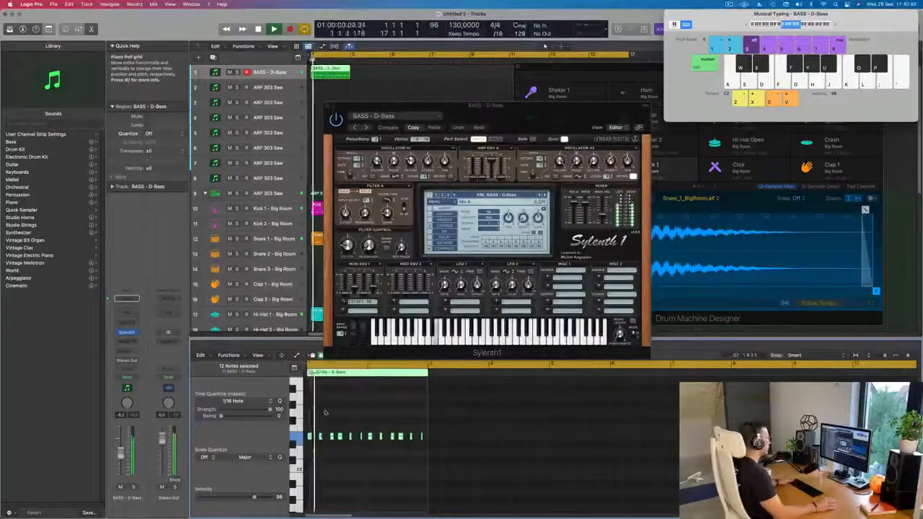
Adjust the filter control cutoff of the D-Bass sound in Sylenth1 during playback
{"action": "left_click_drag", "start_coordinate": [507, 111], "coordinate": [563, 112]}
{"action": "left_click_drag", "start_coordinate": [404, 246], "coordinate": [405, 246]}
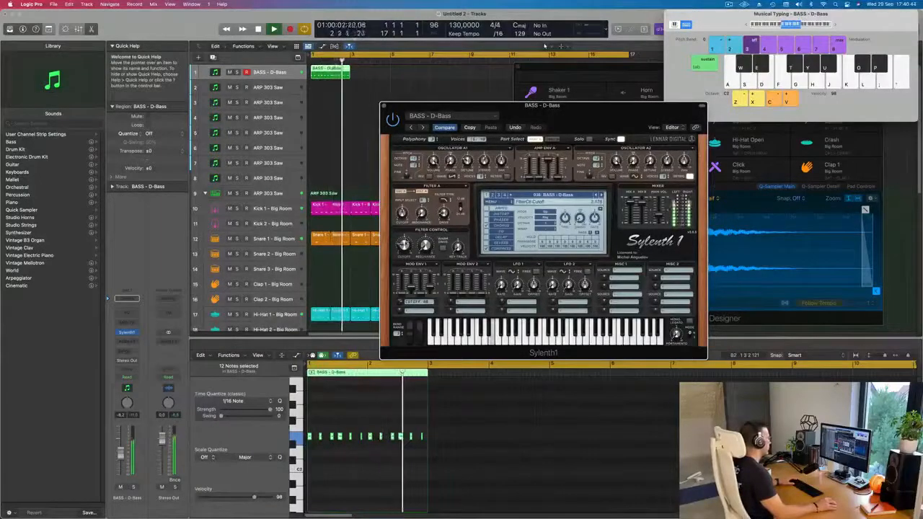
Repeat the two-bar bass region along its track until the bassline fills the arrangement up to bar 17
{"action": "left_click", "coordinate": [304, 78]}
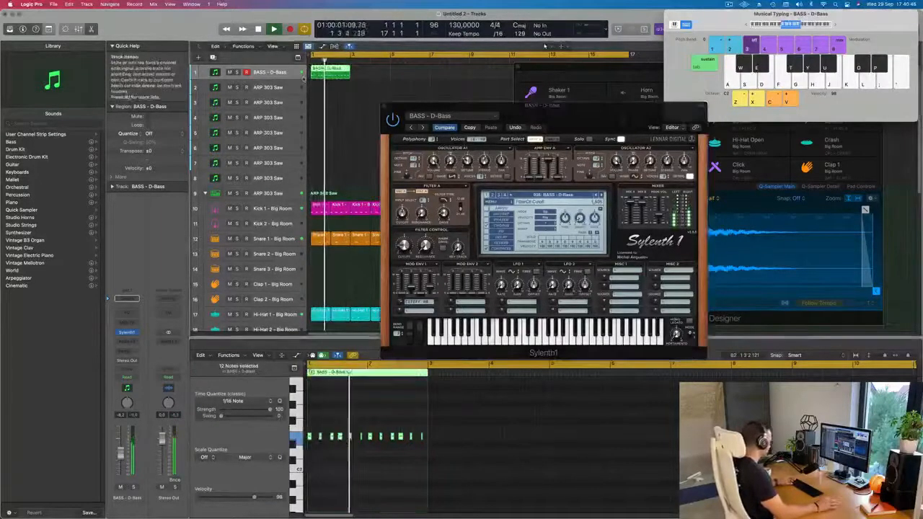
{"action": "key", "text": "super+r"}
{"action": "key", "text": "super+r"}
{"action": "key", "text": "super+r"}
{"action": "key", "text": "super+r"}
{"action": "key", "text": "super+r"}
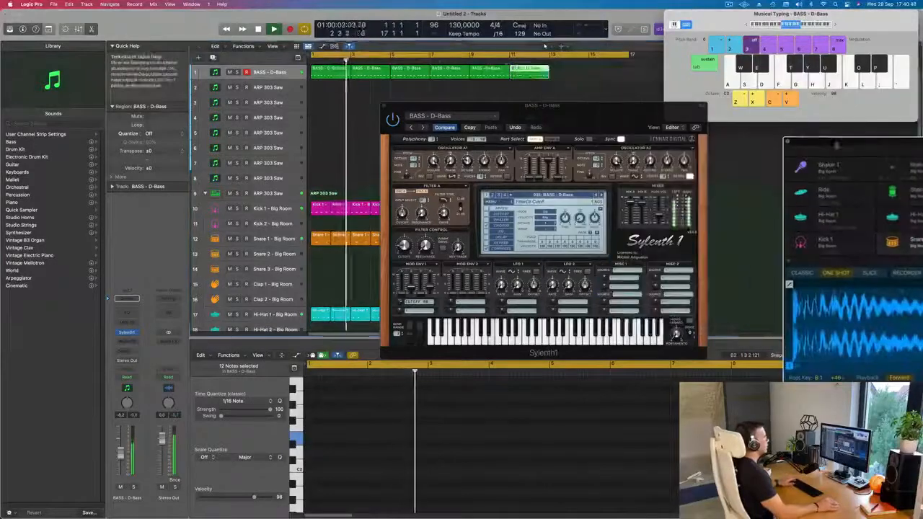
{"action": "left_click_drag", "start_coordinate": [504, 79], "coordinate": [498, 75]}
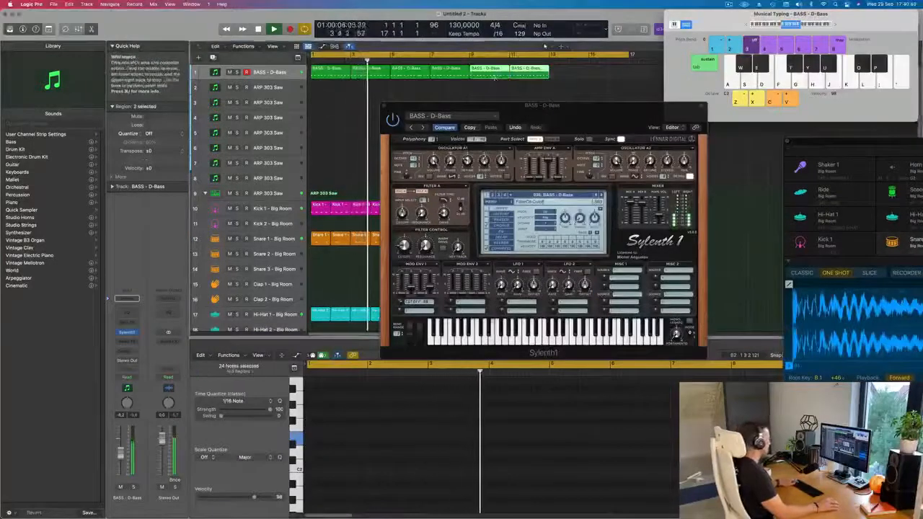
{"action": "key", "text": "super+r"}
{"action": "key", "text": "super+Left"}
Audition the Sylenth1 bass presets from Deep + Dirty through Fat Bass against the playing drum loop
{"action": "left_click_drag", "start_coordinate": [525, 109], "coordinate": [514, 114]}
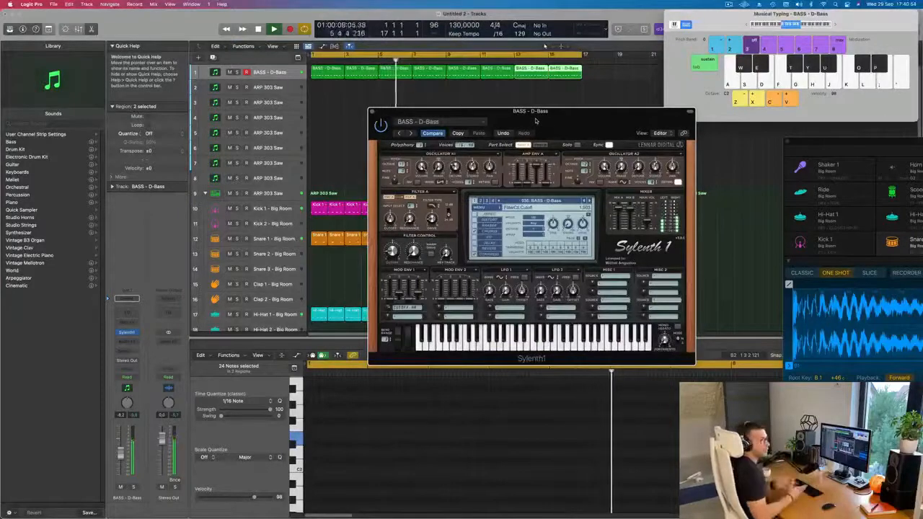
{"action": "left_click_drag", "start_coordinate": [536, 121], "coordinate": [471, 126]}
{"action": "left_click", "coordinate": [524, 207]}
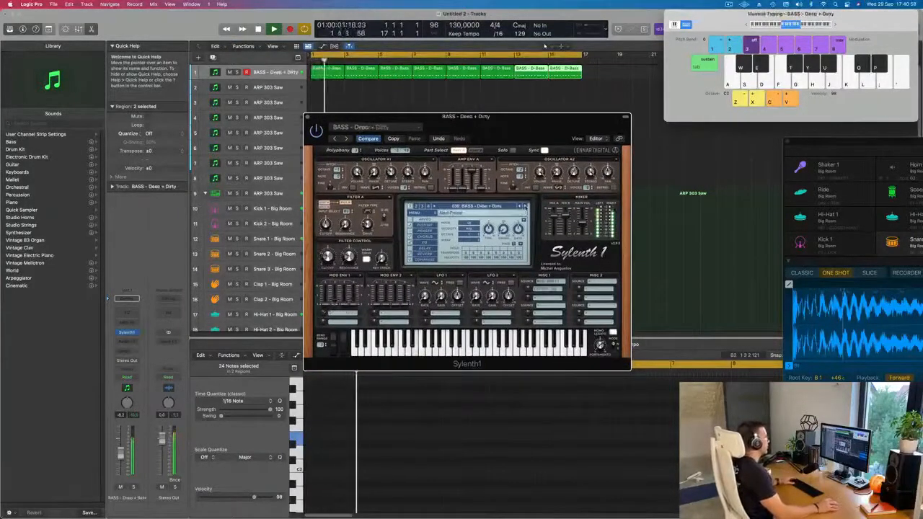
{"action": "left_click", "coordinate": [524, 207]}
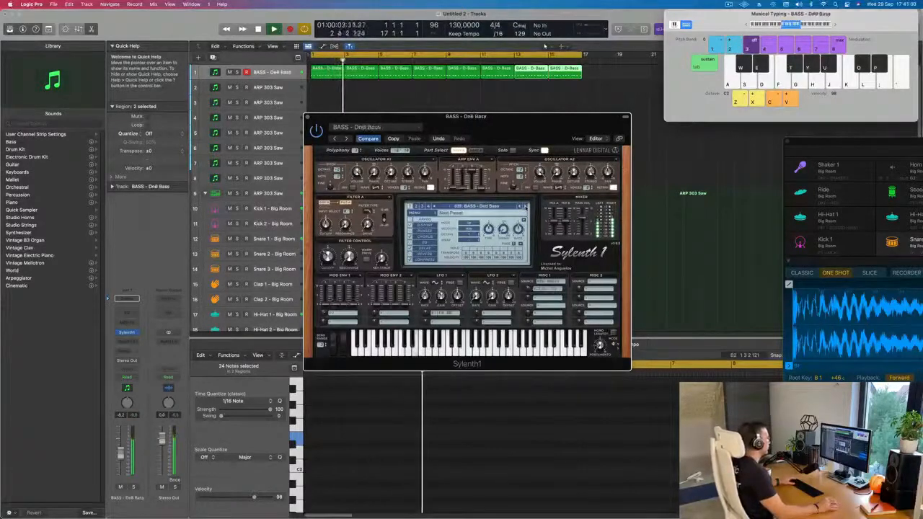
{"action": "left_click", "coordinate": [526, 207]}
{"action": "left_click", "coordinate": [526, 207]}
{"action": "left_click", "coordinate": [526, 207]}
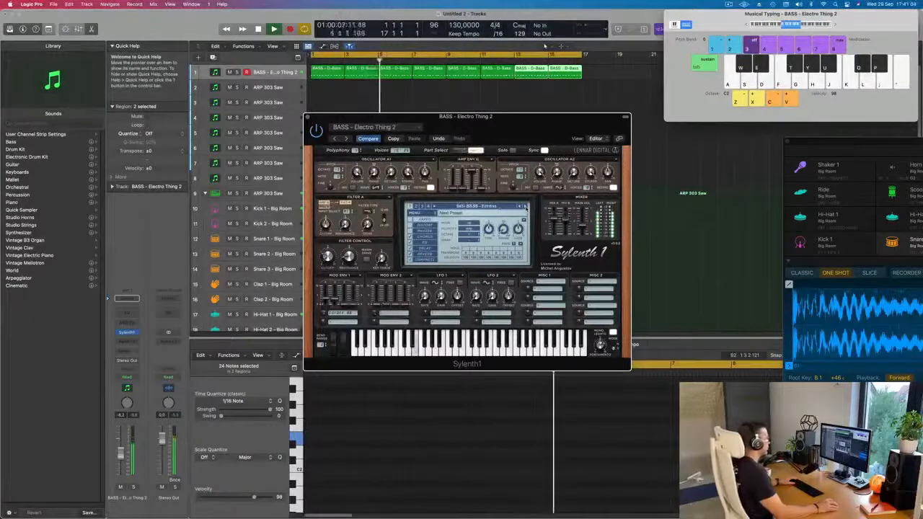
{"action": "left_click", "coordinate": [525, 207]}
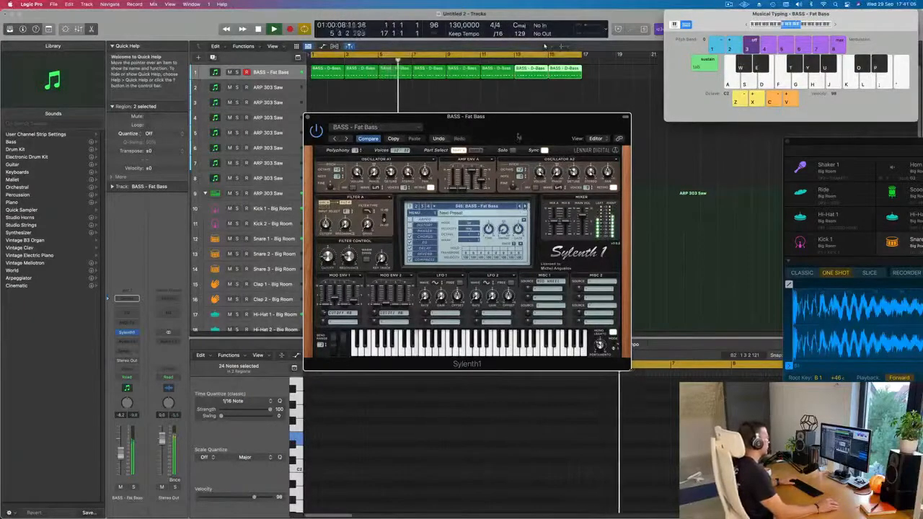
Load the BASS - Feelin Good preset in Sylenth1 and copy its plug-in settings
{"action": "left_click_drag", "start_coordinate": [476, 363], "coordinate": [523, 401]}
{"action": "left_click", "coordinate": [572, 246]}
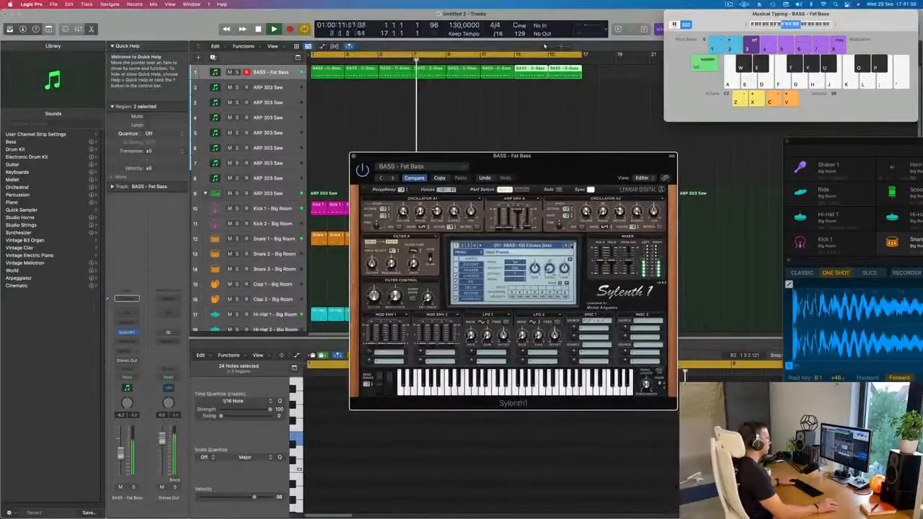
{"action": "left_click", "coordinate": [572, 246]}
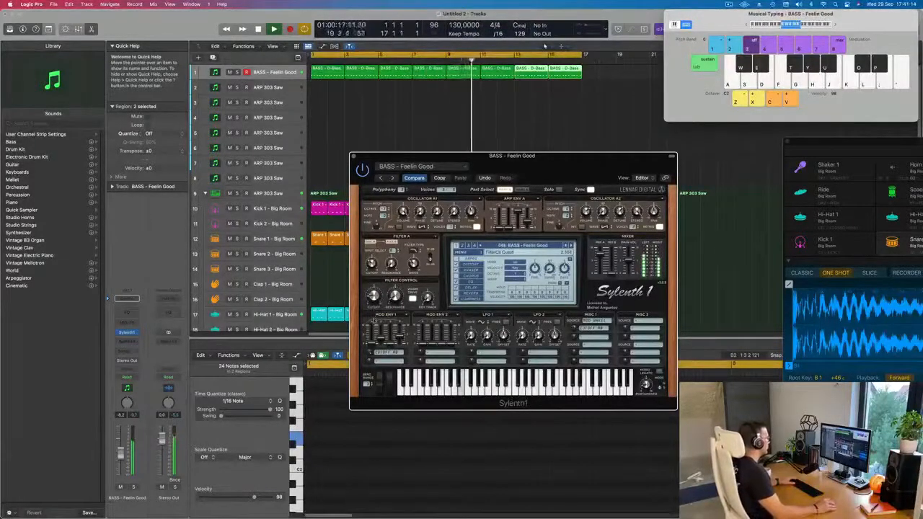
{"action": "mouse_move", "coordinate": [532, 163]}
{"action": "left_mouse_down"}
{"action": "mouse_move", "coordinate": [506, 157]}
{"action": "mouse_move", "coordinate": [528, 159]}
{"action": "mouse_move", "coordinate": [519, 151]}
{"action": "mouse_move", "coordinate": [525, 161]}
{"action": "left_mouse_up"}
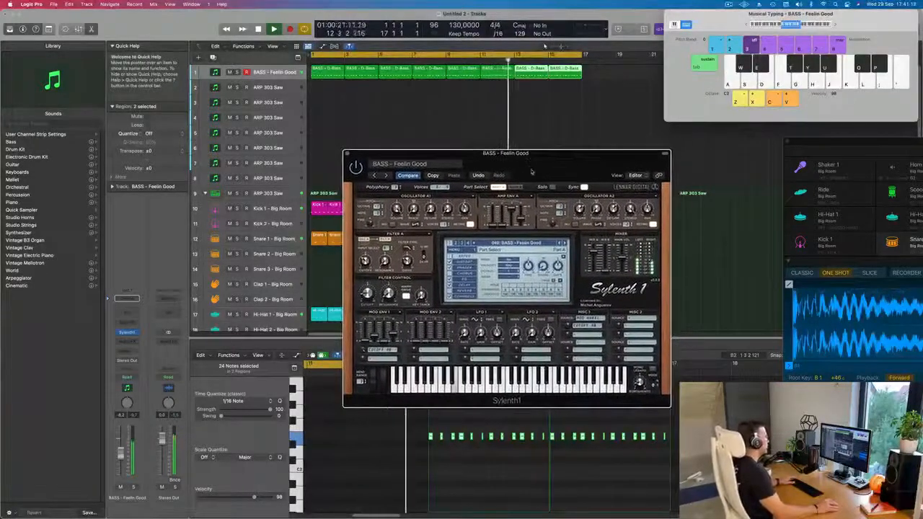
{"action": "left_click", "coordinate": [433, 176]}
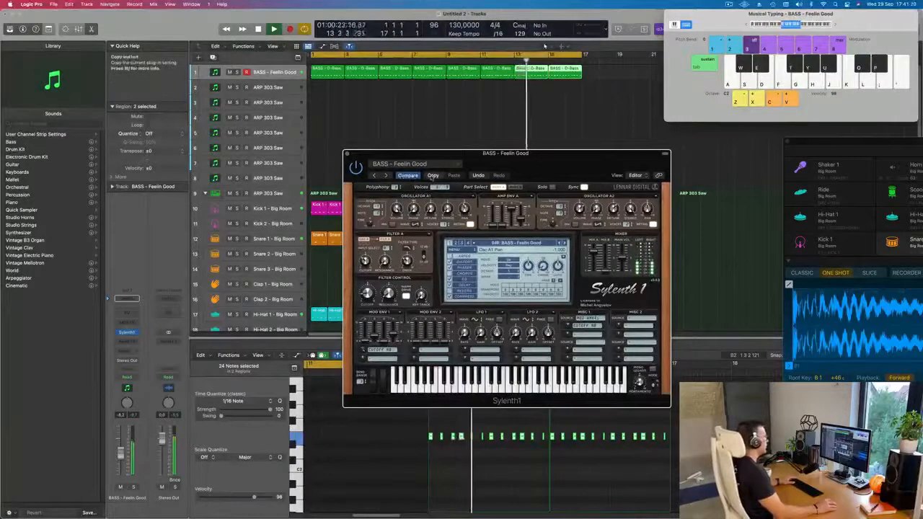
Audition the Sylenth1 bass presets from Felicity through Middle Distance Runner, including Gross, Heavy House and Long Bass
{"action": "left_click", "coordinate": [565, 244]}
{"action": "left_click", "coordinate": [566, 244]}
{"action": "left_click", "coordinate": [566, 244]}
{"action": "left_click", "coordinate": [566, 244]}
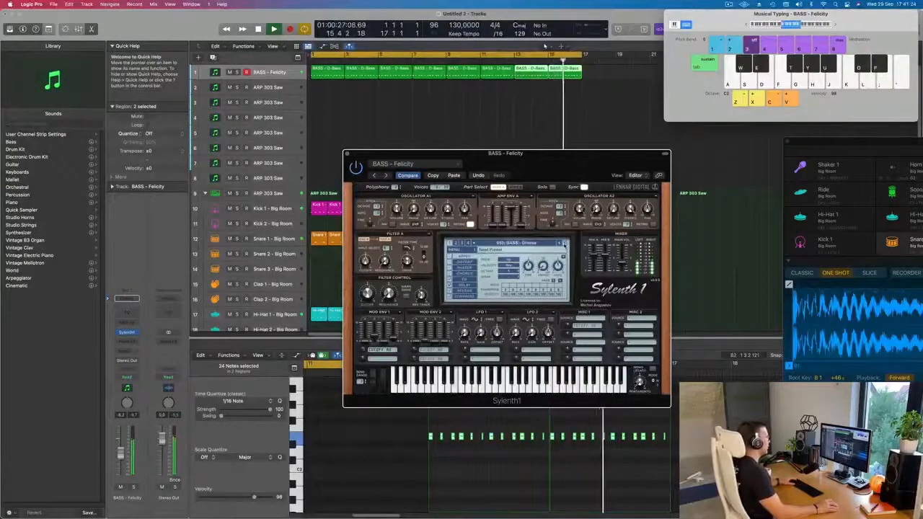
{"action": "left_click", "coordinate": [566, 244]}
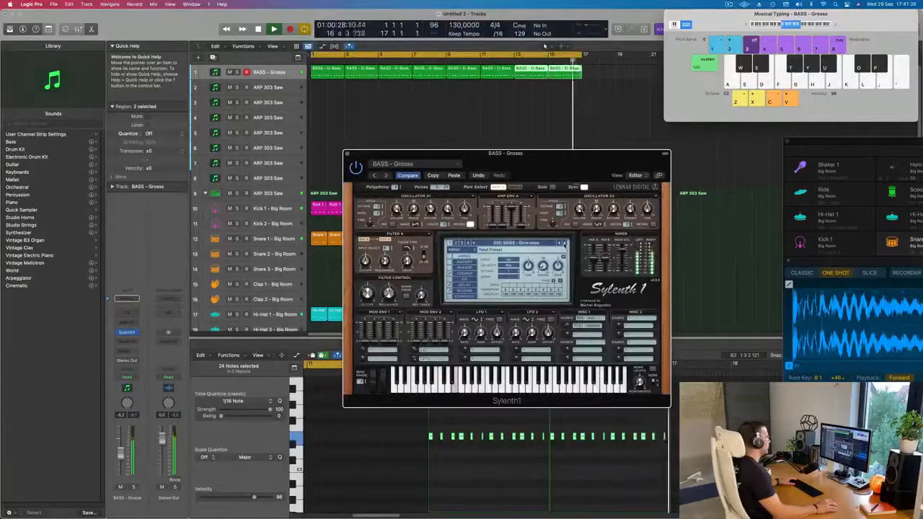
{"action": "left_click", "coordinate": [565, 244]}
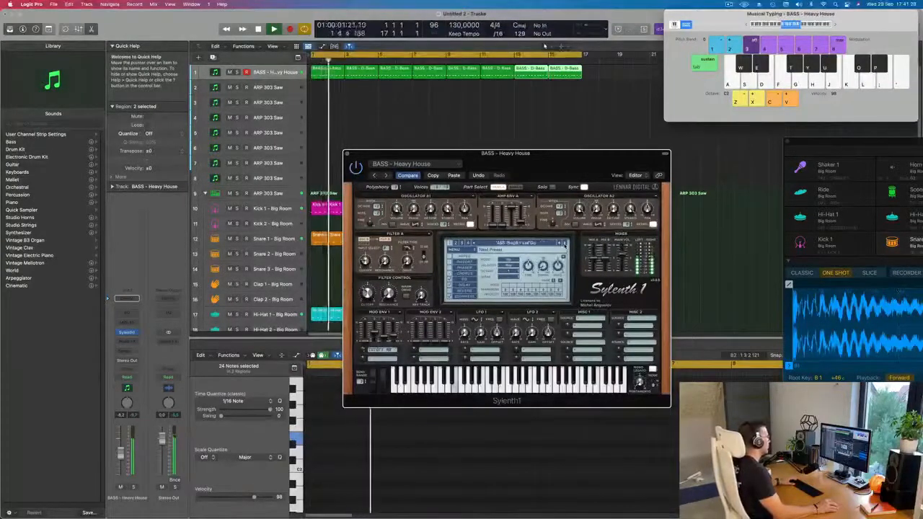
{"action": "left_click", "coordinate": [565, 245]}
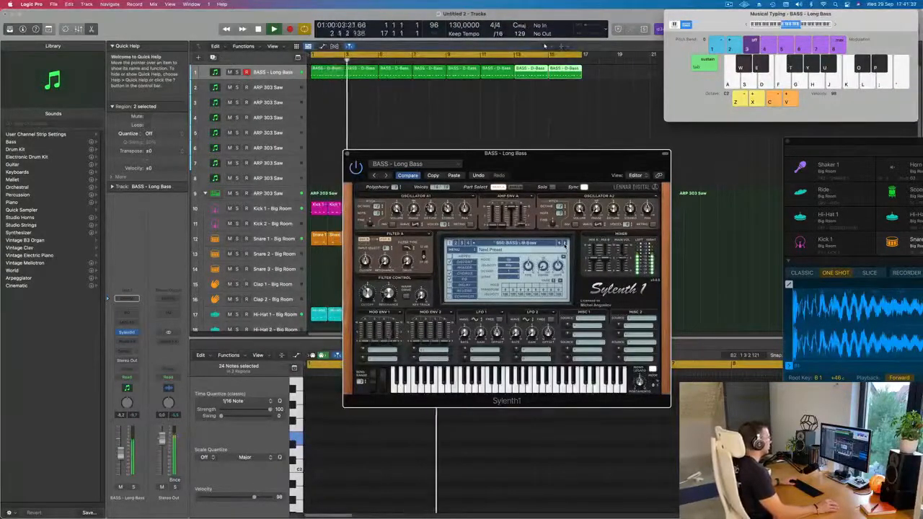
{"action": "left_click", "coordinate": [564, 245]}
{"action": "left_click", "coordinate": [564, 245]}
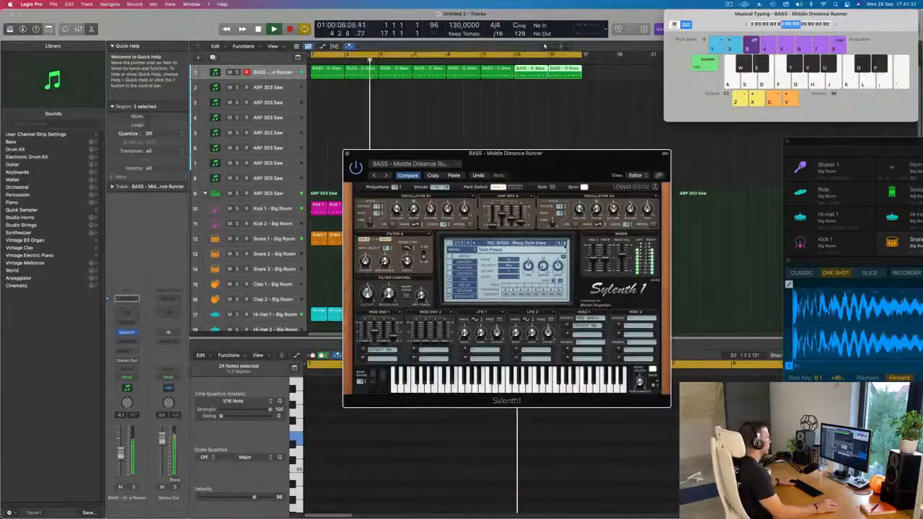
Continue auditioning the following Sylenth1 bass presets, including Plucky Bass 2, Rush and Sub Bass
{"action": "left_click", "coordinate": [564, 244]}
{"action": "left_click", "coordinate": [564, 245]}
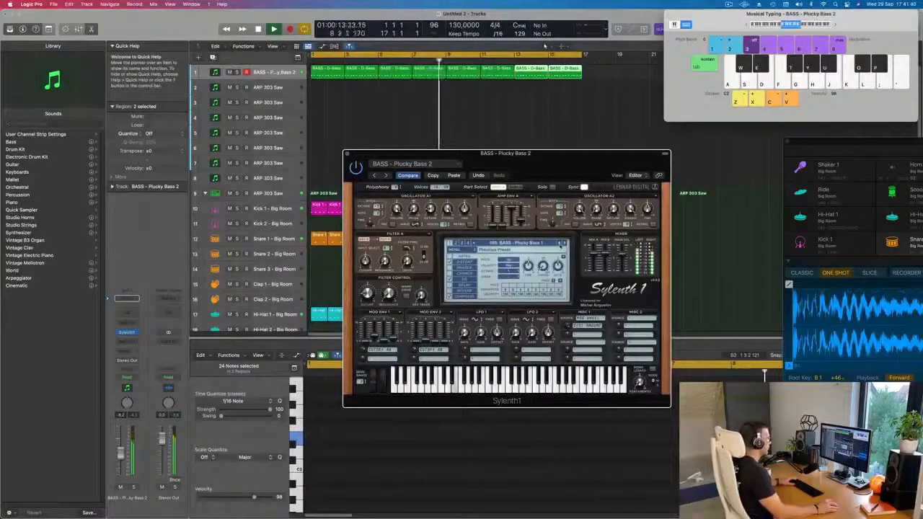
{"action": "left_click", "coordinate": [564, 243]}
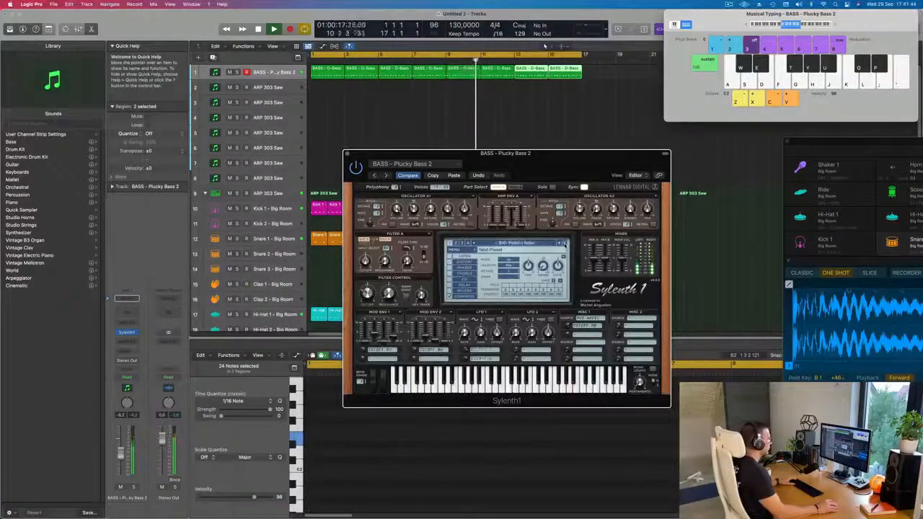
{"action": "left_click", "coordinate": [564, 243]}
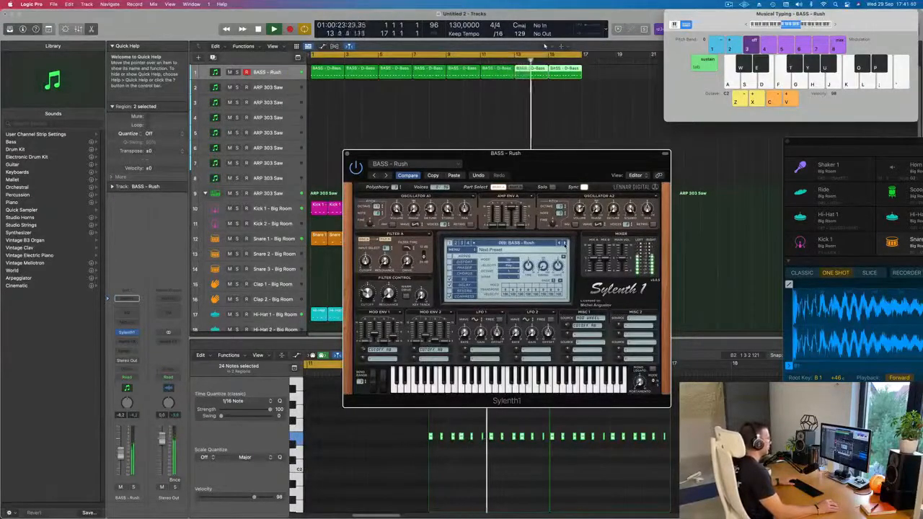
{"action": "left_click", "coordinate": [565, 244]}
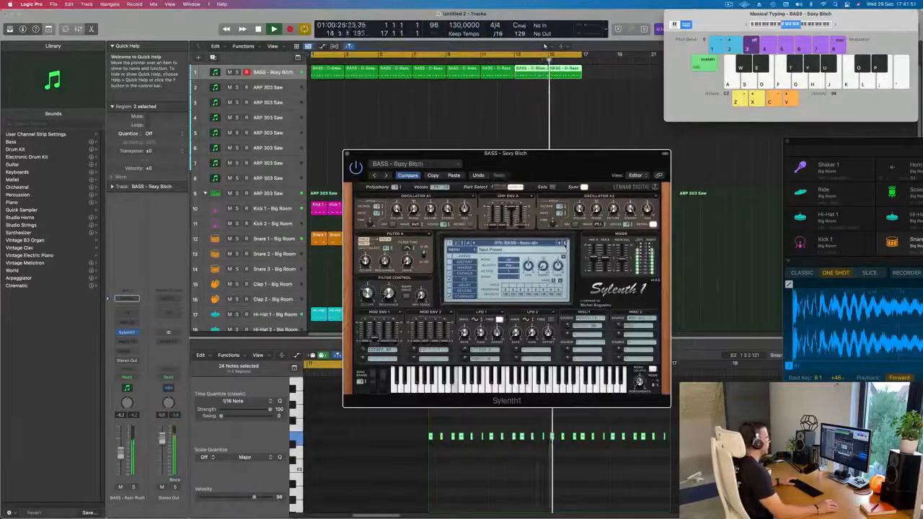
{"action": "left_click", "coordinate": [565, 244]}
{"action": "left_click", "coordinate": [564, 244]}
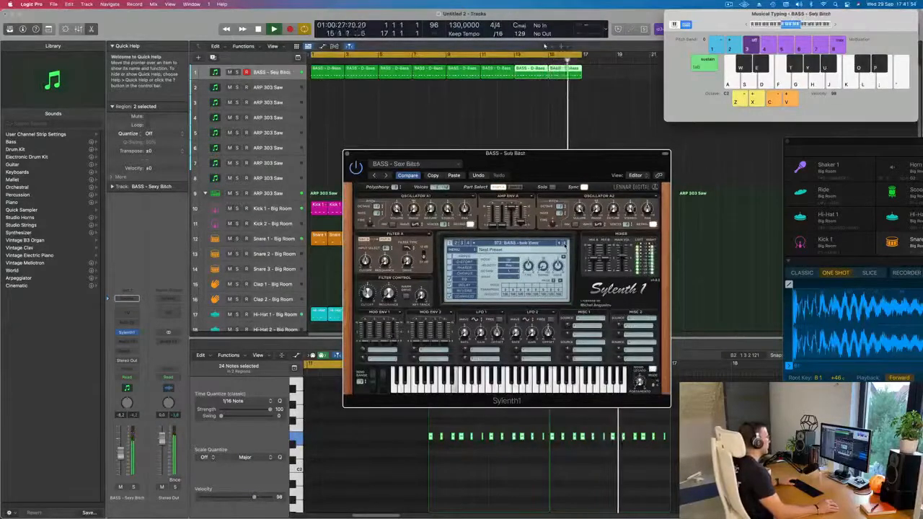
Compare the presets around Trance Bassline 1 and step back to load BASS - Rush in Sylenth1
{"action": "left_click", "coordinate": [561, 244]}
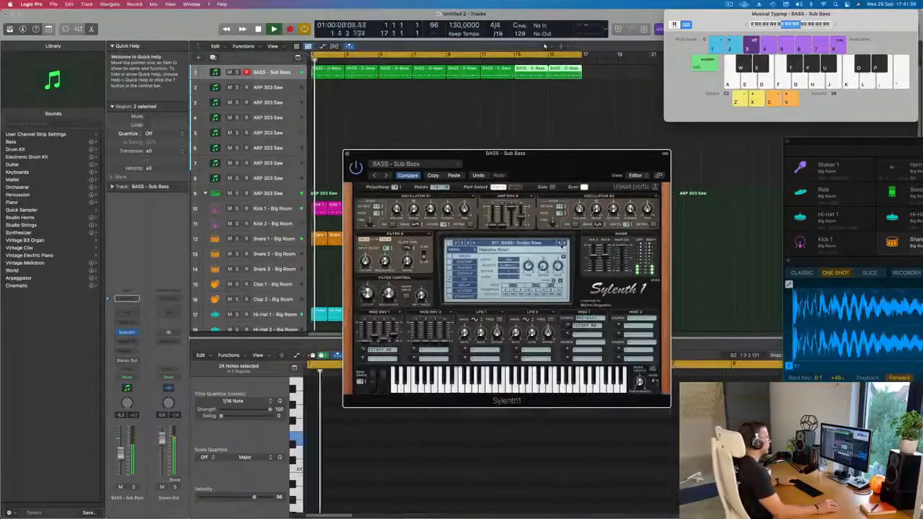
{"action": "left_click", "coordinate": [561, 244]}
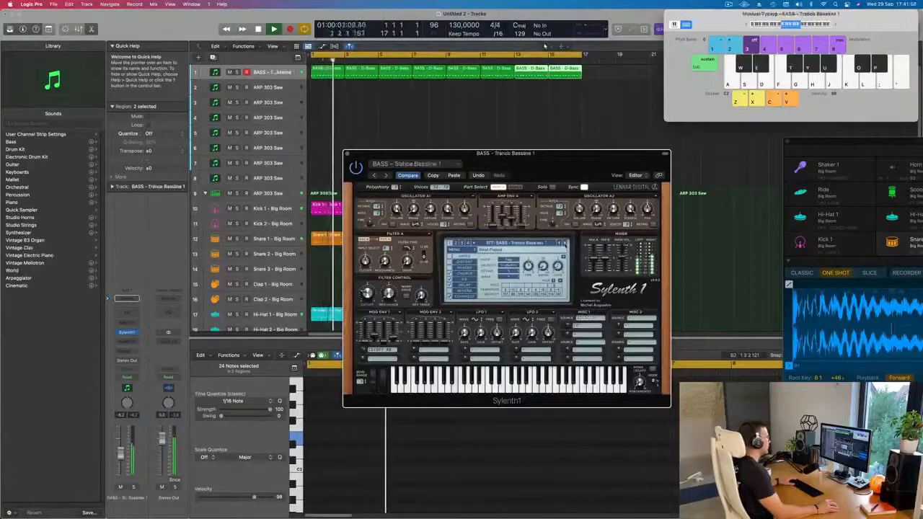
{"action": "left_click", "coordinate": [560, 243]}
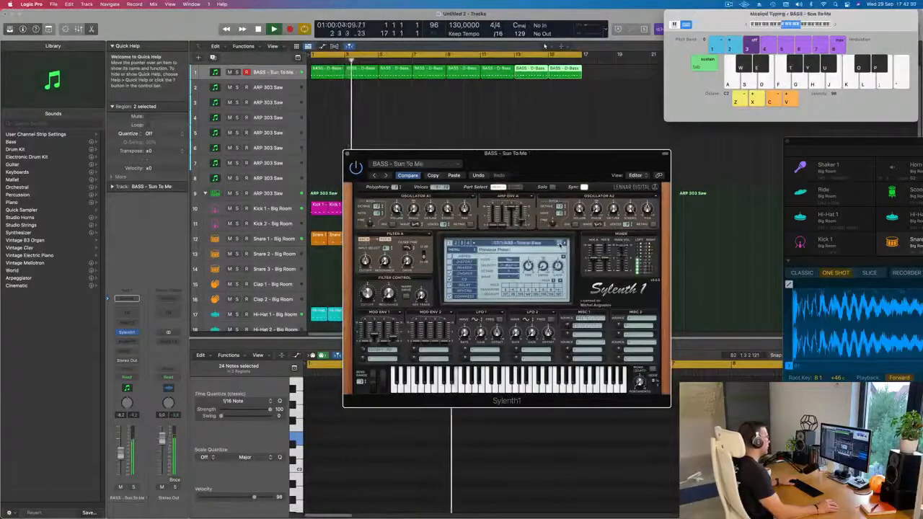
{"action": "left_click", "coordinate": [561, 244]}
{"action": "left_click", "coordinate": [561, 244]}
{"action": "left_click_drag", "start_coordinate": [563, 169], "coordinate": [570, 162]}
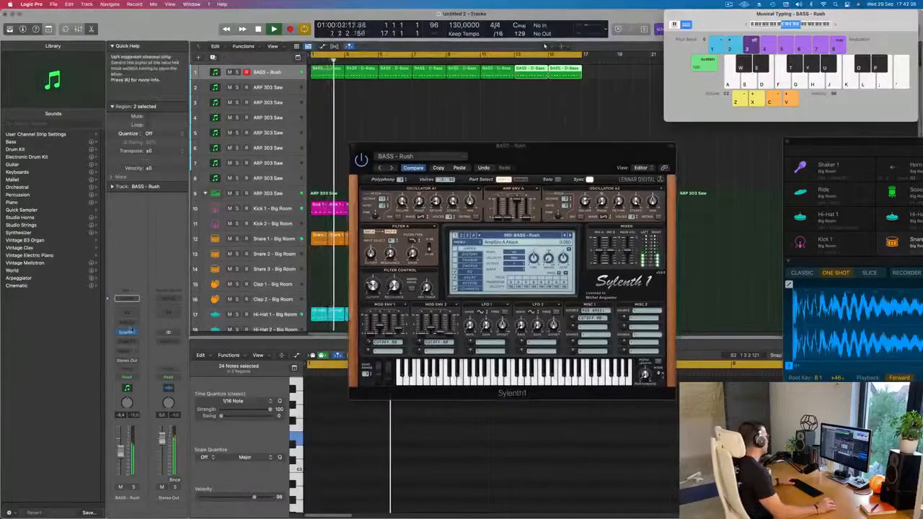
Insert a Compressor on the BASS - Rush track, side-chain it to Kick 1 - Big Room and adjust its attack
{"action": "left_click", "coordinate": [126, 340]}
{"action": "mouse_move", "coordinate": [152, 377]}
{"action": "left_click", "coordinate": [185, 378]}
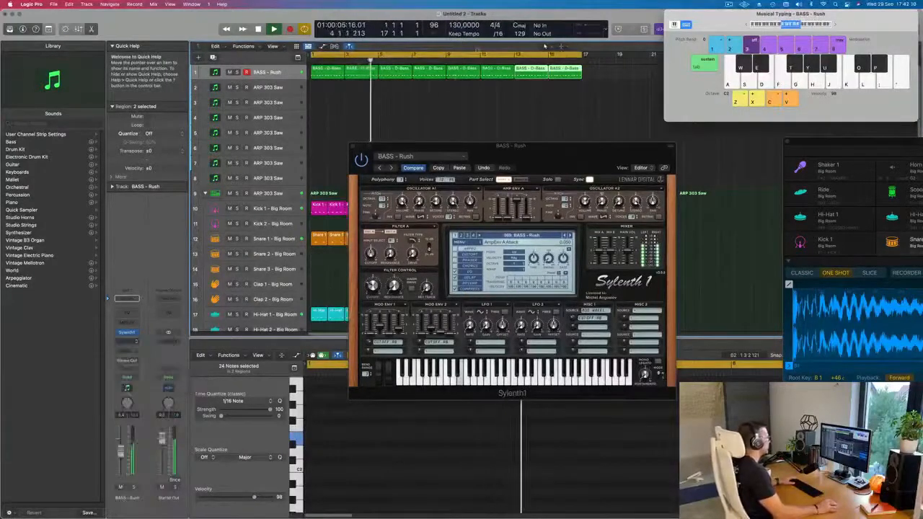
{"action": "left_click", "coordinate": [660, 107]}
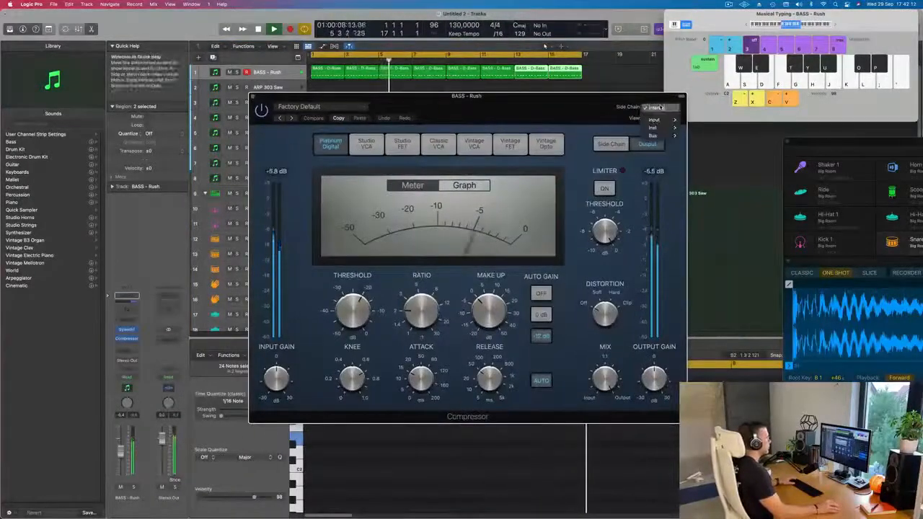
{"action": "mouse_move", "coordinate": [652, 128]}
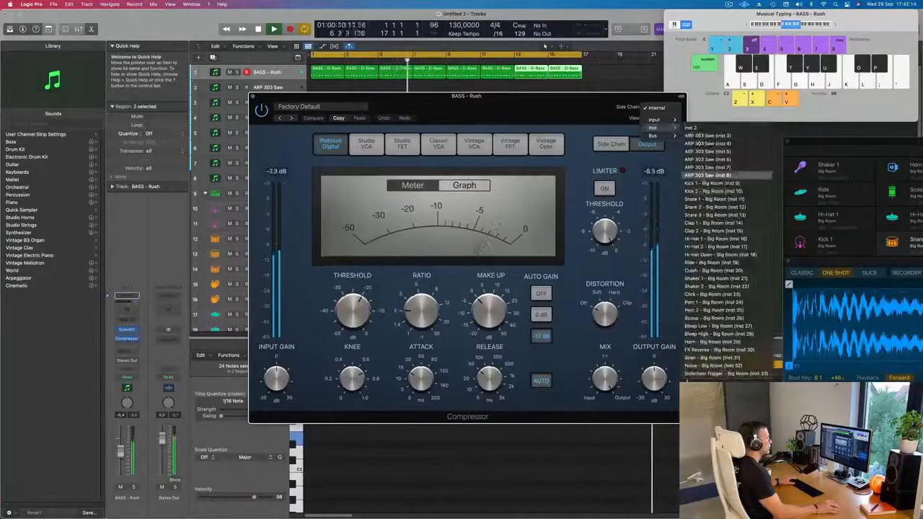
{"action": "left_click", "coordinate": [714, 183]}
{"action": "left_click_drag", "start_coordinate": [421, 379], "coordinate": [420, 401]}
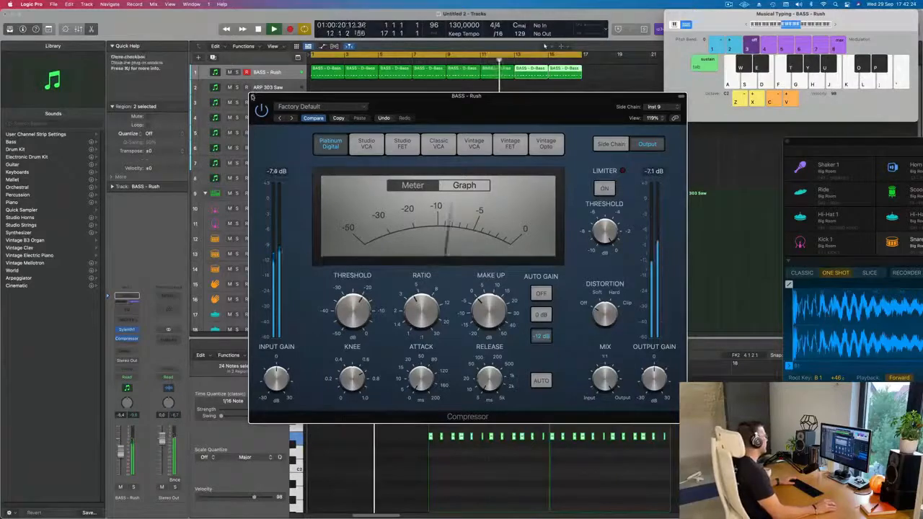
{"action": "left_click", "coordinate": [253, 97]}
Duplicate the BASS - Rush track, place the repeated bass regions on the duplicate and keep a single two-bar region on the original
{"action": "left_click_drag", "start_coordinate": [550, 157], "coordinate": [613, 183]}
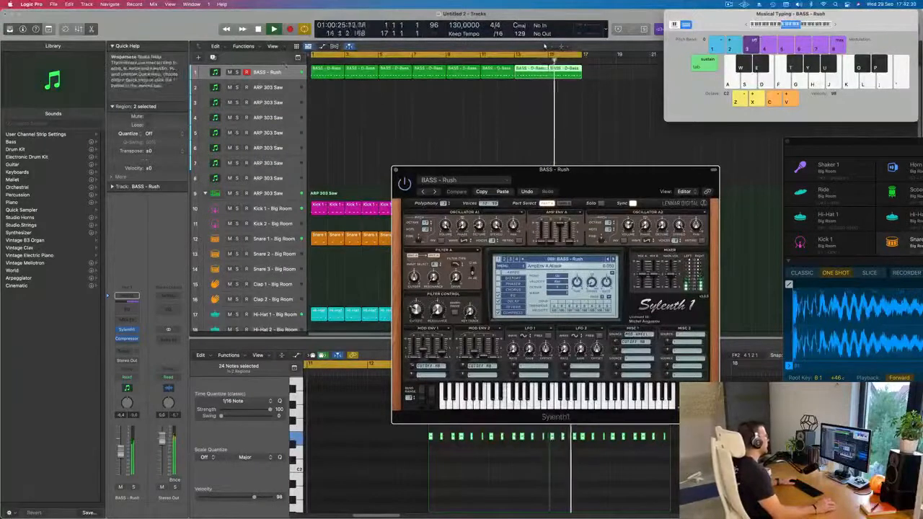
{"action": "left_click", "coordinate": [285, 70]}
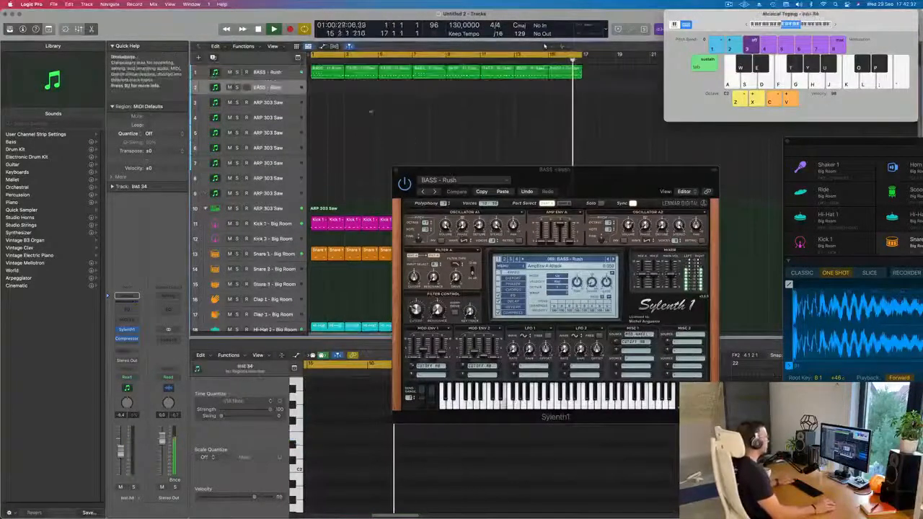
{"action": "left_click", "coordinate": [286, 73]}
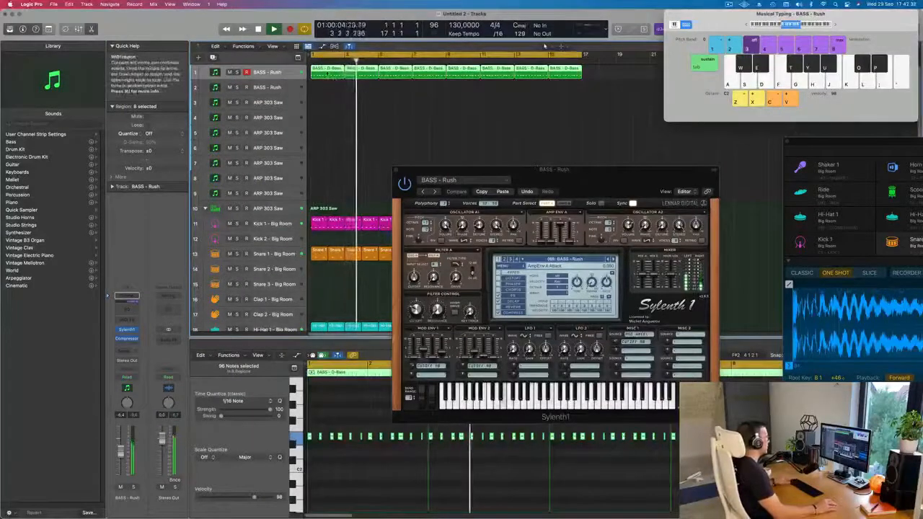
{"action": "left_click_drag", "start_coordinate": [325, 89], "coordinate": [600, 72]}
{"action": "left_click_drag", "start_coordinate": [326, 68], "coordinate": [328, 72]}
{"action": "left_click", "coordinate": [328, 85]}
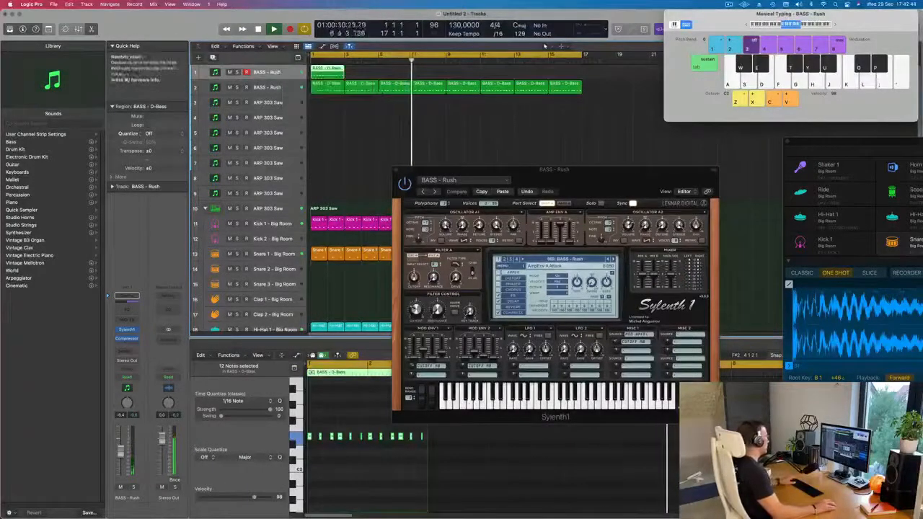
Paste the copied Feelin Good settings into Sylenth1 on the original bass track
{"action": "left_click", "coordinate": [502, 192]}
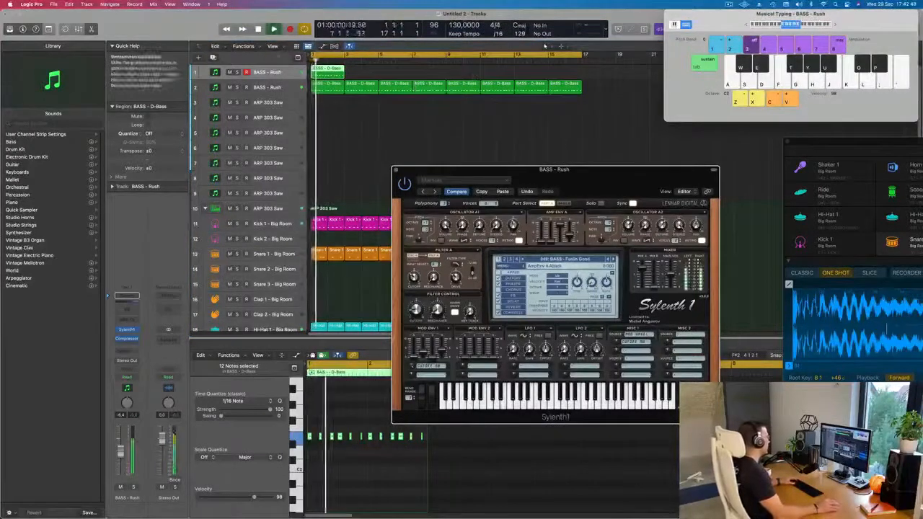
Listen to the original bass track soloed, and with the duplicate bass track muted, restarting playback from the beginning
{"action": "key", "text": "s"}
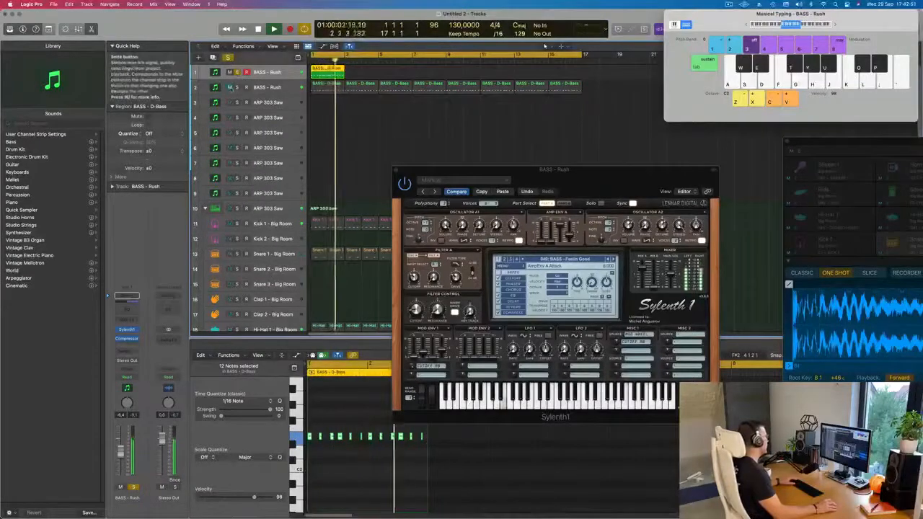
{"action": "left_click", "coordinate": [236, 73]}
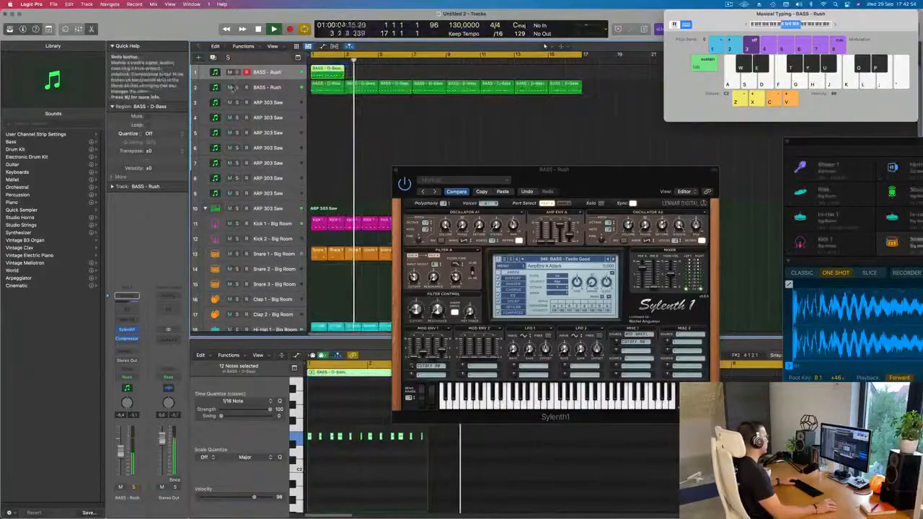
{"action": "left_click", "coordinate": [230, 87]}
{"action": "key", "text": "Return"}
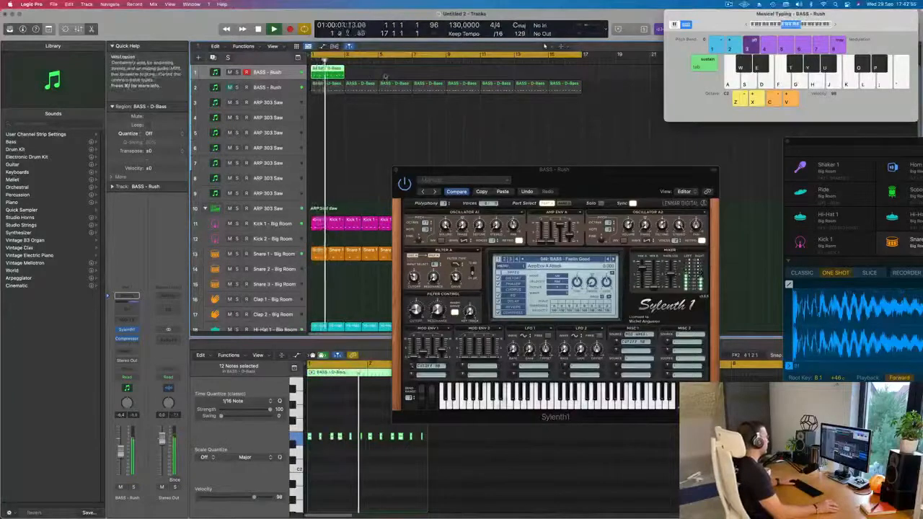
Repeat the two-bar region on the original bass track up to bar 17 and unmute the duplicate bass track
{"action": "left_click_drag", "start_coordinate": [344, 67], "coordinate": [548, 68]}
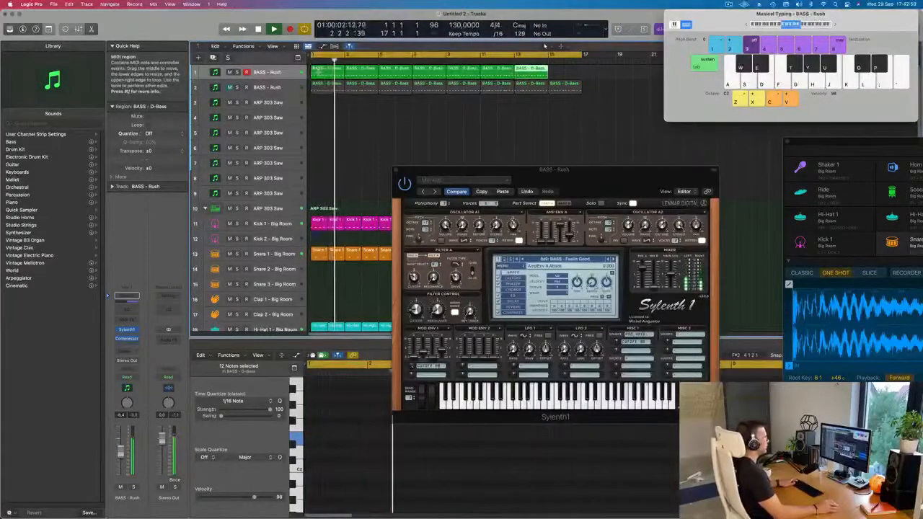
{"action": "left_click", "coordinate": [230, 87]}
{"action": "key", "text": "super+Left"}
{"action": "key", "text": "super+Left"}
{"action": "key", "text": "super+Left"}
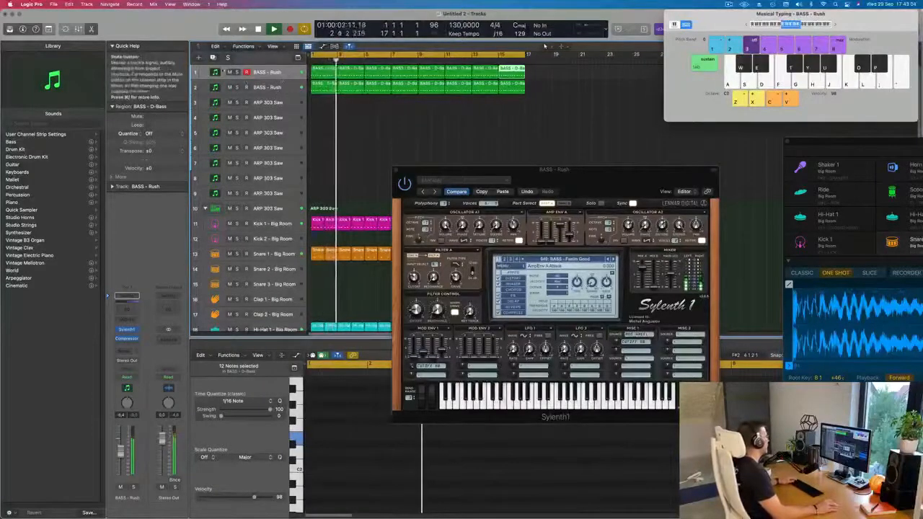
Mute the original bass track, select the duplicate and adjust its volume while playing from the start
{"action": "left_click", "coordinate": [229, 72]}
{"action": "left_click", "coordinate": [291, 92]}
{"action": "key", "text": "Return"}
{"action": "left_click_drag", "start_coordinate": [462, 169], "coordinate": [476, 152]}
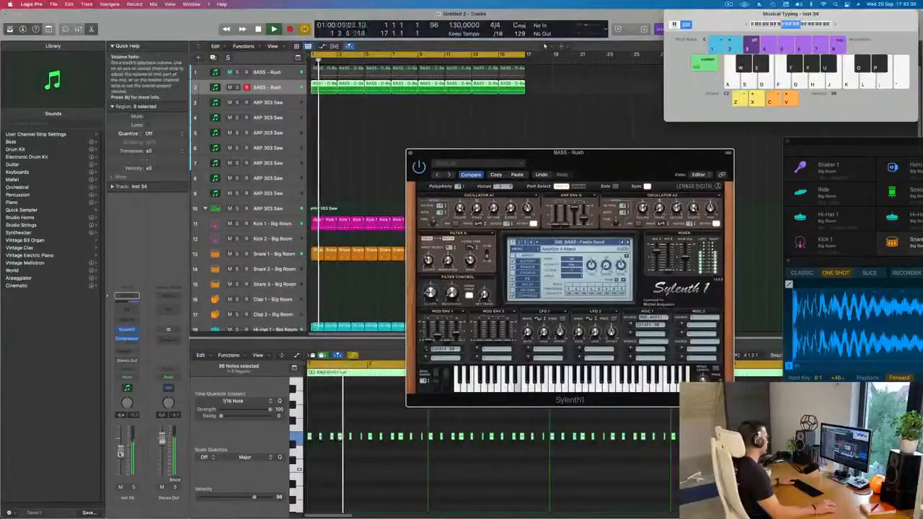
{"action": "key", "text": "Return"}
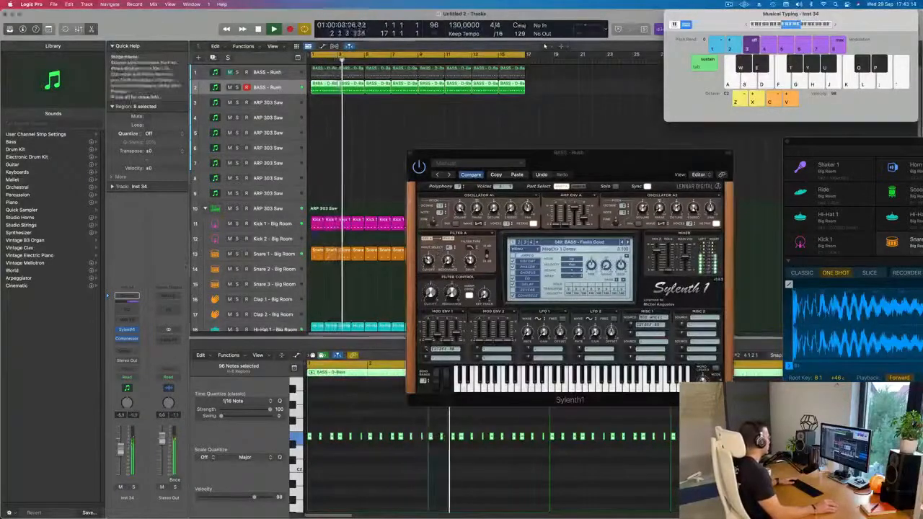
Check Sylenth1 on the duplicate bass track, close both synth windows and restart playback from the beginning
{"action": "left_click", "coordinate": [128, 330]}
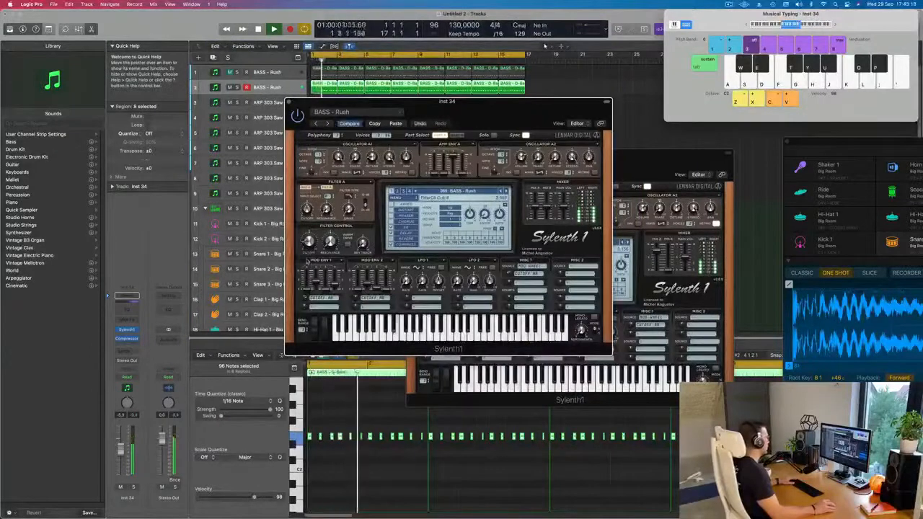
{"action": "left_click_drag", "start_coordinate": [499, 101], "coordinate": [632, 145]}
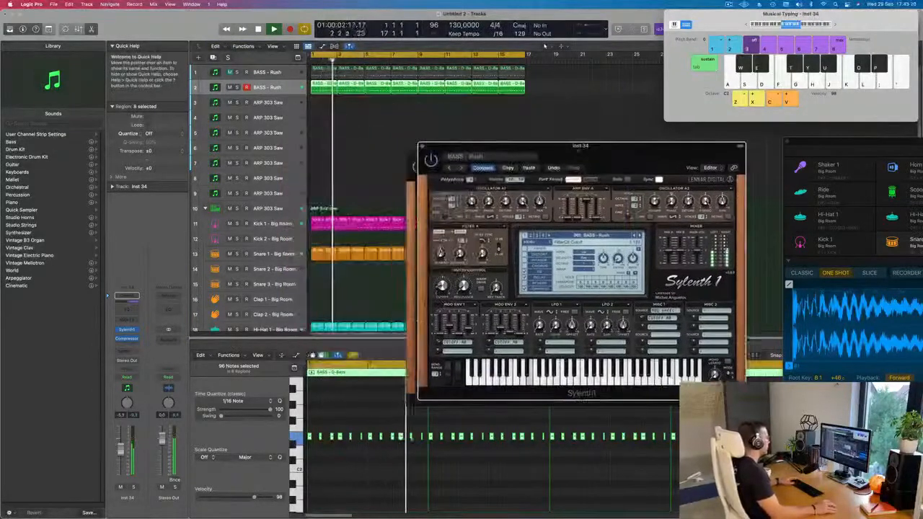
{"action": "left_click", "coordinate": [422, 145]}
{"action": "left_click_drag", "start_coordinate": [567, 156], "coordinate": [548, 158]}
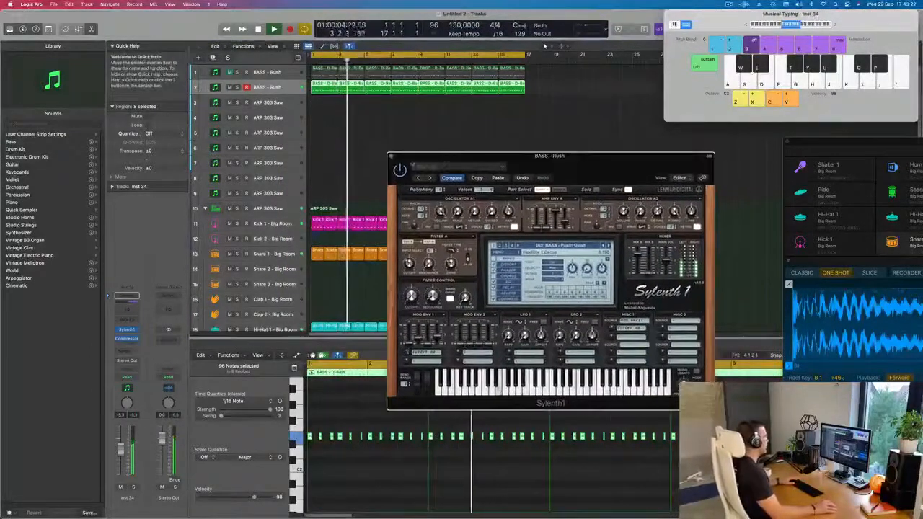
{"action": "left_click", "coordinate": [391, 156]}
{"action": "key", "text": "Return"}
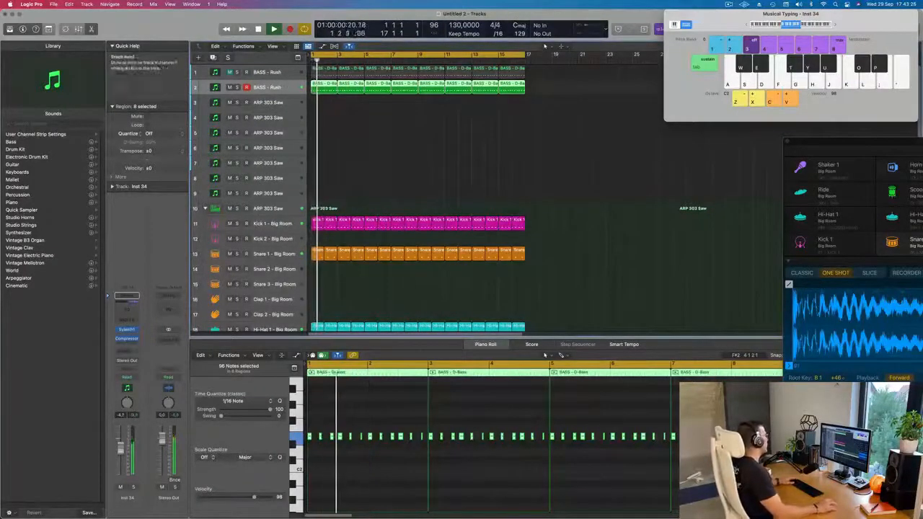
Create another track with the duplicate bass track's settings and add a Bus 5 send to it
{"action": "key", "text": "super+d"}
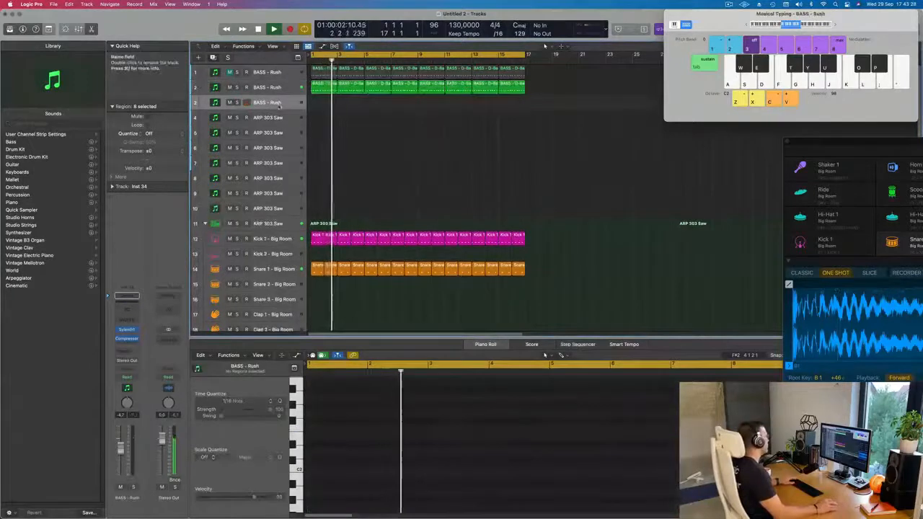
{"action": "left_click", "coordinate": [127, 296]}
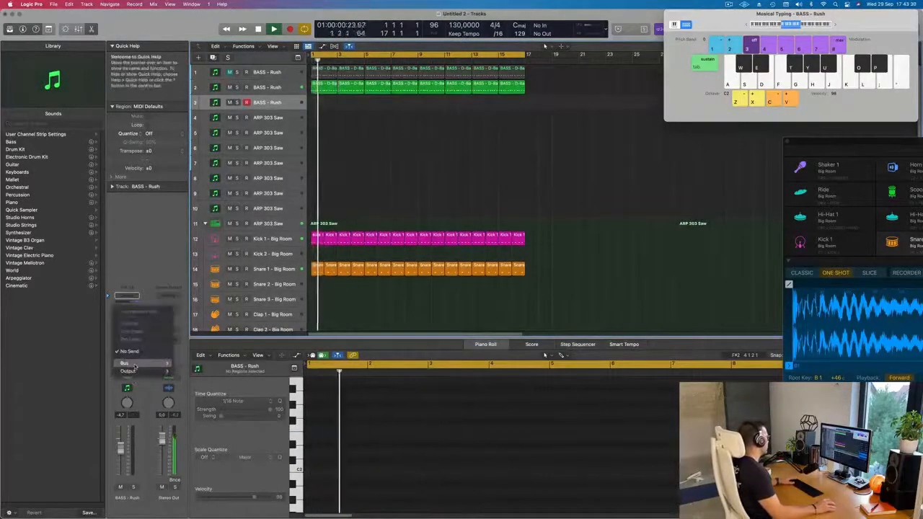
{"action": "left_click", "coordinate": [182, 230]}
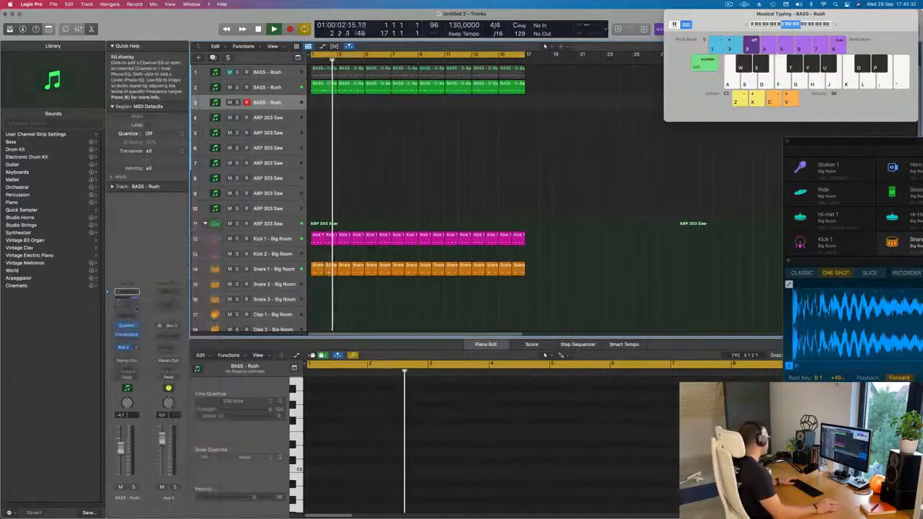
Insert a SilverVerb on the Bus 5 aux channel, load the grandiose preset and set the wet output to 94%
{"action": "left_click", "coordinate": [168, 334]}
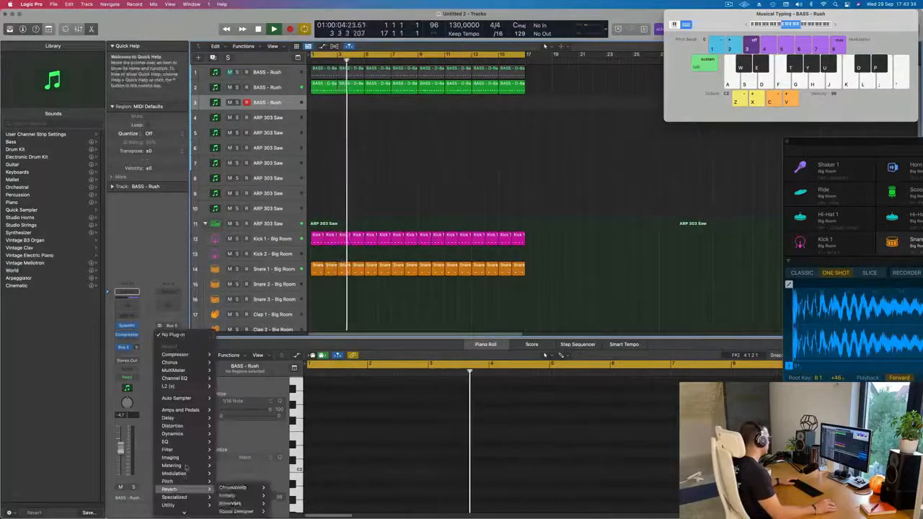
{"action": "mouse_move", "coordinate": [173, 489]}
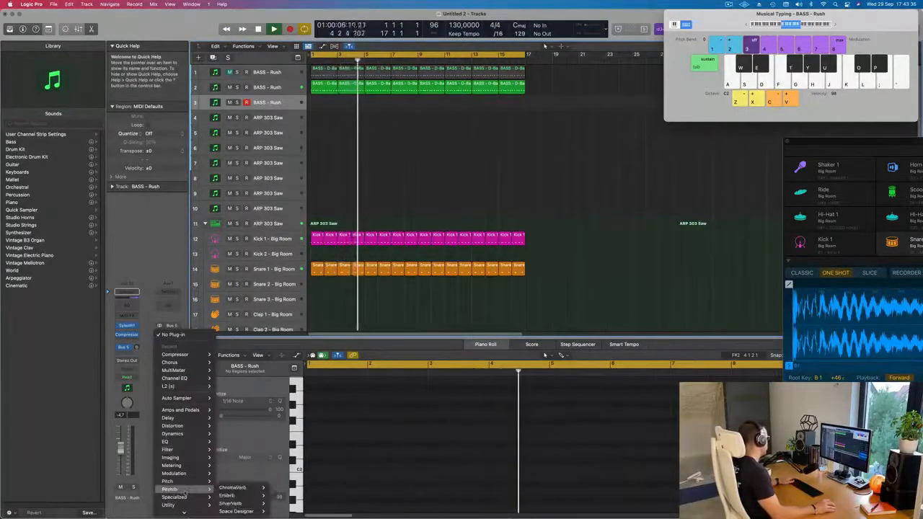
{"action": "left_click", "coordinate": [230, 503]}
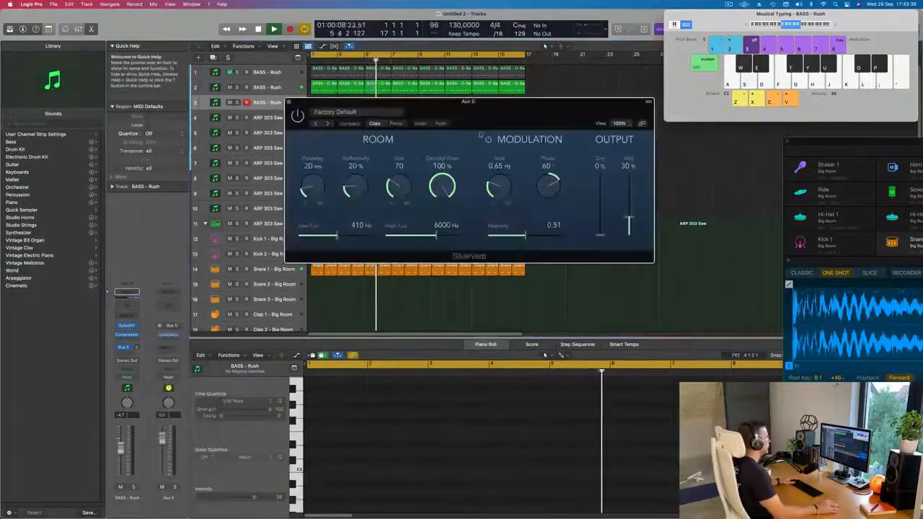
{"action": "left_click_drag", "start_coordinate": [482, 140], "coordinate": [537, 149]}
{"action": "left_click", "coordinate": [393, 120]}
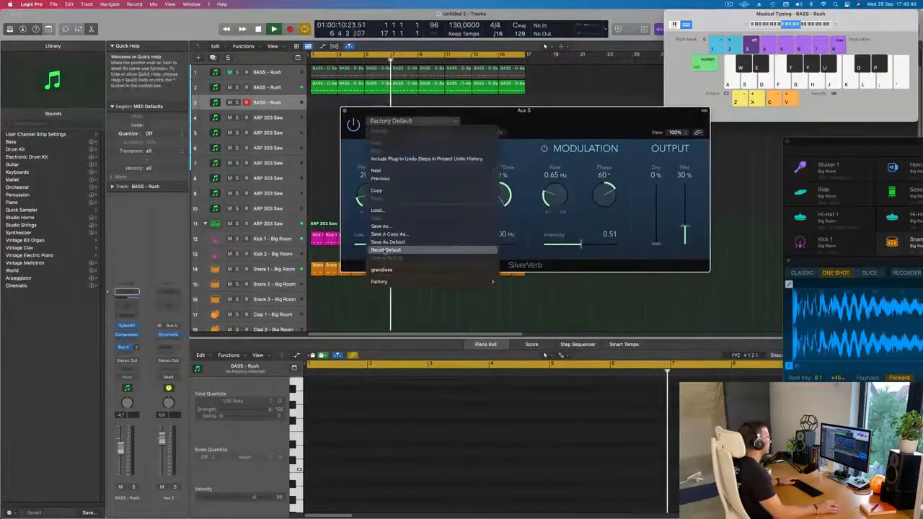
{"action": "left_click", "coordinate": [383, 270]}
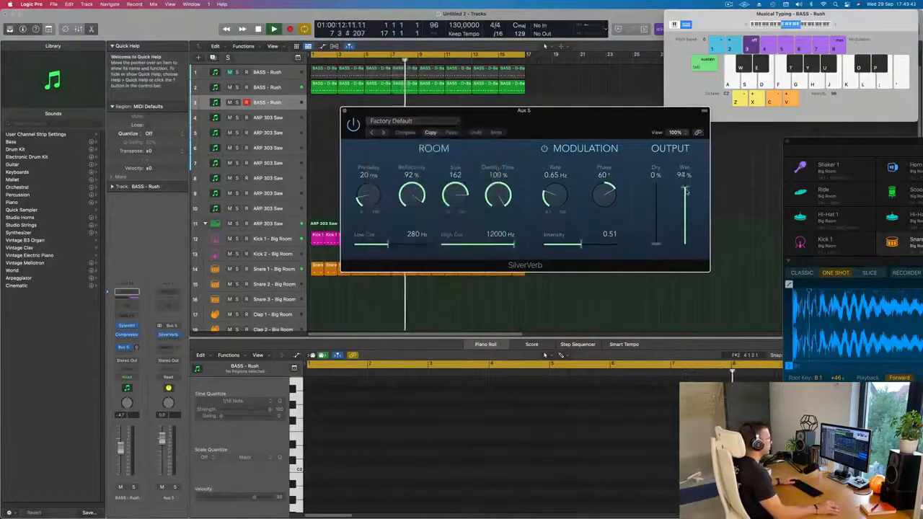
{"action": "left_click", "coordinate": [344, 112]}
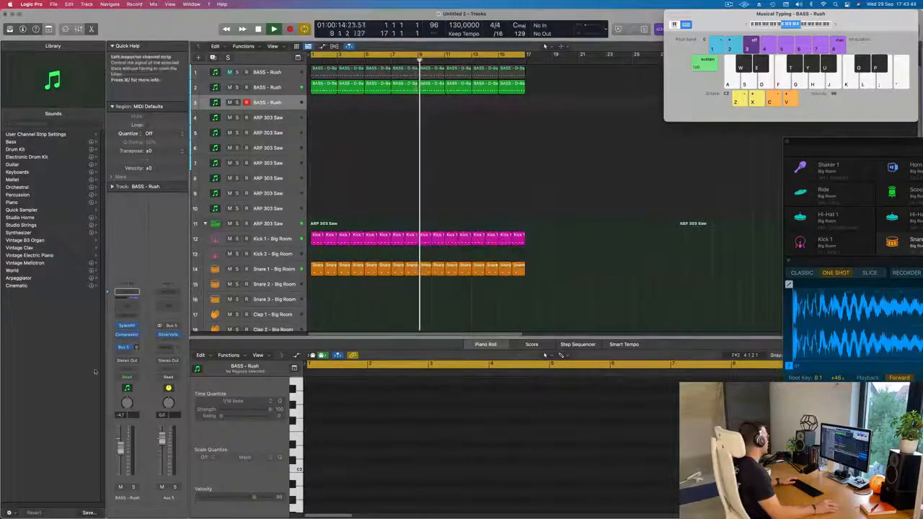
Load the PAD - Air Pad preset from the second bank into Sylenth1 on the new third track
{"action": "left_click", "coordinate": [126, 326]}
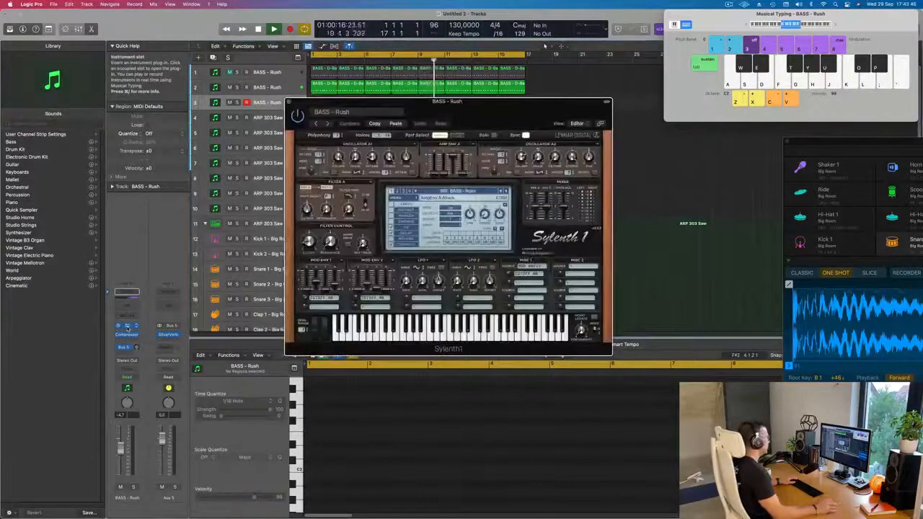
{"action": "left_click", "coordinate": [485, 192]}
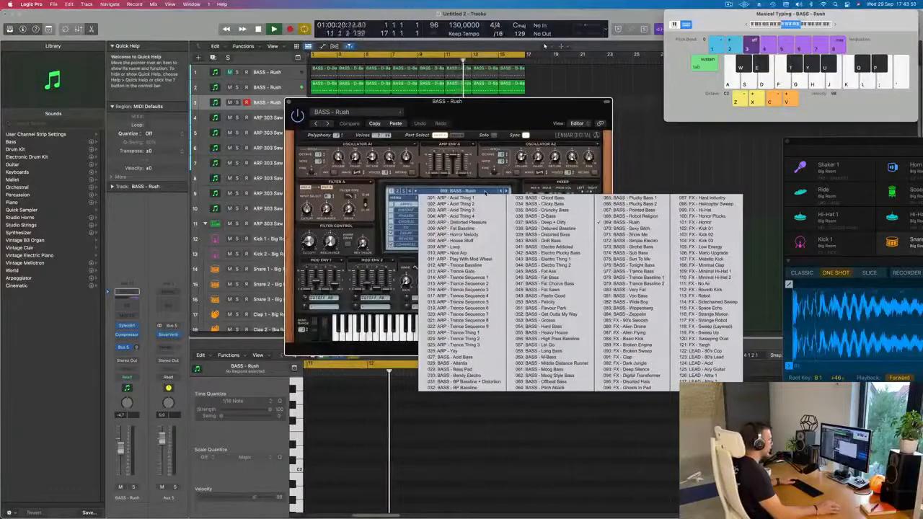
{"action": "left_click", "coordinate": [398, 192]}
{"action": "left_click", "coordinate": [397, 191]}
{"action": "left_click", "coordinate": [436, 191]}
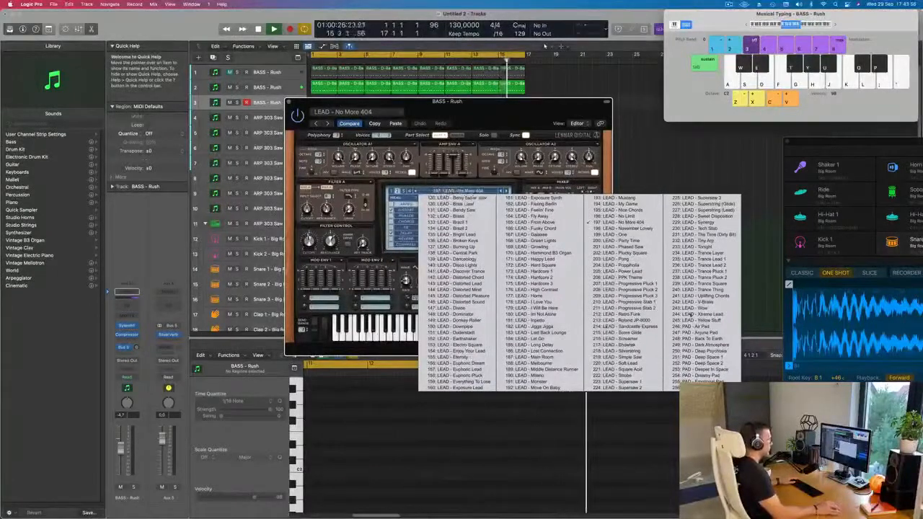
{"action": "left_click", "coordinate": [682, 328]}
{"action": "left_click_drag", "start_coordinate": [513, 118], "coordinate": [650, 181]}
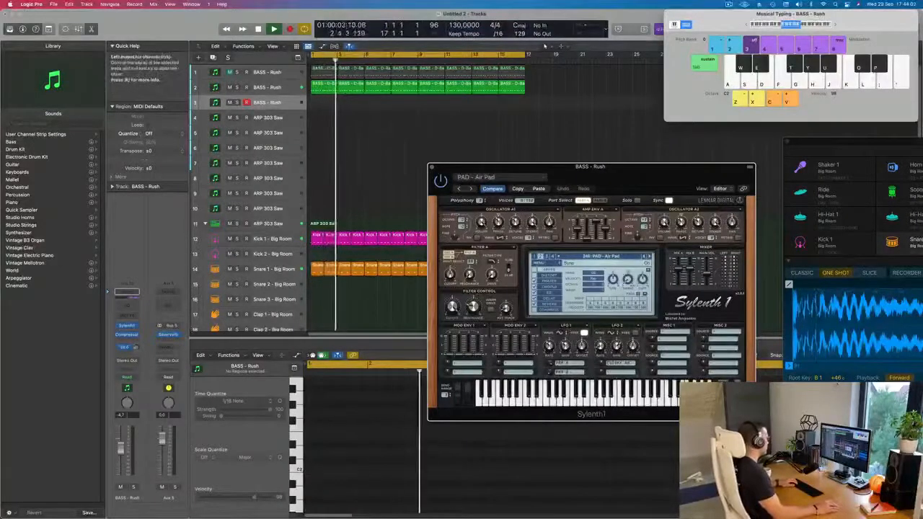
Raise the pad track's Bus 5 send, lower its volume to -11.6 dB and rearrange the floating windows
{"action": "left_click_drag", "start_coordinate": [136, 347], "coordinate": [141, 319]}
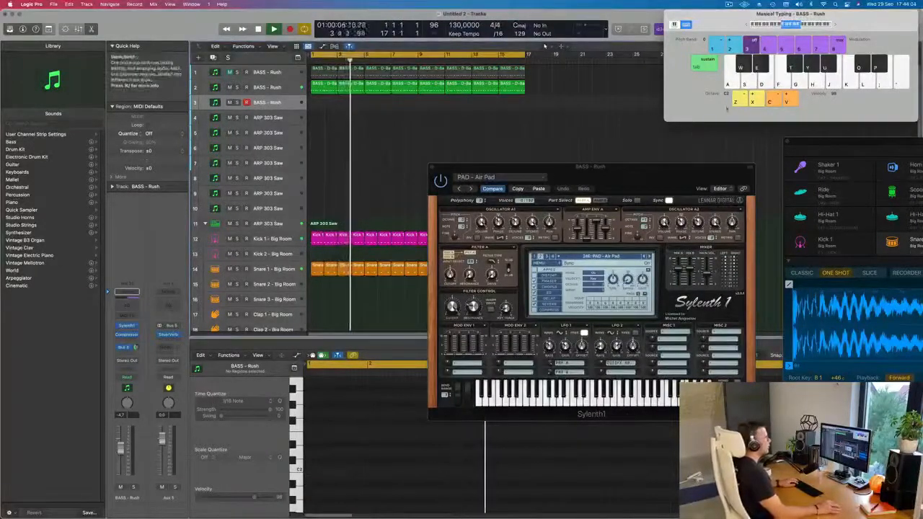
{"action": "left_click_drag", "start_coordinate": [852, 30], "coordinate": [811, 54]}
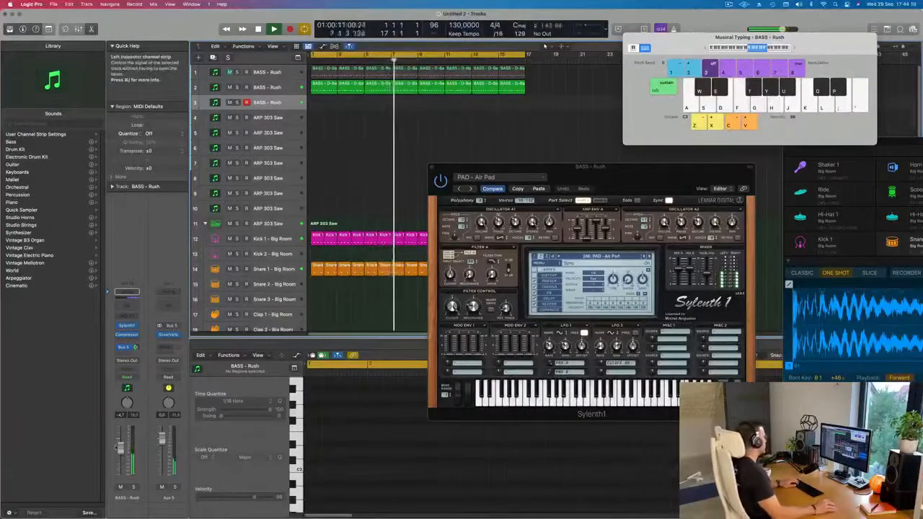
{"action": "left_click_drag", "start_coordinate": [120, 449], "coordinate": [121, 454]}
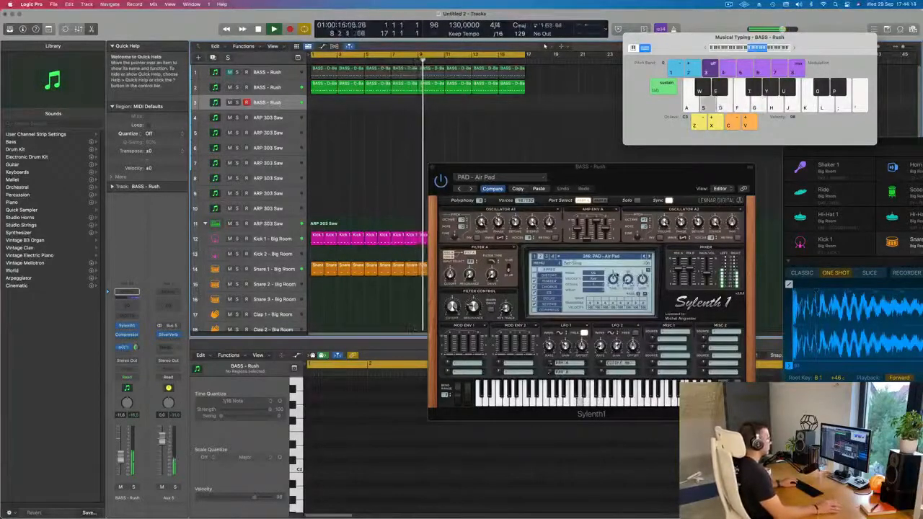
{"action": "left_click_drag", "start_coordinate": [645, 176], "coordinate": [593, 176]}
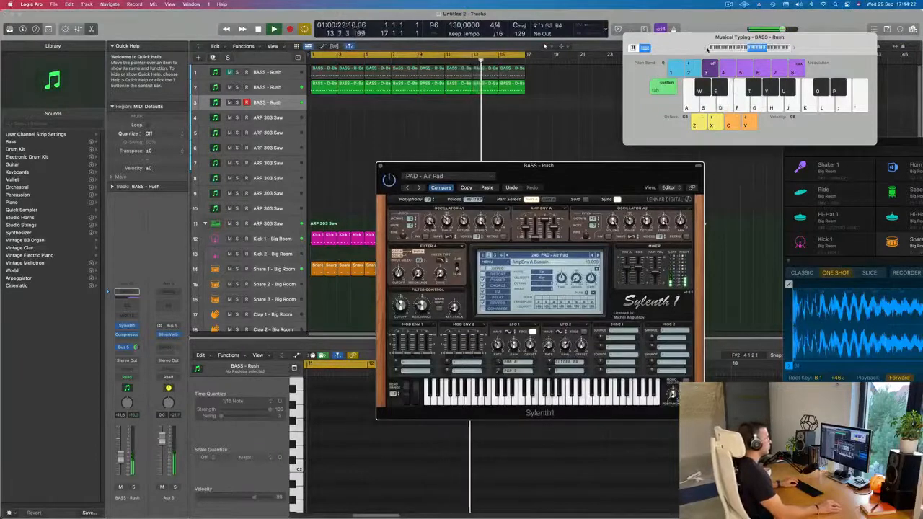
Shift the Musical Typing range lower and play test notes with the Air Pad sound
{"action": "left_click", "coordinate": [706, 49]}
{"action": "key", "text": "s"}
{"action": "key", "text": "f"}
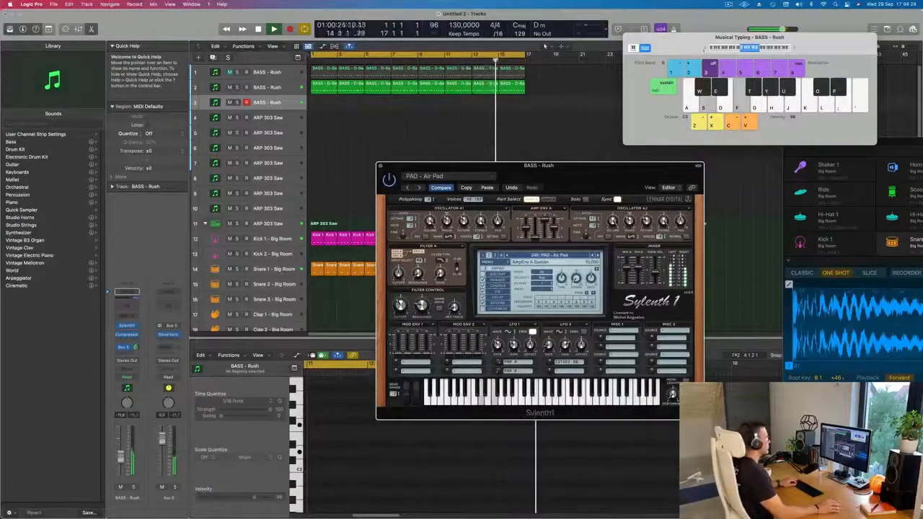
{"action": "left_click_drag", "start_coordinate": [505, 165], "coordinate": [495, 104]}
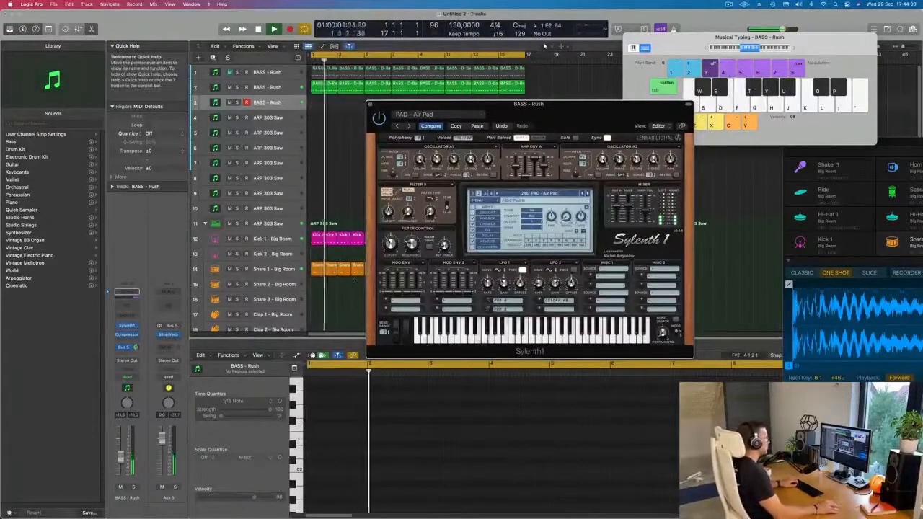
Step forward through the Sylenth1 pad presets from Anjuna Pad to Deeper In Space while listening to each sound
{"action": "left_click", "coordinate": [587, 193]}
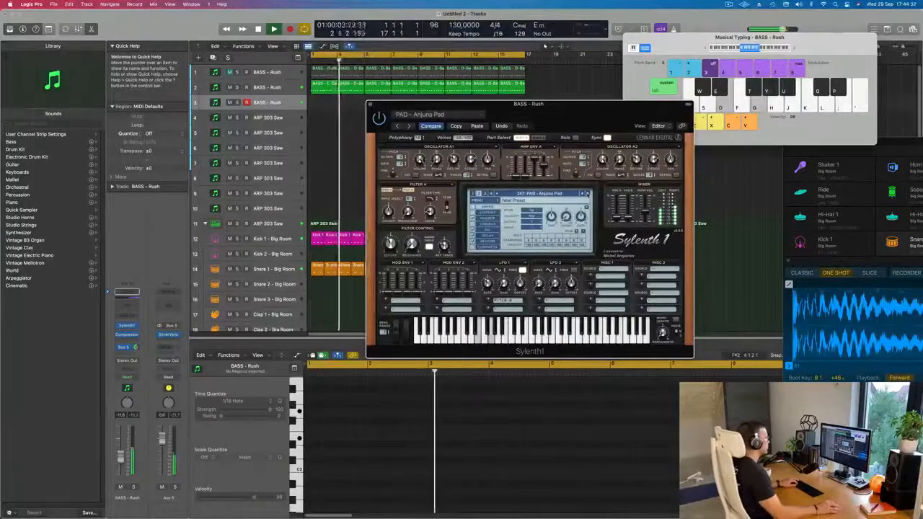
{"action": "left_click", "coordinate": [587, 193]}
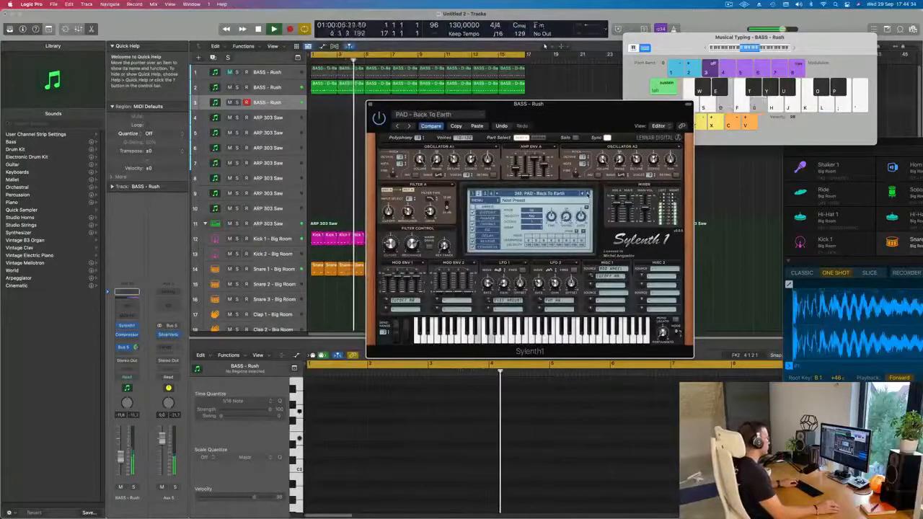
{"action": "left_click", "coordinate": [587, 193]}
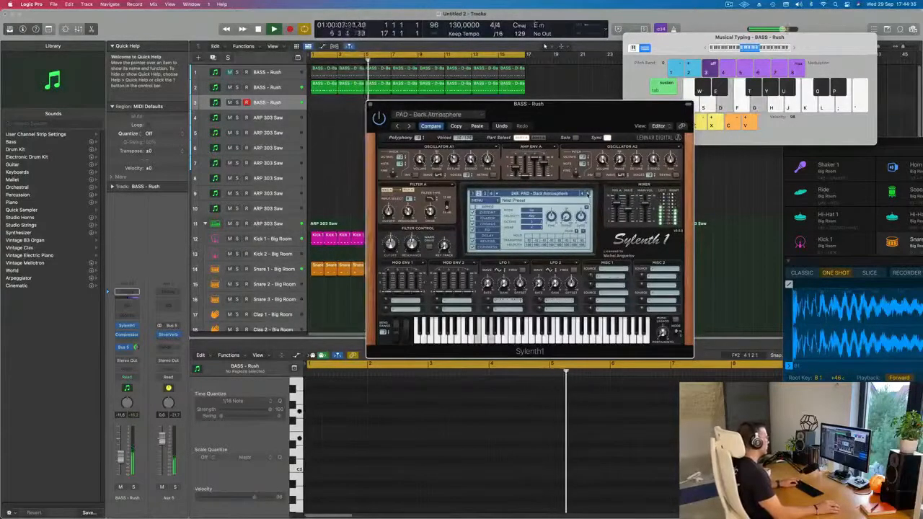
{"action": "left_click", "coordinate": [587, 193]}
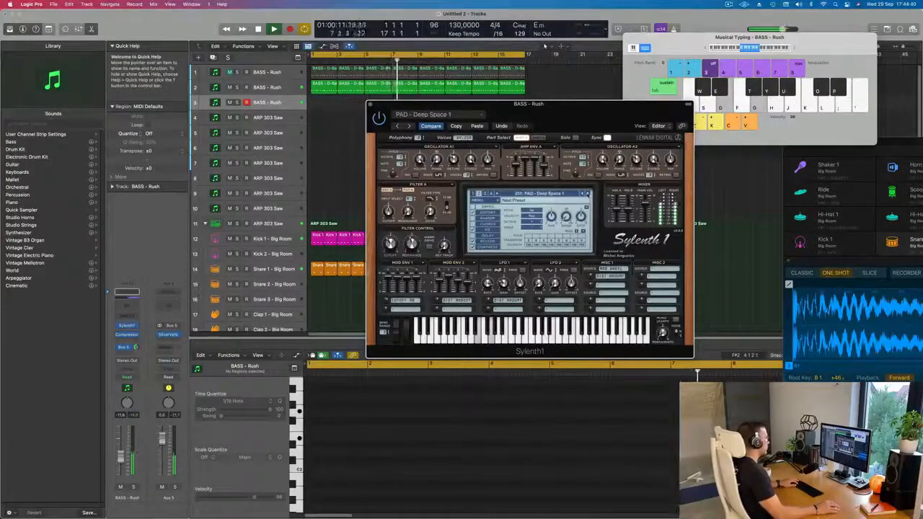
{"action": "left_click", "coordinate": [587, 193]}
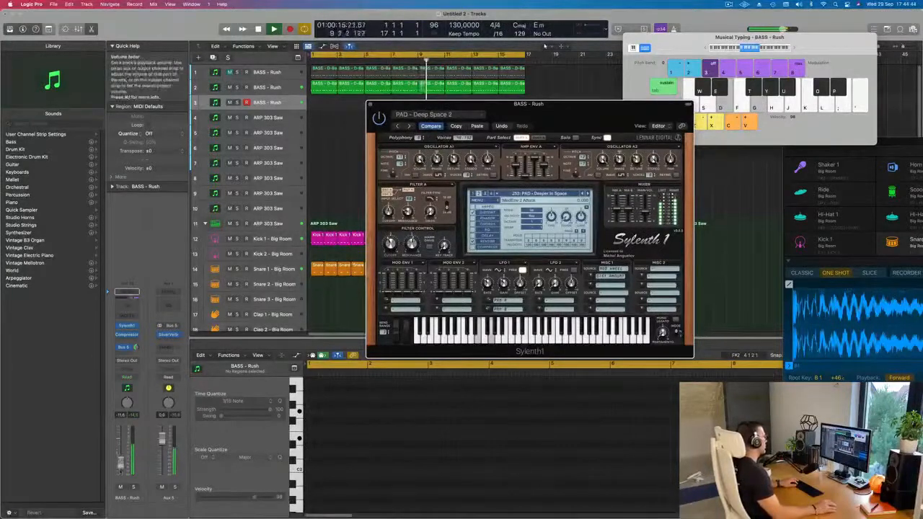
Lower the pad track's volume to -22.5 dB and record two sustained two-note chords on it from bar 1
{"action": "left_click_drag", "start_coordinate": [121, 473], "coordinate": [120, 473]}
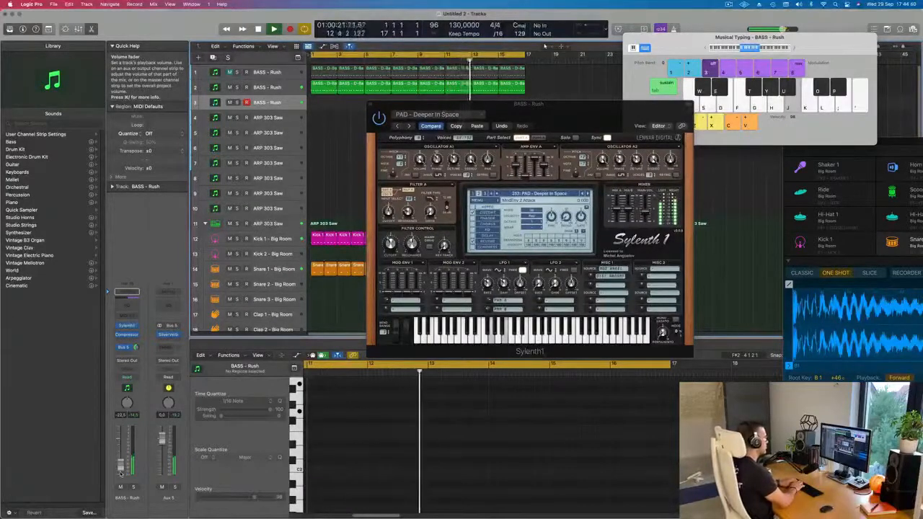
{"action": "key", "text": "d"}
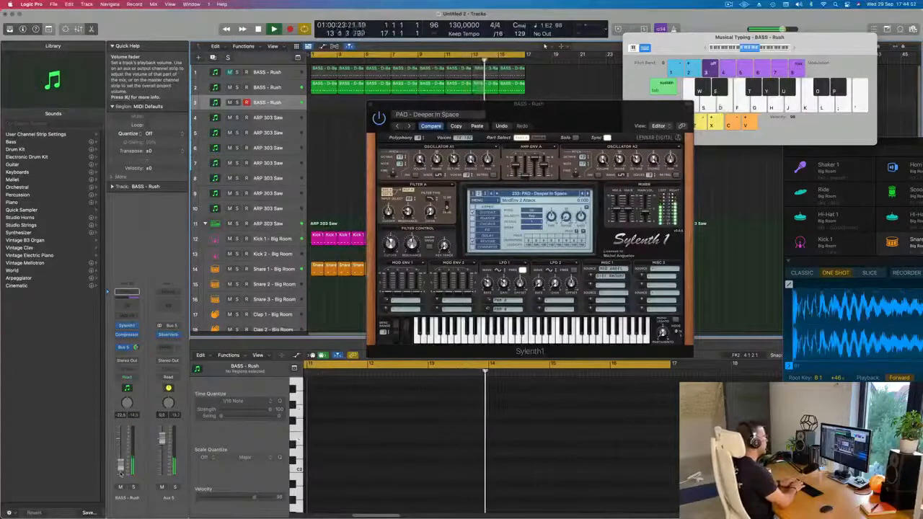
{"action": "key", "text": "r"}
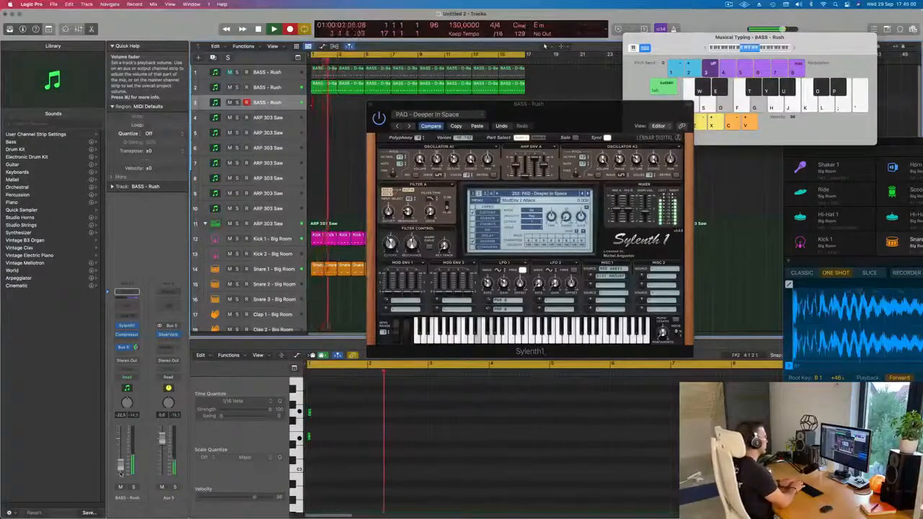
{"action": "key", "text": "g"}
{"action": "key", "text": "j"}
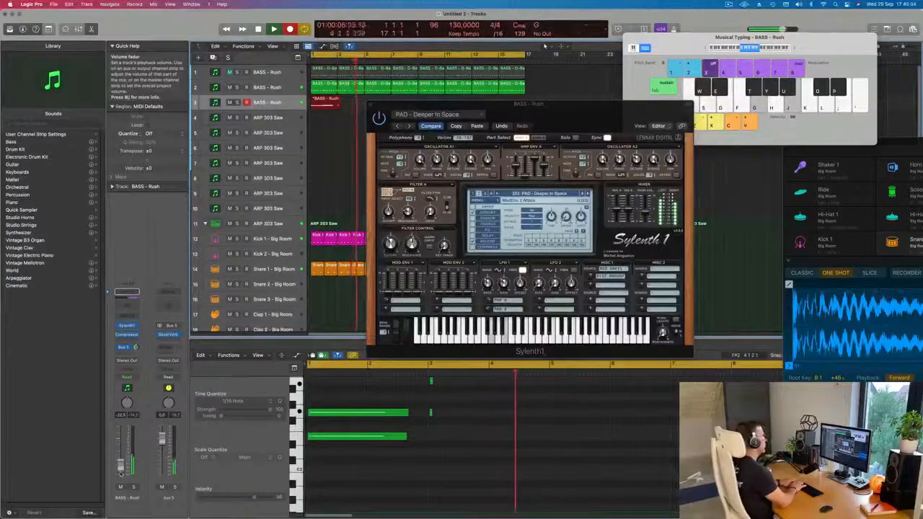
{"action": "key", "text": "space"}
Lengthen the recorded pad notes in the Piano Roll so that each chord fills two full bars
{"action": "key", "text": "space"}
{"action": "key", "text": "space"}
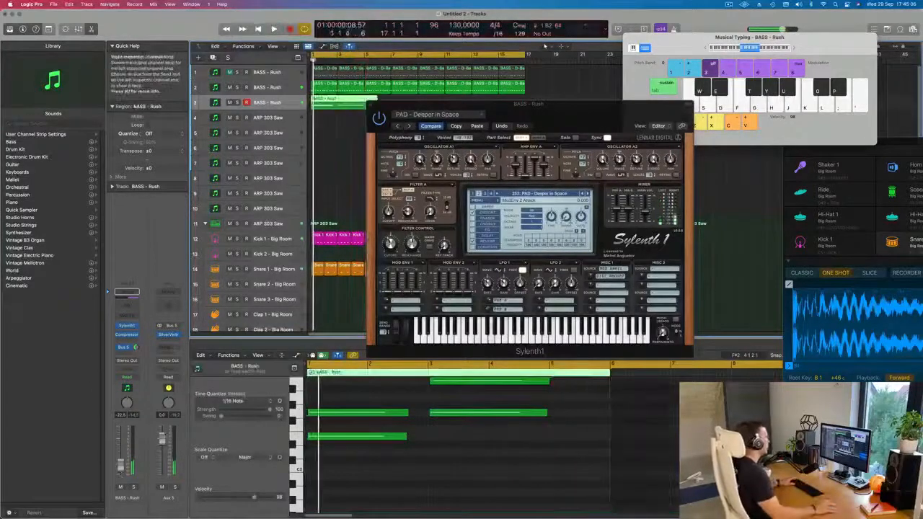
{"action": "scroll", "coordinate": [455, 496], "scroll_direction": "up", "scroll_amount": 3}
{"action": "left_click_drag", "start_coordinate": [417, 429], "coordinate": [427, 463]}
{"action": "key", "text": "super+a"}
{"action": "key", "text": "space"}
{"action": "key", "text": "super+Left"}
{"action": "left_click", "coordinate": [415, 465]}
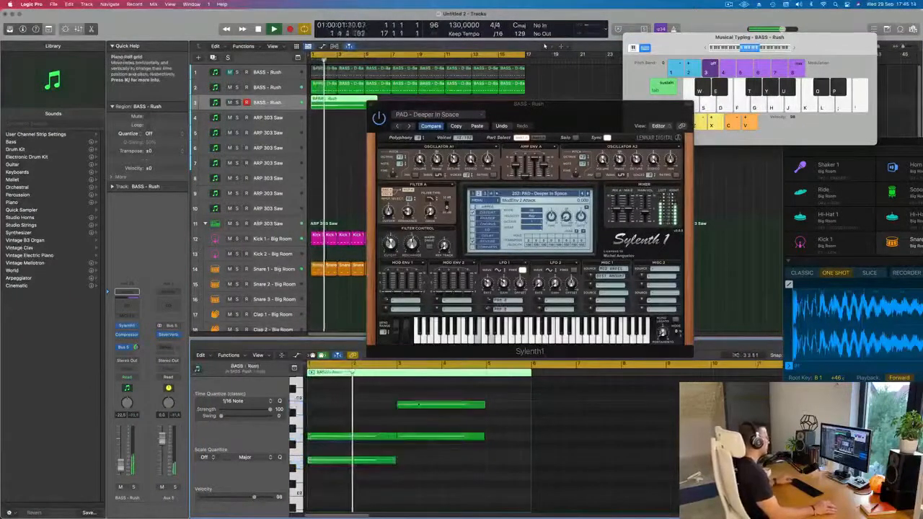
Trim the pad region to four bars and repeat it three times to fill the arrangement up to bar 17
{"action": "left_click_drag", "start_coordinate": [570, 118], "coordinate": [573, 179]}
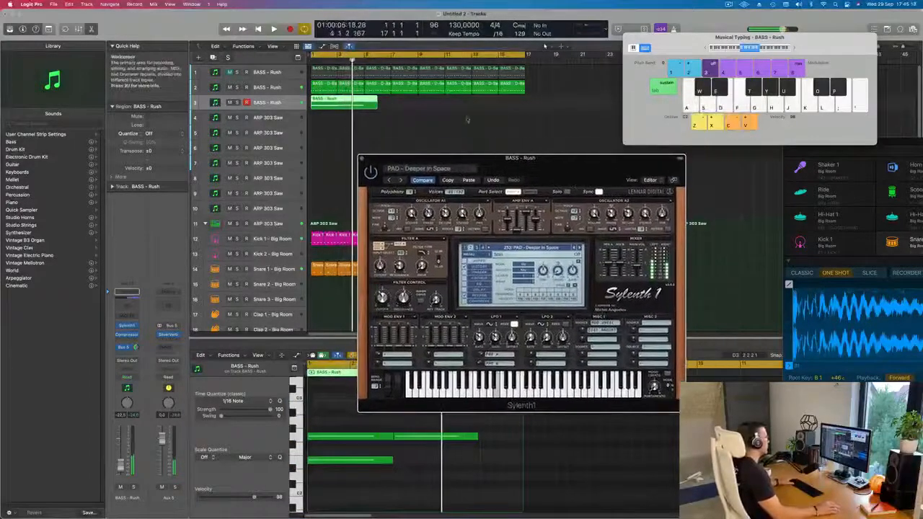
{"action": "left_click", "coordinate": [369, 107]}
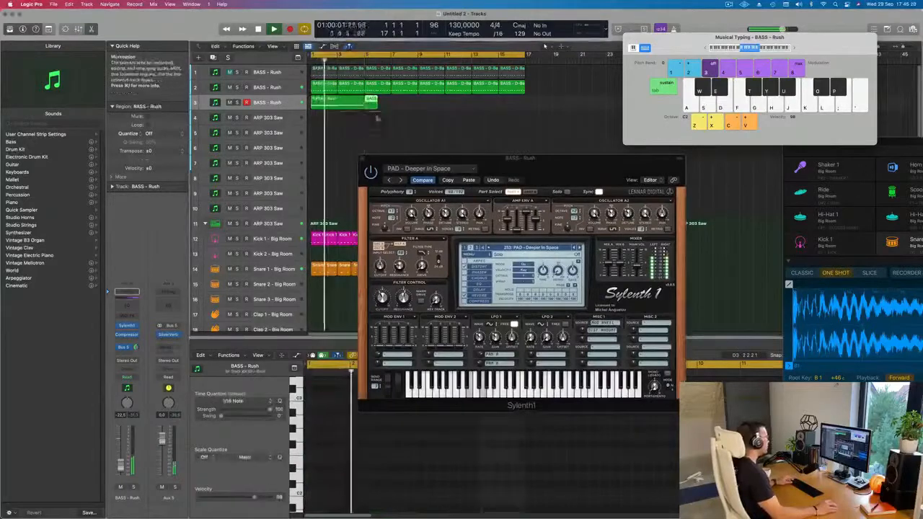
{"action": "left_click", "coordinate": [346, 104]}
{"action": "key", "text": "super+r"}
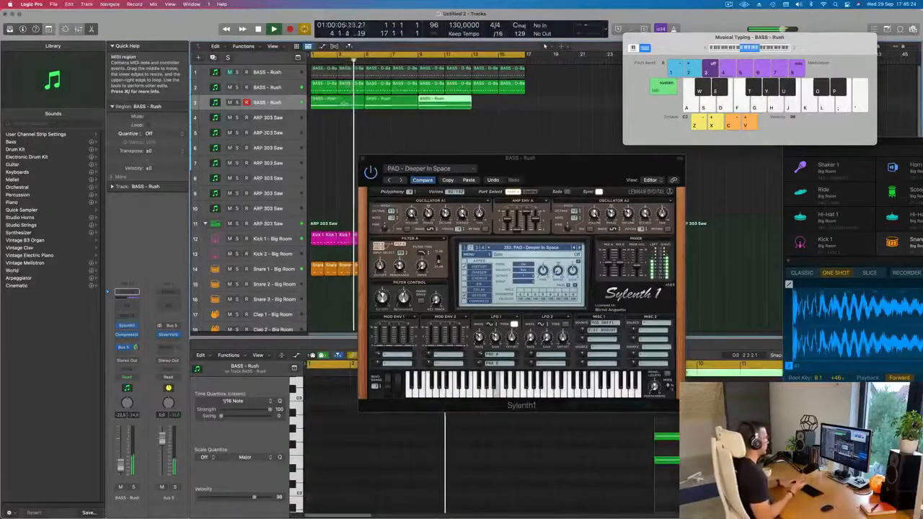
{"action": "key", "text": "super+r"}
{"action": "key", "text": "super+r"}
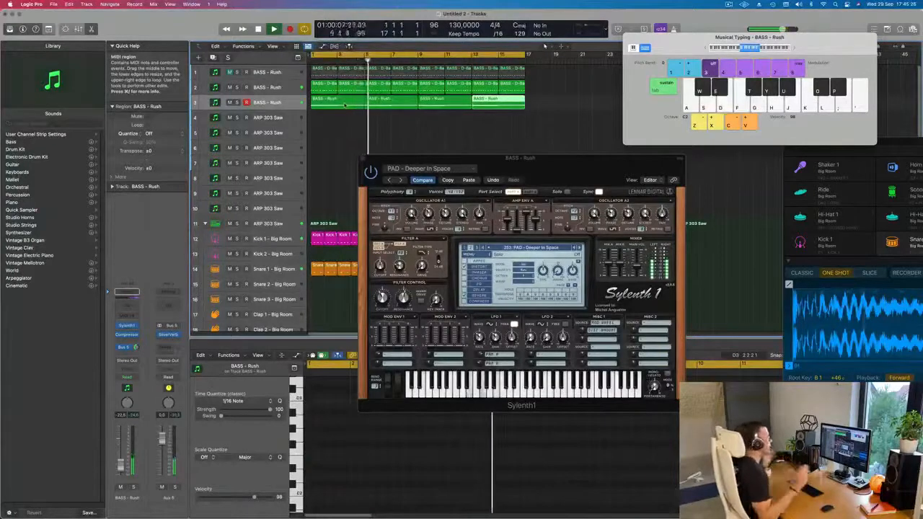
Audition the Sylenth1 pad presets from Deeper In Space onward against the playing loop and settle on PAD - Rain
{"action": "left_click_drag", "start_coordinate": [540, 161], "coordinate": [539, 161]}
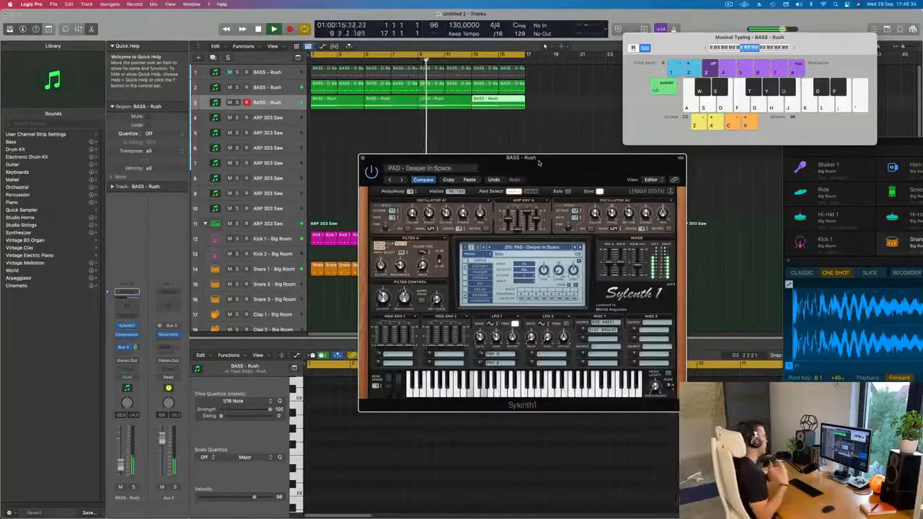
{"action": "left_click_drag", "start_coordinate": [538, 163], "coordinate": [599, 148]}
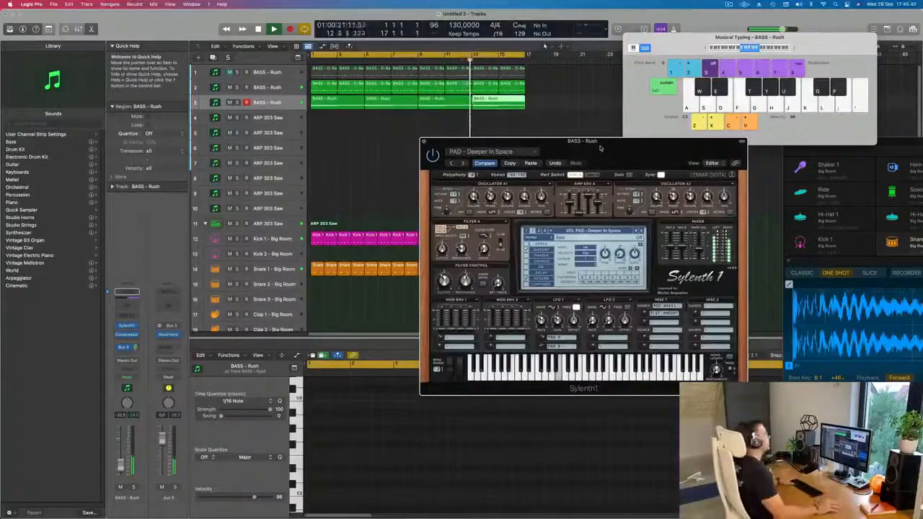
{"action": "left_click_drag", "start_coordinate": [600, 148], "coordinate": [509, 139]}
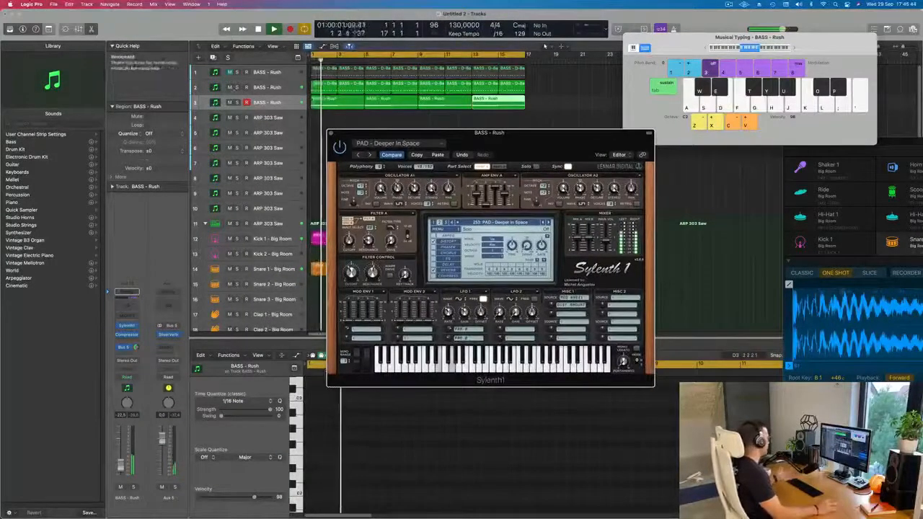
{"action": "left_click", "coordinate": [548, 223]}
{"action": "left_click", "coordinate": [548, 222]}
{"action": "left_click", "coordinate": [548, 223]}
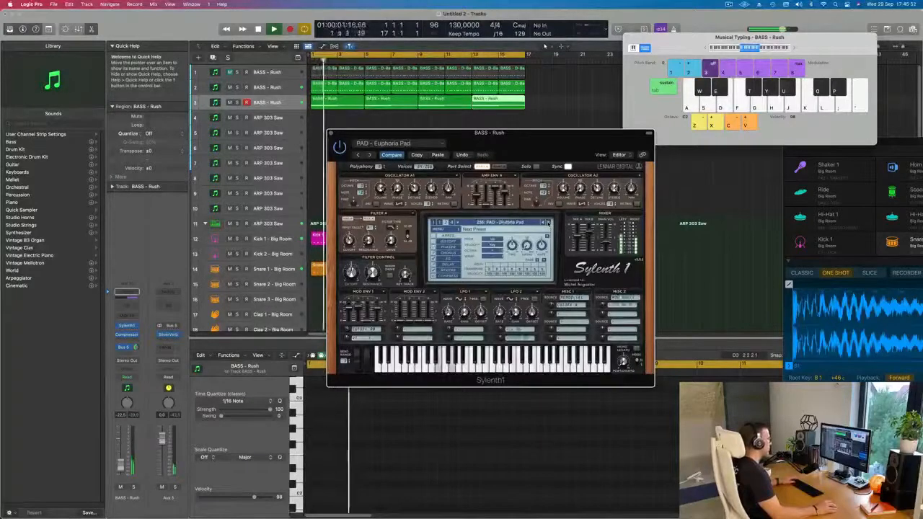
{"action": "left_click", "coordinate": [548, 223]}
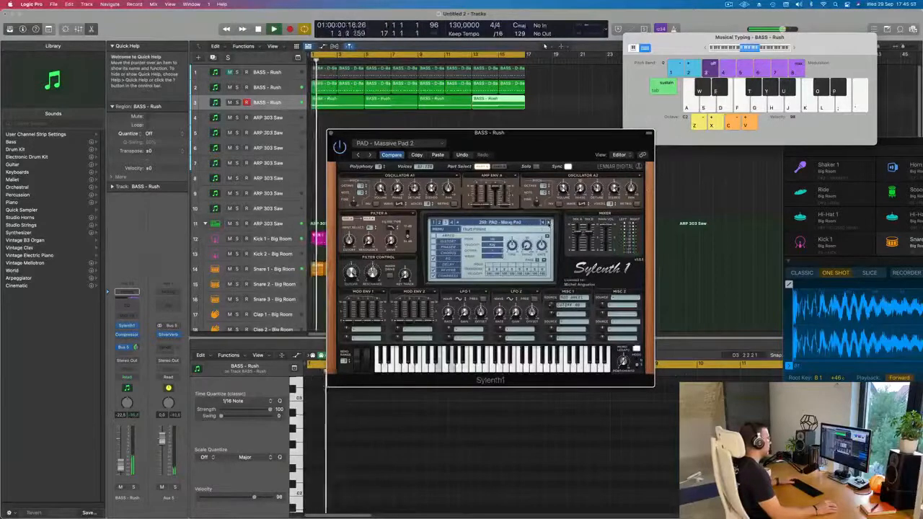
{"action": "left_click", "coordinate": [548, 223]}
{"action": "key", "text": "space"}
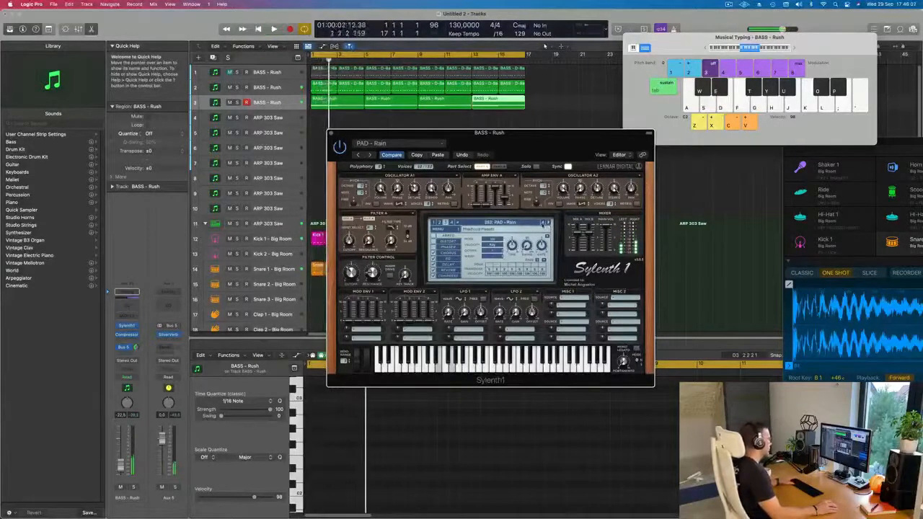
{"action": "left_click", "coordinate": [525, 223]}
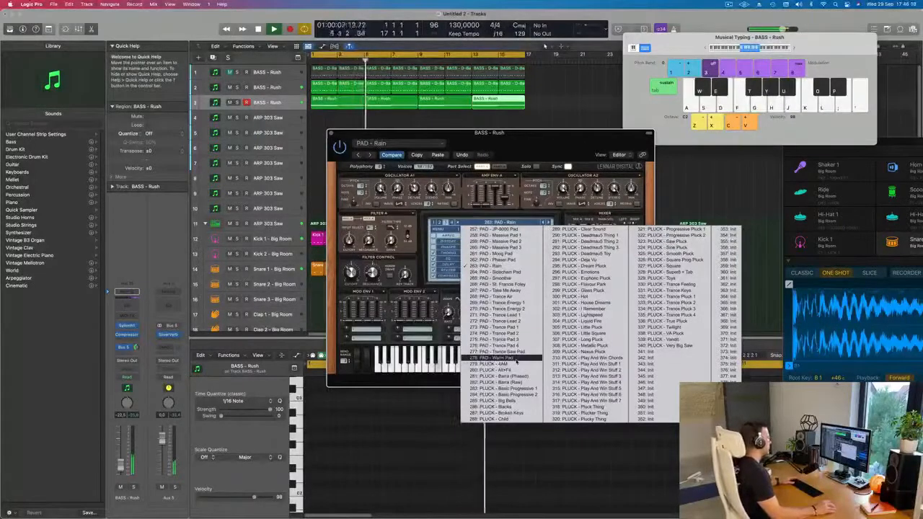
{"action": "left_click", "coordinate": [437, 360]}
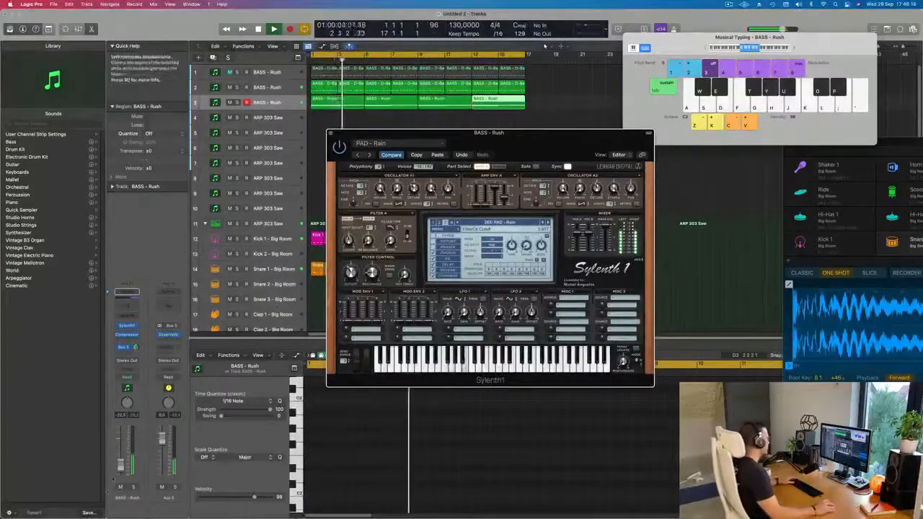
Lower the pad track's volume slightly and add a Channel EQ with a low cut at about 150 Hz
{"action": "left_click", "coordinate": [121, 468]}
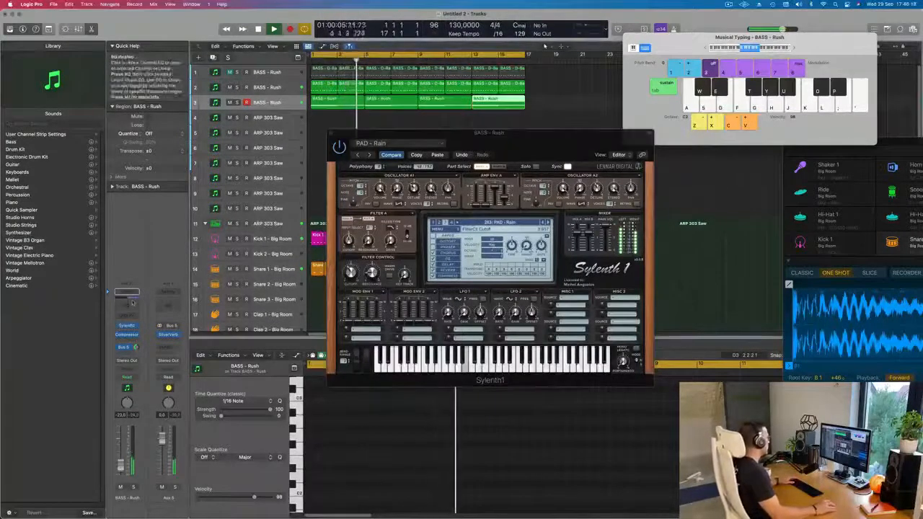
{"action": "left_click", "coordinate": [130, 295]}
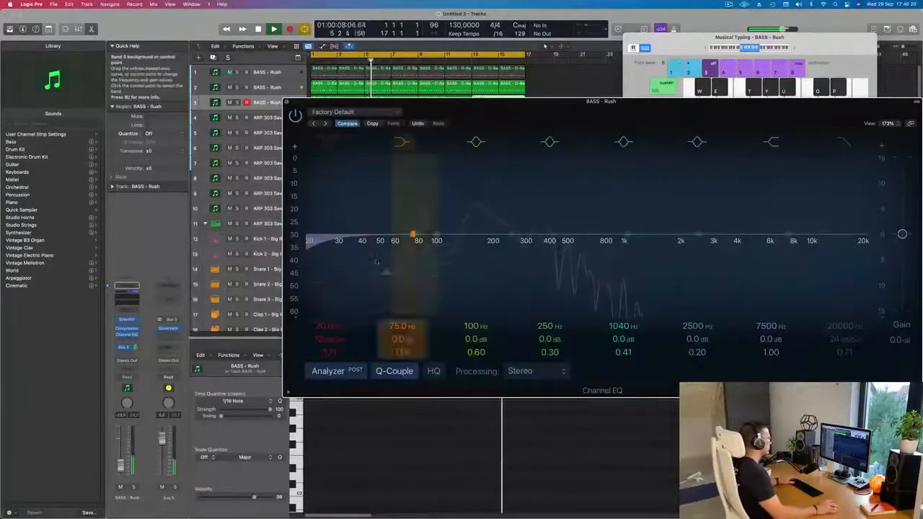
{"action": "left_click_drag", "start_coordinate": [315, 252], "coordinate": [469, 248]}
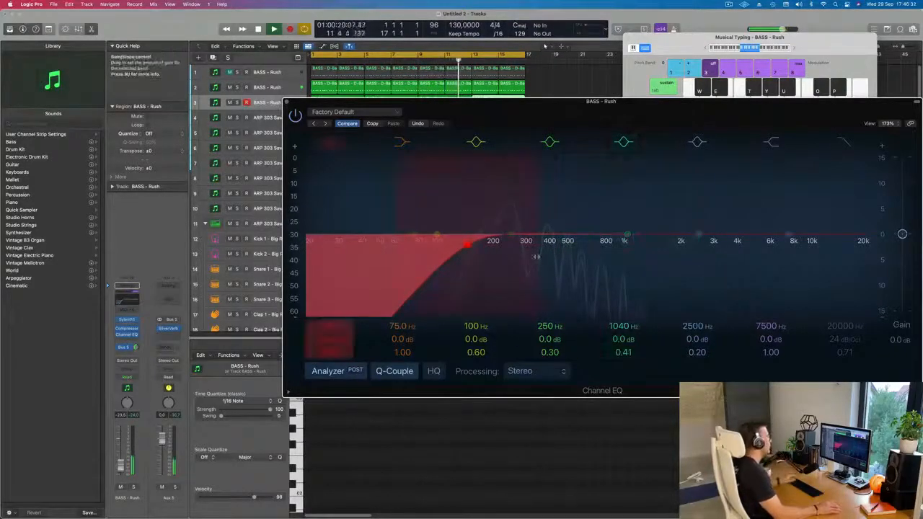
{"action": "left_click", "coordinate": [287, 104]}
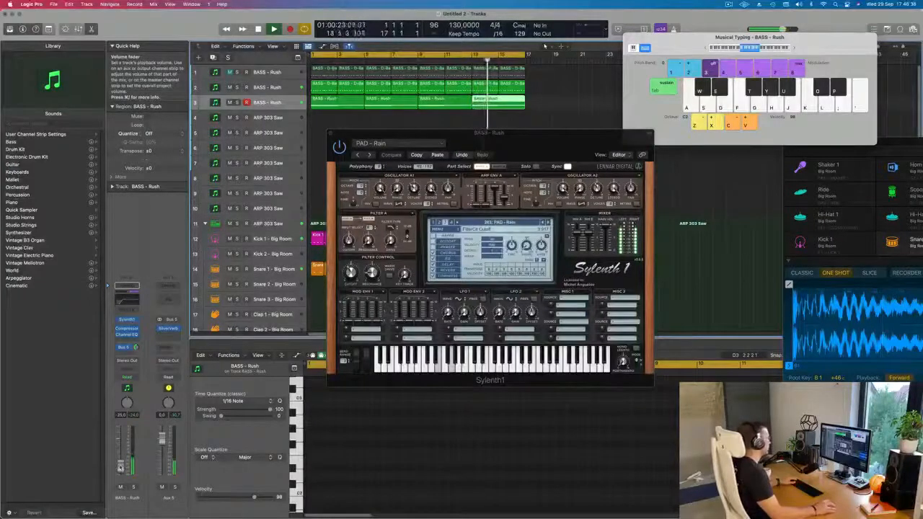
Set the sustain of the pad's Amp Env A to 10 and balance the track volume at -23 dB
{"action": "left_click_drag", "start_coordinate": [538, 145], "coordinate": [574, 171]}
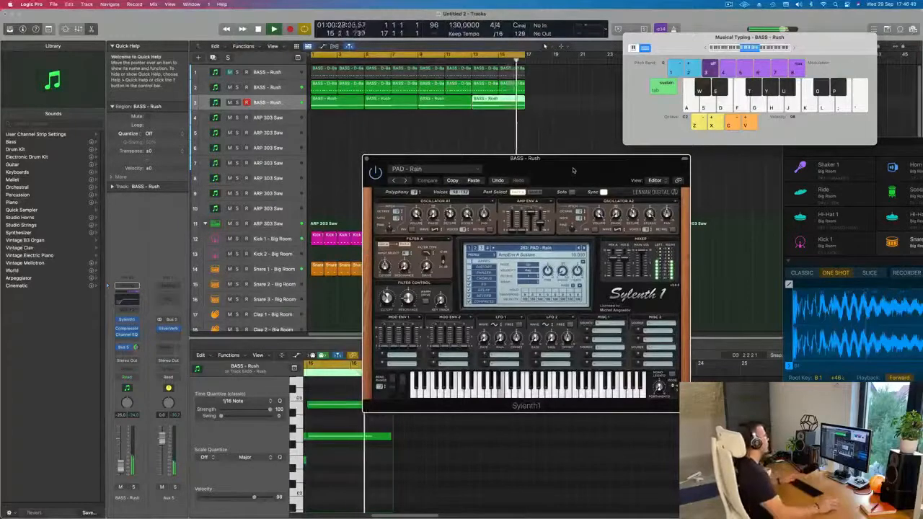
{"action": "left_click_drag", "start_coordinate": [573, 170], "coordinate": [627, 166]}
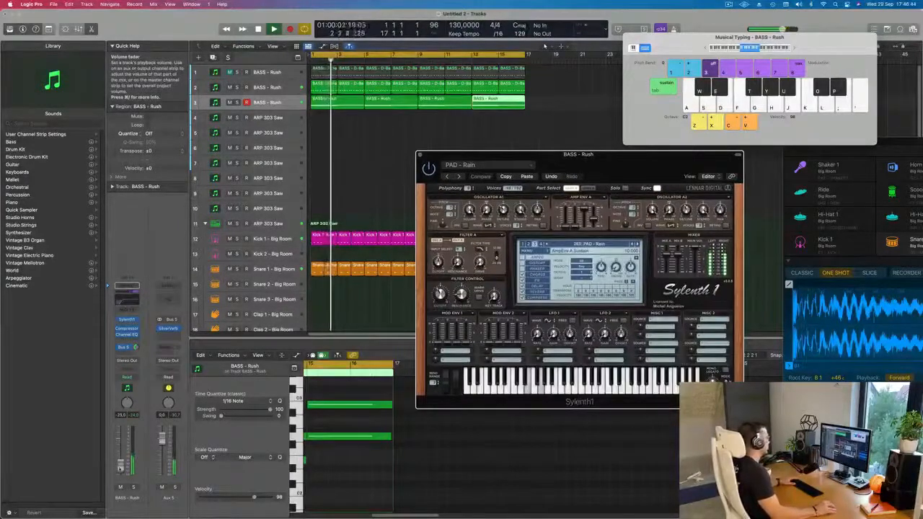
{"action": "left_click_drag", "start_coordinate": [576, 161], "coordinate": [511, 194]}
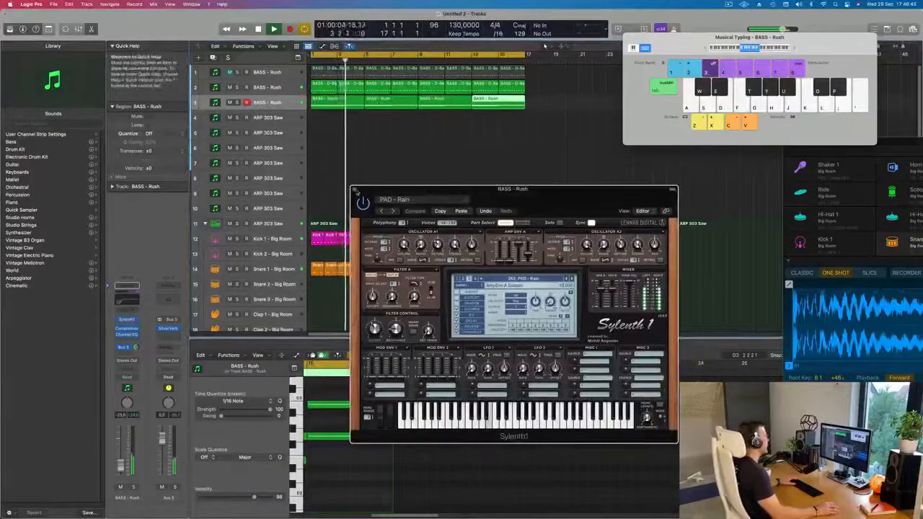
{"action": "left_click", "coordinate": [354, 190]}
{"action": "key", "text": "Down"}
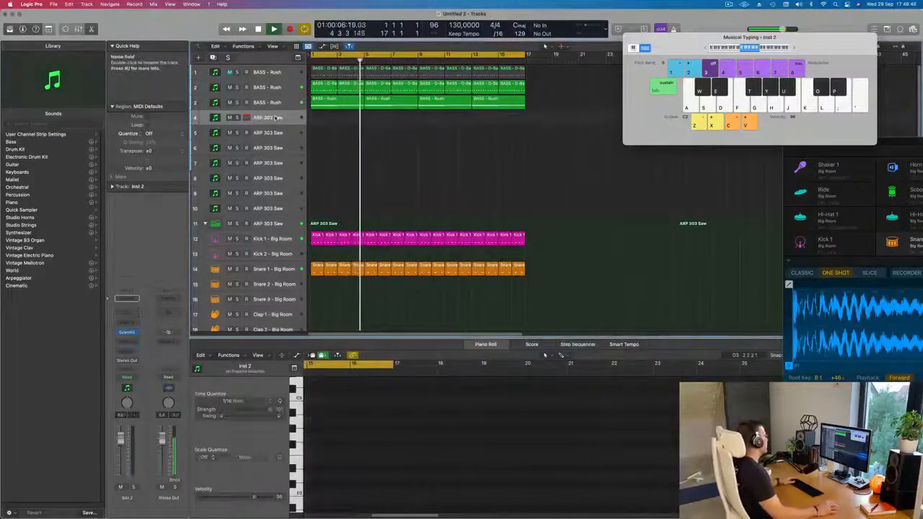
{"action": "left_click", "coordinate": [126, 332]}
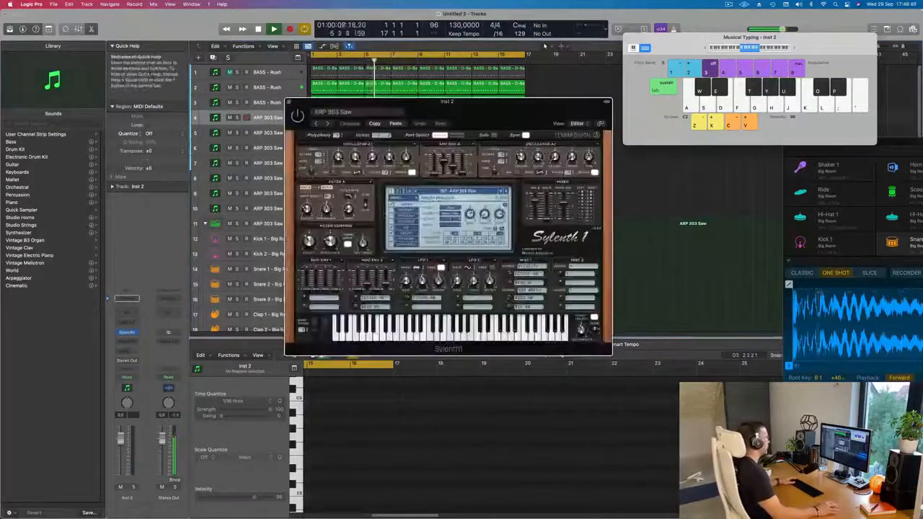
{"action": "left_click_drag", "start_coordinate": [493, 122], "coordinate": [620, 159]}
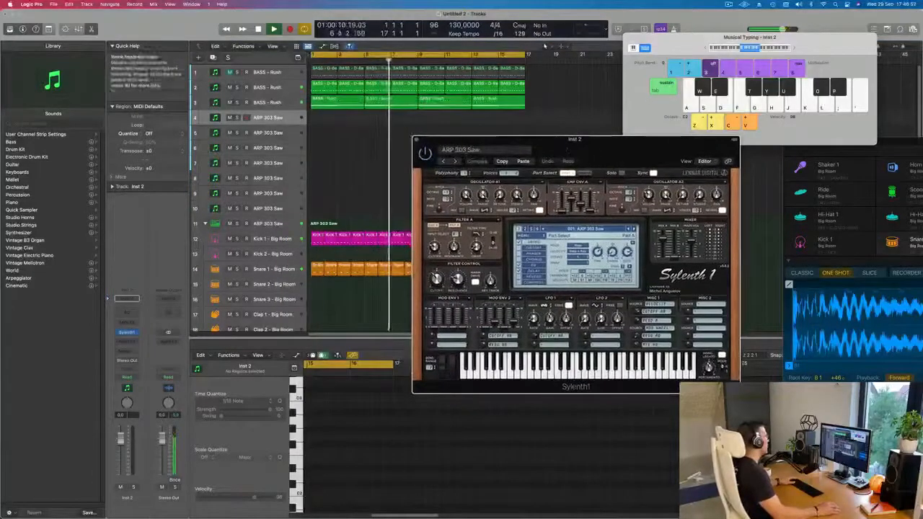
Duplicate the pad track with its channel settings as a new fourth track and enlarge the new track's row
{"action": "key", "text": "Up"}
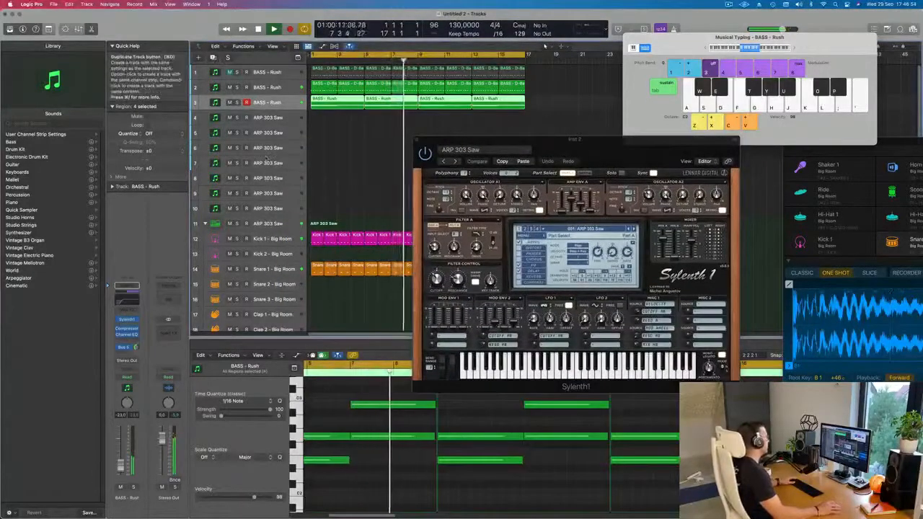
{"action": "left_click", "coordinate": [213, 58]}
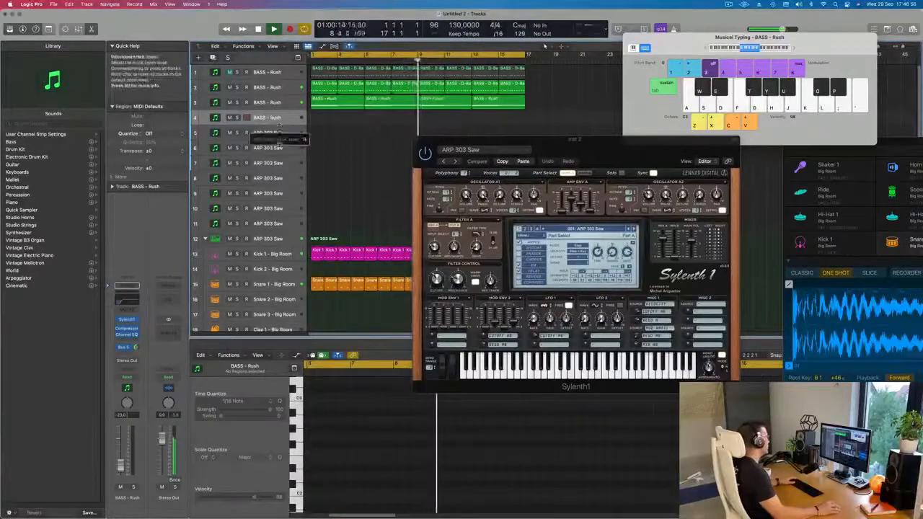
{"action": "left_click_drag", "start_coordinate": [279, 124], "coordinate": [279, 171]}
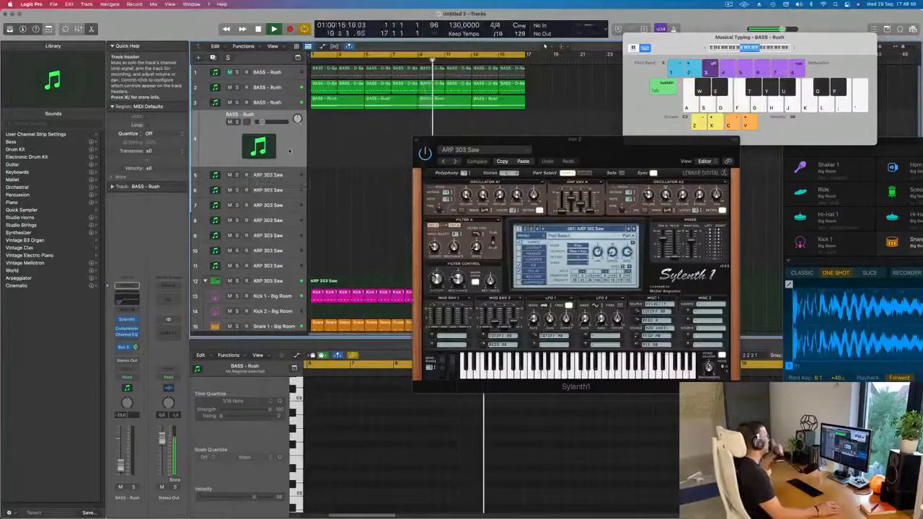
Load the PLUCK - 4AM preset into Sylenth1 on the duplicated fourth track
{"action": "left_click", "coordinate": [127, 320]}
{"action": "left_click_drag", "start_coordinate": [499, 122], "coordinate": [542, 179]}
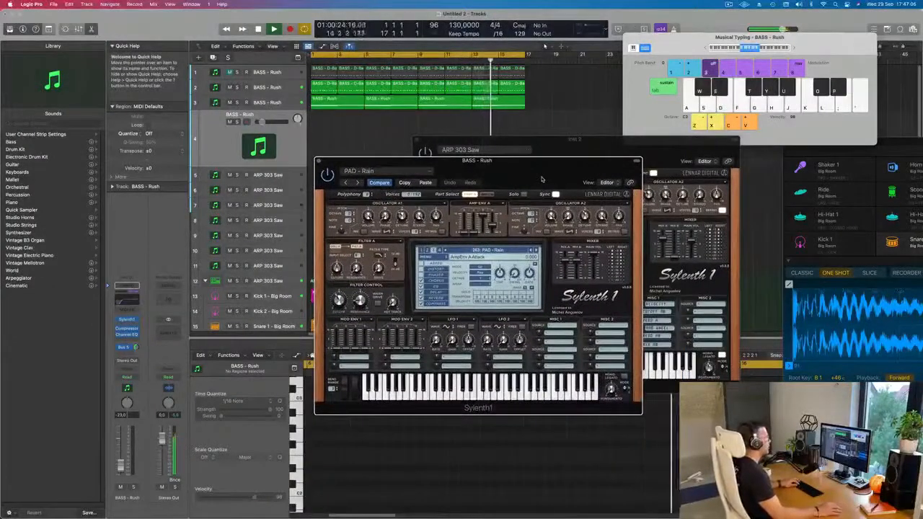
{"action": "mouse_move", "coordinate": [522, 170]}
{"action": "left_mouse_down"}
{"action": "mouse_move", "coordinate": [570, 172]}
{"action": "mouse_move", "coordinate": [508, 160]}
{"action": "left_mouse_up"}
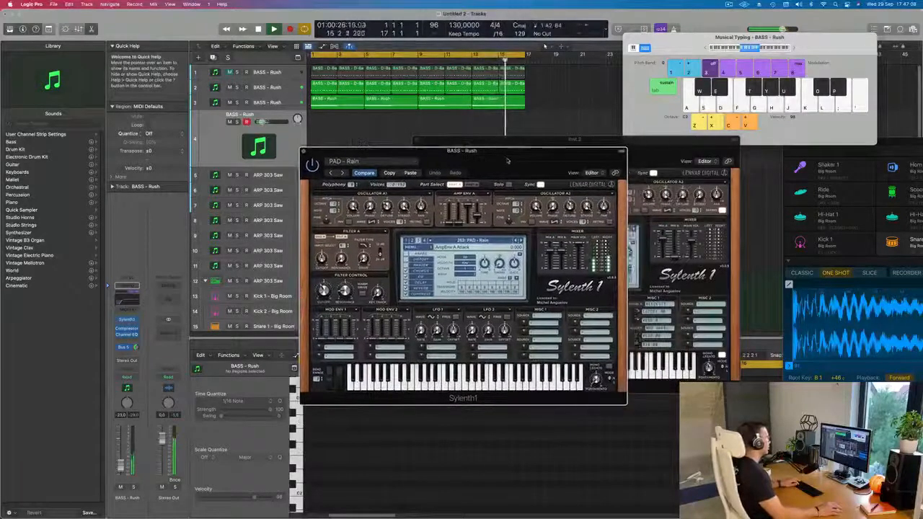
{"action": "left_click", "coordinate": [495, 242]}
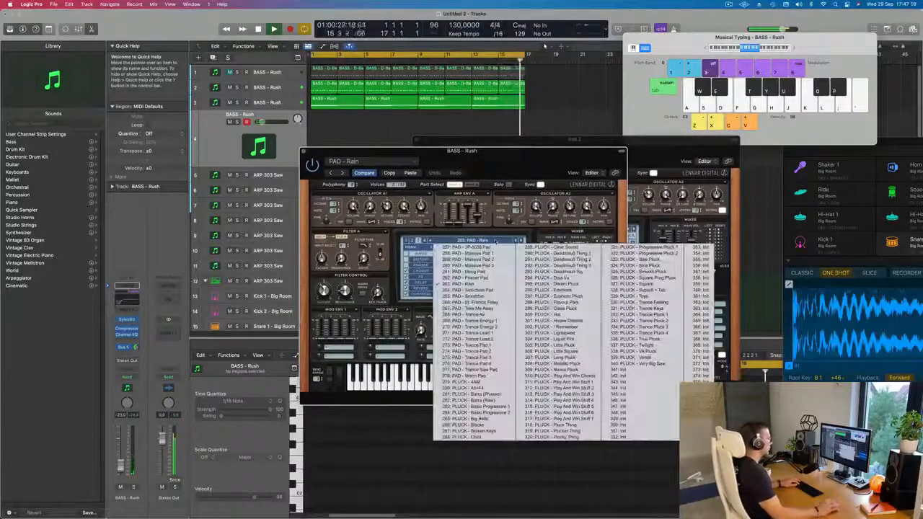
{"action": "left_click", "coordinate": [469, 382]}
{"action": "left_click_drag", "start_coordinate": [502, 163], "coordinate": [524, 164]}
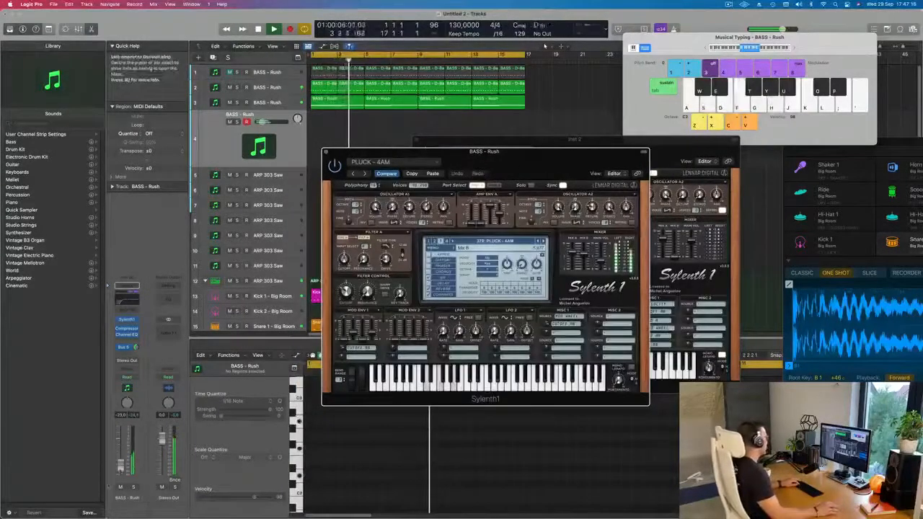
Try the next pluck presets up to PLUCK - Barra (Raw) on the fourth track and set its volume to about -14 dB
{"action": "left_click", "coordinate": [121, 457]}
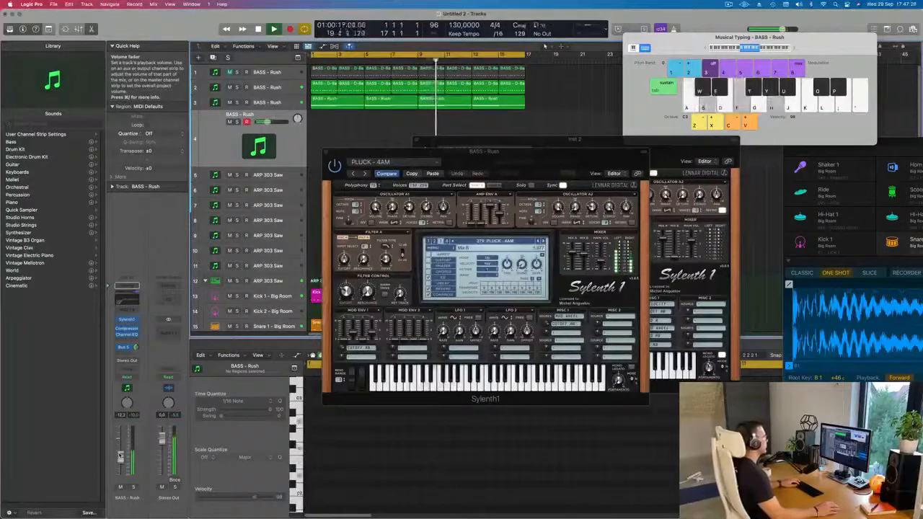
{"action": "left_click_drag", "start_coordinate": [529, 168], "coordinate": [633, 207]}
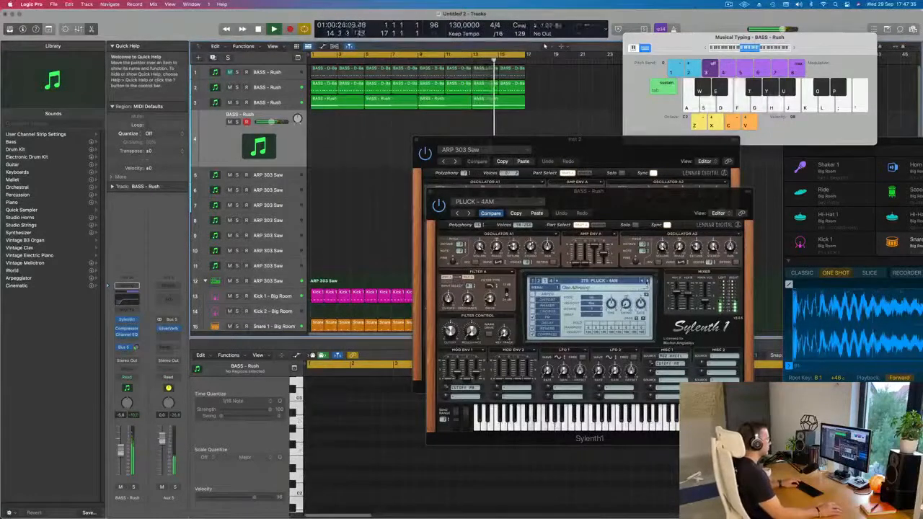
{"action": "left_click", "coordinate": [648, 281]}
{"action": "left_click", "coordinate": [649, 282]}
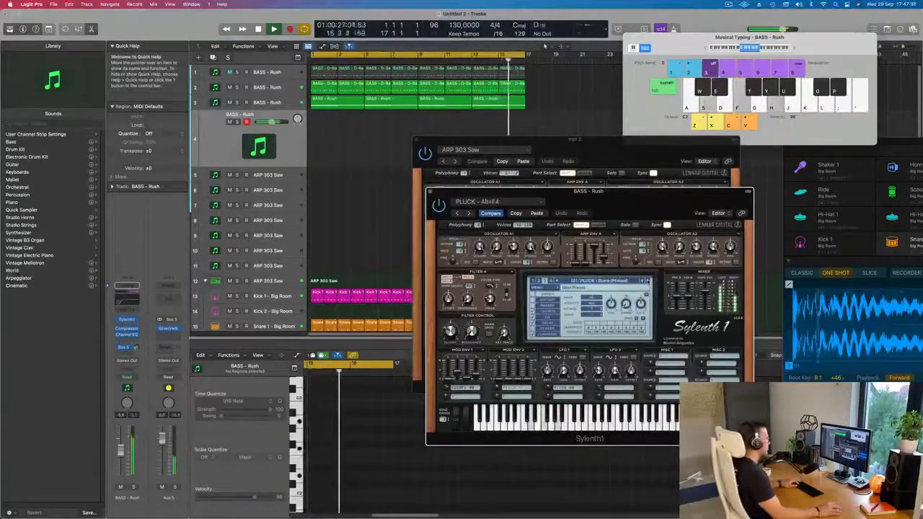
{"action": "left_click", "coordinate": [648, 282]}
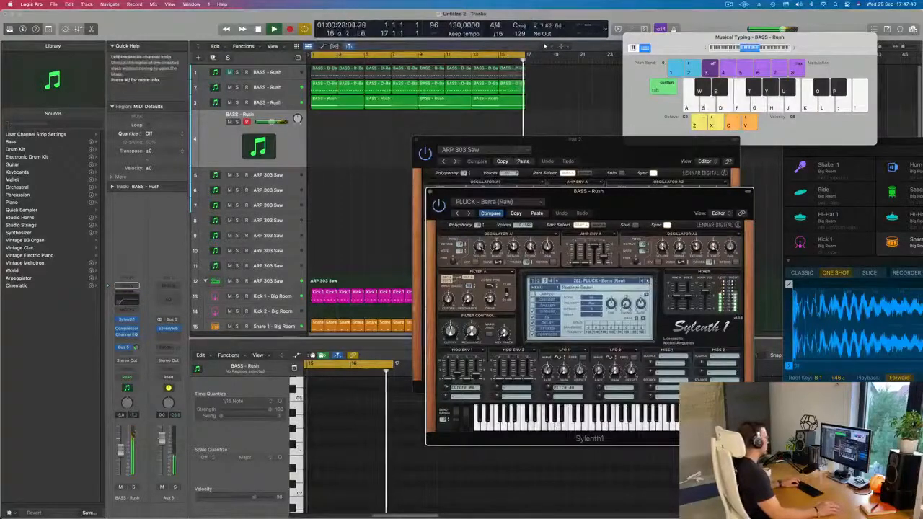
{"action": "left_click_drag", "start_coordinate": [121, 449], "coordinate": [121, 459]}
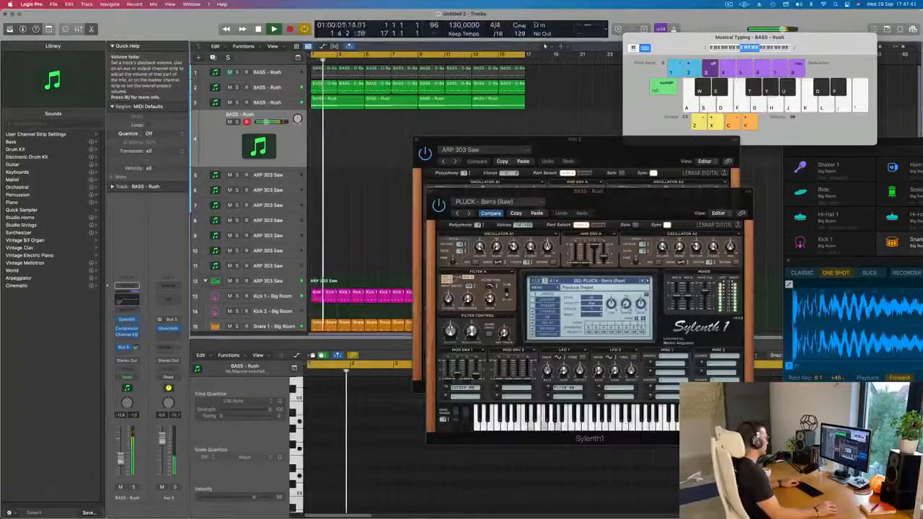
Audition Sylenth1's pluck presets one after another from PLUCK - Barra (Raw) through to PLUCK - Little Pluck
{"action": "left_click", "coordinate": [647, 281]}
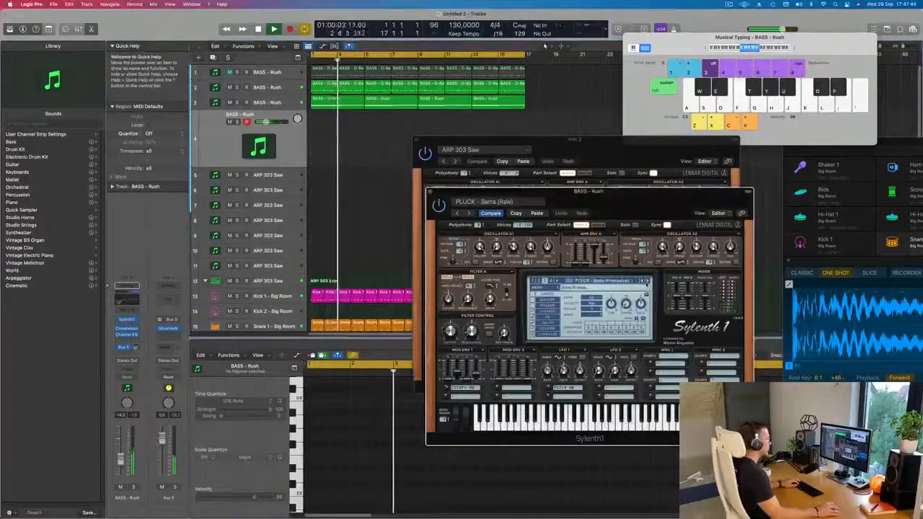
{"action": "left_click", "coordinate": [647, 282]}
{"action": "left_click", "coordinate": [646, 281]}
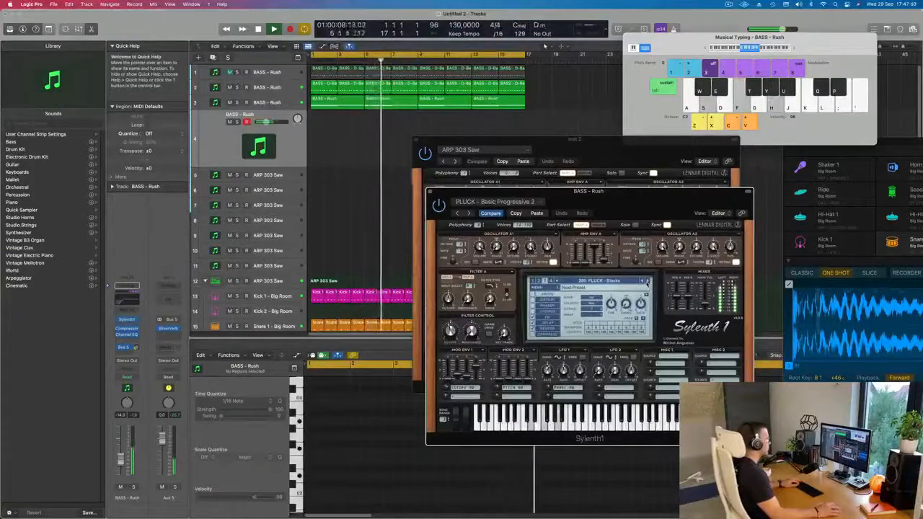
{"action": "left_click", "coordinate": [647, 282]}
{"action": "left_click", "coordinate": [647, 282]}
{"action": "left_click", "coordinate": [647, 282]}
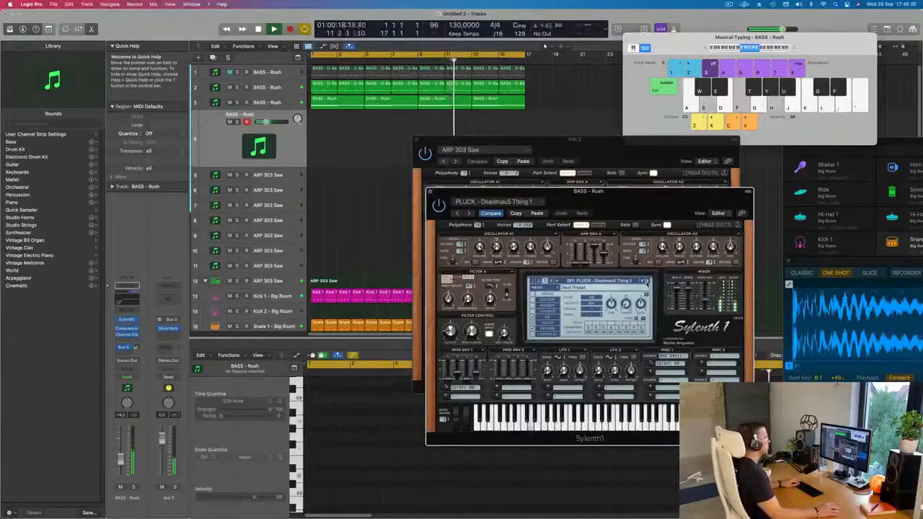
{"action": "left_click", "coordinate": [647, 282]}
{"action": "left_click", "coordinate": [647, 282]}
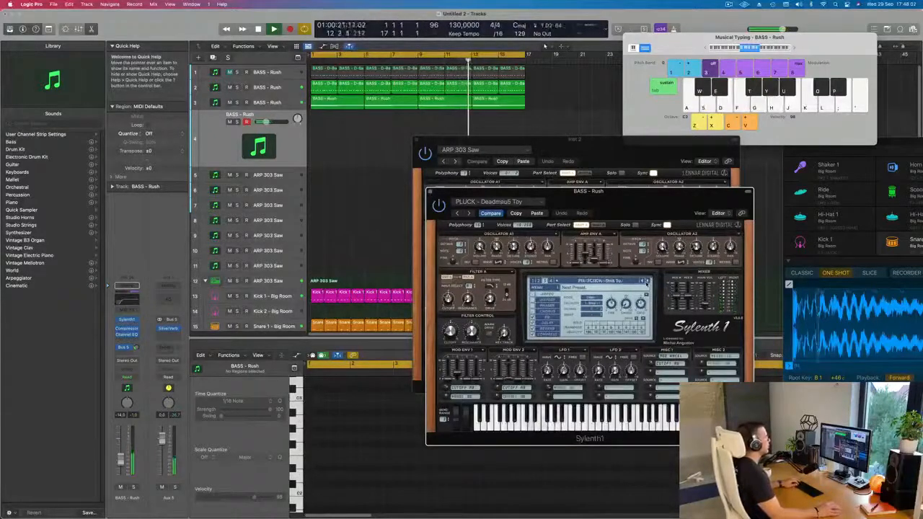
{"action": "left_click", "coordinate": [646, 282]}
{"action": "left_click", "coordinate": [647, 282]}
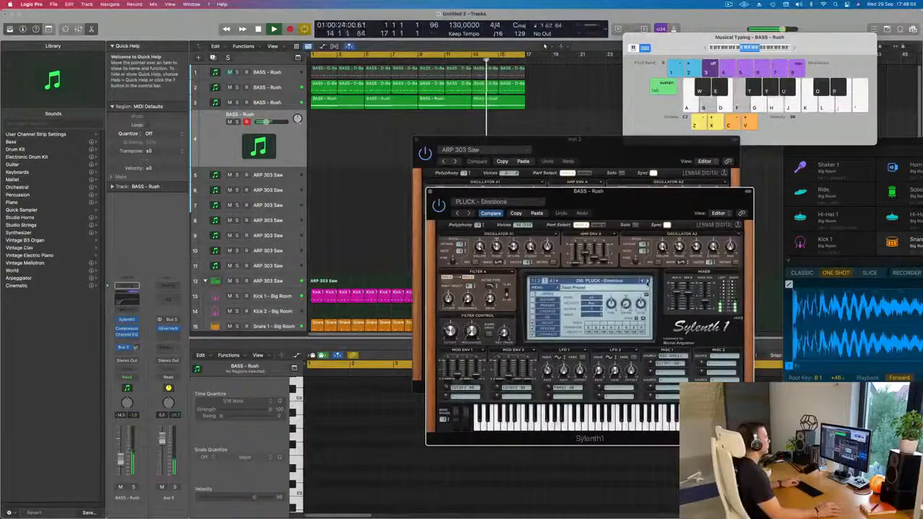
{"action": "left_click", "coordinate": [646, 282]}
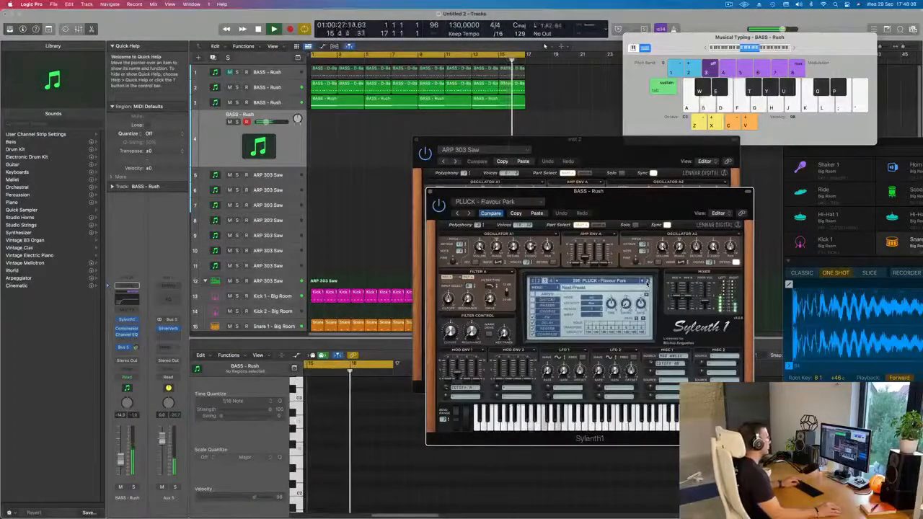
{"action": "left_click", "coordinate": [646, 282]}
{"action": "left_click", "coordinate": [647, 282]}
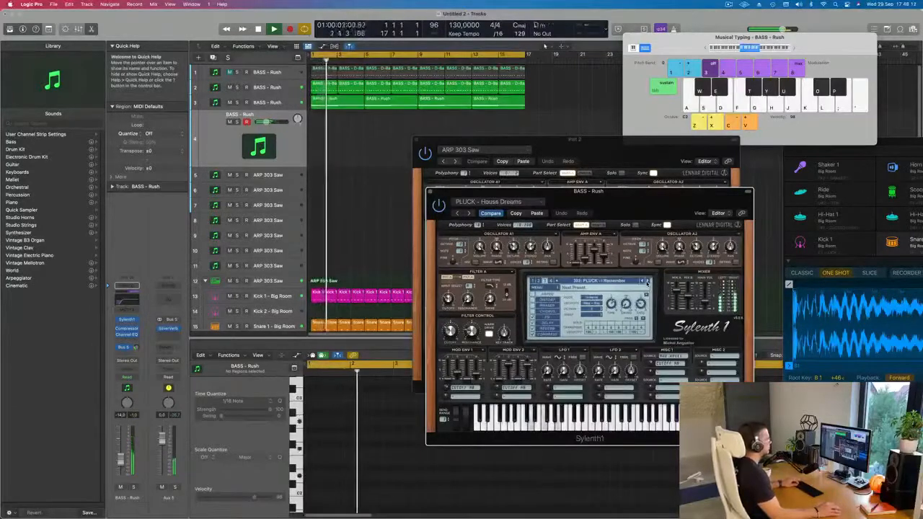
{"action": "left_click", "coordinate": [646, 282]}
{"action": "left_click", "coordinate": [646, 282]}
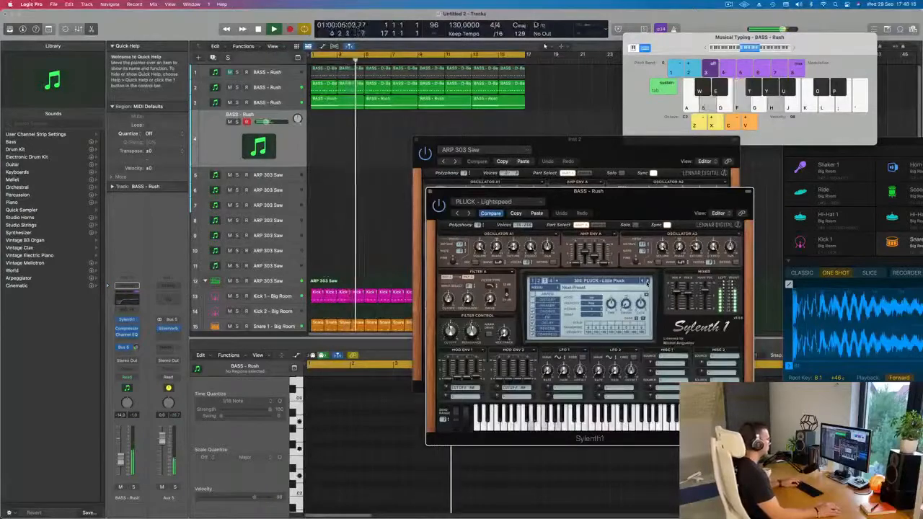
Switch Sylenth1 to its second preset bank and test LEAD - Home with repeated D-F-A chords
{"action": "left_click", "coordinate": [600, 280]}
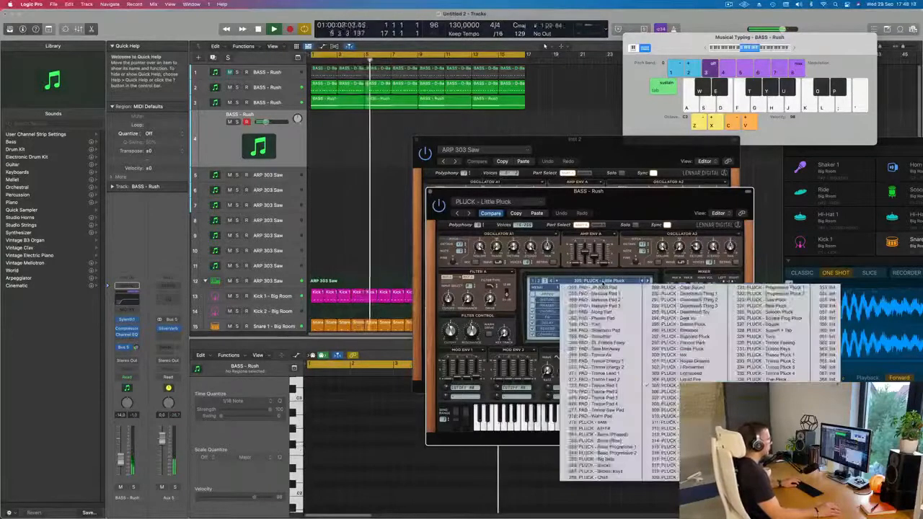
{"action": "left_click", "coordinate": [539, 280]}
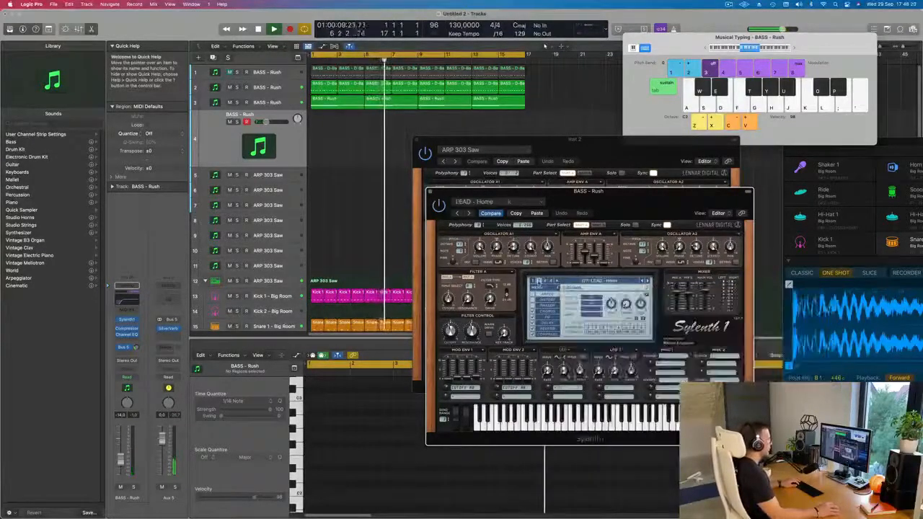
{"action": "left_click", "coordinate": [538, 281]}
{"action": "left_click", "coordinate": [584, 281]}
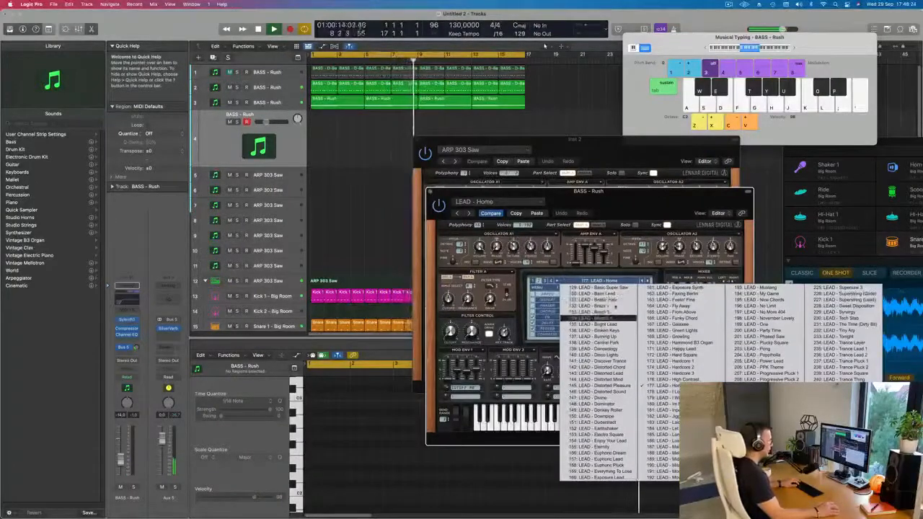
{"action": "left_click", "coordinate": [525, 274]}
{"action": "key", "text": "s"}
{"action": "key", "text": "f"}
{"action": "key", "text": "h"}
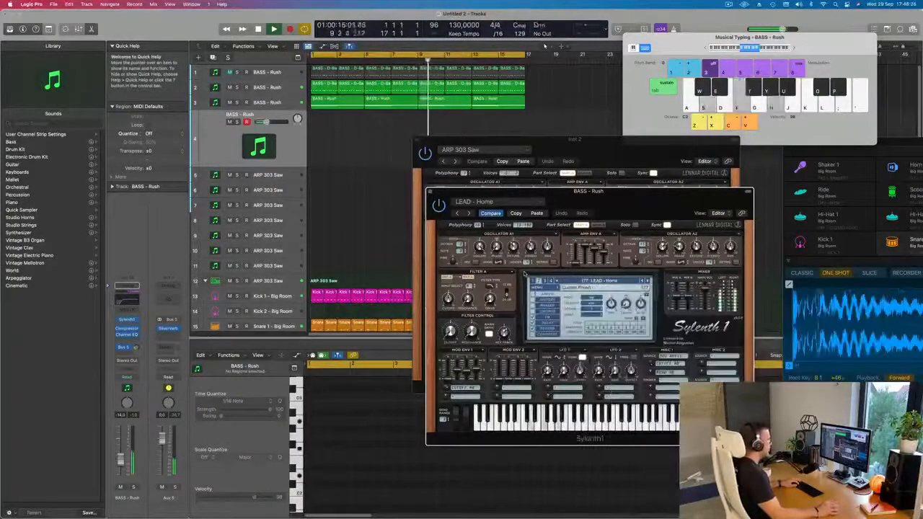
{"action": "key", "text": "s"}
{"action": "key", "text": "f"}
{"action": "key", "text": "h"}
Adjust the filter control cutoff of LEAD - Home and balance the track volume at about -11 dB
{"action": "left_click_drag", "start_coordinate": [124, 458], "coordinate": [124, 452]}
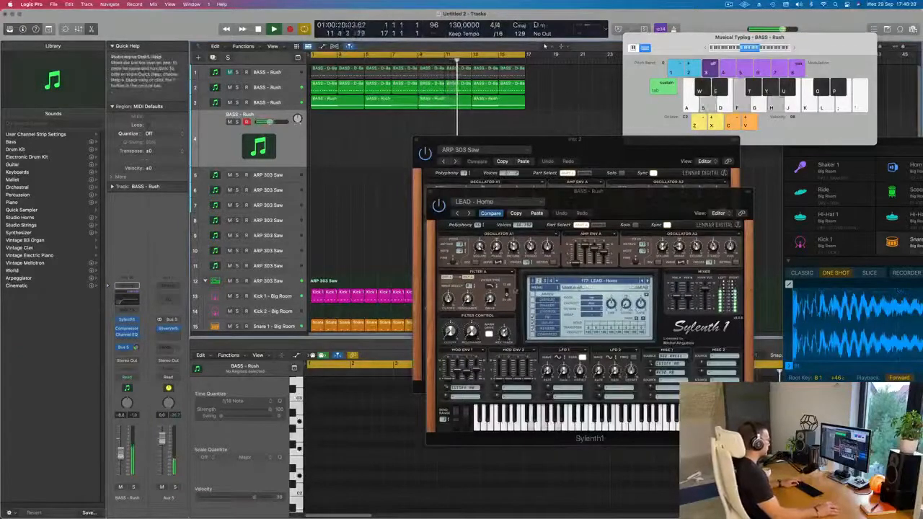
{"action": "left_click_drag", "start_coordinate": [451, 333], "coordinate": [450, 328]}
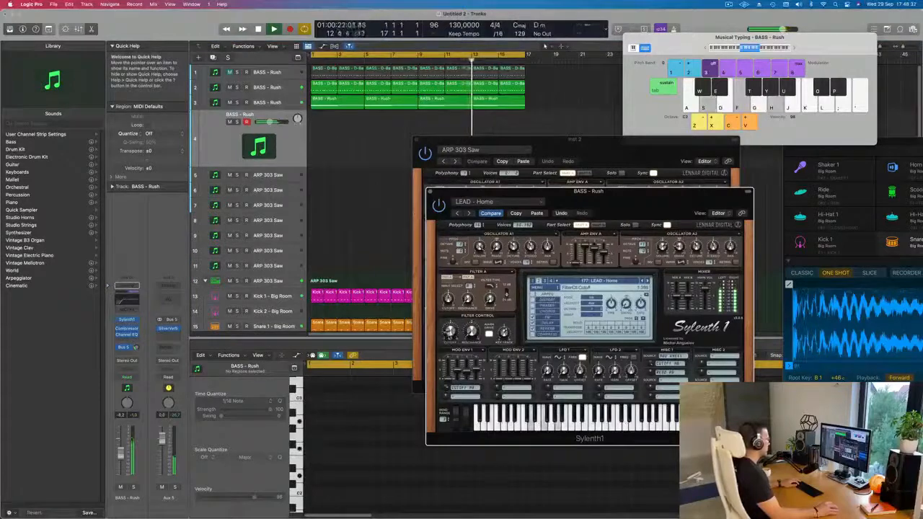
{"action": "left_click_drag", "start_coordinate": [120, 454], "coordinate": [121, 457]}
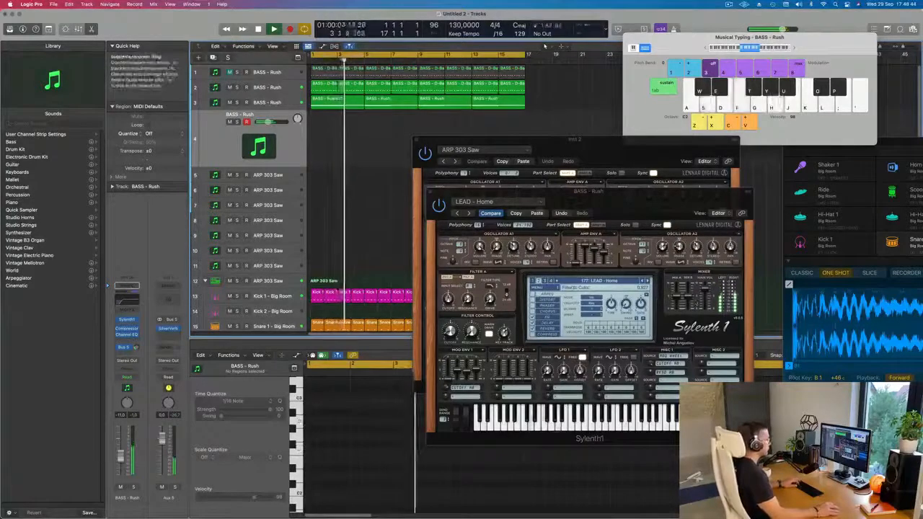
Load the LEAD - Basic Super Saw preset, test it with a few notes and lower the track volume to about -14 dB
{"action": "left_click", "coordinate": [642, 280]}
{"action": "left_click", "coordinate": [612, 282]}
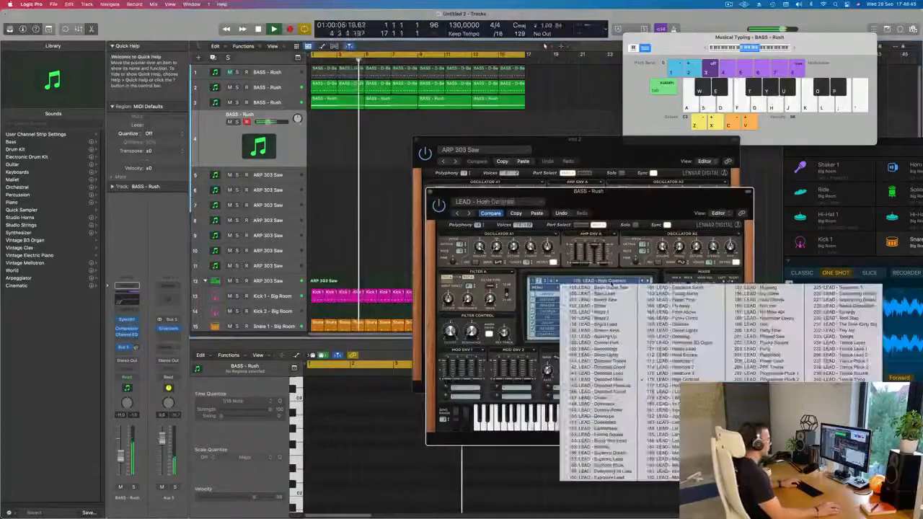
{"action": "left_click", "coordinate": [580, 290]}
{"action": "key", "text": "f"}
{"action": "key", "text": "f"}
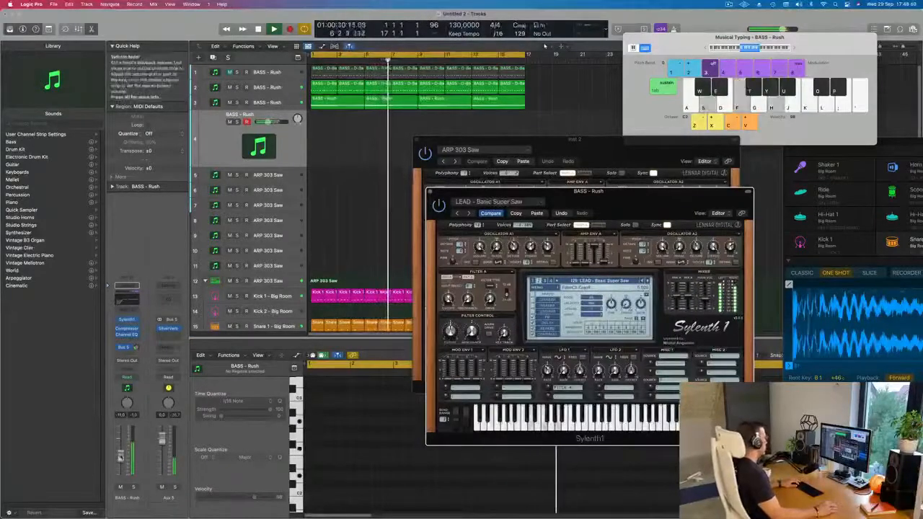
{"action": "left_click_drag", "start_coordinate": [120, 456], "coordinate": [121, 459]}
Step forward through the lead presets to LEAD - Brass, playing a test note on each one
{"action": "left_click", "coordinate": [648, 282]}
{"action": "key", "text": "f"}
{"action": "left_click", "coordinate": [648, 282]}
{"action": "key", "text": "f"}
{"action": "left_click", "coordinate": [648, 283]}
{"action": "key", "text": "f"}
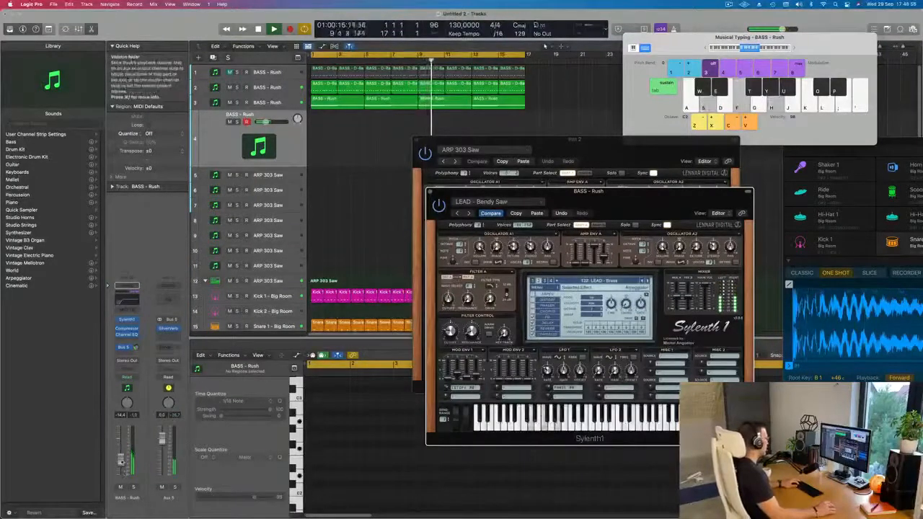
Raise the fourth track's volume to about -5 dB and adjust the filter control cutoff of LEAD - Brass
{"action": "left_click_drag", "start_coordinate": [121, 454], "coordinate": [119, 459]}
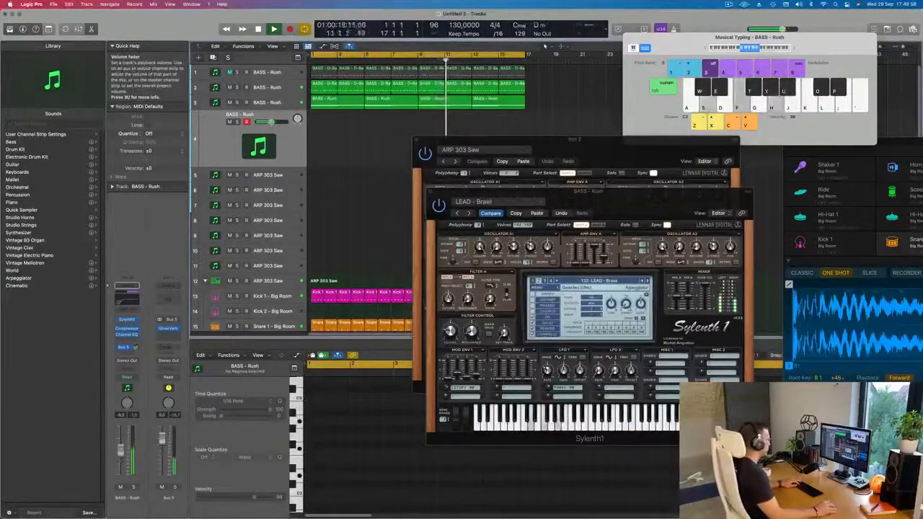
{"action": "left_click", "coordinate": [451, 332]}
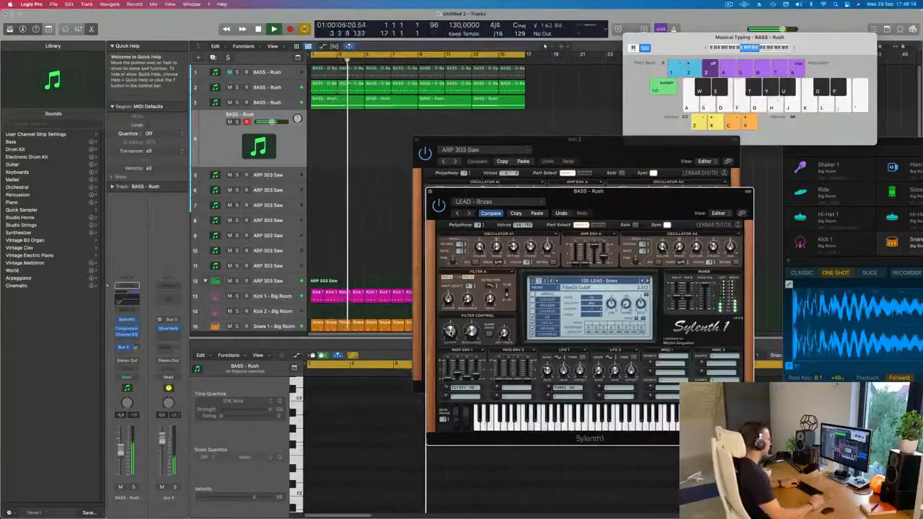
Record rhythmic chord stabs D-F-A, F-A-C and E-G-B with the LEAD - Brass sound on the fourth track from bar 9
{"action": "key", "text": "r"}
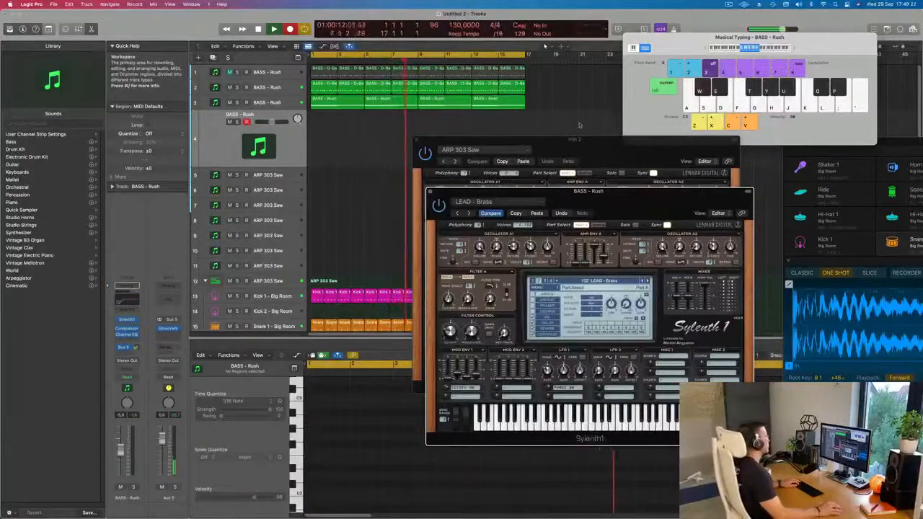
{"action": "key", "text": "s+f+h"}
{"action": "key", "text": "s+f+h"}
{"action": "key", "text": "s+f+h"}
{"action": "key", "text": "s+f+h"}
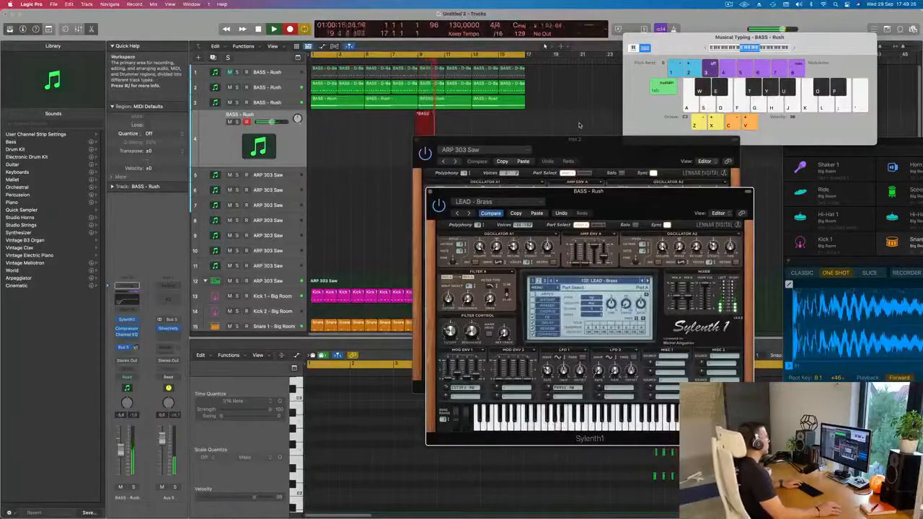
{"action": "key", "text": "f+h+k"}
{"action": "key", "text": "d+g+j"}
{"action": "key", "text": "space"}
Clear the ARP 303 Saw synth window out of the way and move the recorded chord region to the start of bar 1
{"action": "left_click_drag", "start_coordinate": [579, 139], "coordinate": [829, 134]}
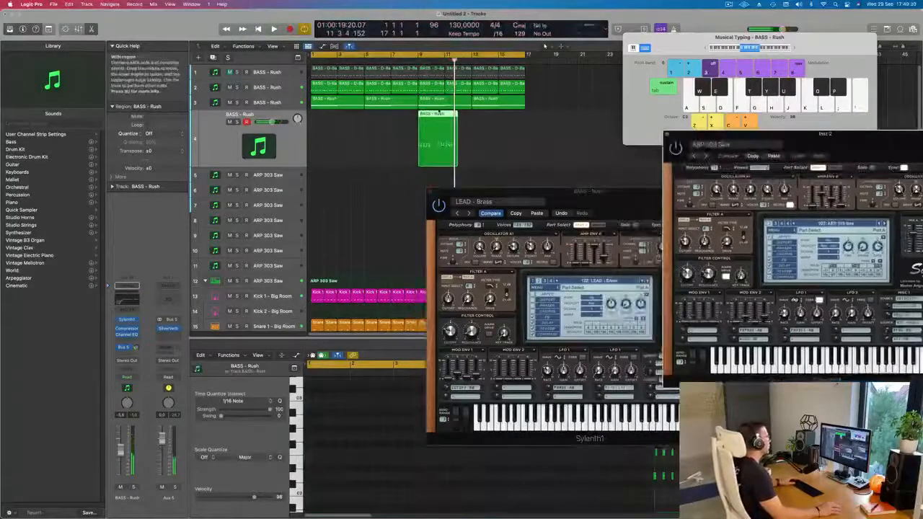
{"action": "left_click_drag", "start_coordinate": [430, 126], "coordinate": [323, 125]}
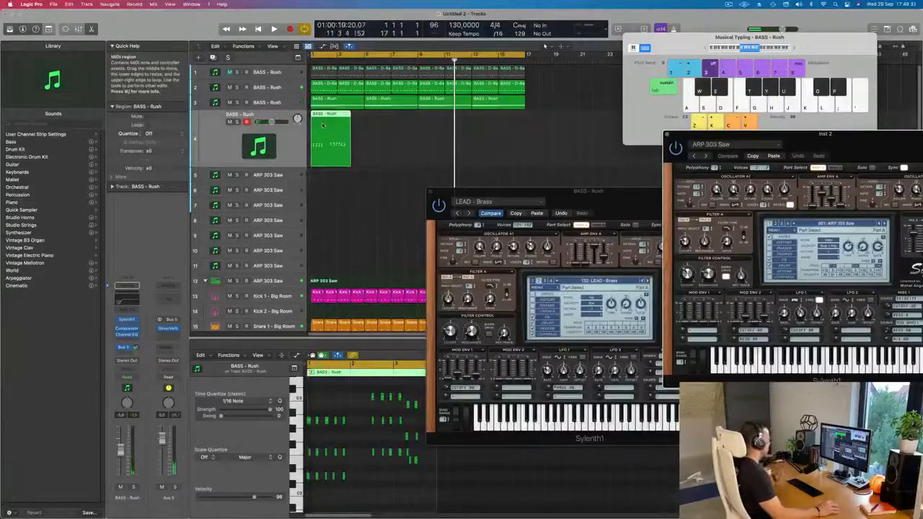
In the Piano Roll, align the first chord stab's F note and the fourth stab's low D note with their chords
{"action": "left_click", "coordinate": [354, 420]}
{"action": "key", "text": "super+a"}
{"action": "key", "text": "space"}
{"action": "scroll", "coordinate": [354, 396], "scroll_direction": "up", "scroll_amount": 2}
{"action": "scroll", "coordinate": [354, 397], "scroll_direction": "up", "scroll_amount": 3}
{"action": "scroll", "coordinate": [346, 436], "scroll_direction": "left", "scroll_amount": 3}
{"action": "key", "text": "space"}
{"action": "left_click", "coordinate": [314, 453]}
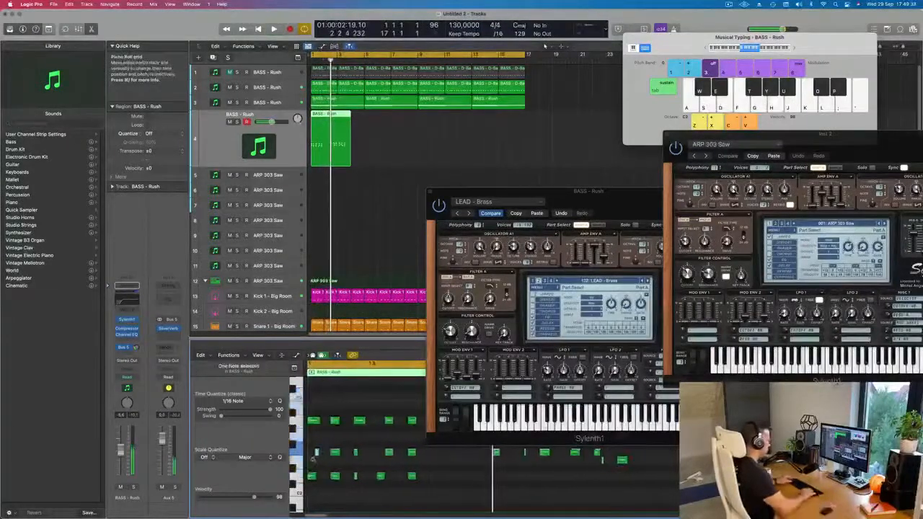
{"action": "left_click_drag", "start_coordinate": [398, 442], "coordinate": [374, 472]}
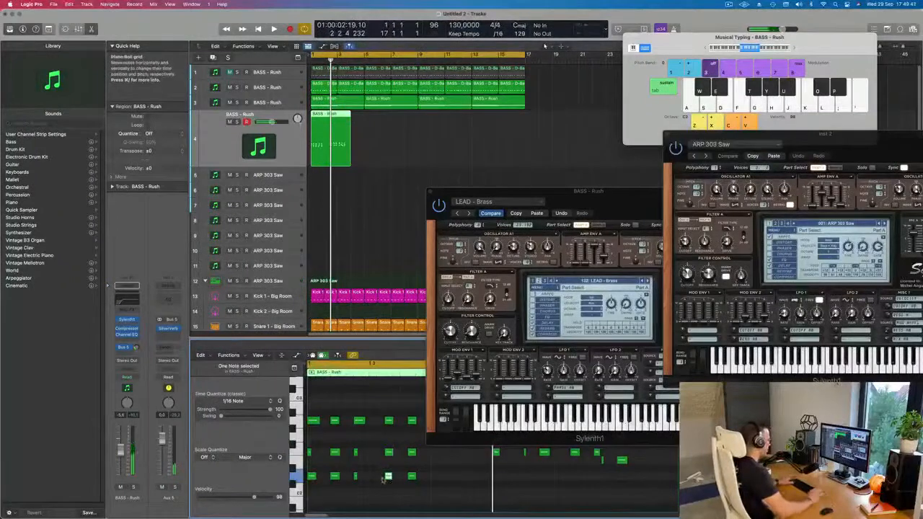
Move the LEAD - Brass synth window clear of the Piano Roll and play back the recorded chord stabs
{"action": "key", "text": "space"}
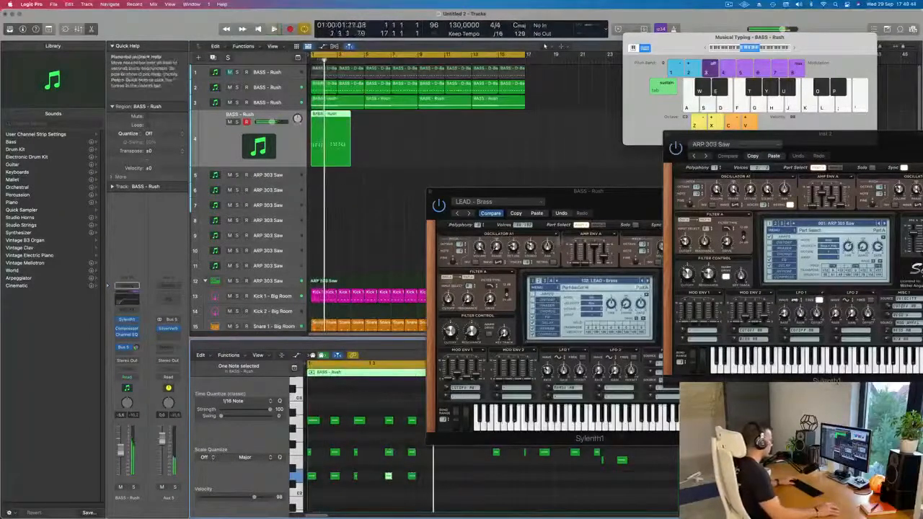
{"action": "left_click_drag", "start_coordinate": [592, 192], "coordinate": [821, 172]}
{"action": "scroll", "coordinate": [530, 412], "scroll_direction": "down", "scroll_amount": 3}
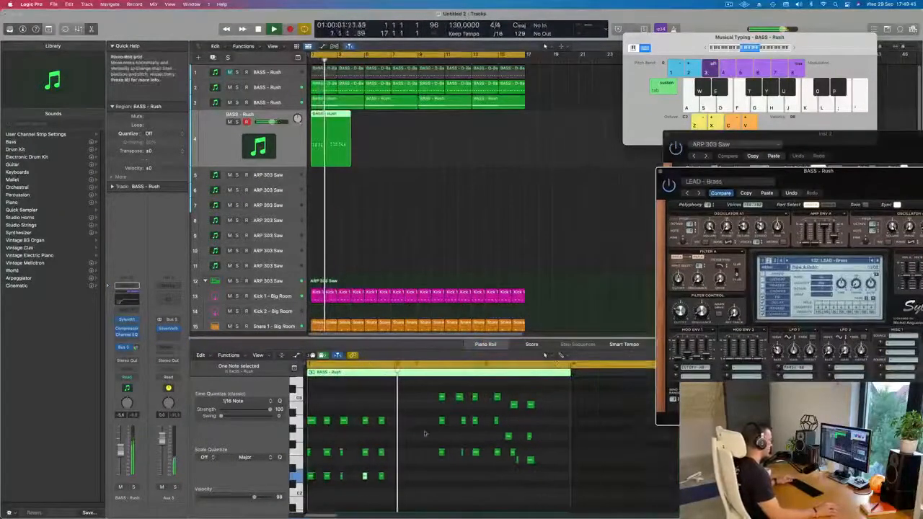
{"action": "scroll", "coordinate": [416, 433], "scroll_direction": "up", "scroll_amount": 2}
{"action": "scroll", "coordinate": [437, 430], "scroll_direction": "down", "scroll_amount": 3}
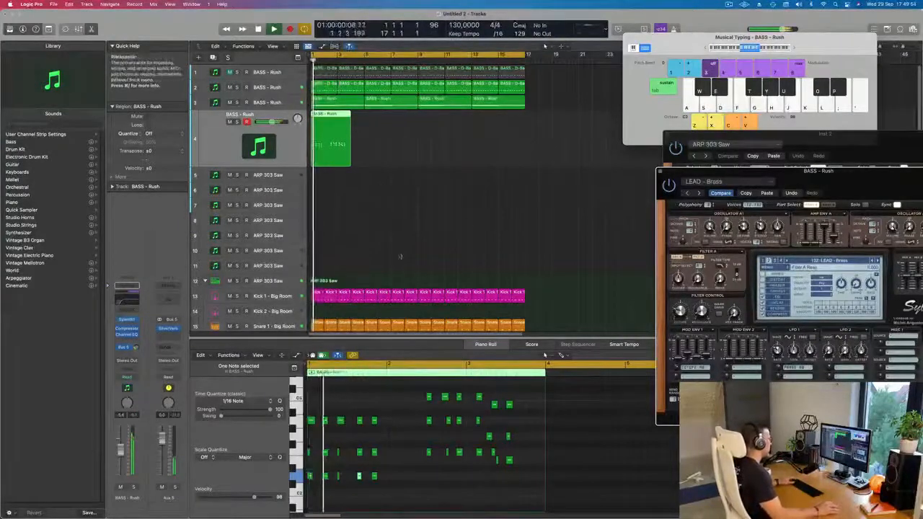
Select the first three F-A-C chord stabs, try shifting them earlier to bar 2, and delete them
{"action": "left_click_drag", "start_coordinate": [418, 391], "coordinate": [472, 466]}
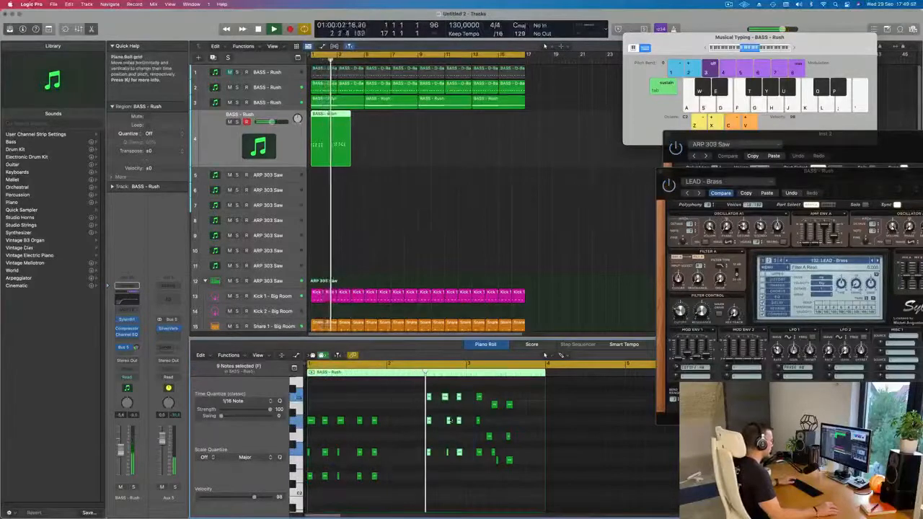
{"action": "left_click_drag", "start_coordinate": [428, 397], "coordinate": [390, 398]}
{"action": "key", "text": "Return"}
{"action": "key", "text": "super+Right"}
{"action": "key", "text": "super+Right"}
{"action": "left_click_drag", "start_coordinate": [474, 393], "coordinate": [393, 474]}
{"action": "key", "text": "Delete"}
Copy all five D-F-A chord stabs from bar 1 to bar 2, transposed up three semitones to start on F2
{"action": "left_click_drag", "start_coordinate": [431, 402], "coordinate": [307, 498]}
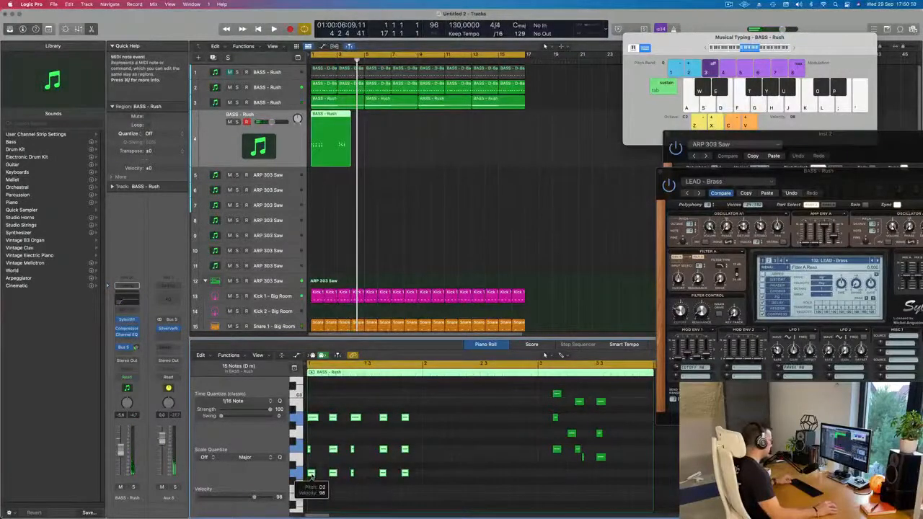
{"action": "left_click_drag", "start_coordinate": [383, 474], "coordinate": [431, 454]}
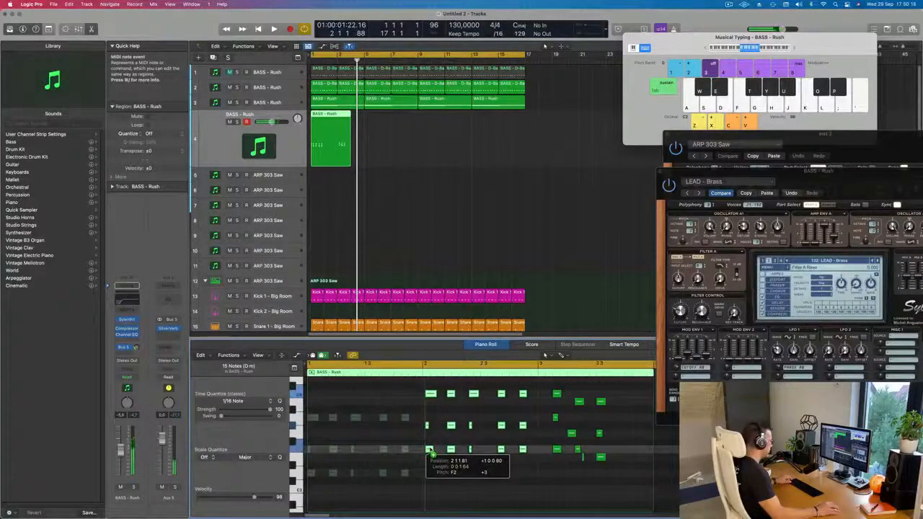
{"action": "left_click_drag", "start_coordinate": [431, 450], "coordinate": [431, 450]}
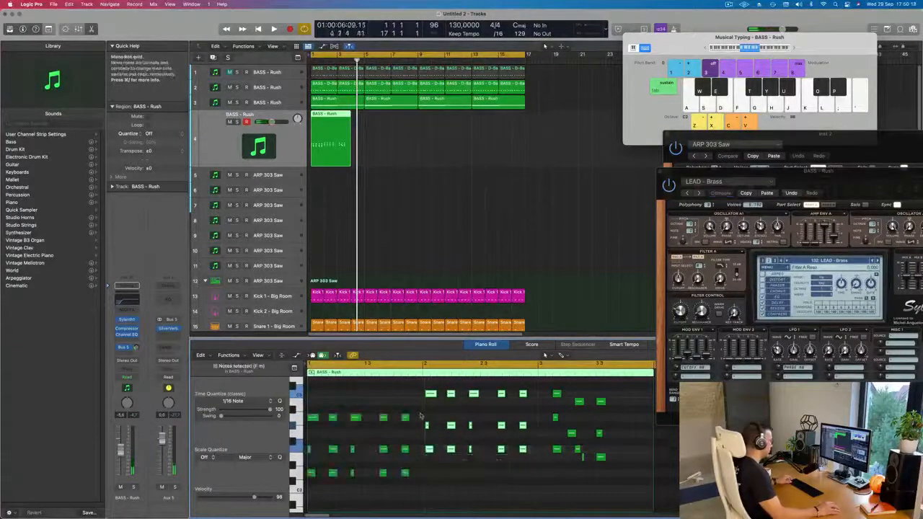
Raise the middle notes of the copied bar 2 stabs by one semitone to A and play the pattern back
{"action": "left_click_drag", "start_coordinate": [422, 413], "coordinate": [523, 431]}
{"action": "left_click_drag", "start_coordinate": [427, 426], "coordinate": [514, 459]}
{"action": "left_click_drag", "start_coordinate": [537, 391], "coordinate": [430, 465]}
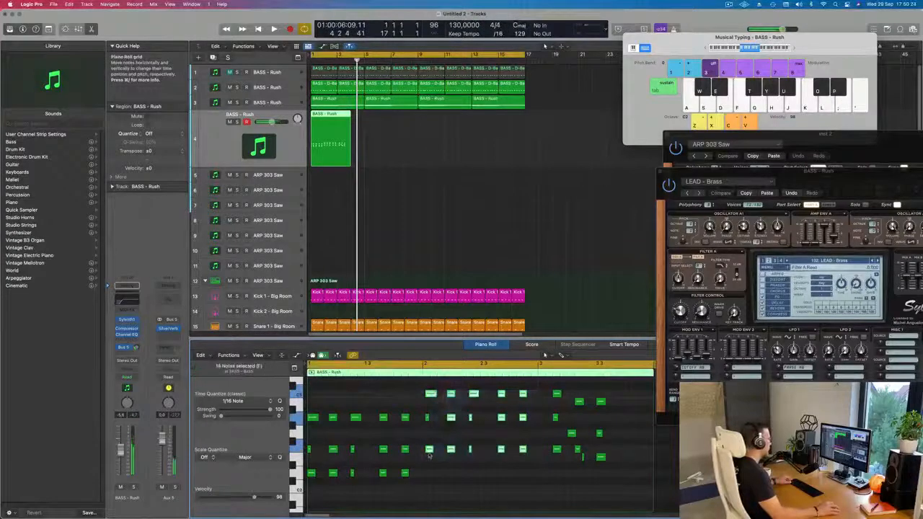
{"action": "left_click_drag", "start_coordinate": [426, 389], "coordinate": [539, 465]}
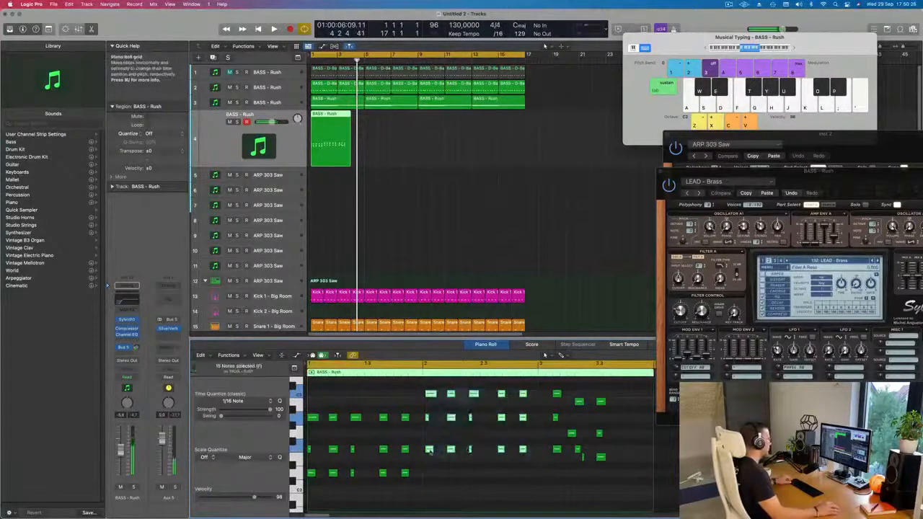
{"action": "left_click_drag", "start_coordinate": [428, 450], "coordinate": [428, 451]}
{"action": "key", "text": "space"}
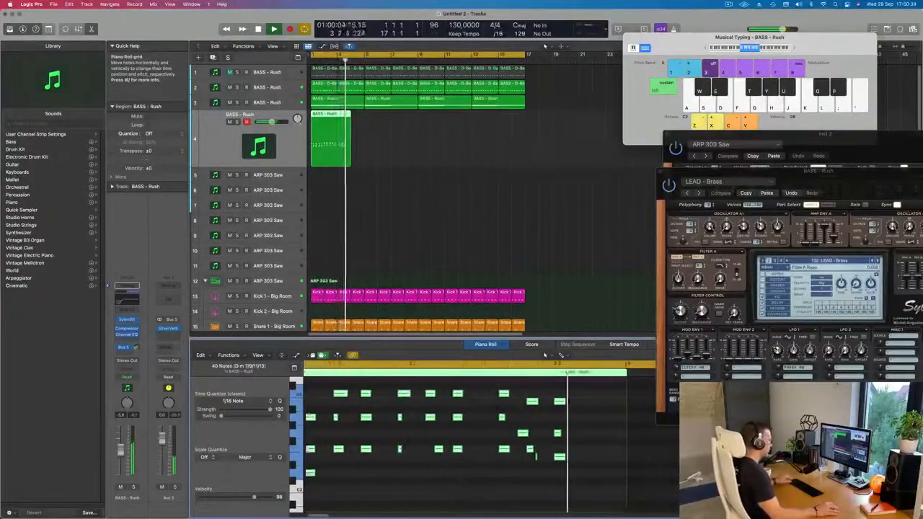
{"action": "key", "text": "space"}
Delete the leftover F-A-C stab before the E-G-B chords and align the notes of the first E-G-B stab
{"action": "key", "text": "space"}
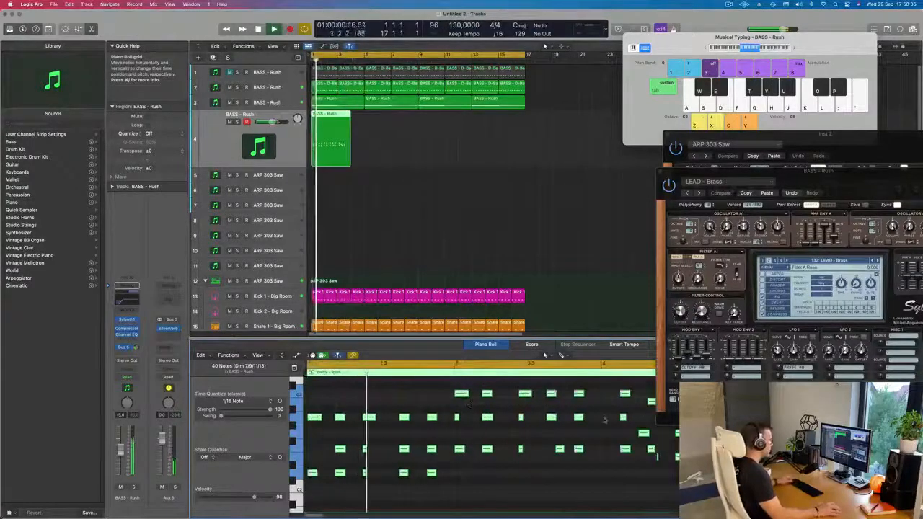
{"action": "key", "text": "space"}
{"action": "left_click_drag", "start_coordinate": [560, 392], "coordinate": [583, 467]}
{"action": "left_click_drag", "start_coordinate": [596, 403], "coordinate": [589, 402]}
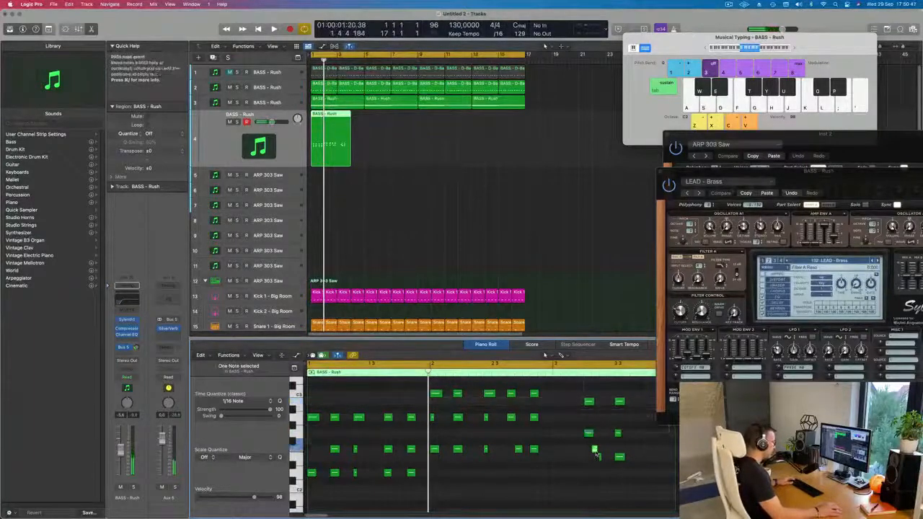
{"action": "left_click_drag", "start_coordinate": [600, 457], "coordinate": [587, 460]}
{"action": "left_click", "coordinate": [586, 457]}
Move both E-G-B stabs to the start of bar 3 and play the chord pattern back
{"action": "left_click_drag", "start_coordinate": [579, 408], "coordinate": [625, 469]}
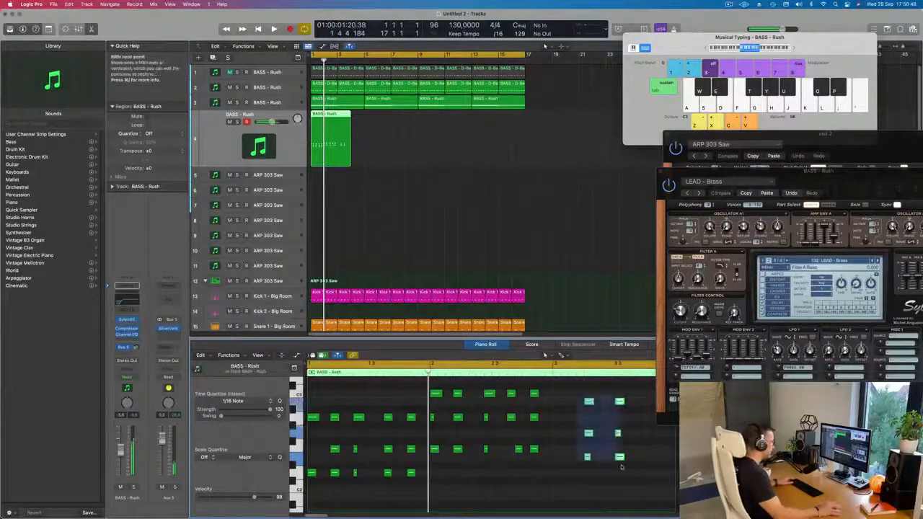
{"action": "left_click_drag", "start_coordinate": [589, 402], "coordinate": [558, 402]}
{"action": "key", "text": "space"}
{"action": "key", "text": "super+Left"}
{"action": "key", "text": "super+Left"}
{"action": "scroll", "coordinate": [457, 421], "scroll_direction": "down", "scroll_amount": 4}
{"action": "scroll", "coordinate": [421, 426], "scroll_direction": "up", "scroll_amount": 3}
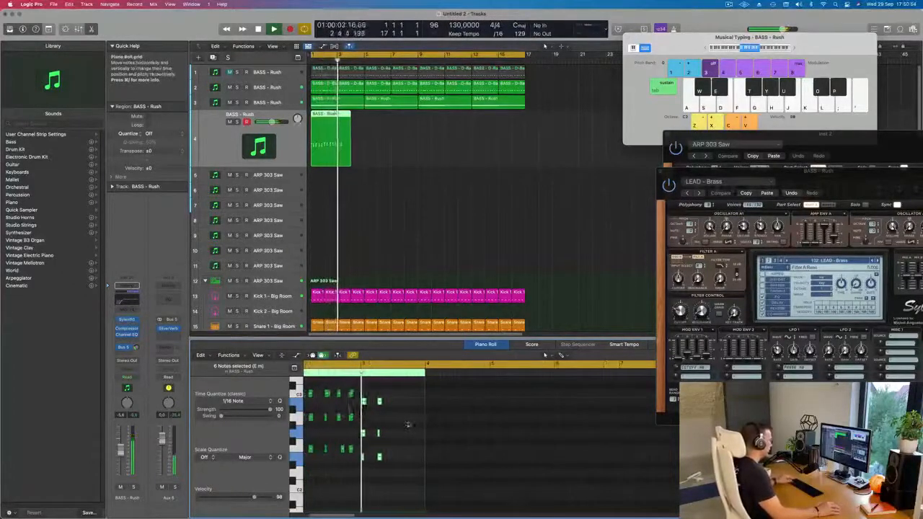
{"action": "scroll", "coordinate": [422, 426], "scroll_direction": "up", "scroll_amount": 3}
{"action": "key", "text": "space"}
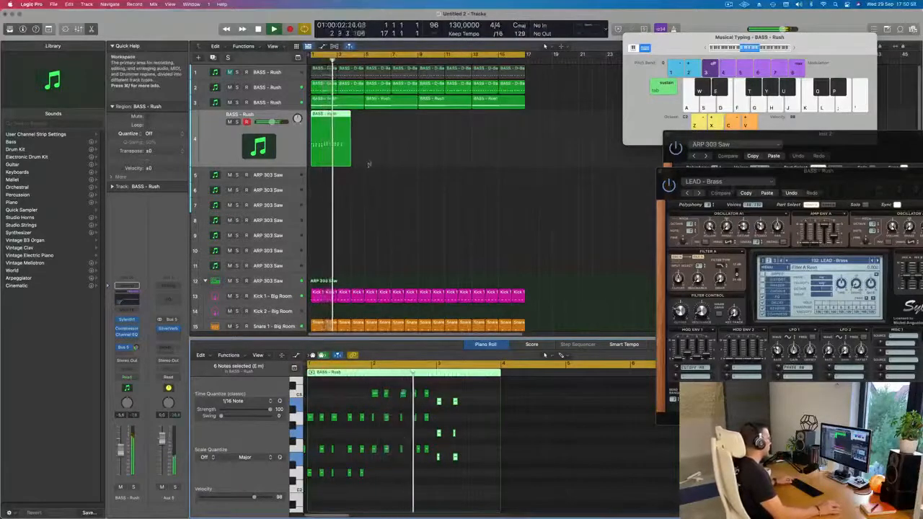
Align the F note of bar 2's fourth stab with its chord and shift the second E-G-B stab slightly earlier
{"action": "left_click_drag", "start_coordinate": [410, 445], "coordinate": [427, 465]}
{"action": "left_click", "coordinate": [420, 450]}
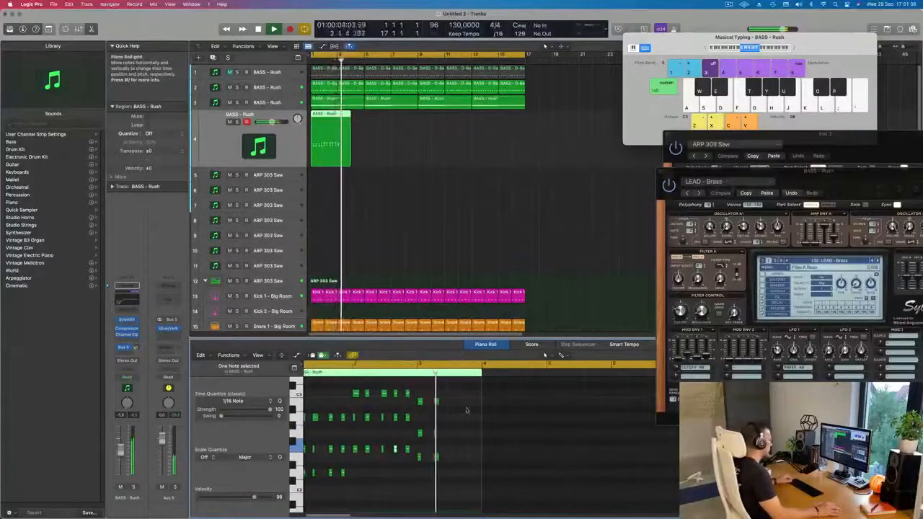
{"action": "left_click_drag", "start_coordinate": [463, 397], "coordinate": [454, 473]}
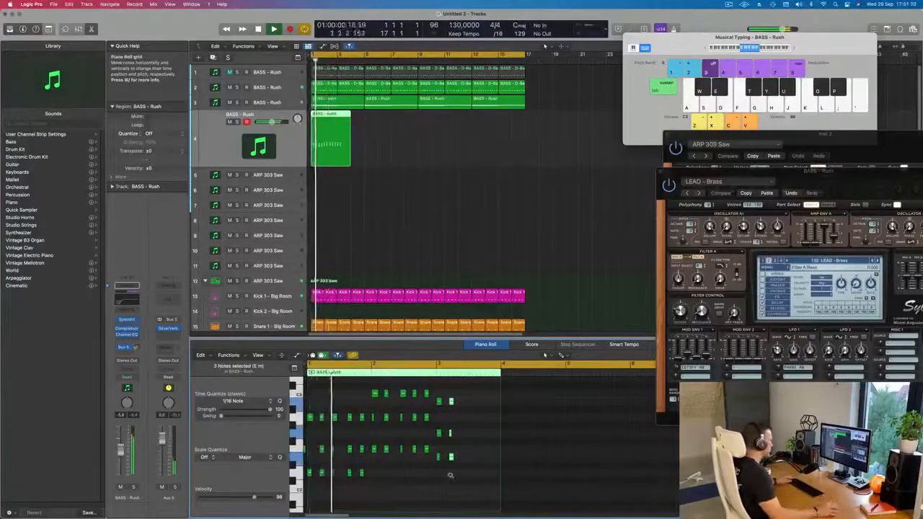
{"action": "scroll", "coordinate": [455, 477], "scroll_direction": "up", "scroll_amount": 5}
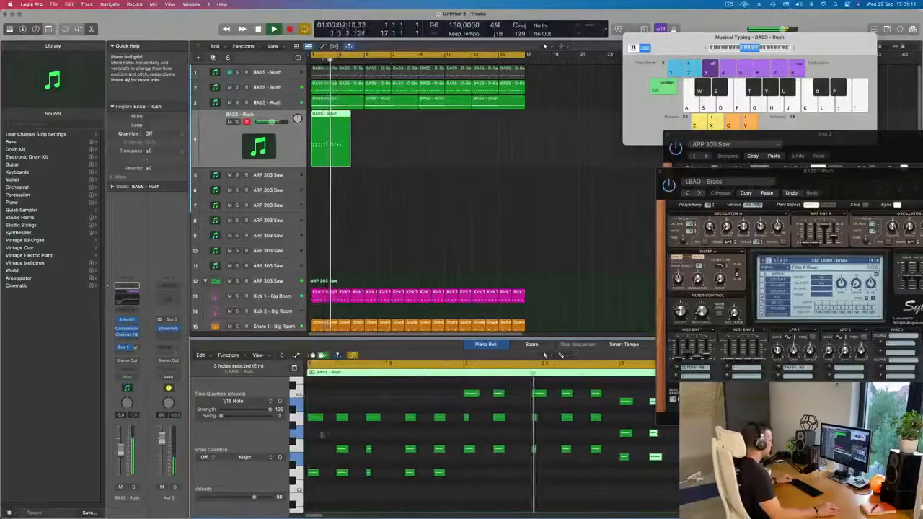
Copy the first stab's A note down to F to complete its chord and replay the pattern from the start
{"action": "left_click_drag", "start_coordinate": [314, 417], "coordinate": [313, 453]}
{"action": "key", "text": "super+z"}
{"action": "scroll", "coordinate": [344, 459], "scroll_direction": "down", "scroll_amount": 4}
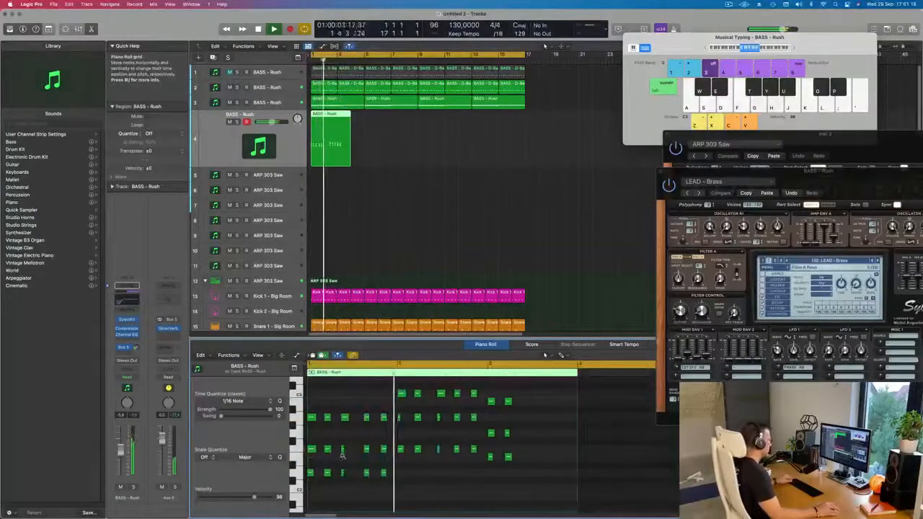
{"action": "scroll", "coordinate": [343, 456], "scroll_direction": "down", "scroll_amount": 3}
{"action": "key", "text": "Return"}
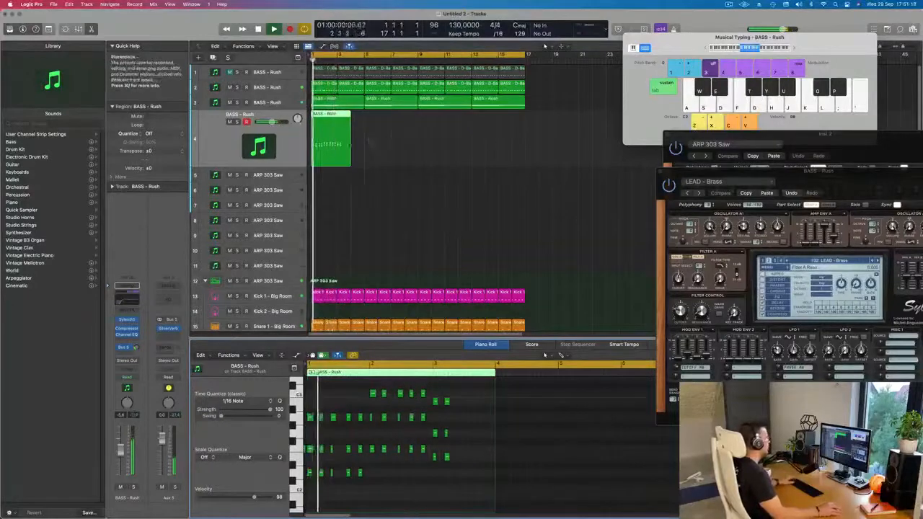
Delete the chord region from the fourth track, bring its synth window into full view, and adjust the track's Bus 5 send level
{"action": "key", "text": "Delete"}
{"action": "left_click_drag", "start_coordinate": [826, 175], "coordinate": [623, 86]}
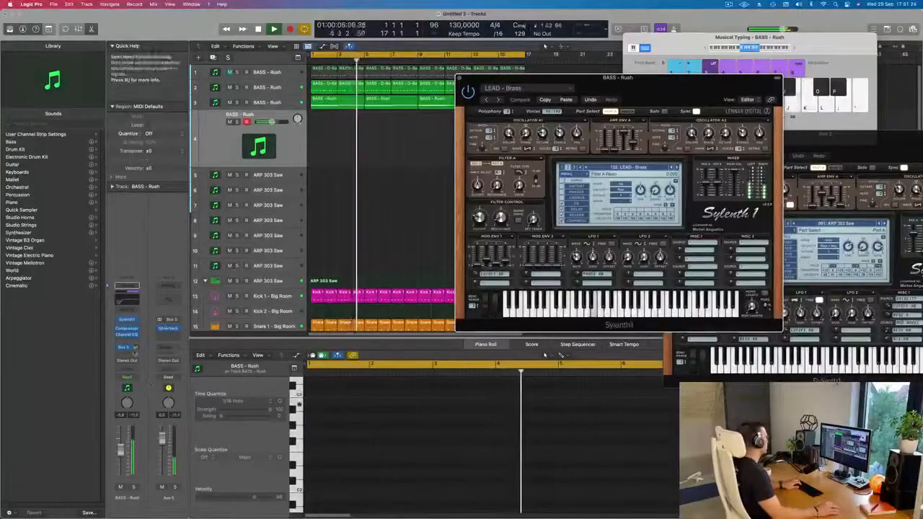
{"action": "left_click_drag", "start_coordinate": [137, 349], "coordinate": [138, 347]}
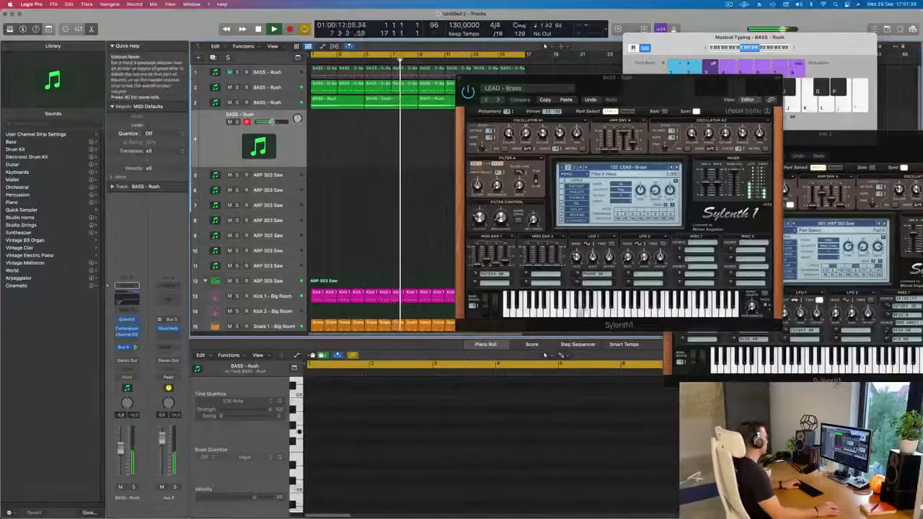
Load the LEAD - Brazil 1 preset in the fourth track's Sylenth1 and audition it
{"action": "left_click", "coordinate": [678, 168]}
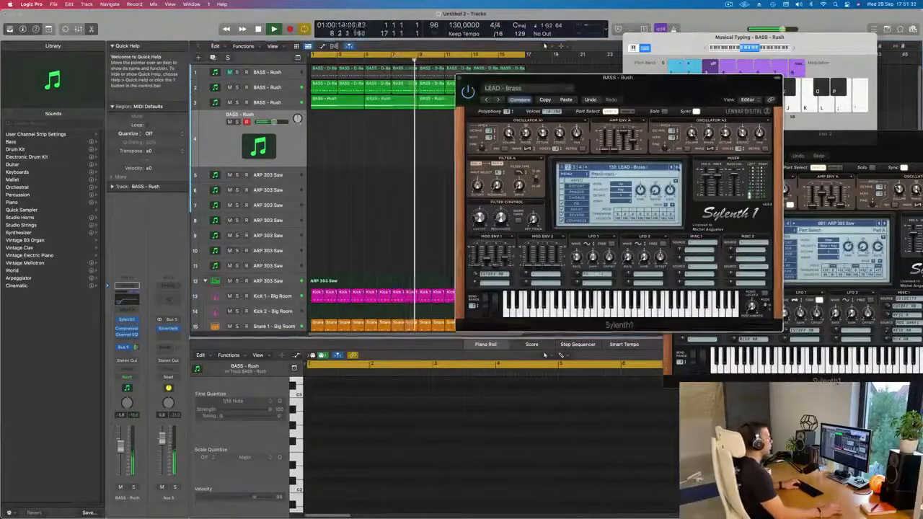
{"action": "left_click", "coordinate": [650, 169]}
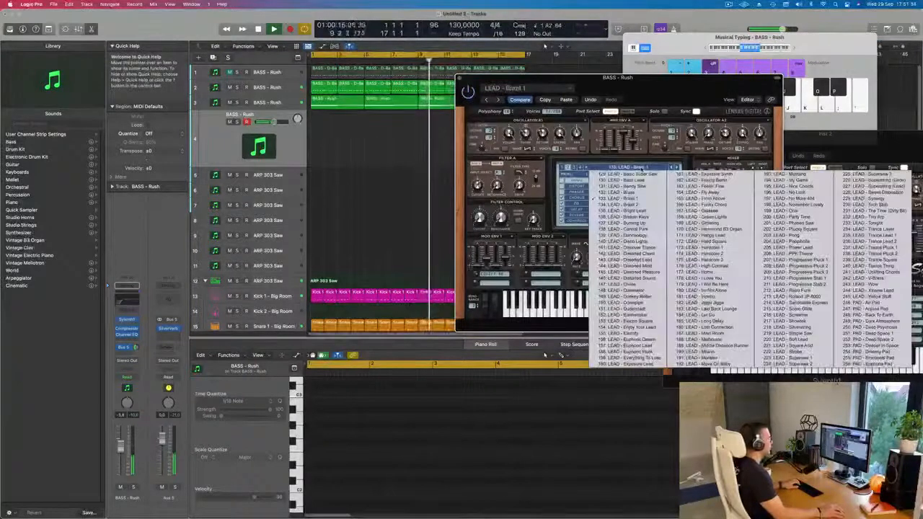
{"action": "left_click", "coordinate": [633, 198]}
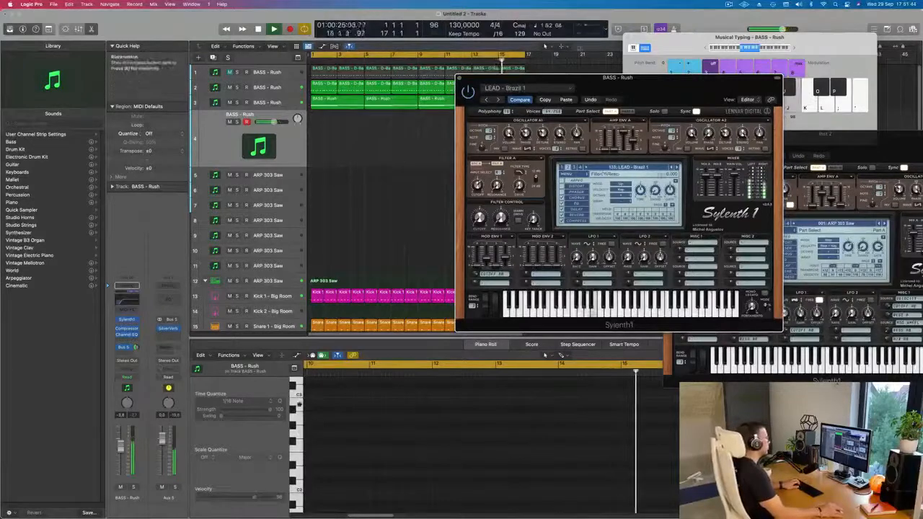
{"action": "left_click_drag", "start_coordinate": [659, 100], "coordinate": [692, 126]}
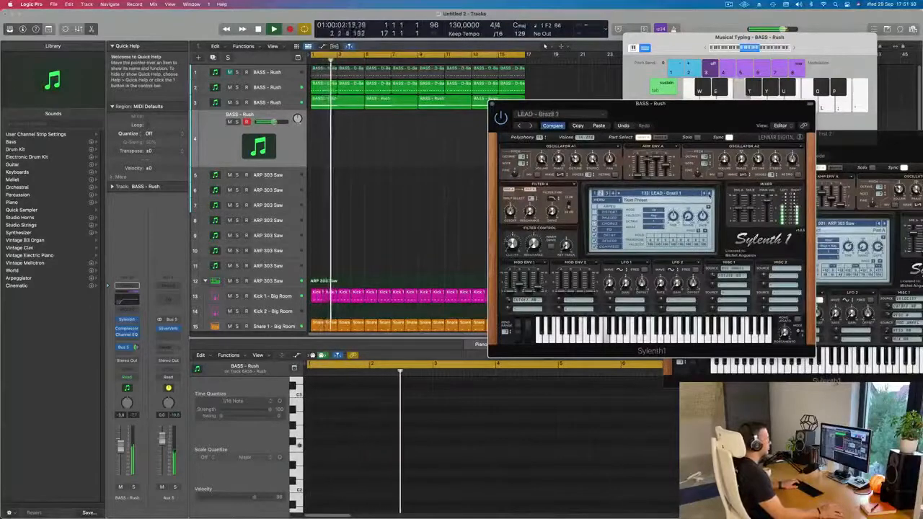
Audition the Sylenth1 lead presets that follow LEAD - Brazil 1, up to LEAD - Divine
{"action": "left_click", "coordinate": [709, 194]}
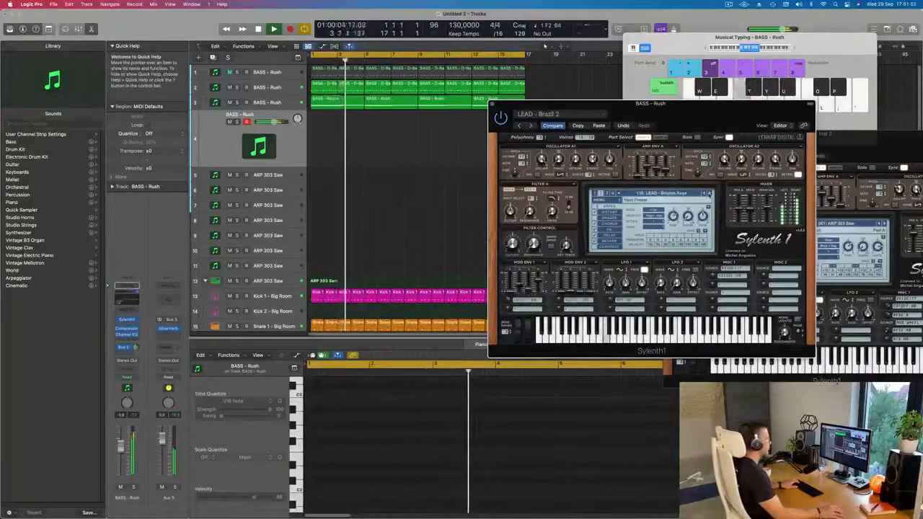
{"action": "left_click", "coordinate": [708, 194]}
{"action": "left_click", "coordinate": [709, 194]}
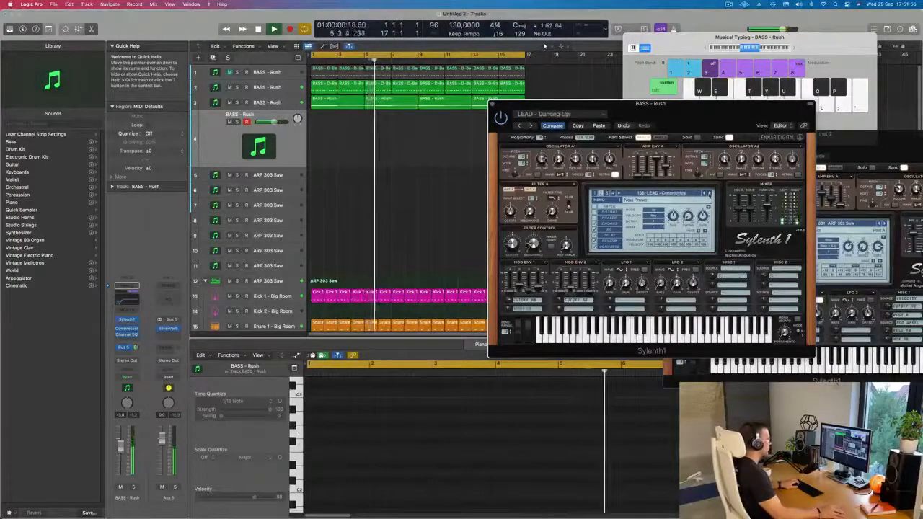
{"action": "left_click", "coordinate": [709, 194]}
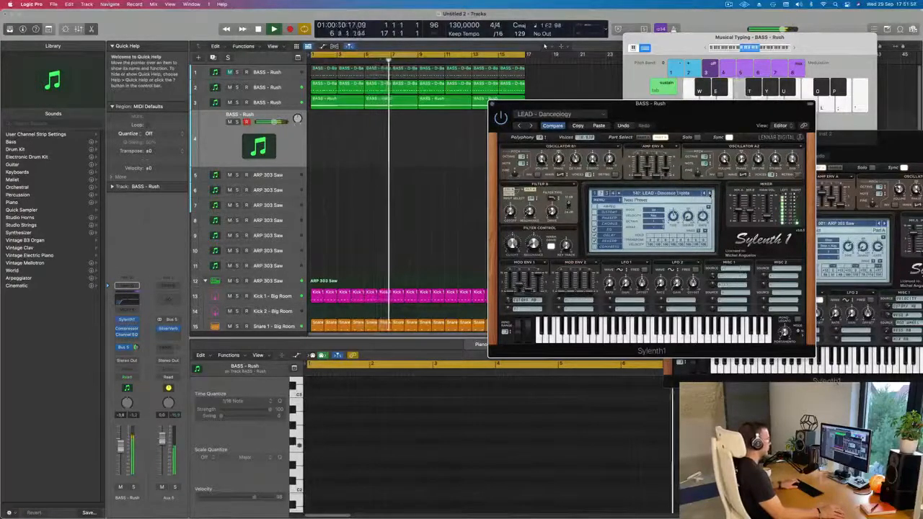
{"action": "left_click", "coordinate": [709, 193]}
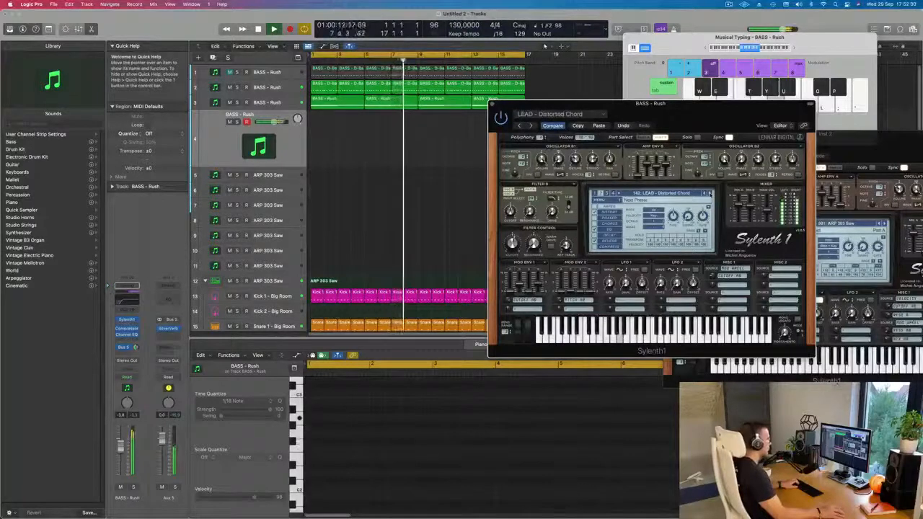
{"action": "left_click", "coordinate": [709, 194]}
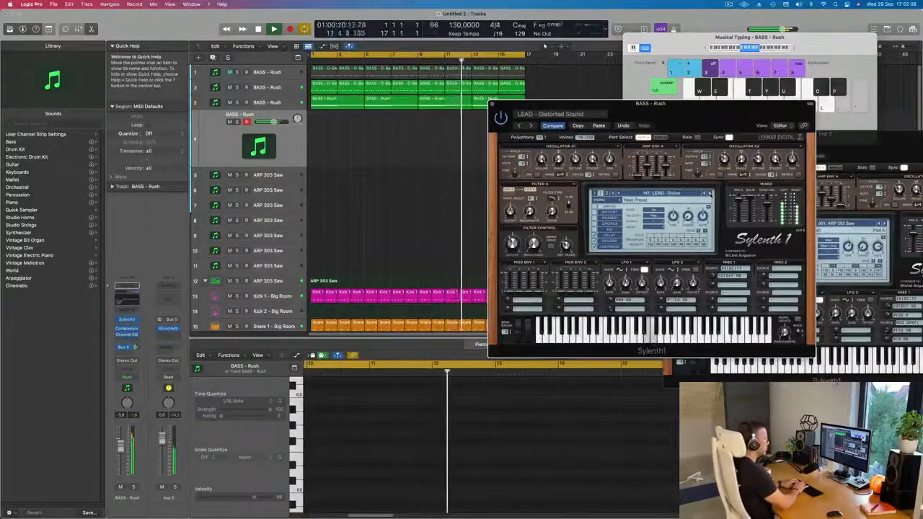
Audition the Sylenth1 lead presets that follow LEAD - Divine, up to LEAD - Euphoric Dream
{"action": "left_click", "coordinate": [709, 193]}
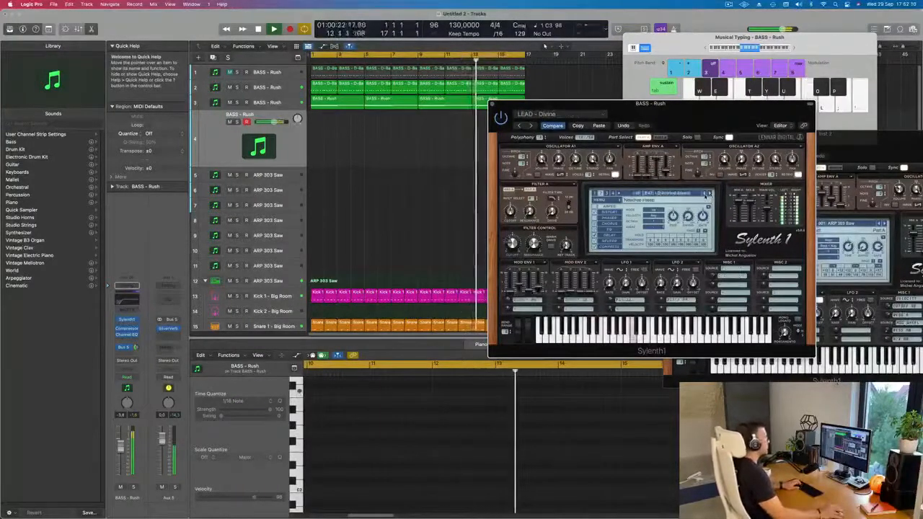
{"action": "left_click", "coordinate": [705, 194]}
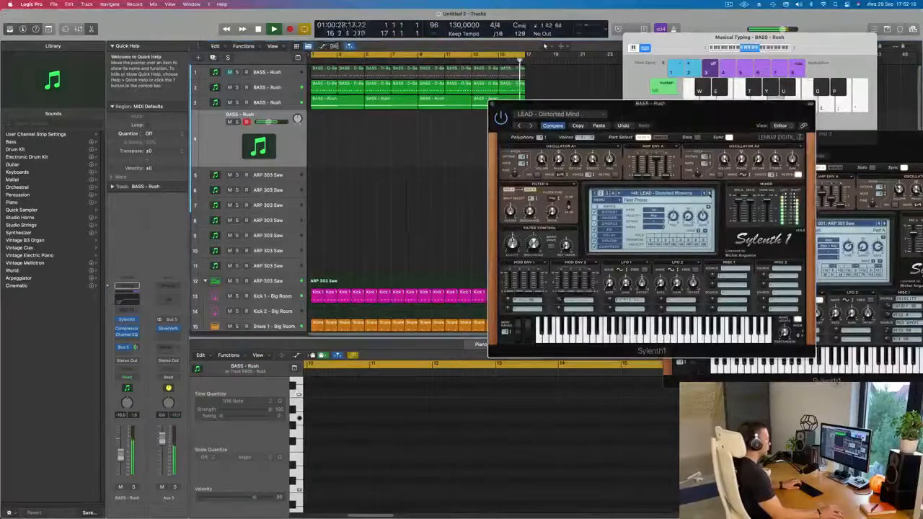
{"action": "left_click", "coordinate": [709, 194]}
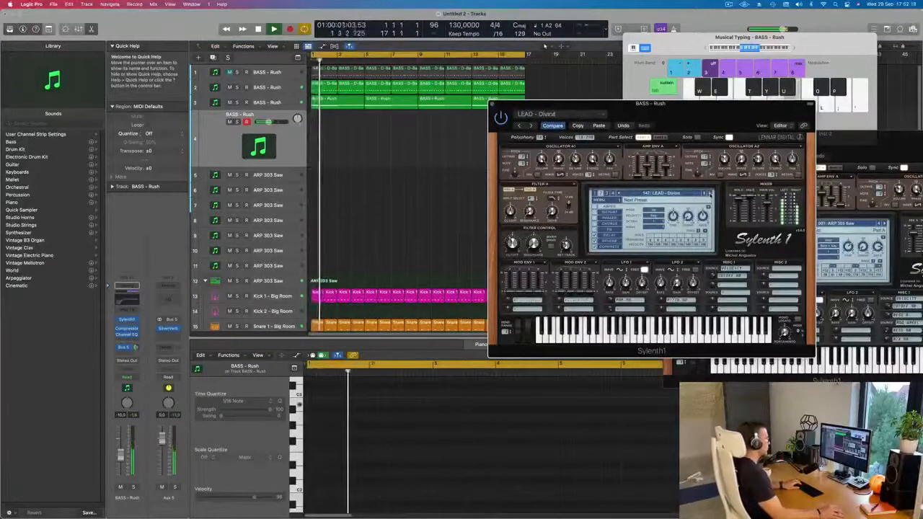
{"action": "left_click", "coordinate": [710, 194]}
{"action": "left_click", "coordinate": [710, 194]}
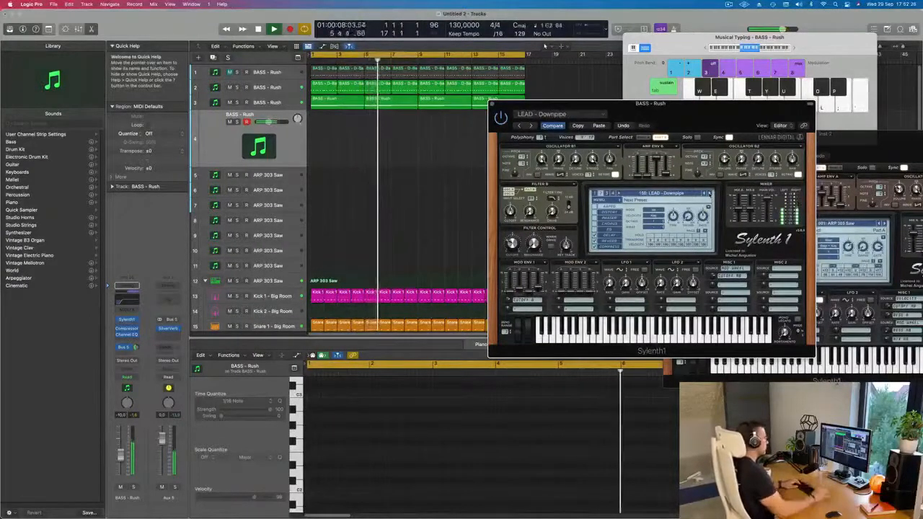
{"action": "key", "text": "h"}
{"action": "left_click", "coordinate": [710, 193]}
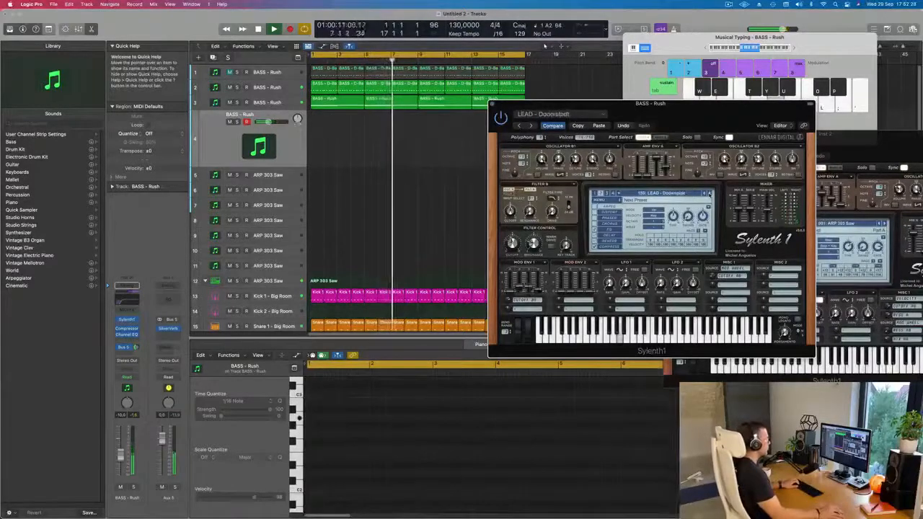
{"action": "left_click", "coordinate": [710, 194]}
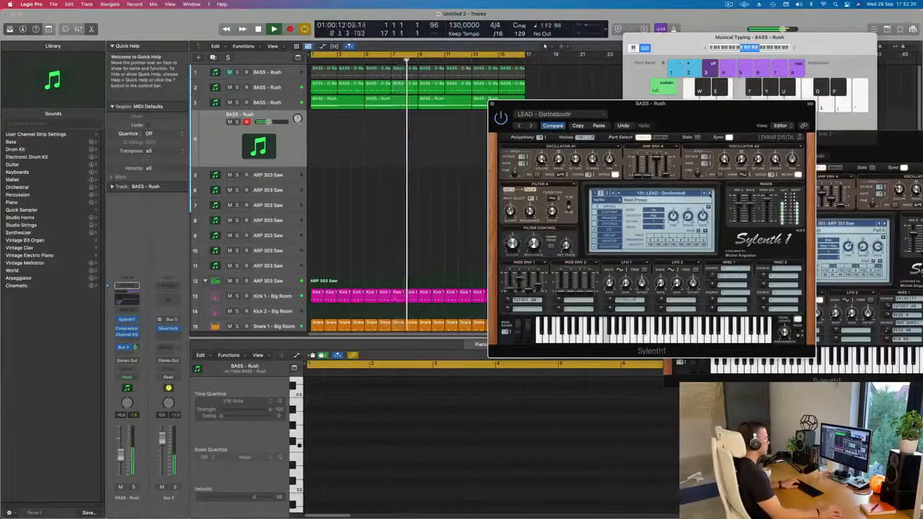
{"action": "left_click", "coordinate": [709, 193]}
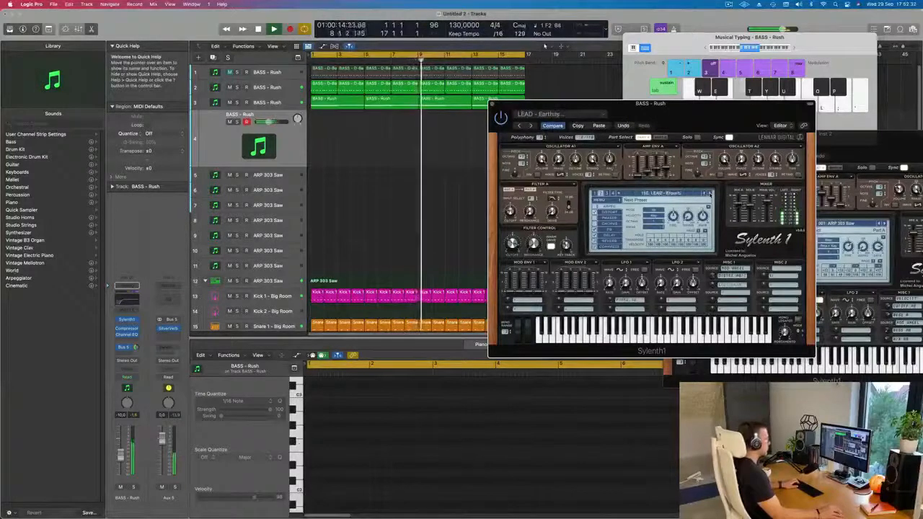
{"action": "left_click", "coordinate": [710, 193]}
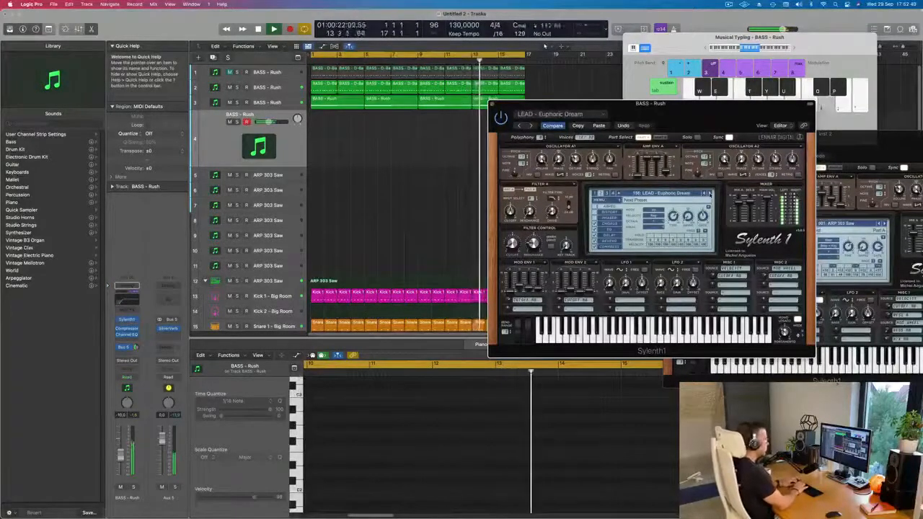
Copy the first bassline region from the second track to the start of the fourth and transpose its notes by an octave
{"action": "left_click_drag", "start_coordinate": [315, 87], "coordinate": [315, 135]}
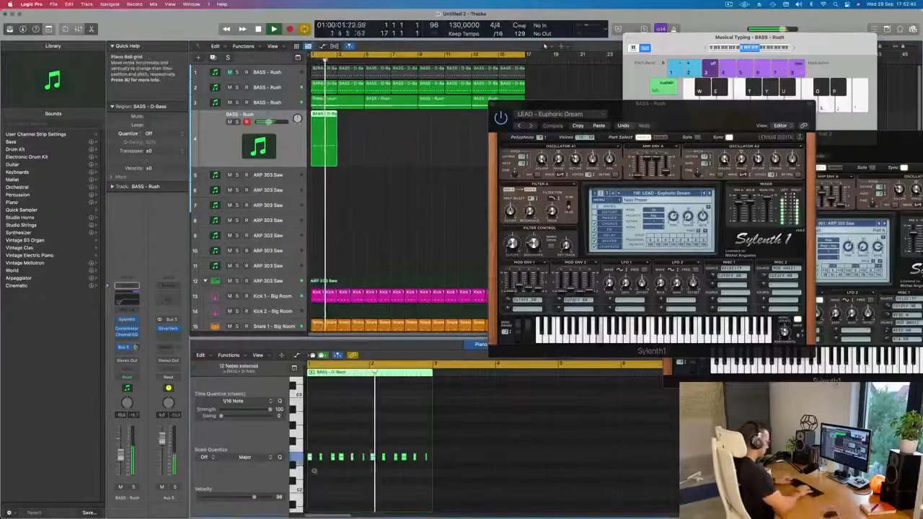
{"action": "scroll", "coordinate": [356, 466], "scroll_direction": "up", "scroll_amount": 5}
{"action": "key", "text": "super+Left"}
{"action": "key", "text": "alt+shift+Down"}
{"action": "key", "text": "Return"}
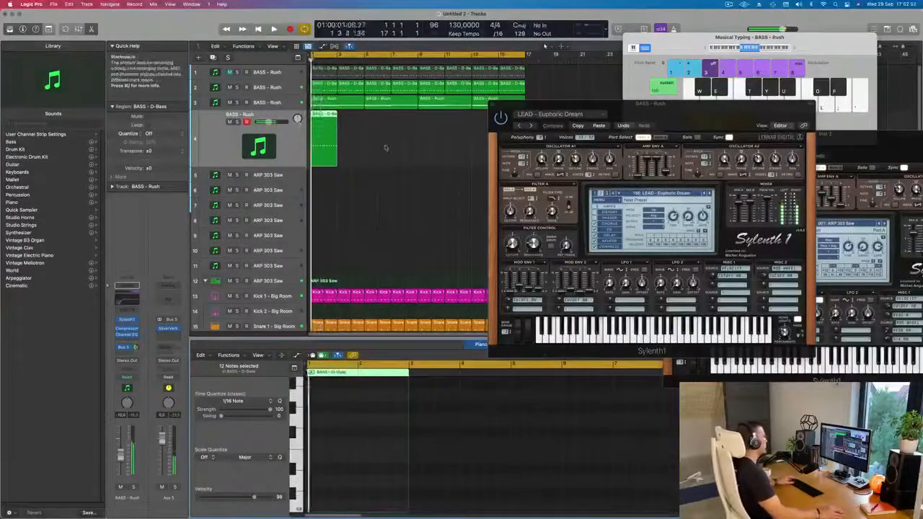
Repeat the copied bassline region along the fourth track over the length of the loop
{"action": "key", "text": "super+r"}
{"action": "key", "text": "super+r"}
{"action": "key", "text": "super+r"}
{"action": "key", "text": "super+r"}
{"action": "key", "text": "super+r"}
{"action": "key", "text": "super+r"}
{"action": "key", "text": "super+r"}
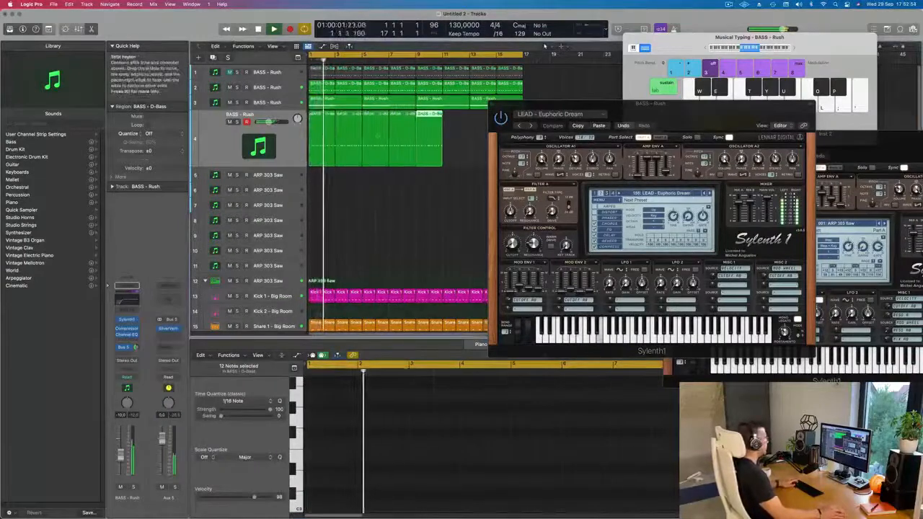
Reposition the synth window, replay from the start and switch the fourth track's Sylenth1 to LEAD - Euphoric Lead
{"action": "left_click_drag", "start_coordinate": [719, 122], "coordinate": [544, 123]}
{"action": "key", "text": "Return"}
{"action": "key", "text": "space"}
{"action": "key", "text": "space"}
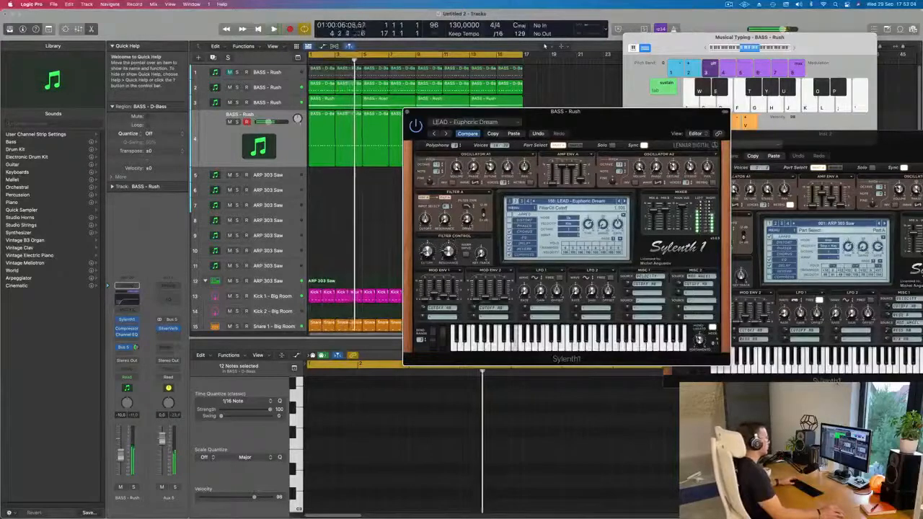
{"action": "left_click", "coordinate": [622, 202]}
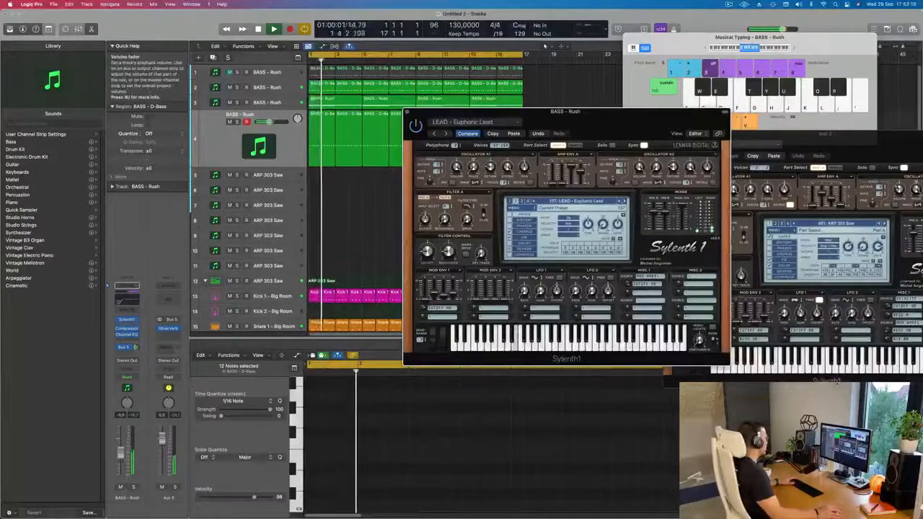
Check the fourth track's sound against the mix by briefly muting it and soloing it
{"action": "left_click", "coordinate": [121, 488]}
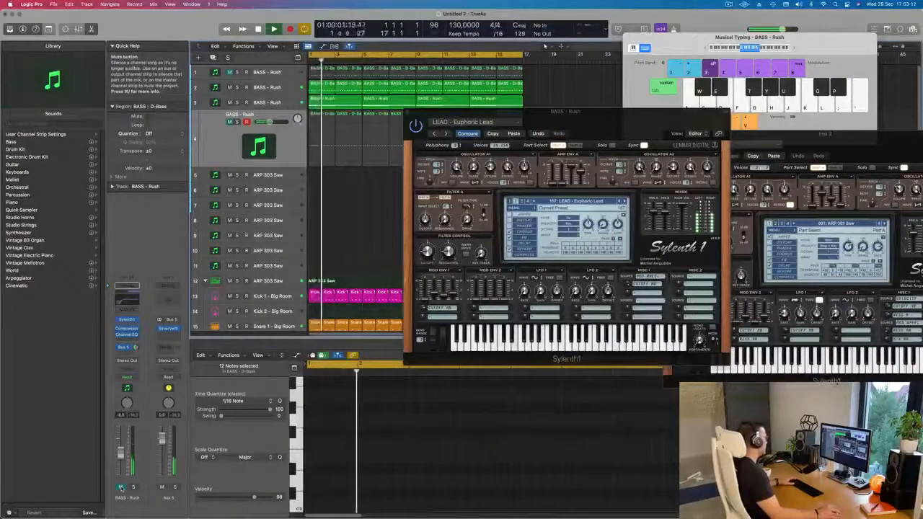
{"action": "left_click", "coordinate": [121, 488]}
{"action": "left_click", "coordinate": [132, 488]}
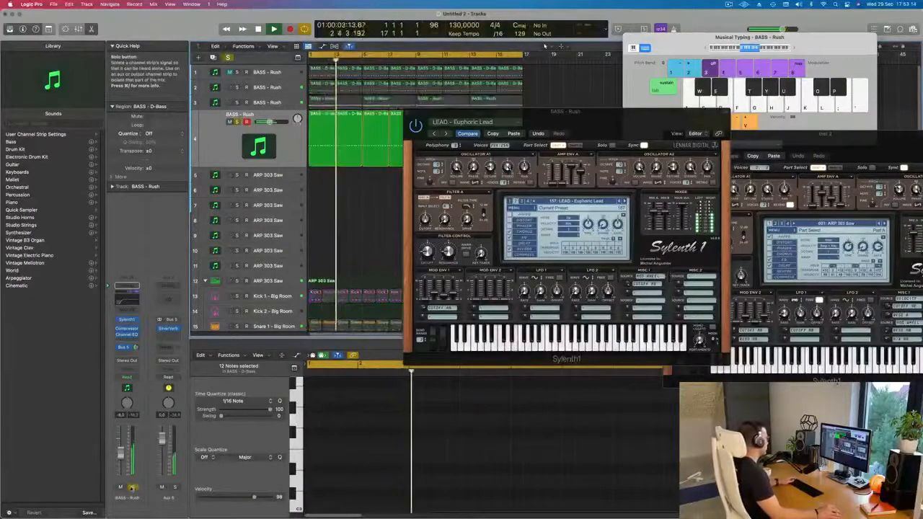
{"action": "left_click", "coordinate": [132, 488]}
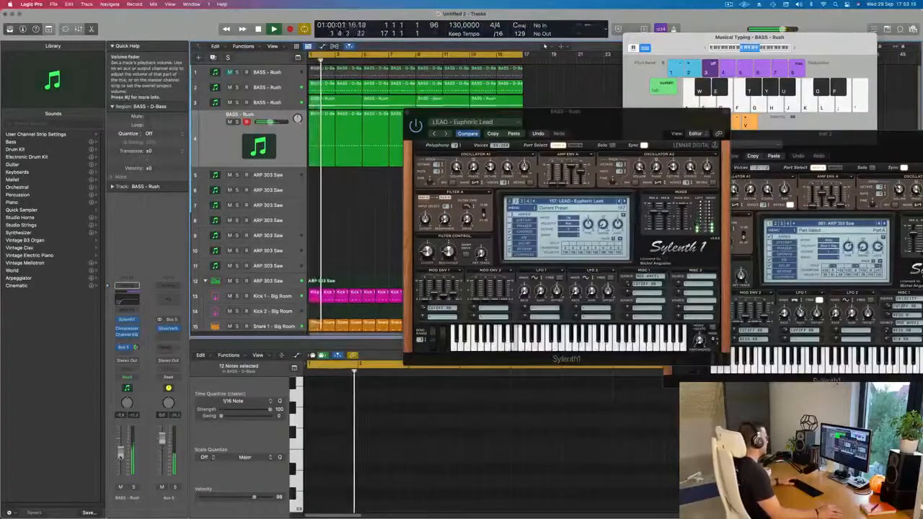
Close the fourth track's synth window and duplicate the track with its channel settings
{"action": "mouse_move", "coordinate": [591, 113]}
{"action": "left_mouse_down"}
{"action": "mouse_move", "coordinate": [654, 105]}
{"action": "mouse_move", "coordinate": [580, 112]}
{"action": "left_mouse_up"}
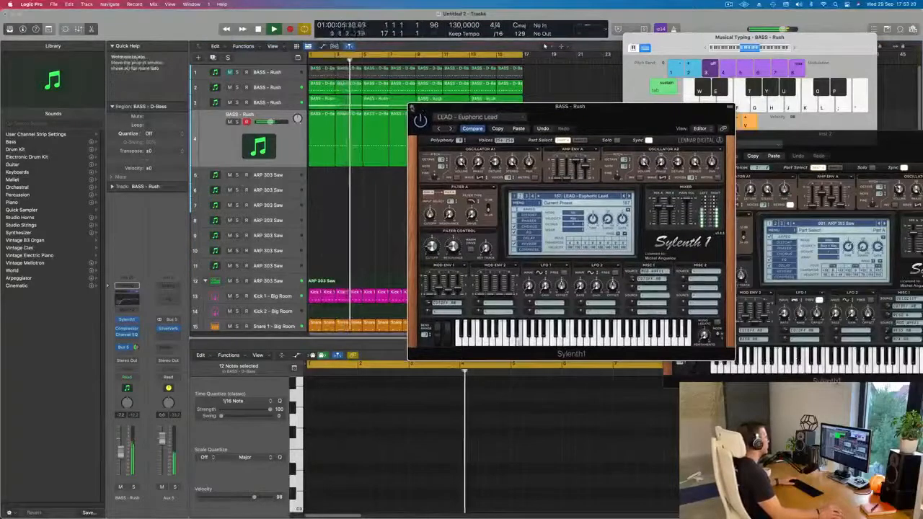
{"action": "left_click", "coordinate": [412, 110]}
{"action": "left_click", "coordinate": [377, 210]}
{"action": "left_click", "coordinate": [204, 151]}
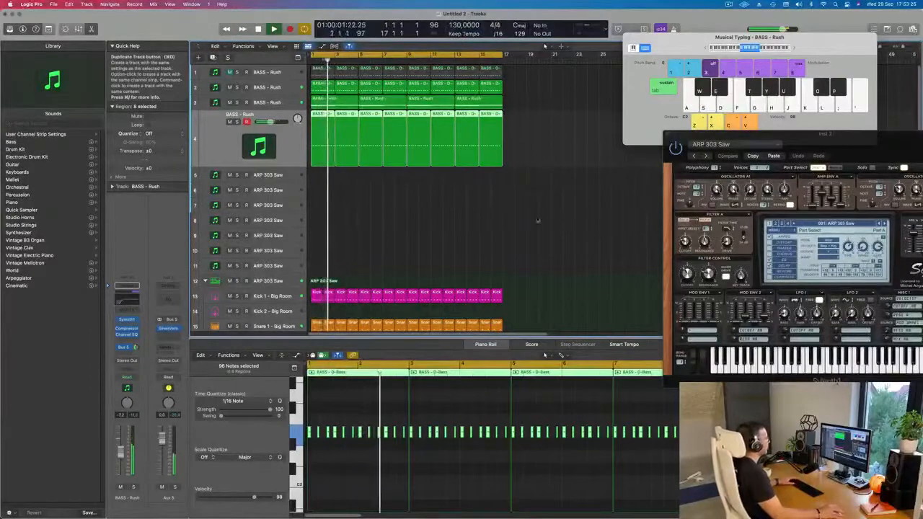
{"action": "key", "text": "super+d"}
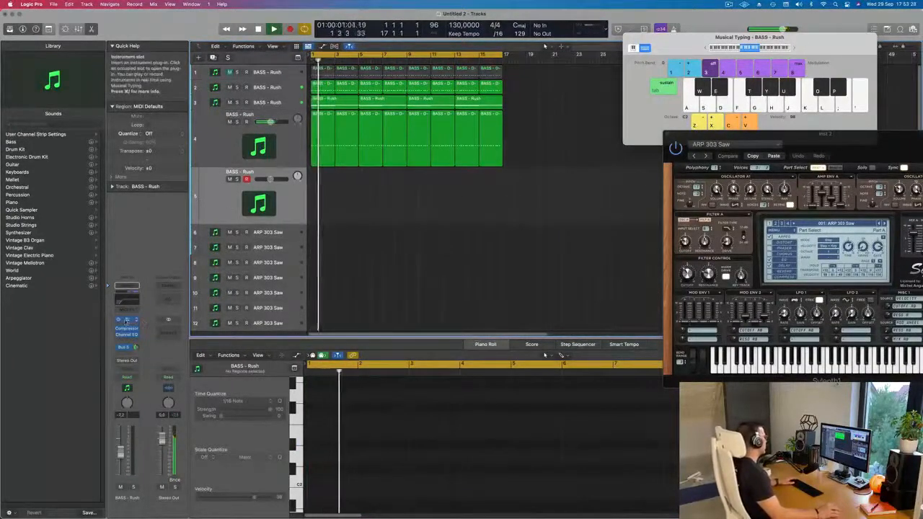
Load the LEAD - Yellow Stuff preset in the new fifth track's Sylenth1 and reposition the synth window
{"action": "left_click", "coordinate": [126, 319]}
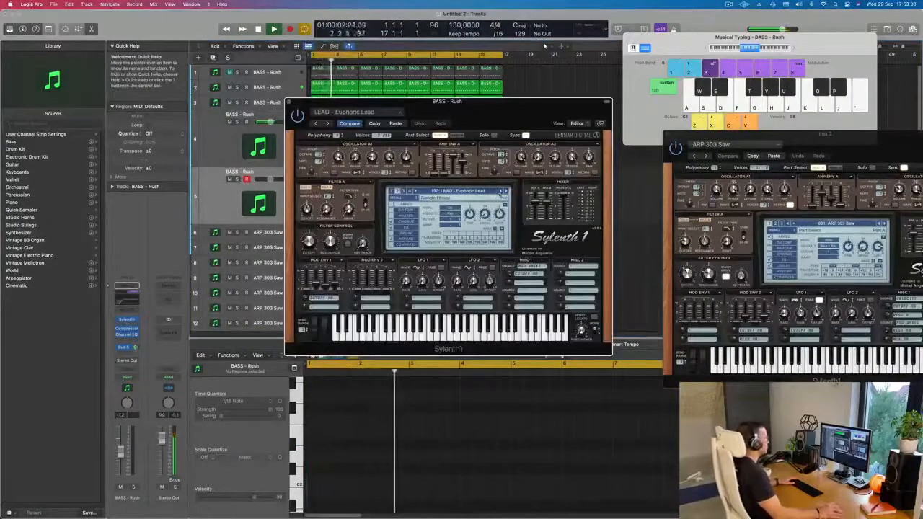
{"action": "left_click", "coordinate": [476, 191]}
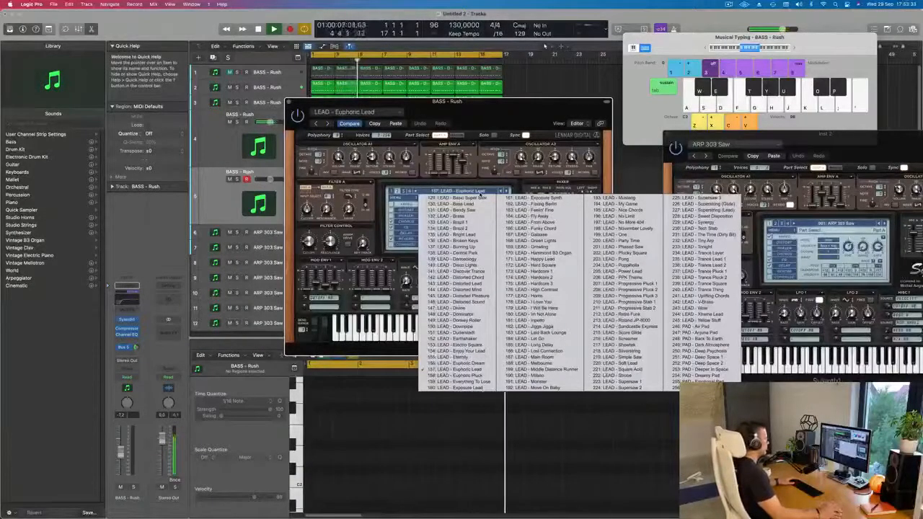
{"action": "left_click", "coordinate": [510, 152]}
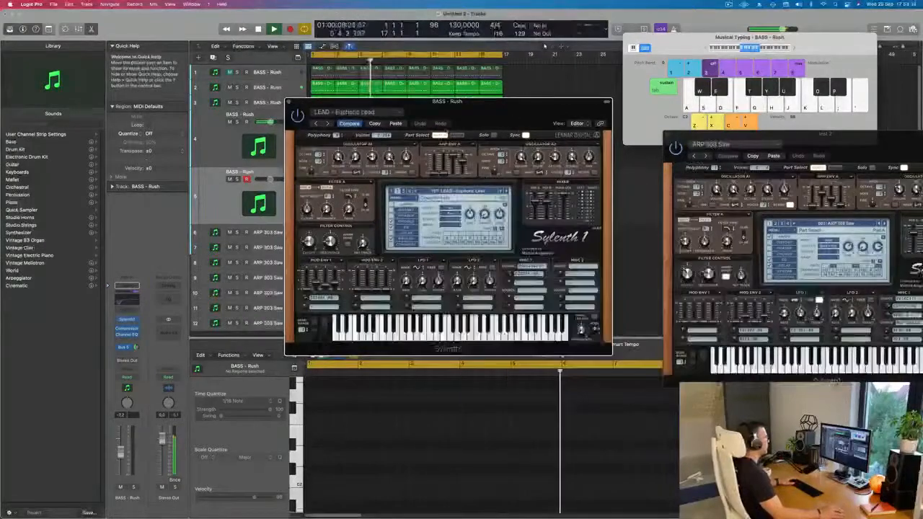
{"action": "left_click", "coordinate": [468, 192]}
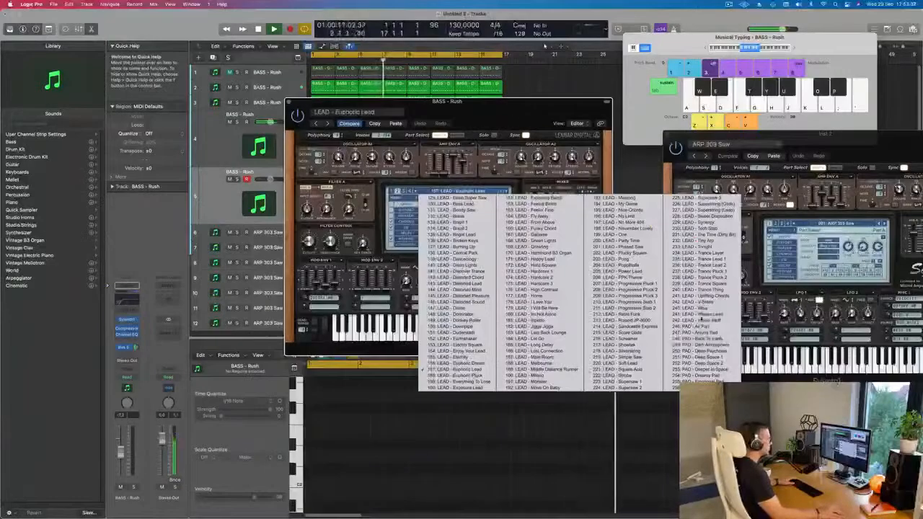
{"action": "left_click", "coordinate": [706, 321]}
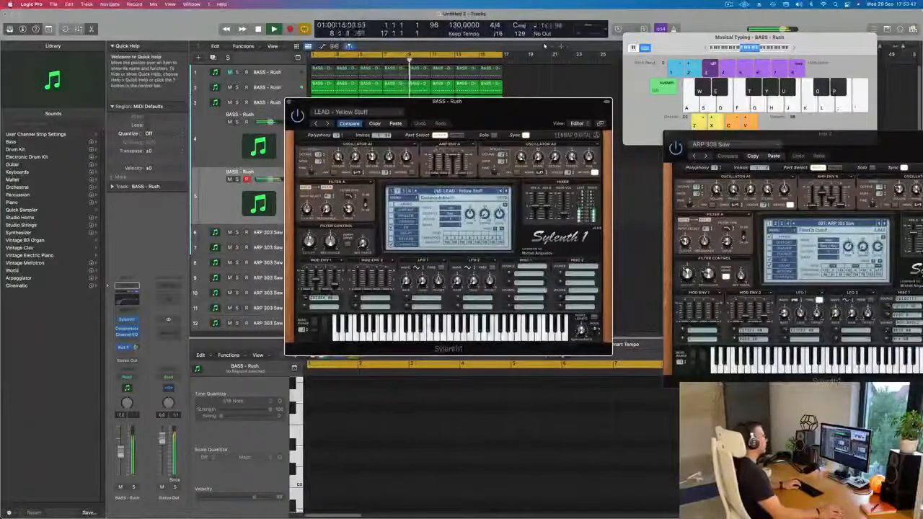
{"action": "left_click_drag", "start_coordinate": [375, 101], "coordinate": [417, 106]}
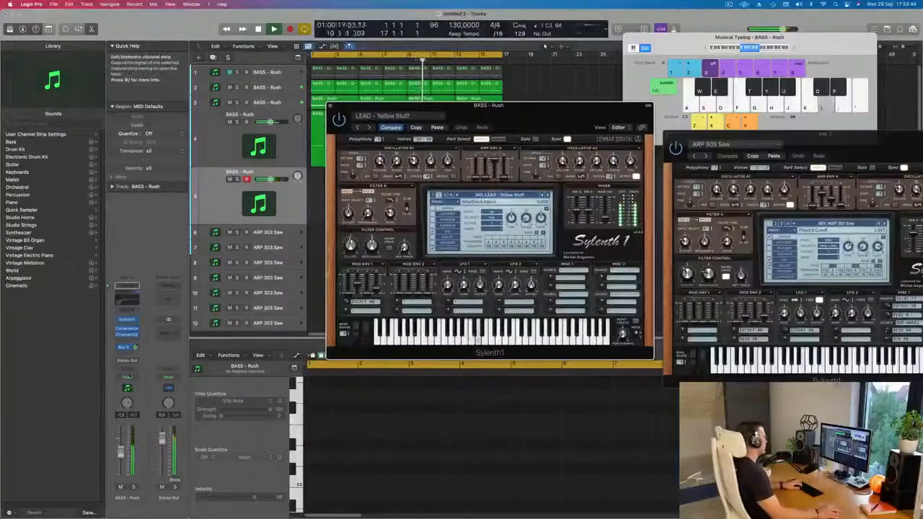
Adjust the fifth track's Bus 5 send and volume while auditioning the presets before LEAD - Yellow Stuff, back to LEAD - Trance Thing
{"action": "left_click", "coordinate": [134, 348]}
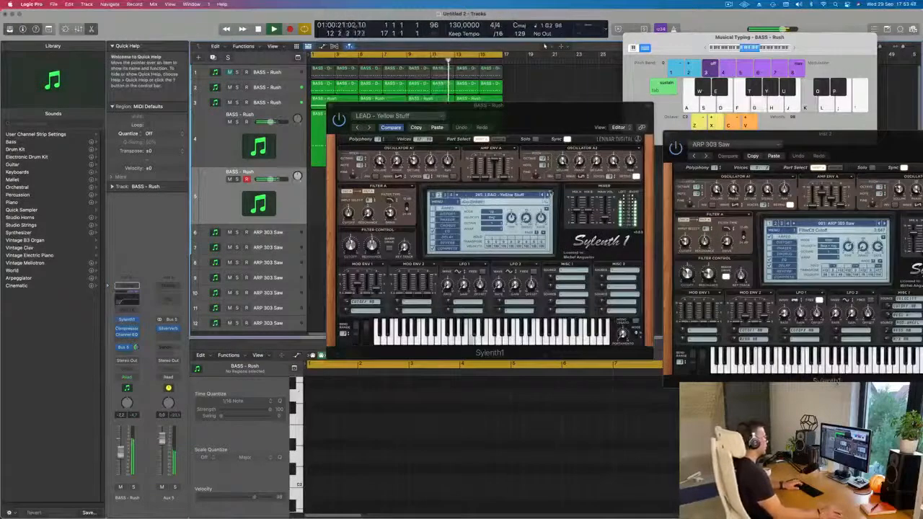
{"action": "left_click", "coordinate": [543, 195]}
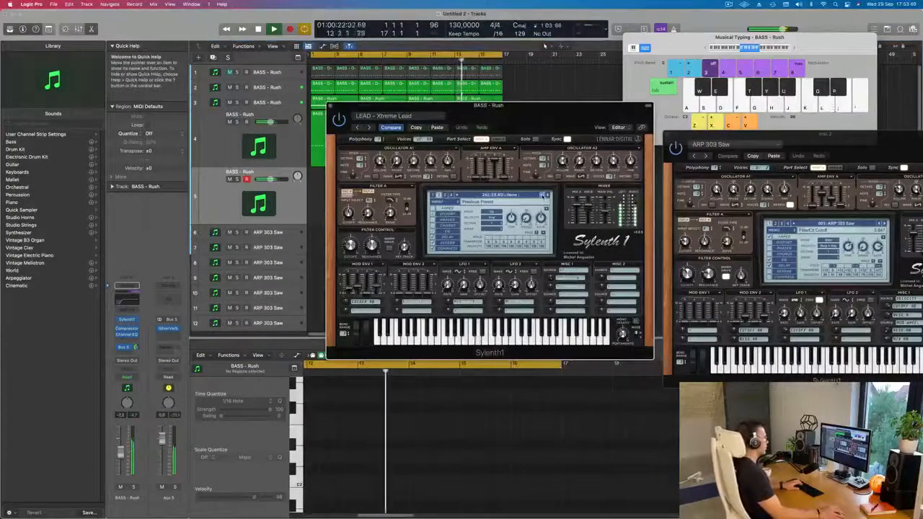
{"action": "left_click_drag", "start_coordinate": [121, 452], "coordinate": [121, 462]}
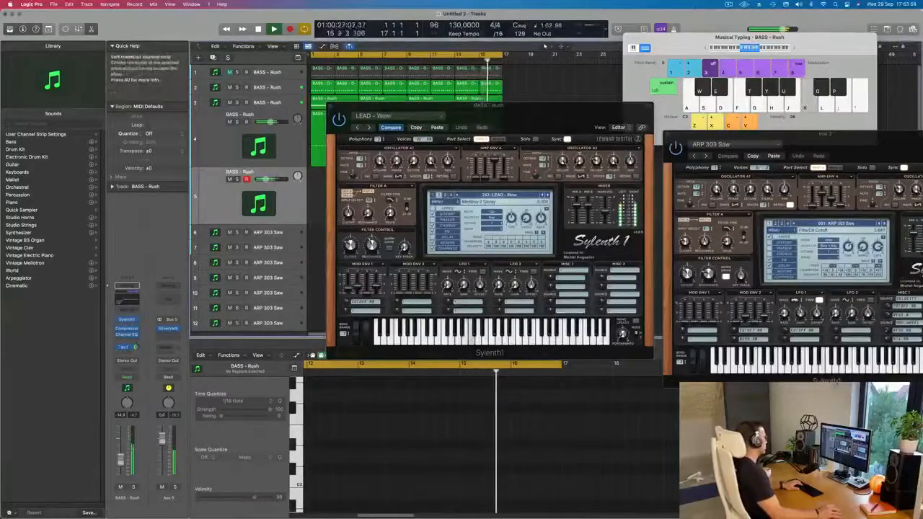
{"action": "left_click", "coordinate": [544, 196]}
{"action": "left_click", "coordinate": [544, 196]}
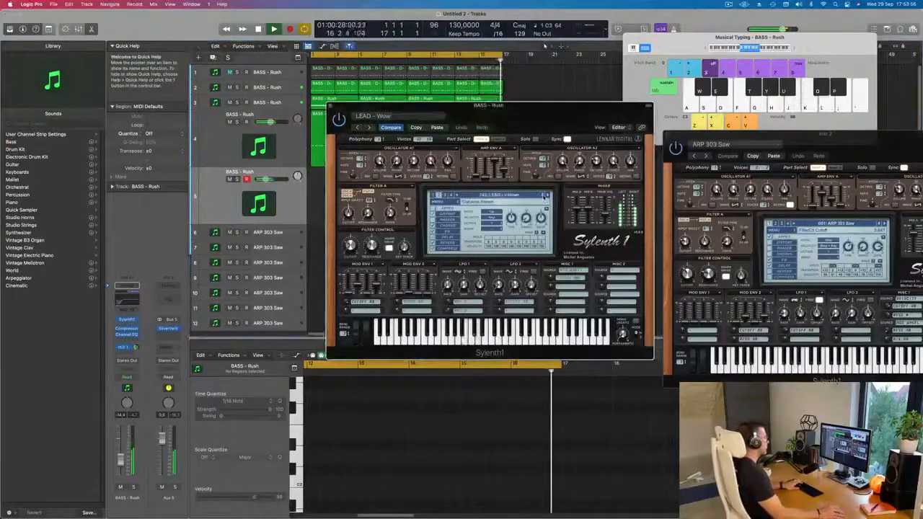
{"action": "left_click", "coordinate": [543, 195]}
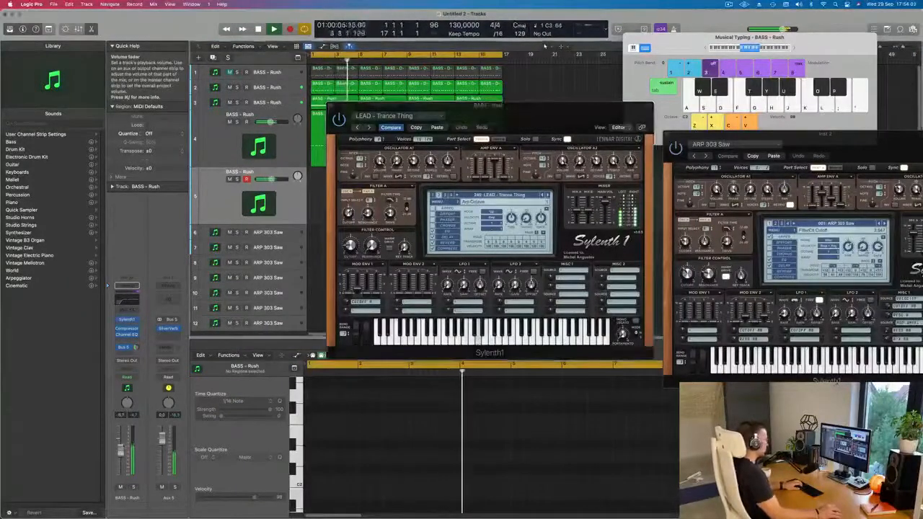
Shift Musical Typing up an octave and try out notes with LEAD - Trance Thing and LEAD - Trance Square
{"action": "left_click", "coordinate": [795, 49]}
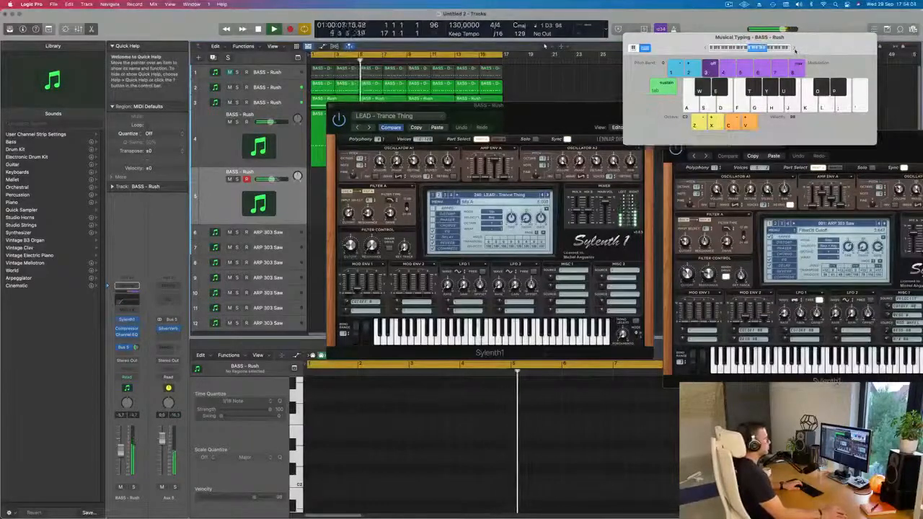
{"action": "key", "text": "k"}
{"action": "key", "text": "l"}
{"action": "key", "text": "j"}
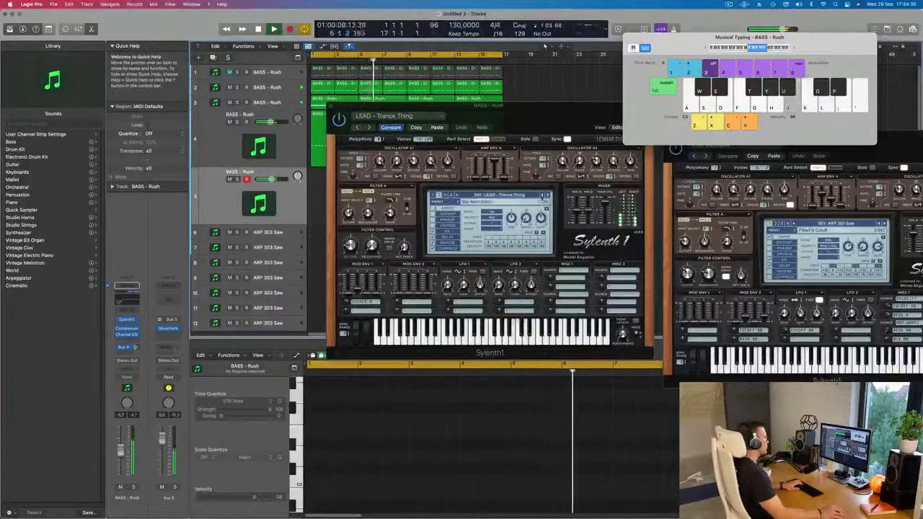
{"action": "left_click", "coordinate": [543, 195]}
{"action": "key", "text": "j"}
Lower the fifth track's volume and audition the presets before LEAD - Trance Square, back to LEAD - Trance Layer
{"action": "left_click_drag", "start_coordinate": [121, 451], "coordinate": [122, 461]}
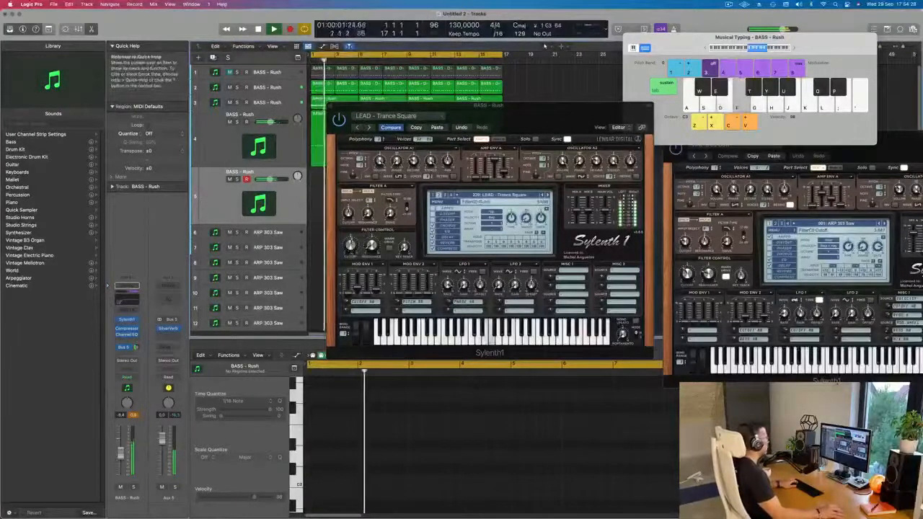
{"action": "left_click", "coordinate": [544, 194]}
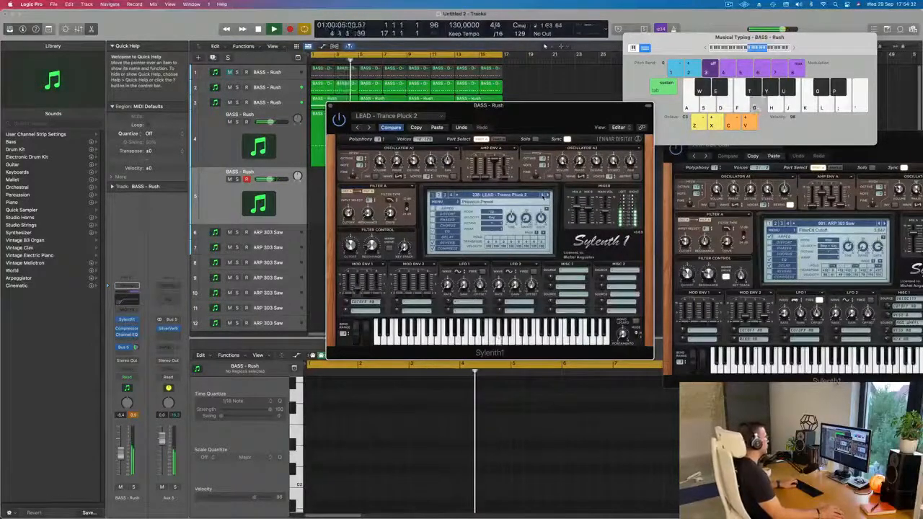
{"action": "left_click", "coordinate": [545, 196]}
{"action": "left_click", "coordinate": [545, 195]}
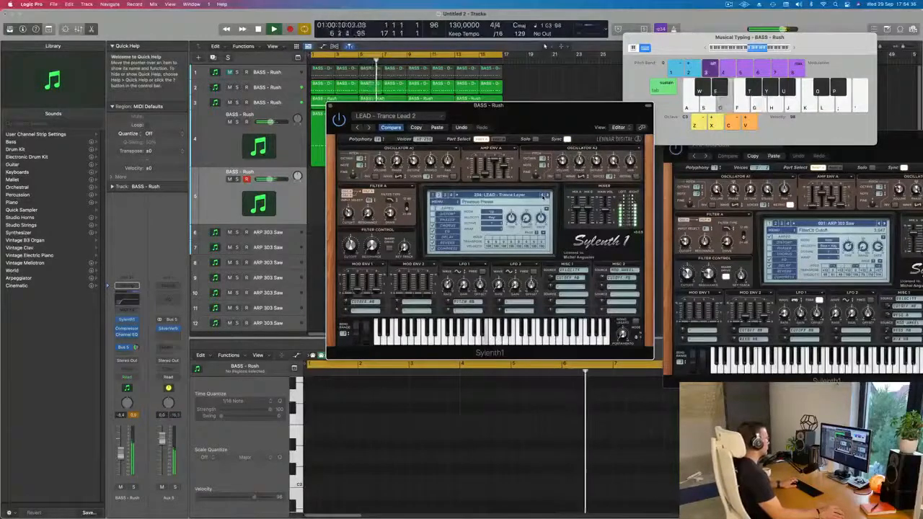
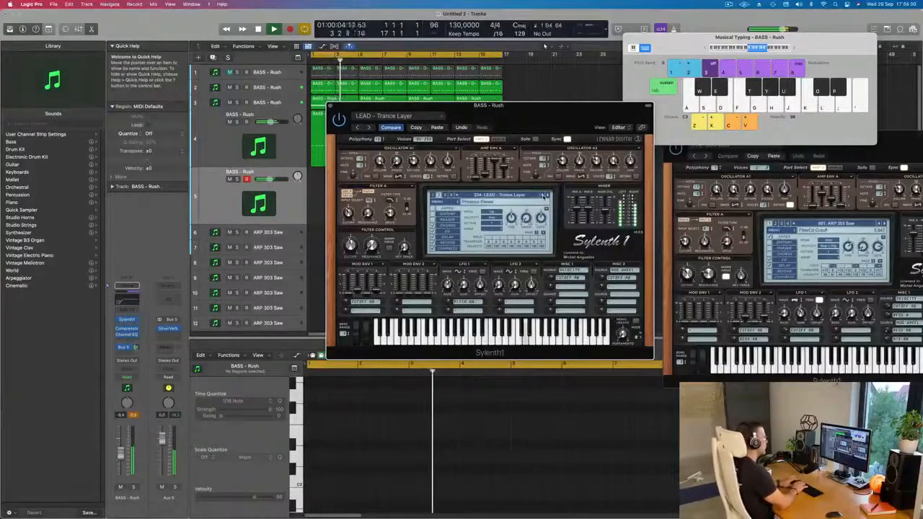
Record a repeating lead part on the fifth track with the LEAD - Trance Layer preset, then stop the transport
{"action": "key", "text": "r"}
{"action": "key", "text": "d"}
{"action": "key", "text": "d"}
{"action": "key", "text": "d"}
{"action": "key", "text": "d"}
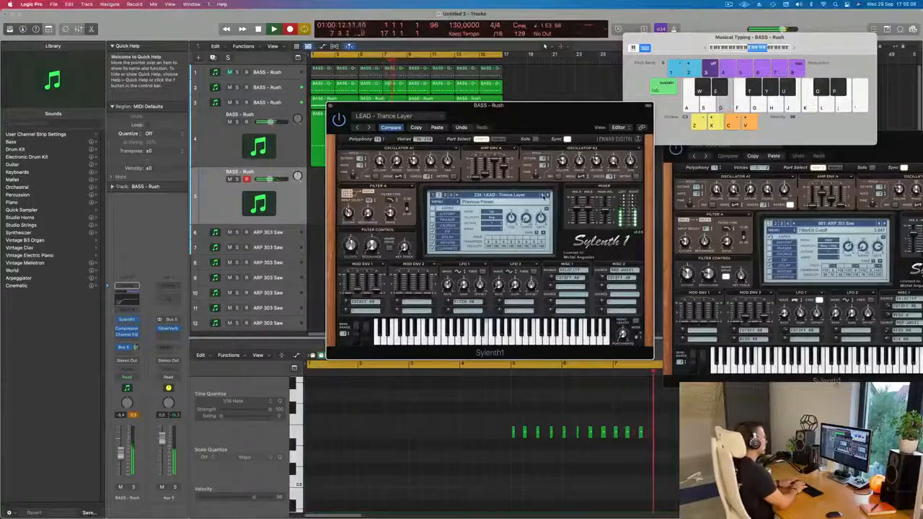
{"action": "key", "text": "d"}
{"action": "key", "text": "space"}
Move the recorded fifth-track region to bar 1 and trim its end to bar 5, keeping the synth window clear of it
{"action": "left_click_drag", "start_coordinate": [526, 106], "coordinate": [800, 106]}
{"action": "left_click_drag", "start_coordinate": [396, 175], "coordinate": [346, 175]}
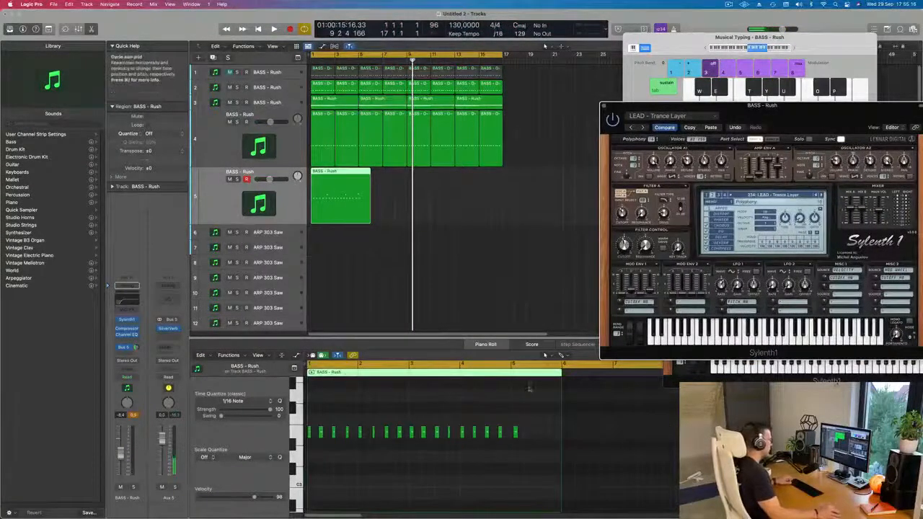
{"action": "scroll", "coordinate": [566, 389], "scroll_direction": "up", "scroll_amount": 2}
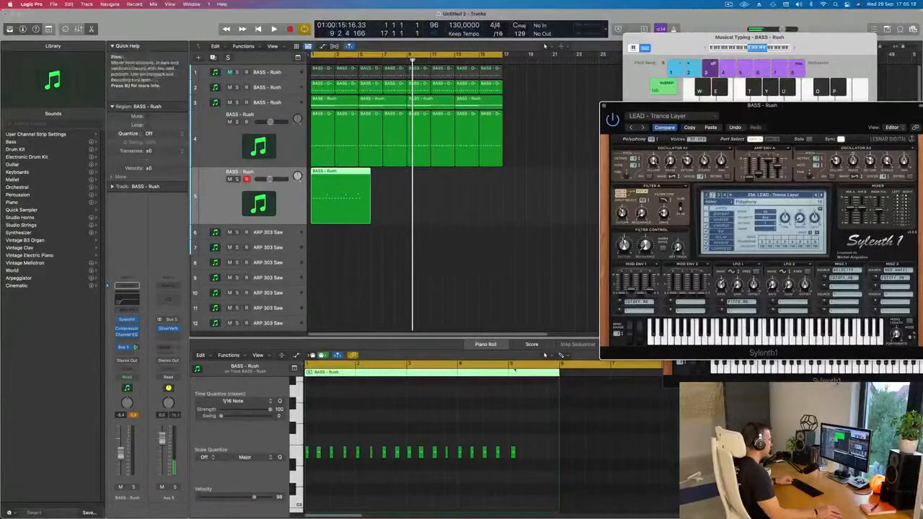
{"action": "left_click_drag", "start_coordinate": [366, 176], "coordinate": [359, 220]}
{"action": "left_click", "coordinate": [363, 175]}
{"action": "left_click_drag", "start_coordinate": [395, 192], "coordinate": [381, 210]}
{"action": "key", "text": "Delete"}
{"action": "left_click", "coordinate": [347, 208]}
{"action": "scroll", "coordinate": [386, 489], "scroll_direction": "right", "scroll_amount": 10}
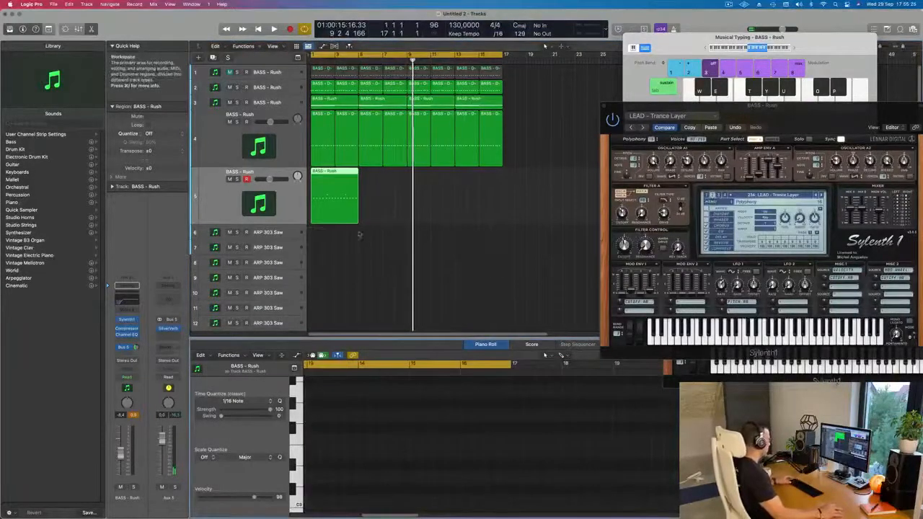
{"action": "scroll", "coordinate": [372, 471], "scroll_direction": "left", "scroll_amount": 5}
{"action": "scroll", "coordinate": [373, 476], "scroll_direction": "left", "scroll_amount": 8}
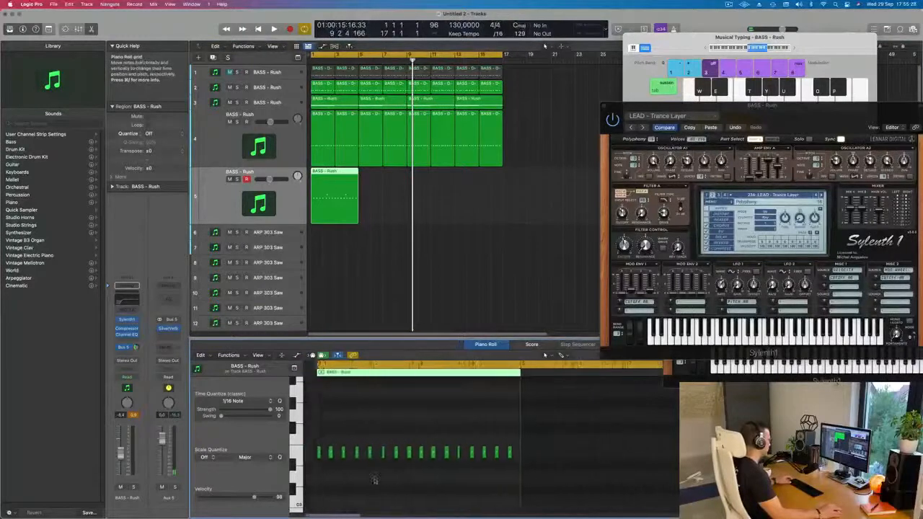
Play back the trimmed lead region and examine the position of its notes in the piano roll
{"action": "key", "text": "space"}
{"action": "scroll", "coordinate": [374, 486], "scroll_direction": "up", "scroll_amount": 5}
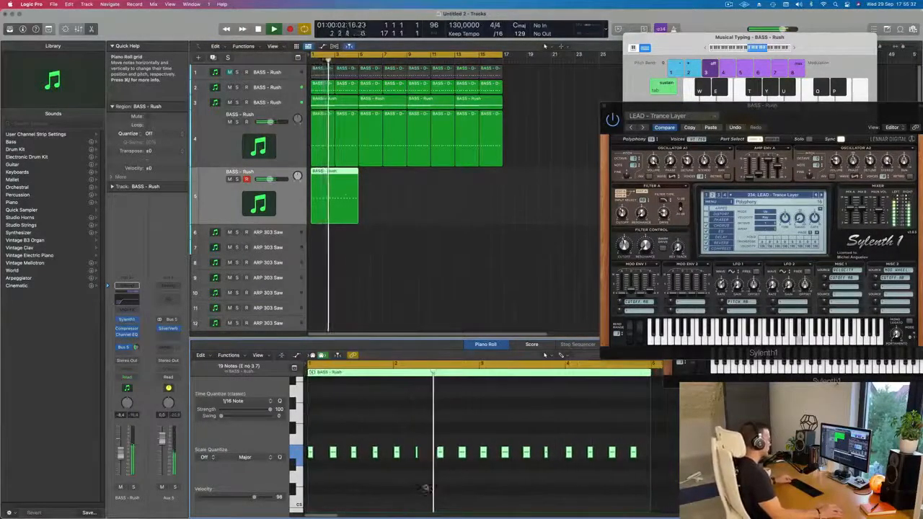
{"action": "scroll", "coordinate": [454, 487], "scroll_direction": "down", "scroll_amount": 2}
{"action": "scroll", "coordinate": [454, 487], "scroll_direction": "up", "scroll_amount": 5}
{"action": "scroll", "coordinate": [455, 487], "scroll_direction": "down", "scroll_amount": 1}
{"action": "scroll", "coordinate": [549, 481], "scroll_direction": "up", "scroll_amount": 4}
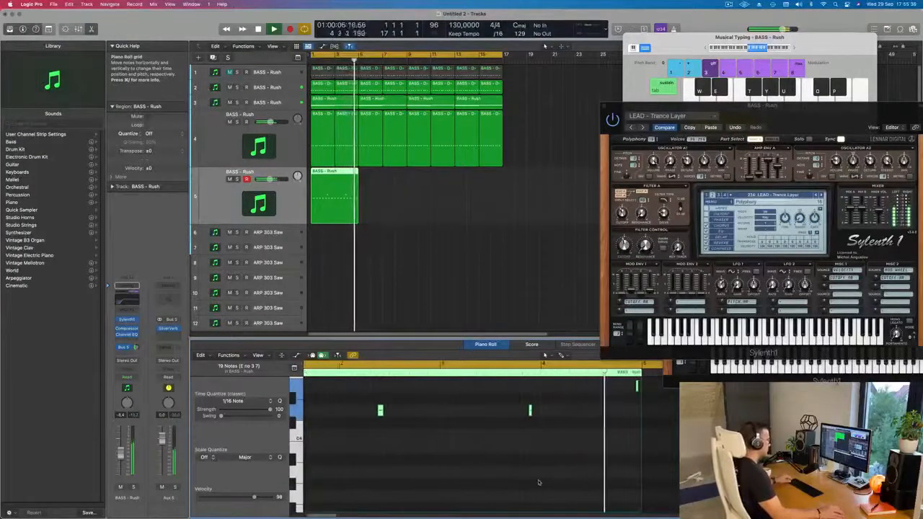
{"action": "scroll", "coordinate": [549, 480], "scroll_direction": "up", "scroll_amount": 3}
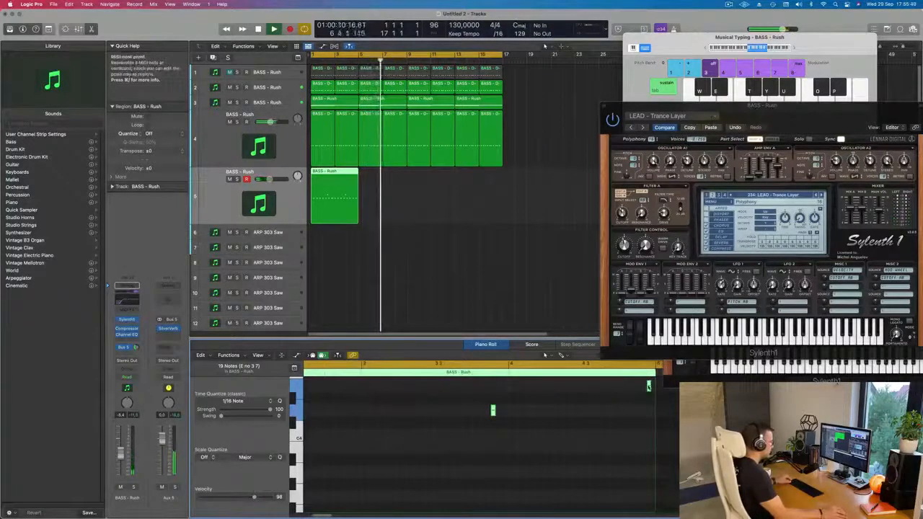
Try to shift the last high note of the lead region slightly earlier, and undo the move
{"action": "left_click", "coordinate": [644, 387]}
{"action": "left_click_drag", "start_coordinate": [643, 388], "coordinate": [639, 388]}
{"action": "key", "text": "super+z"}
{"action": "left_click", "coordinate": [627, 389]}
{"action": "left_click", "coordinate": [650, 388]}
Repeat the four-bar lead region three times on the fifth track to fill the loop up to bar 17
{"action": "scroll", "coordinate": [580, 423], "scroll_direction": "left", "scroll_amount": 4}
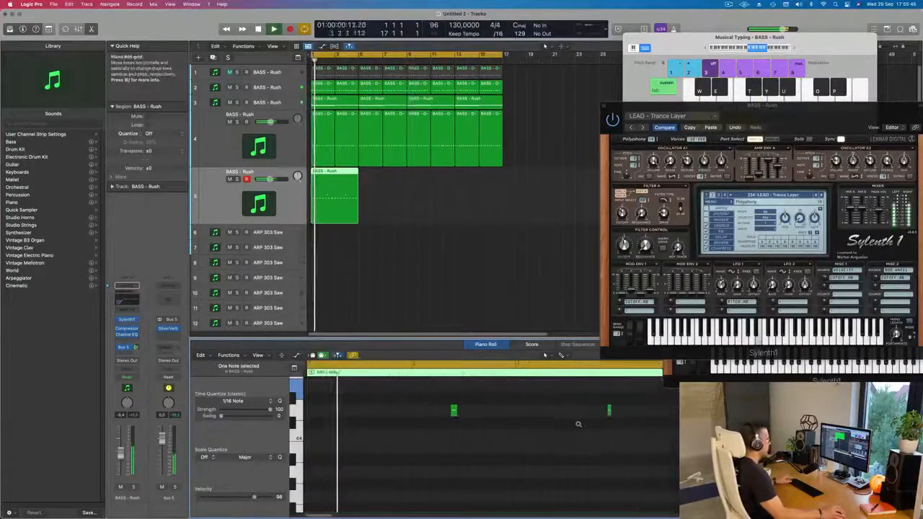
{"action": "scroll", "coordinate": [580, 424], "scroll_direction": "left", "scroll_amount": 4}
{"action": "scroll", "coordinate": [414, 444], "scroll_direction": "down", "scroll_amount": 4}
{"action": "scroll", "coordinate": [416, 445], "scroll_direction": "up", "scroll_amount": 5}
{"action": "scroll", "coordinate": [418, 441], "scroll_direction": "right", "scroll_amount": 3}
{"action": "scroll", "coordinate": [408, 436], "scroll_direction": "left", "scroll_amount": 3}
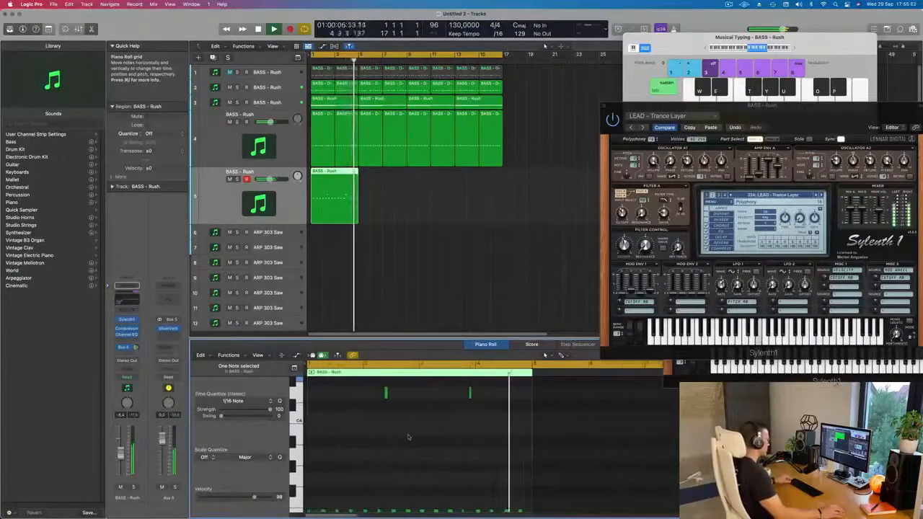
{"action": "scroll", "coordinate": [408, 437], "scroll_direction": "left", "scroll_amount": 3}
{"action": "key", "text": "Return"}
{"action": "left_click", "coordinate": [377, 205]}
{"action": "left_click", "coordinate": [332, 209]}
{"action": "key", "text": "super+r"}
{"action": "key", "text": "super+r"}
{"action": "key", "text": "super+r"}
Reposition the fifth track's synth window and audition the presets before LEAD - Trance Layer, back to LEAD - Supersaw 2
{"action": "left_click_drag", "start_coordinate": [634, 108], "coordinate": [410, 116]}
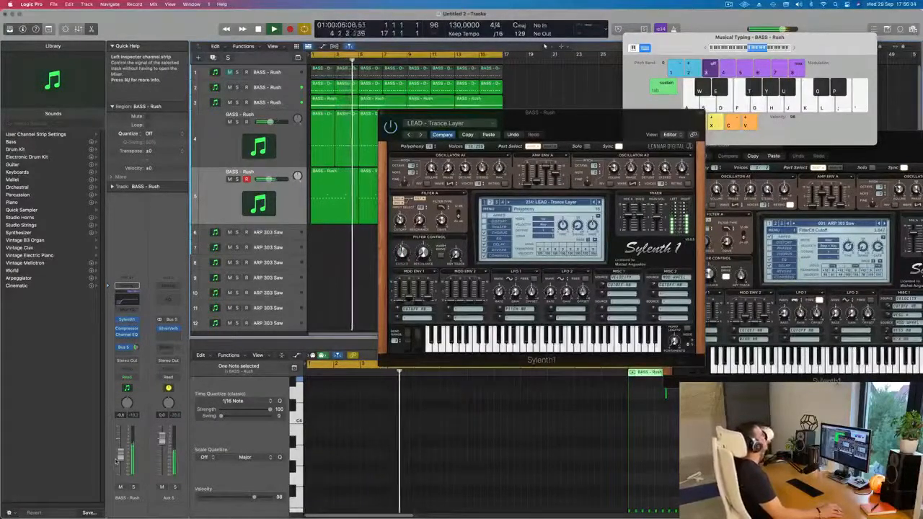
{"action": "left_click_drag", "start_coordinate": [591, 125], "coordinate": [607, 135]}
{"action": "left_click", "coordinate": [616, 215]}
{"action": "left_click", "coordinate": [612, 215]}
{"action": "left_click", "coordinate": [611, 215]}
{"action": "left_click", "coordinate": [612, 214]}
{"action": "left_click", "coordinate": [612, 215]}
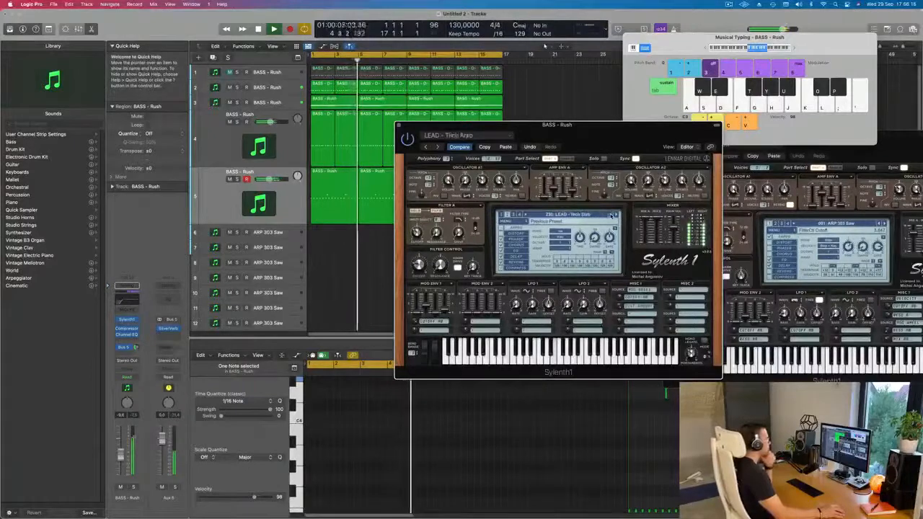
{"action": "left_click", "coordinate": [612, 215]}
{"action": "left_click", "coordinate": [612, 215]}
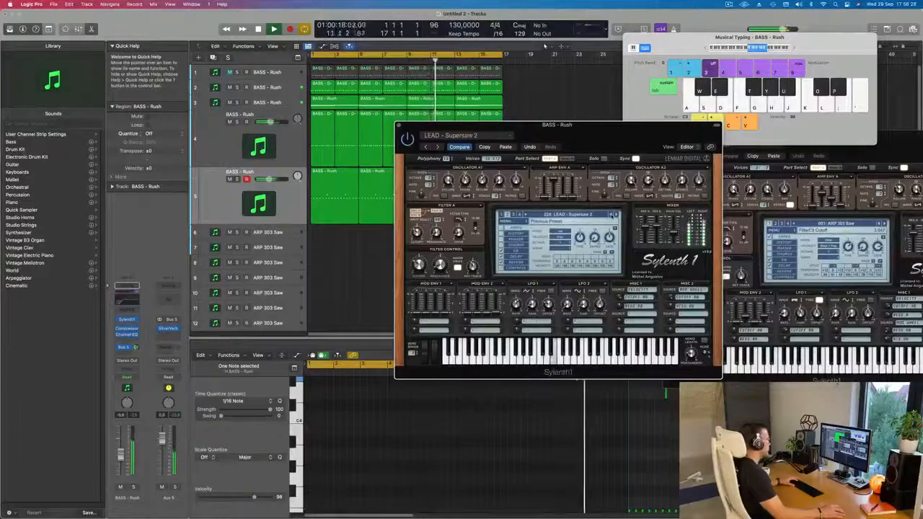
Audition the presets before LEAD - Supersaw 2 against the looping track, back to LEAD - PPK Theme
{"action": "left_click", "coordinate": [613, 215]}
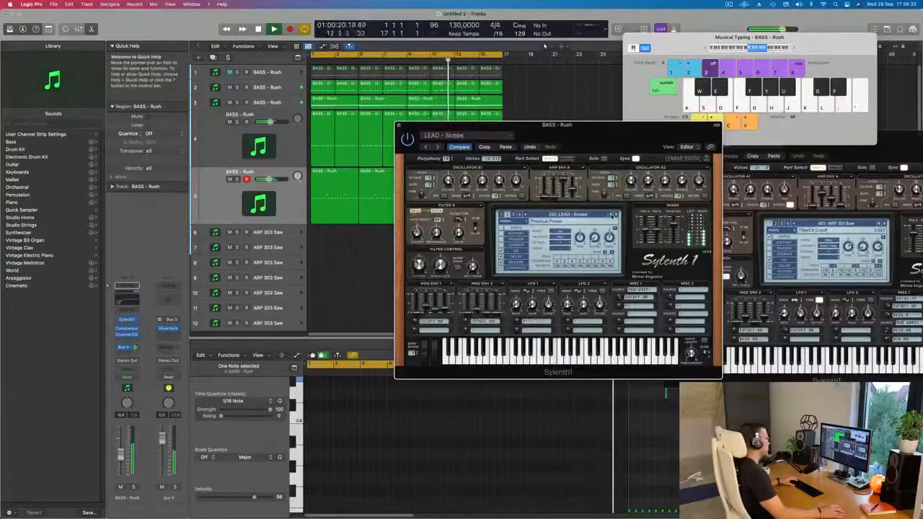
{"action": "left_click", "coordinate": [612, 215]}
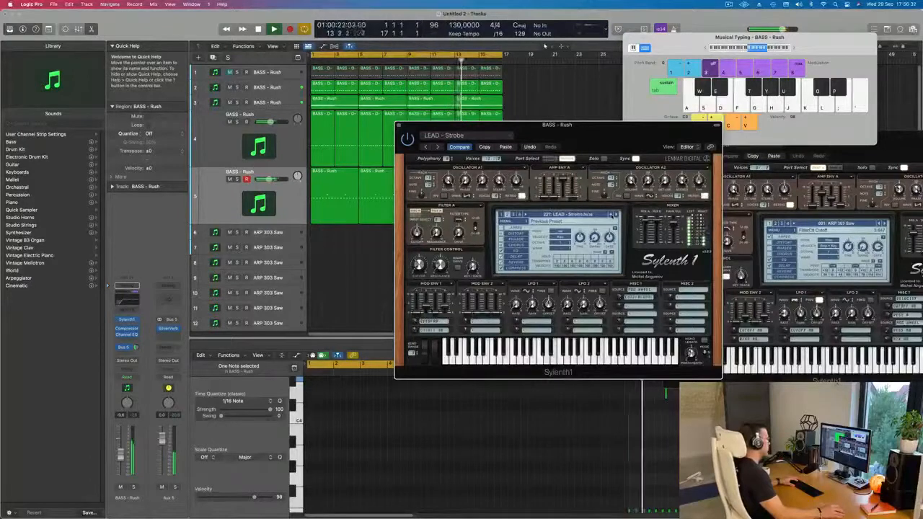
{"action": "left_click", "coordinate": [613, 215]}
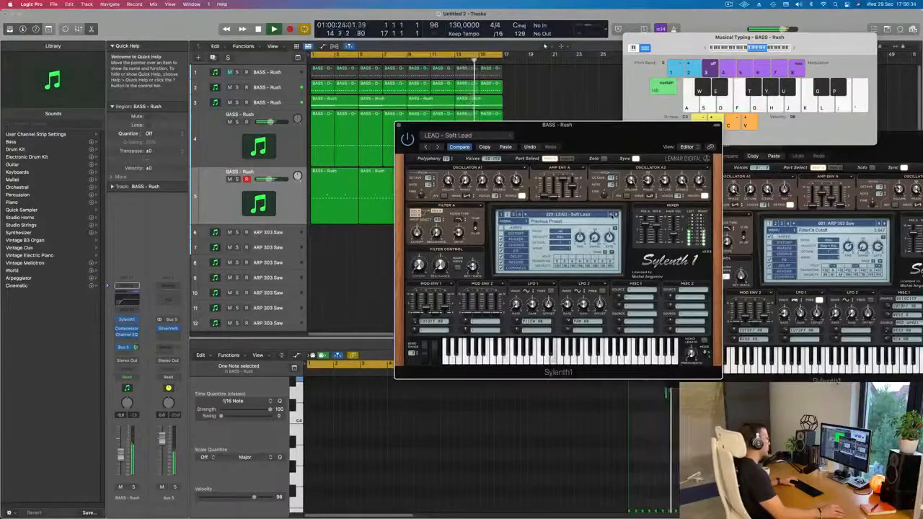
{"action": "left_click", "coordinate": [612, 215]}
{"action": "left_click", "coordinate": [613, 214]}
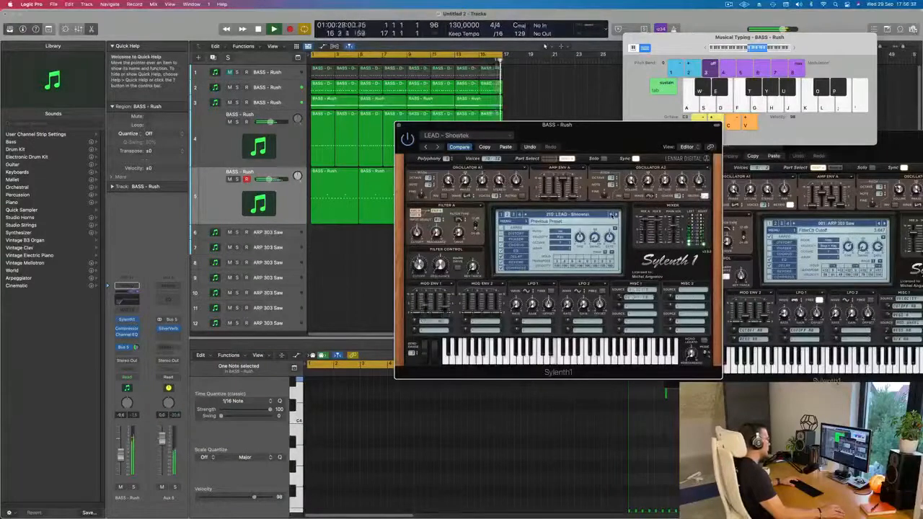
{"action": "left_click", "coordinate": [612, 215]}
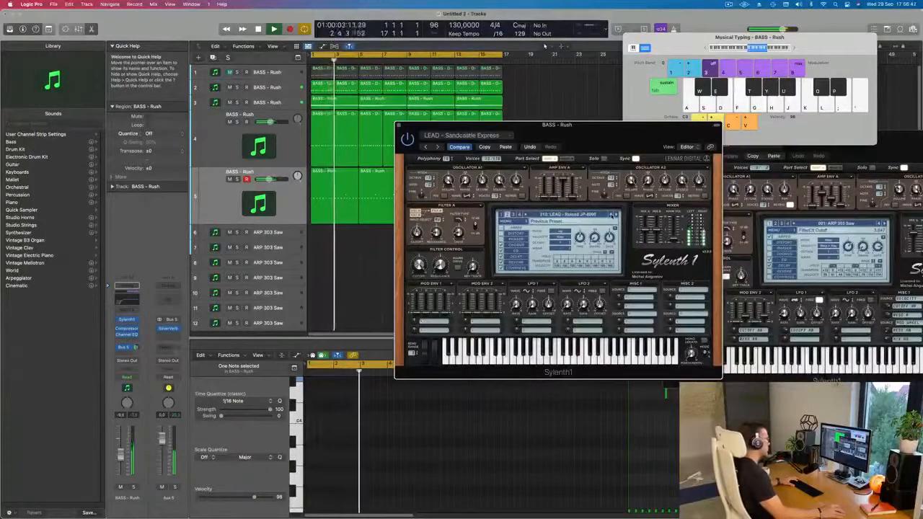
{"action": "left_click", "coordinate": [612, 215]}
{"action": "left_click", "coordinate": [612, 215]}
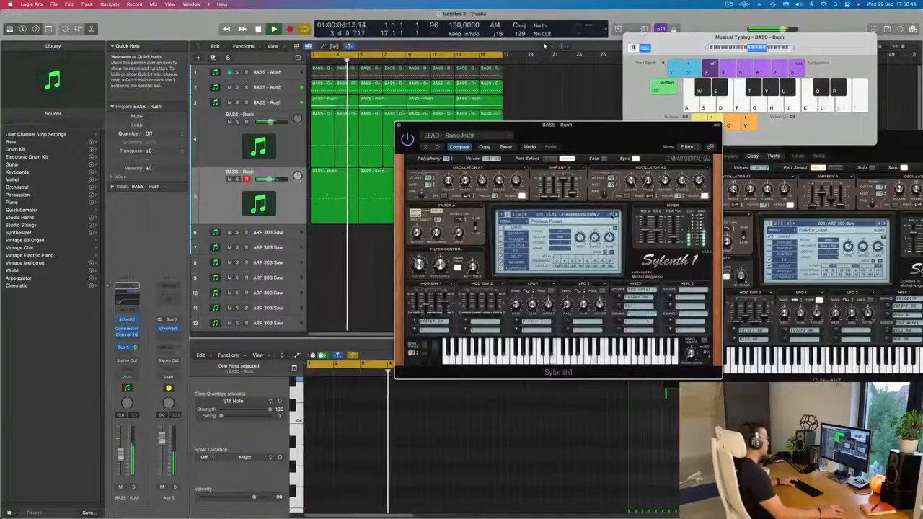
{"action": "left_click", "coordinate": [612, 215]}
{"action": "left_click", "coordinate": [612, 215]}
{"action": "left_click", "coordinate": [612, 215]}
{"action": "left_click", "coordinate": [612, 215]}
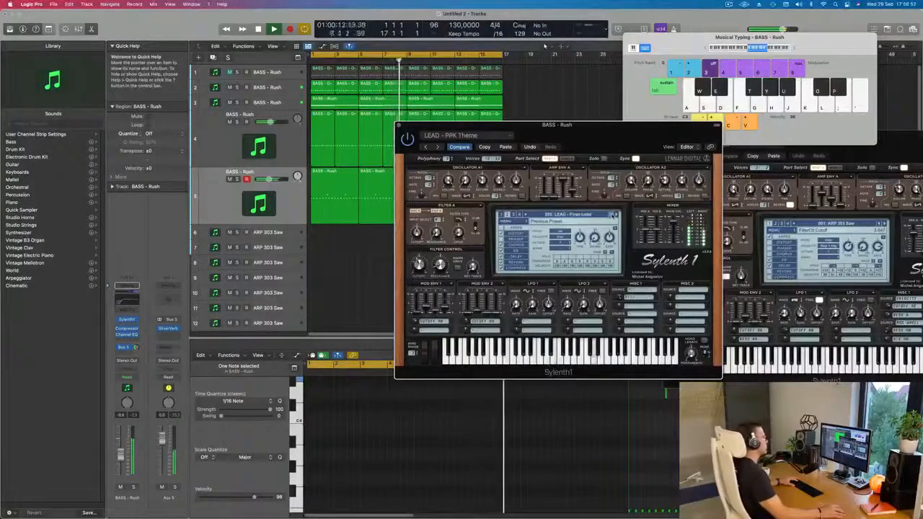
Move the synth window slightly and audition the presets before LEAD - PPK Theme, back to LEAD - Lost Connection
{"action": "left_click_drag", "start_coordinate": [638, 136], "coordinate": [611, 146]}
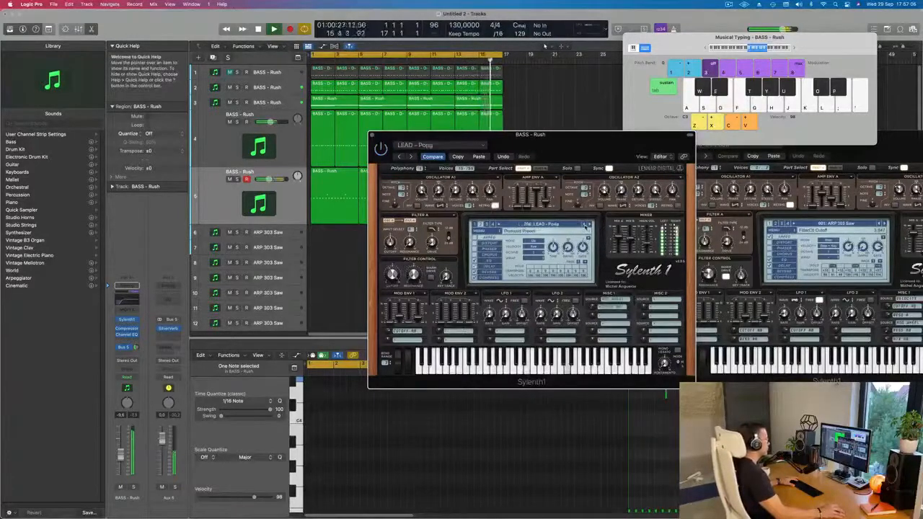
{"action": "left_click", "coordinate": [585, 225]}
{"action": "left_click", "coordinate": [585, 225]}
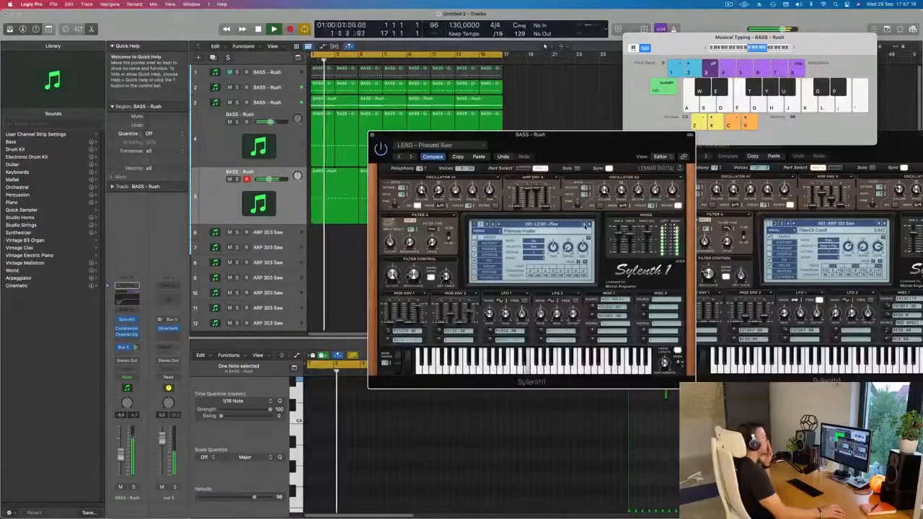
{"action": "left_click", "coordinate": [584, 225]}
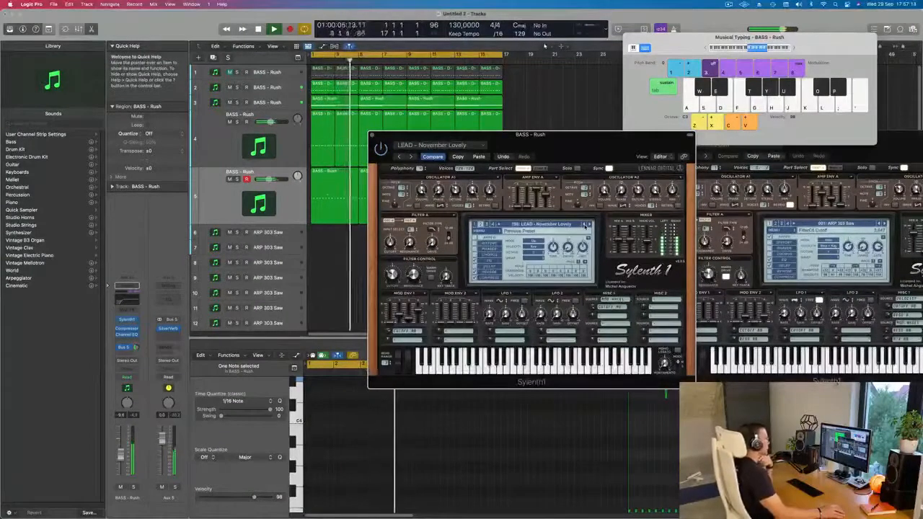
{"action": "left_click", "coordinate": [585, 225]}
{"action": "left_click", "coordinate": [585, 226]}
{"action": "left_click", "coordinate": [584, 225]}
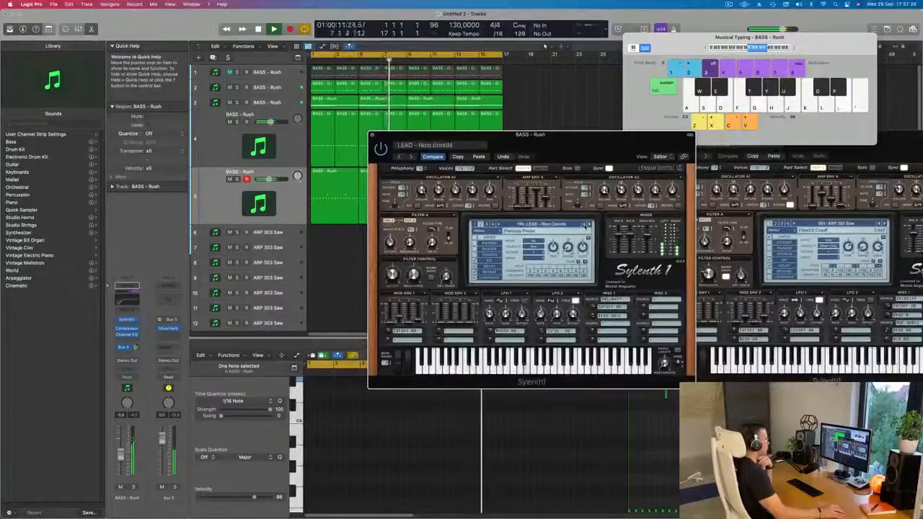
{"action": "left_click", "coordinate": [584, 225]}
{"action": "left_click", "coordinate": [586, 225]}
{"action": "left_click", "coordinate": [585, 225]}
{"action": "left_click", "coordinate": [585, 225]}
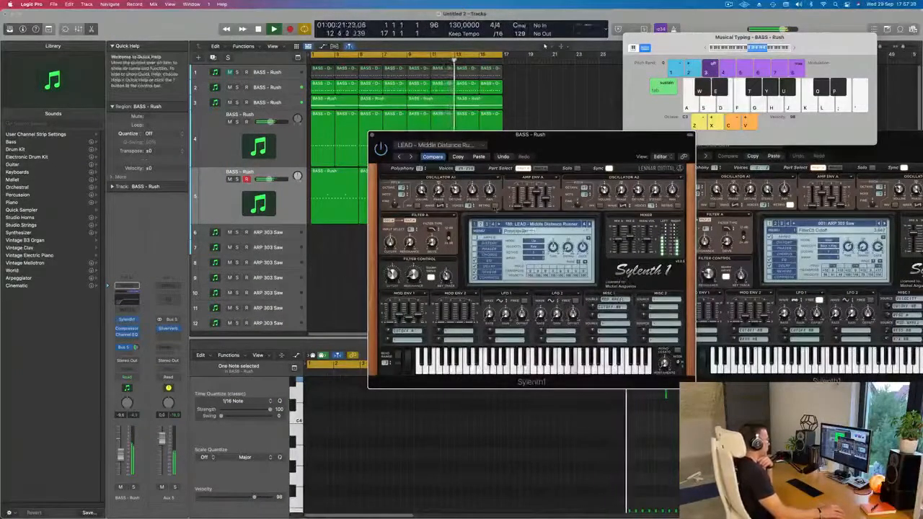
{"action": "left_click", "coordinate": [585, 225]}
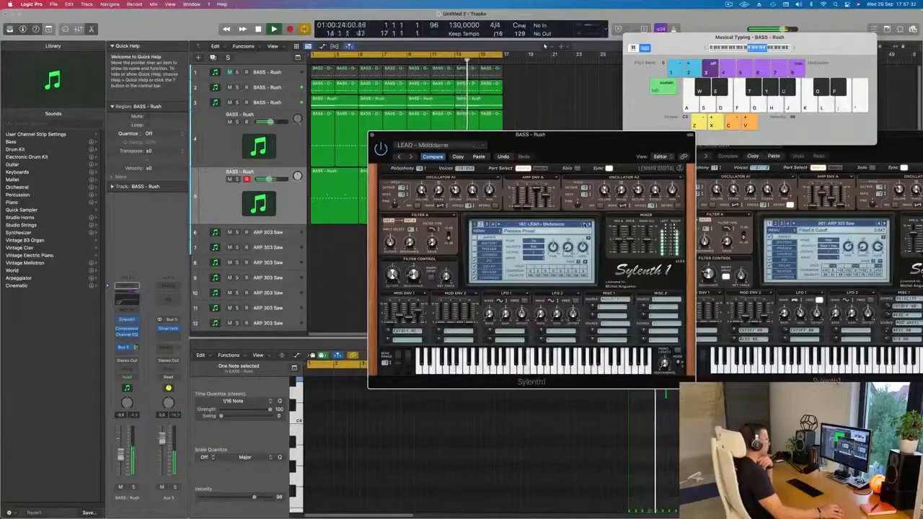
{"action": "left_click", "coordinate": [585, 225]}
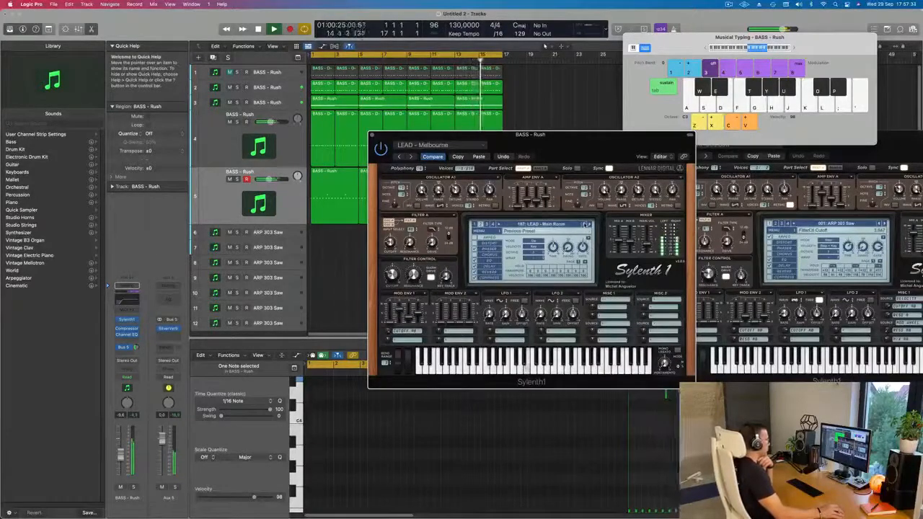
{"action": "left_click", "coordinate": [585, 225]}
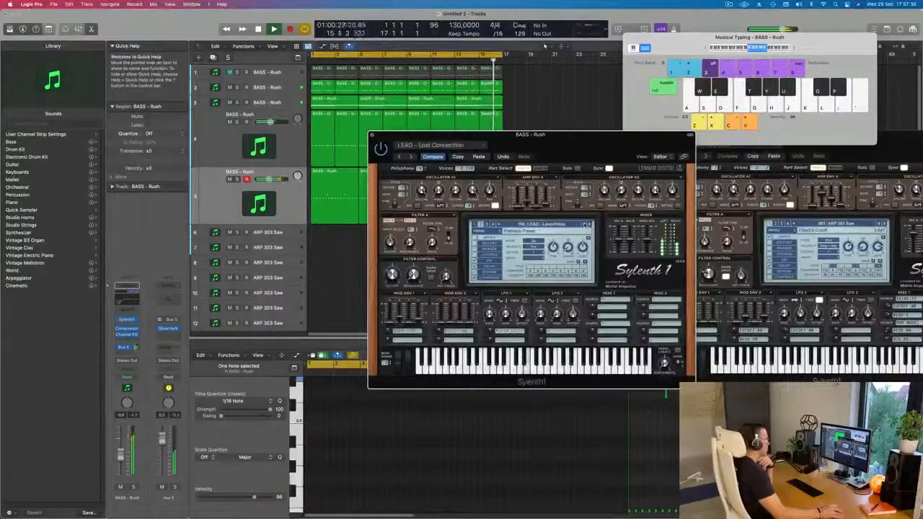
Close the fifth track's synth window, restart playback and raise the track's volume
{"action": "mouse_move", "coordinate": [391, 136]}
{"action": "left_mouse_down"}
{"action": "mouse_move", "coordinate": [234, 118]}
{"action": "mouse_move", "coordinate": [386, 135]}
{"action": "left_mouse_up"}
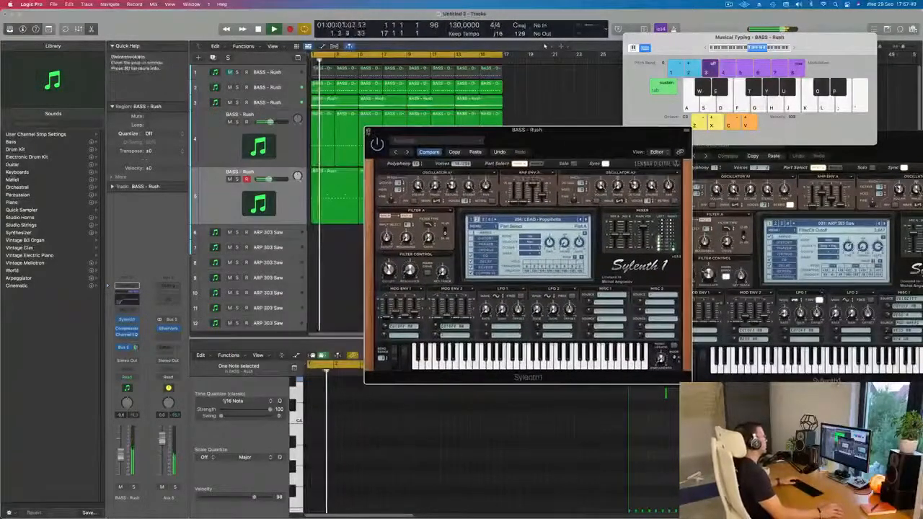
{"action": "left_click", "coordinate": [369, 130]}
{"action": "key", "text": "space"}
{"action": "key", "text": "space"}
{"action": "left_click", "coordinate": [112, 447]}
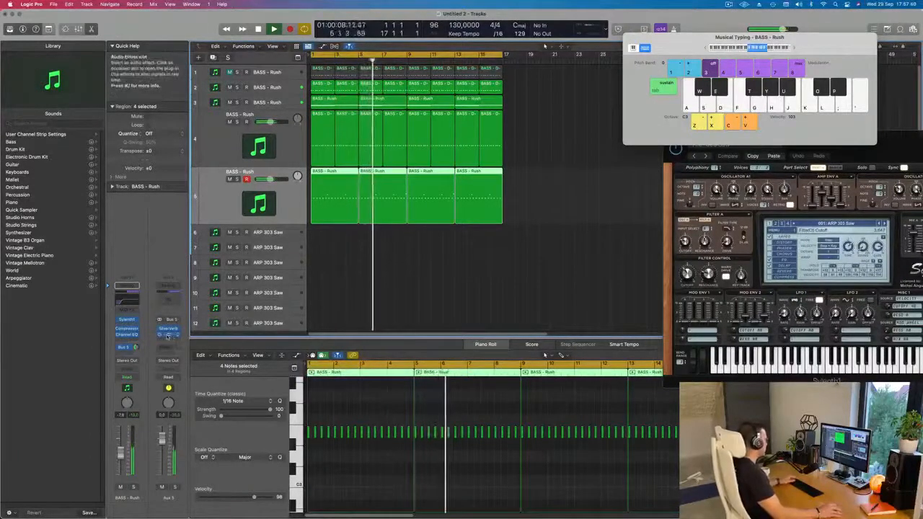
Add a Compressor side-chained to Inst 9 on Aux 5 and briefly solo the aux to check the ducking
{"action": "left_click", "coordinate": [167, 335]}
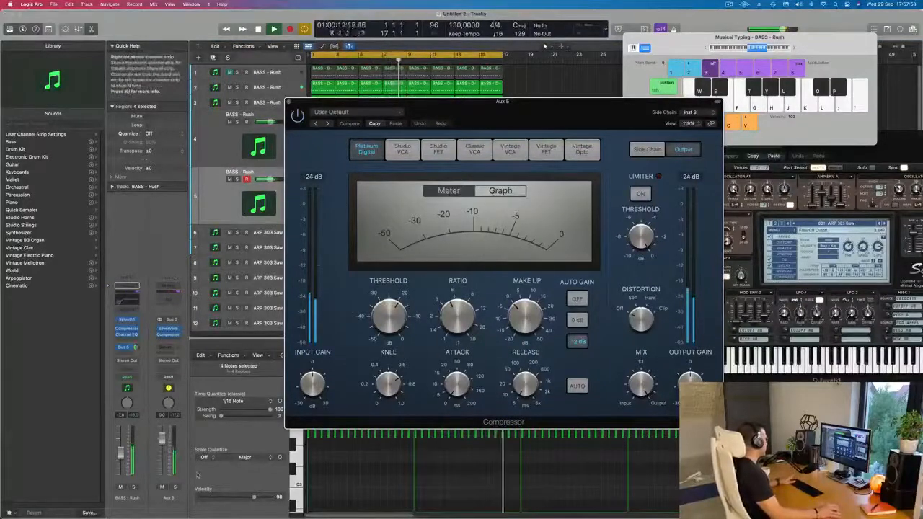
{"action": "left_click", "coordinate": [176, 488]}
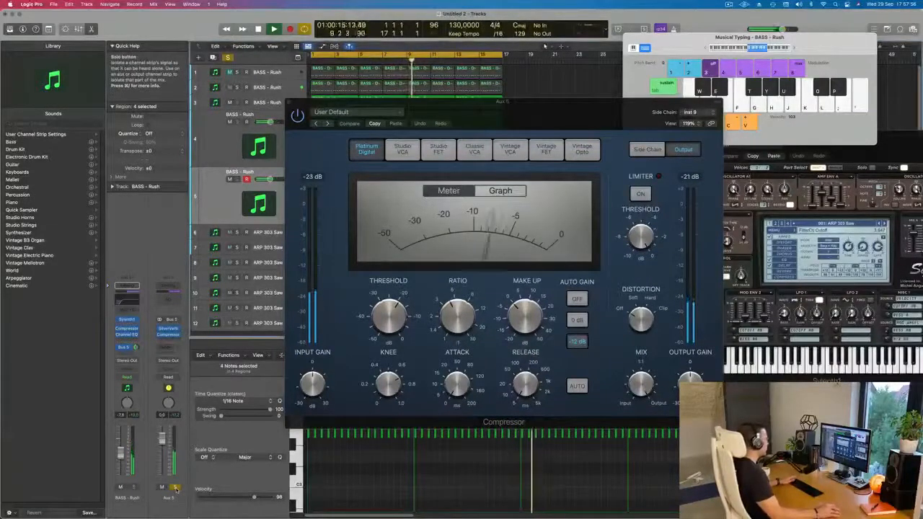
{"action": "left_click", "coordinate": [175, 488]}
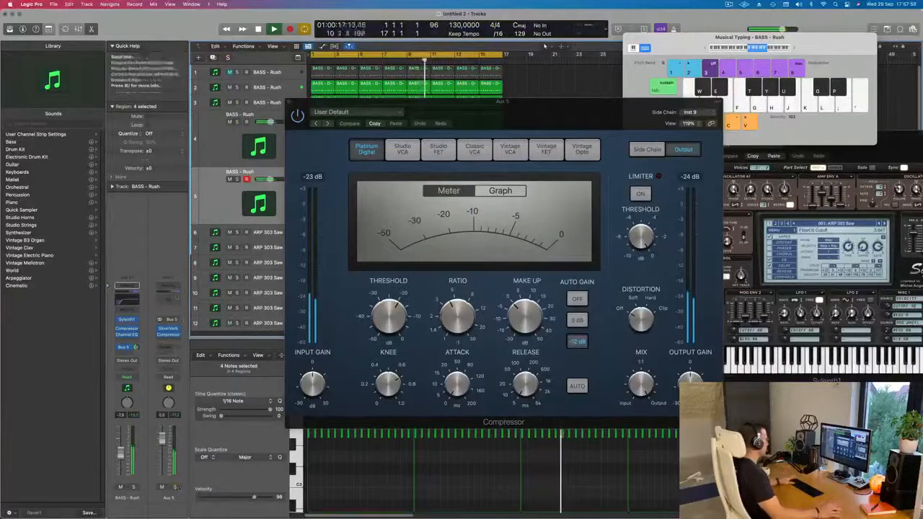
Add a Channel EQ to Aux 5 and enable its low cut at 328 Hz with an 18 dB/Oct slope
{"action": "left_click", "coordinate": [168, 286]}
{"action": "left_click", "coordinate": [330, 145]}
{"action": "left_click_drag", "start_coordinate": [471, 204], "coordinate": [488, 204]}
{"action": "left_click_drag", "start_coordinate": [336, 235], "coordinate": [548, 240]}
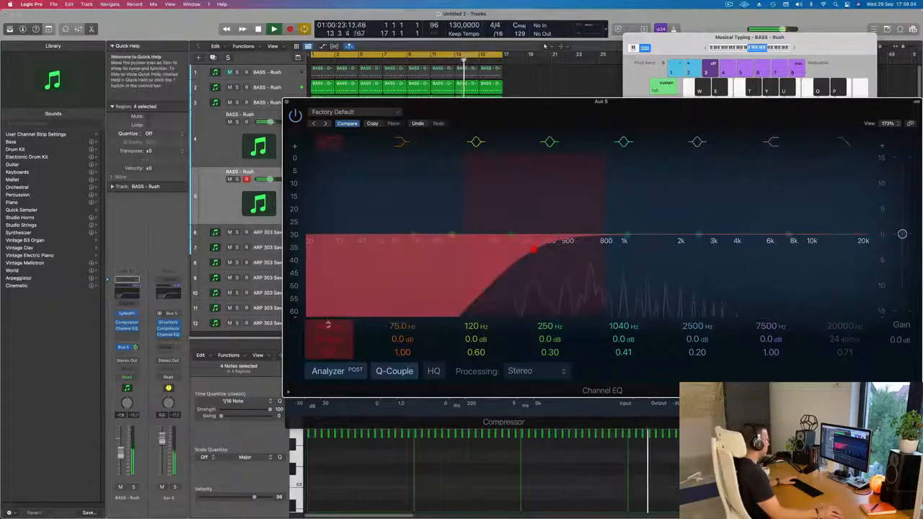
{"action": "left_click_drag", "start_coordinate": [329, 339], "coordinate": [329, 332]}
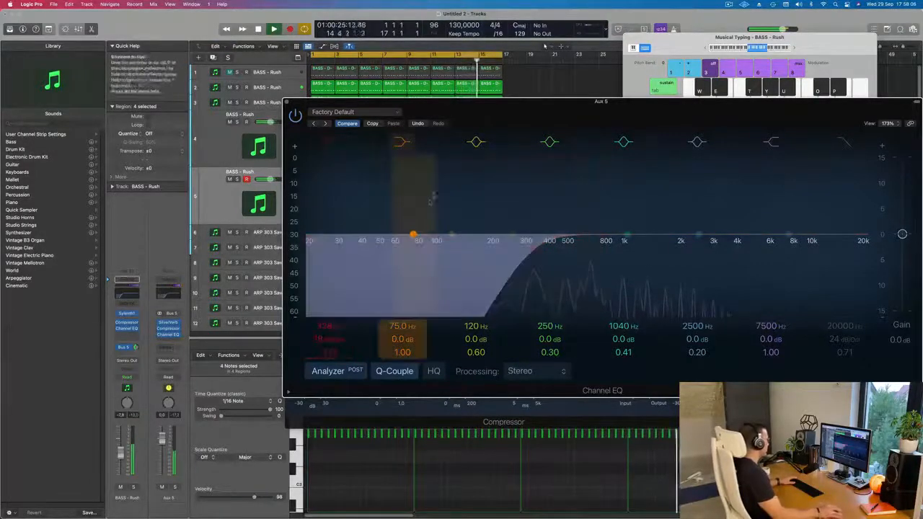
Check the Compressor on Aux 5 during playback, and close the Compressor and Channel EQ windows
{"action": "left_click", "coordinate": [170, 329]}
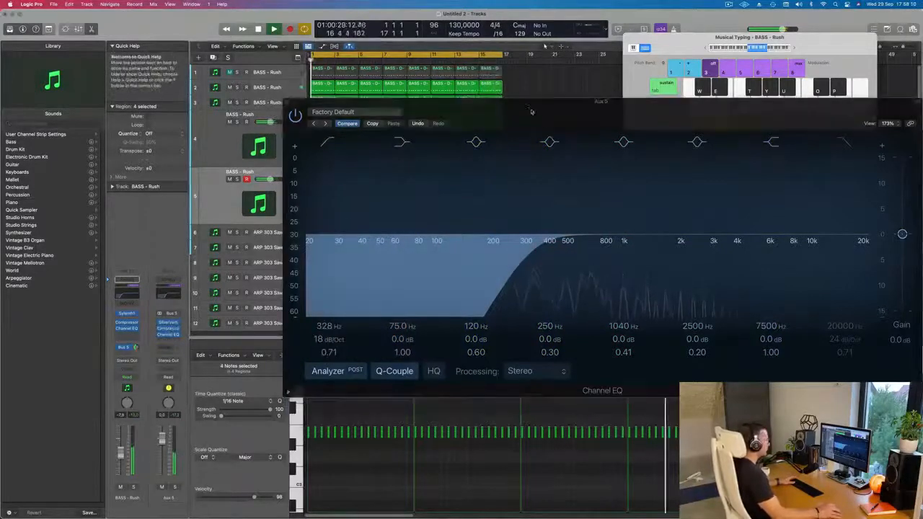
{"action": "left_click", "coordinate": [168, 329]}
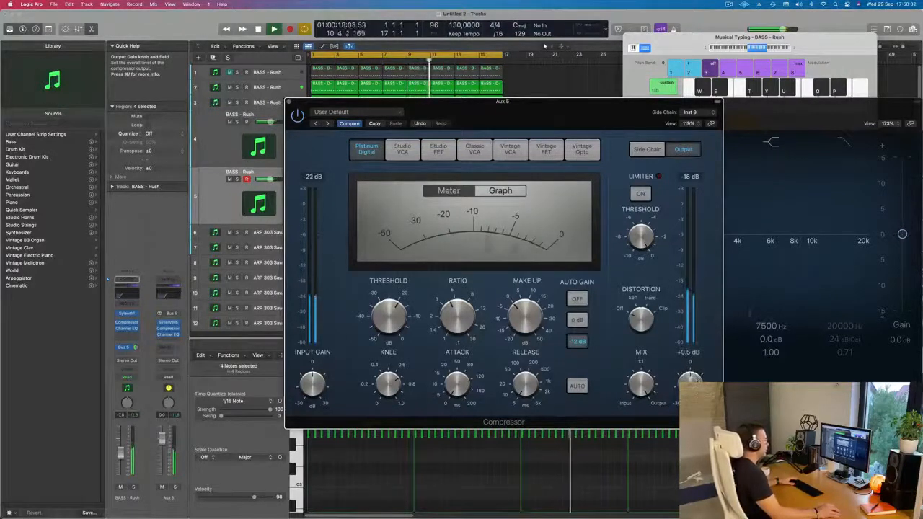
{"action": "left_click_drag", "start_coordinate": [295, 104], "coordinate": [314, 104]}
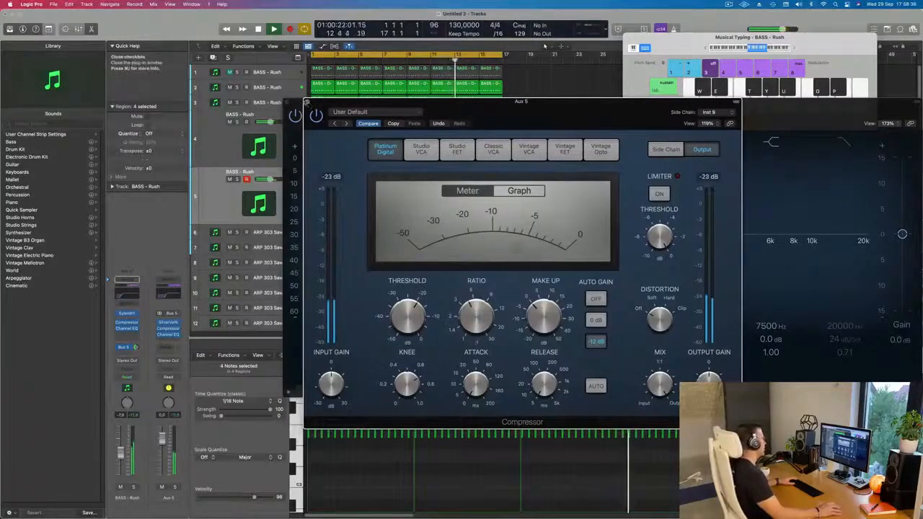
{"action": "left_click", "coordinate": [307, 103]}
{"action": "left_click", "coordinate": [294, 103]}
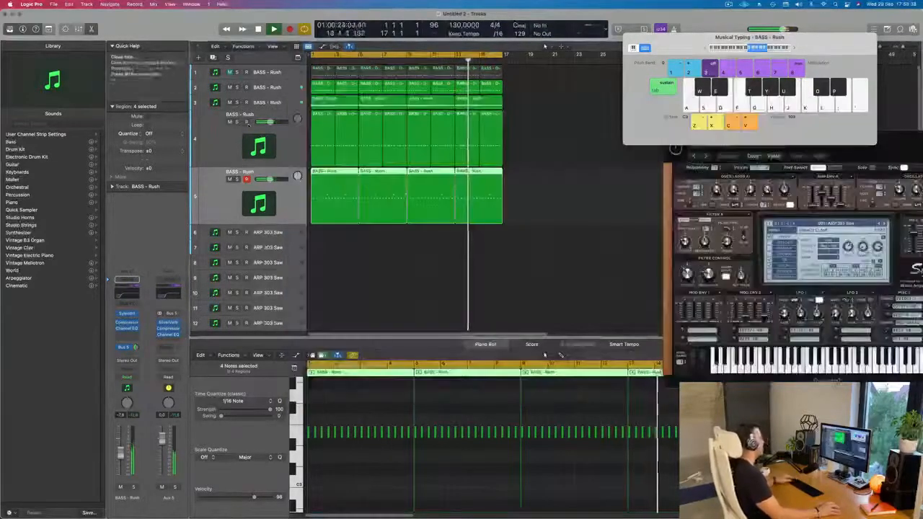
Duplicate the fifth track with its settings to create a sixth instrument track
{"action": "scroll", "coordinate": [365, 246], "scroll_direction": "down", "scroll_amount": 5}
{"action": "scroll", "coordinate": [371, 247], "scroll_direction": "up", "scroll_amount": 3}
{"action": "scroll", "coordinate": [375, 247], "scroll_direction": "down", "scroll_amount": 1}
{"action": "scroll", "coordinate": [404, 244], "scroll_direction": "up", "scroll_amount": 2}
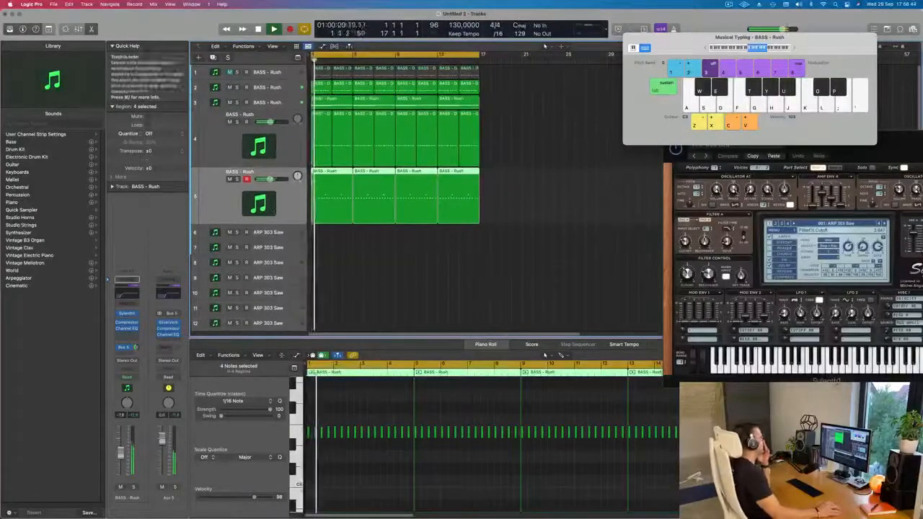
{"action": "left_click", "coordinate": [213, 57]}
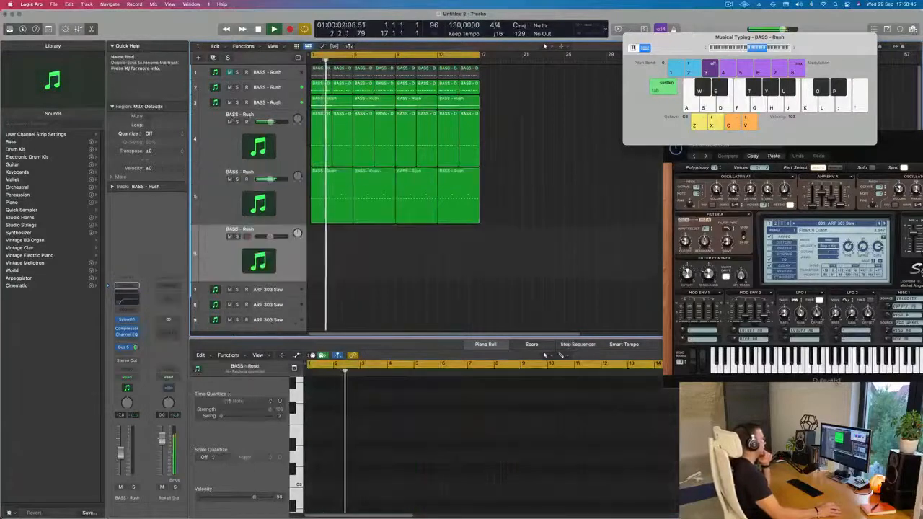
Copy the first pad-chord region of track 3 to the start of the sixth track and stop playback
{"action": "left_click", "coordinate": [268, 102]}
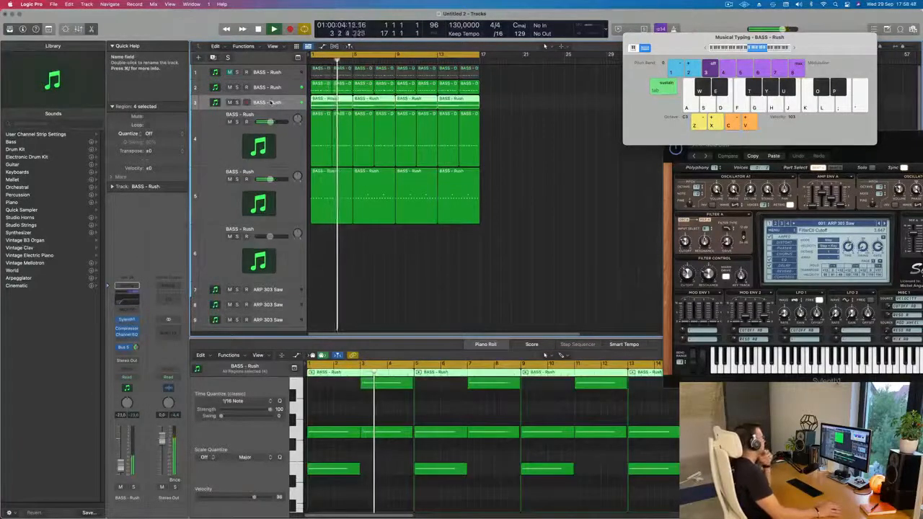
{"action": "left_click", "coordinate": [570, 138]}
{"action": "left_click", "coordinate": [323, 101]}
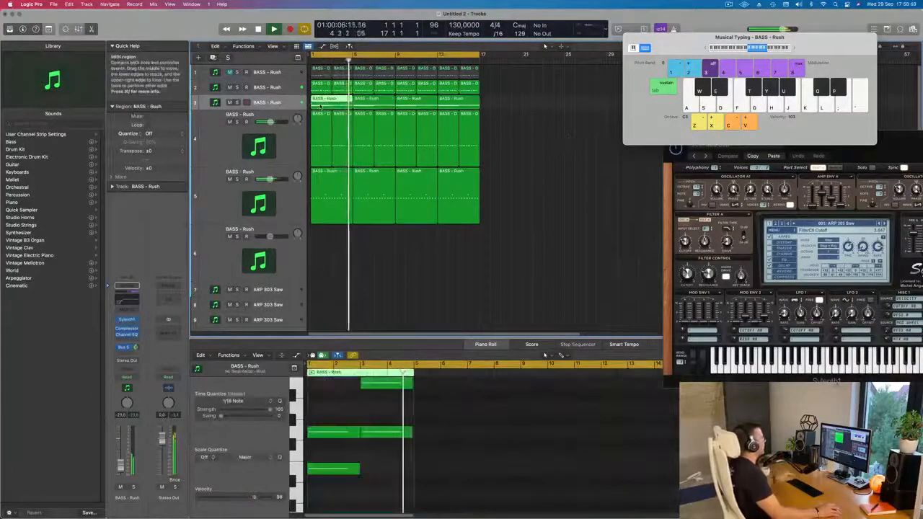
{"action": "left_click_drag", "start_coordinate": [322, 102], "coordinate": [322, 252]}
{"action": "key", "text": "space"}
Delete the lower note of each chord in the copied region, keeping one long note per chord
{"action": "scroll", "coordinate": [339, 417], "scroll_direction": "up", "scroll_amount": 2}
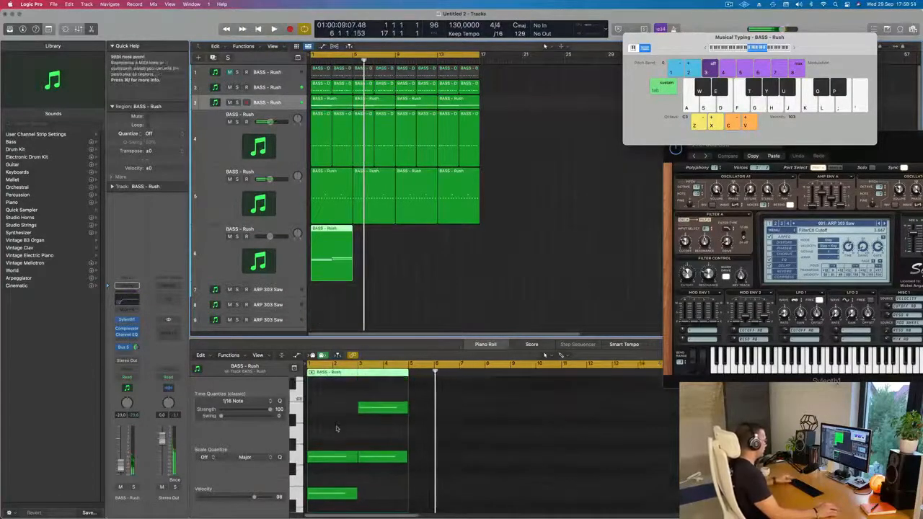
{"action": "left_click", "coordinate": [332, 481]}
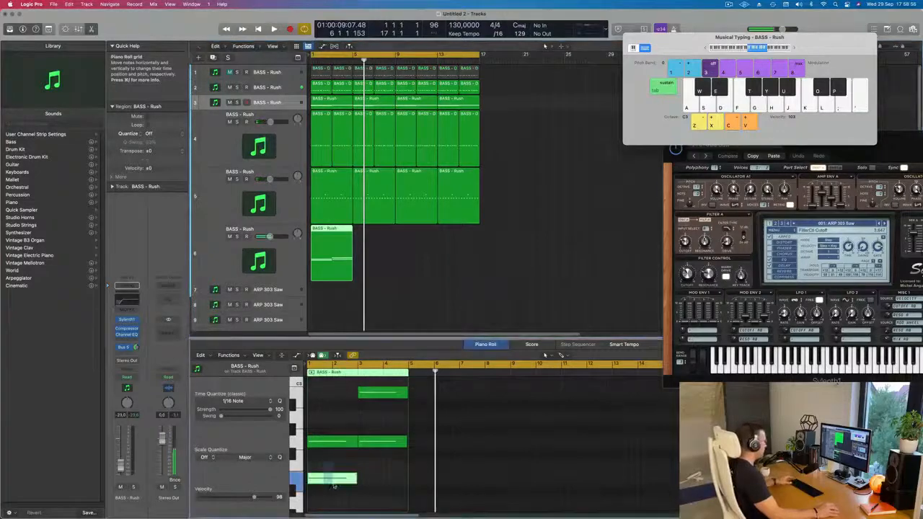
{"action": "key", "text": "Delete"}
{"action": "left_click", "coordinate": [386, 442]}
{"action": "key", "text": "Delete"}
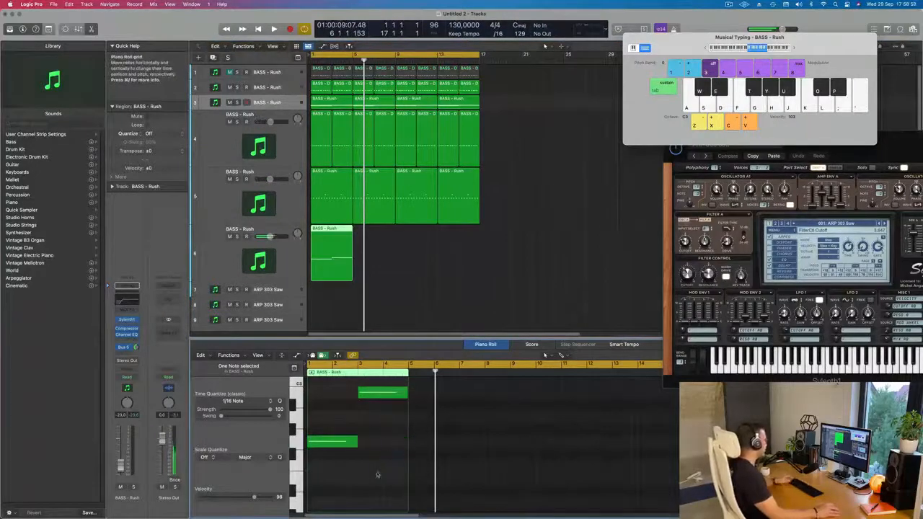
Select the sixth track, restart playback and open its Sylenth1 instrument window
{"action": "key", "text": "space"}
{"action": "left_click", "coordinate": [222, 267]}
{"action": "key", "text": "space"}
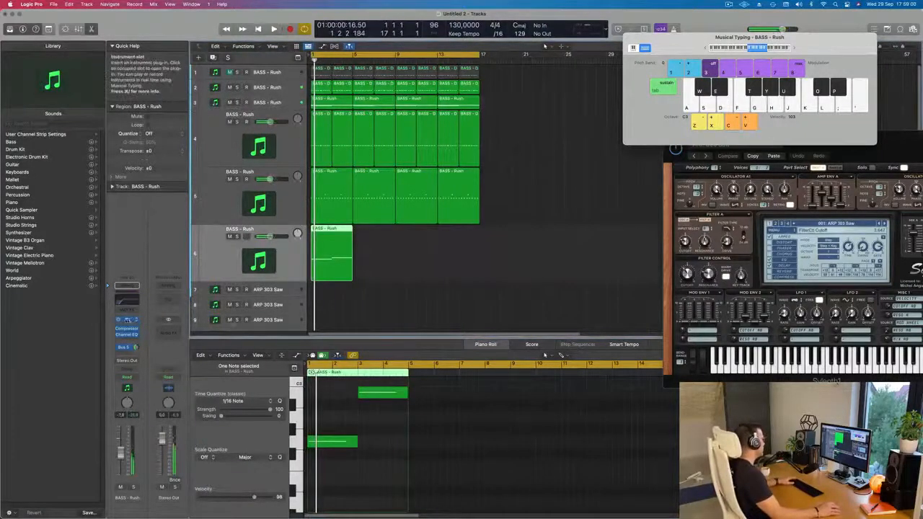
{"action": "left_click", "coordinate": [127, 320]}
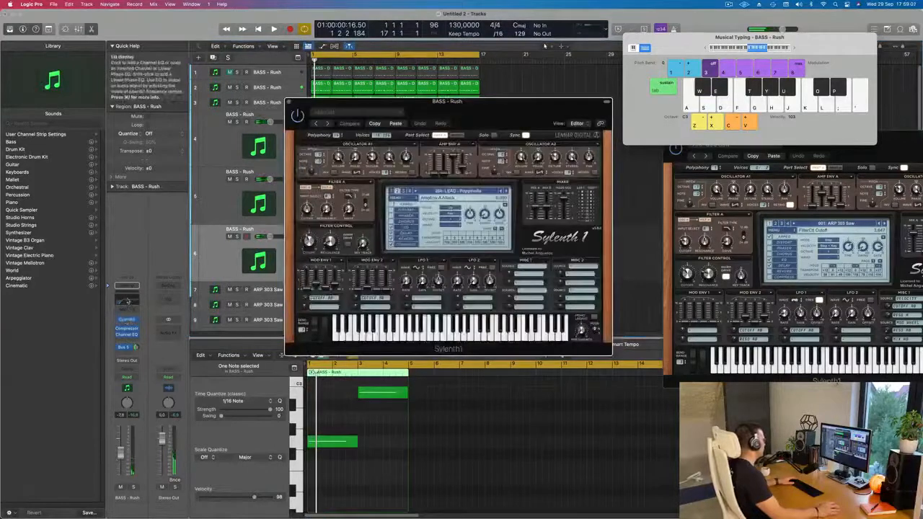
{"action": "left_click", "coordinate": [127, 300]}
{"action": "left_click_drag", "start_coordinate": [470, 246], "coordinate": [308, 243]}
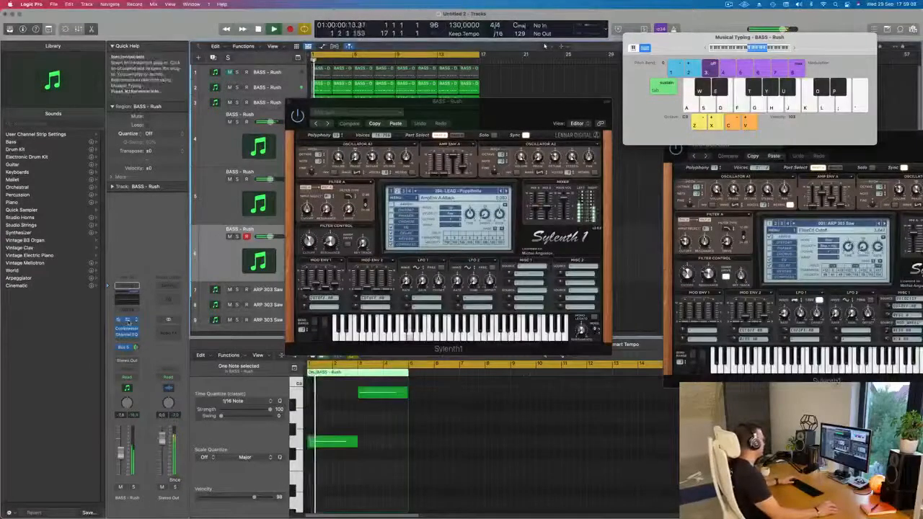
{"action": "left_click", "coordinate": [129, 321]}
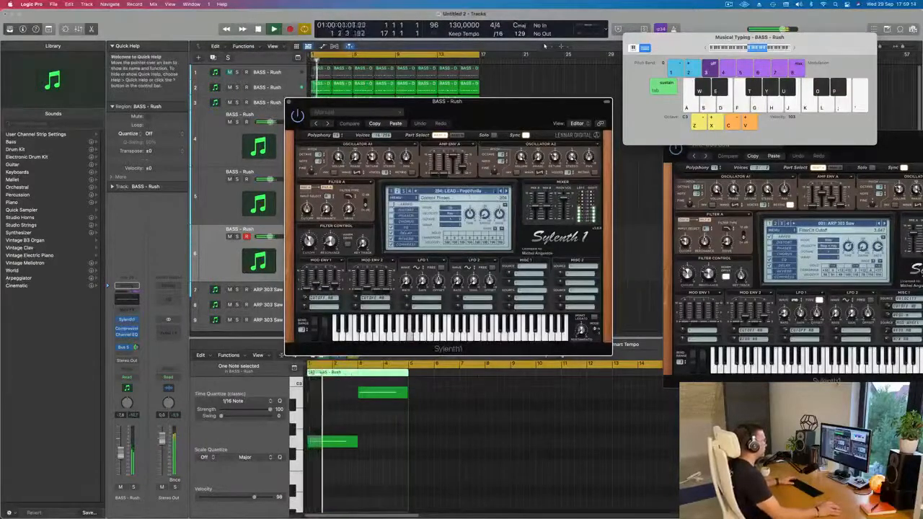
Try the BASS - Tonight Bass and FX - 90's Swoosh presets on the sixth track and shift the synth window
{"action": "left_click", "coordinate": [473, 191]}
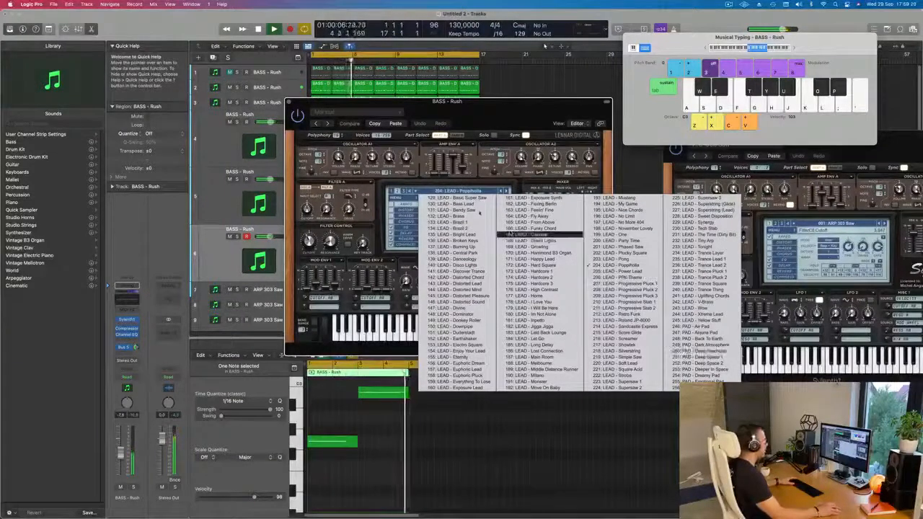
{"action": "left_click", "coordinate": [460, 191]}
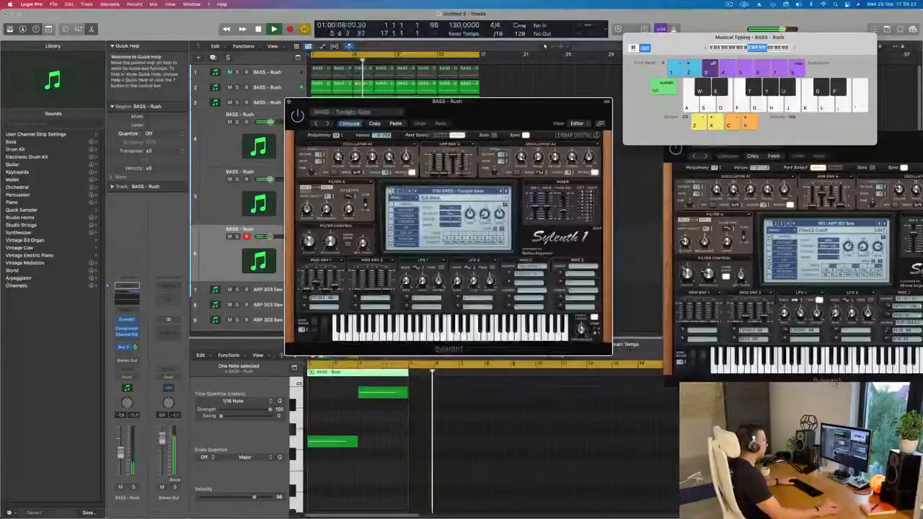
{"action": "left_click", "coordinate": [460, 191]}
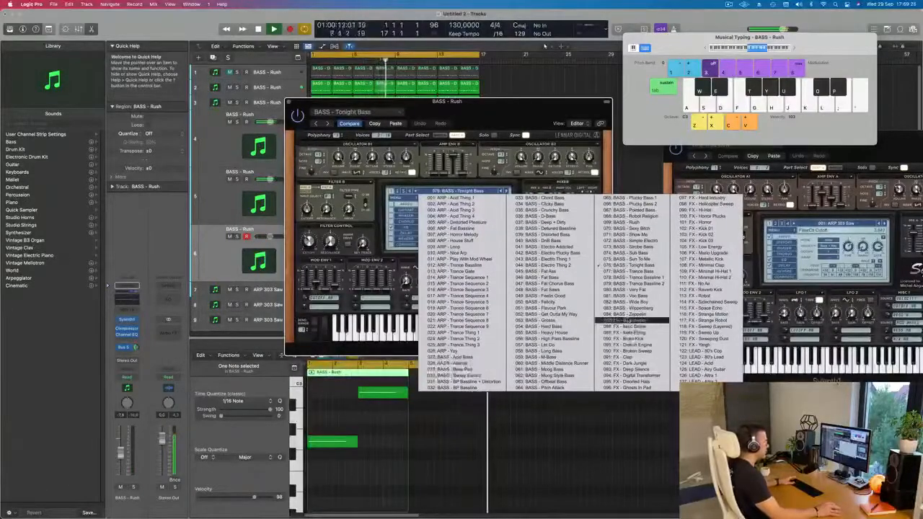
{"action": "left_click", "coordinate": [620, 320]}
{"action": "left_click_drag", "start_coordinate": [503, 105], "coordinate": [485, 131]}
{"action": "key", "text": "space"}
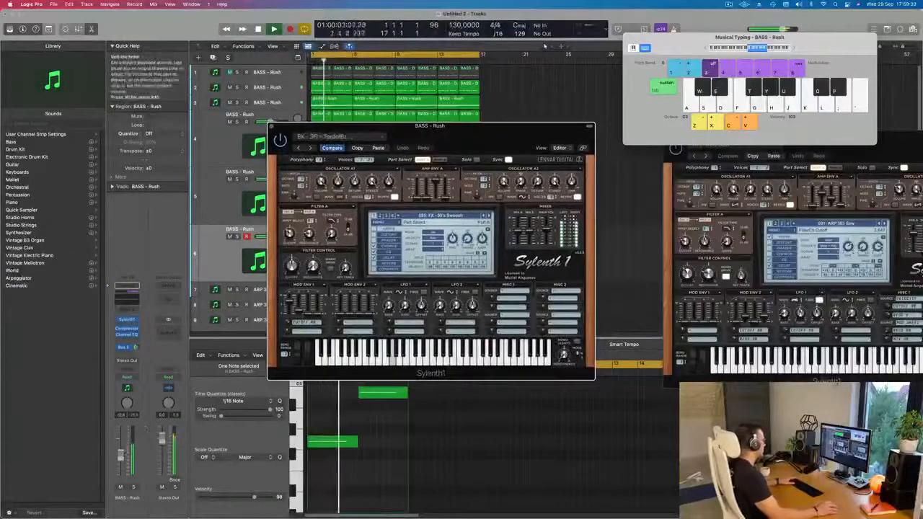
Lower the sixth track's volume and audition the FX - Alien Drone preset from the start of the loop
{"action": "left_click_drag", "start_coordinate": [121, 455], "coordinate": [121, 460]}
{"action": "key", "text": "space"}
{"action": "key", "text": "space"}
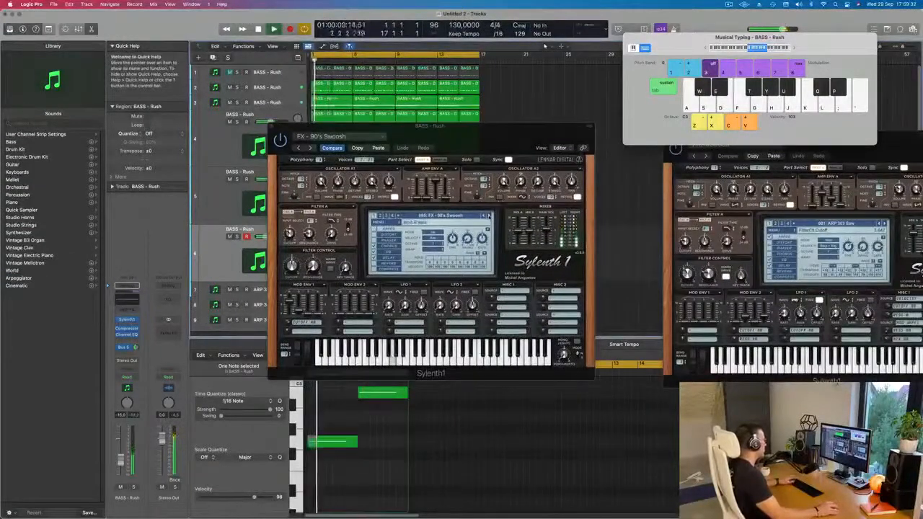
{"action": "left_click", "coordinate": [489, 215]}
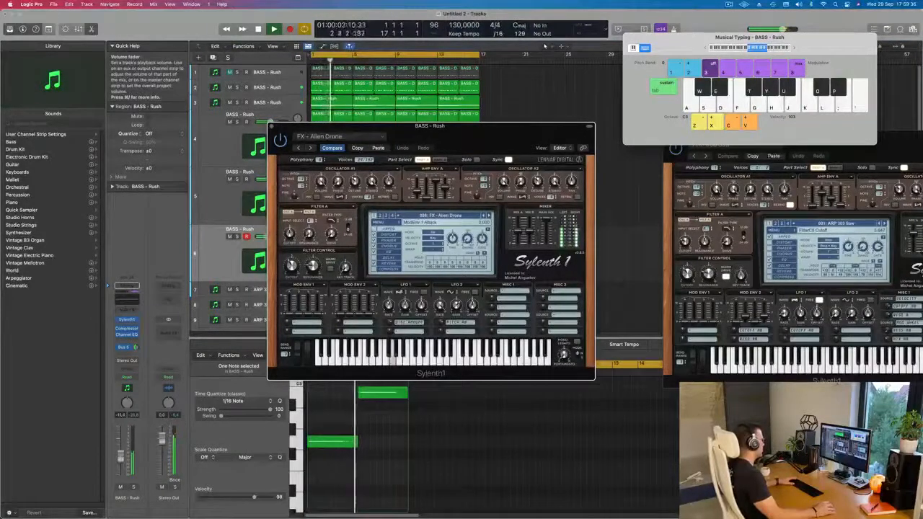
{"action": "left_click_drag", "start_coordinate": [121, 456], "coordinate": [121, 455]}
{"action": "key", "text": "space"}
{"action": "key", "text": "space"}
Audition the FX presets after Alien Drone one by one, up to FX - Low Energy
{"action": "left_click", "coordinate": [489, 215]}
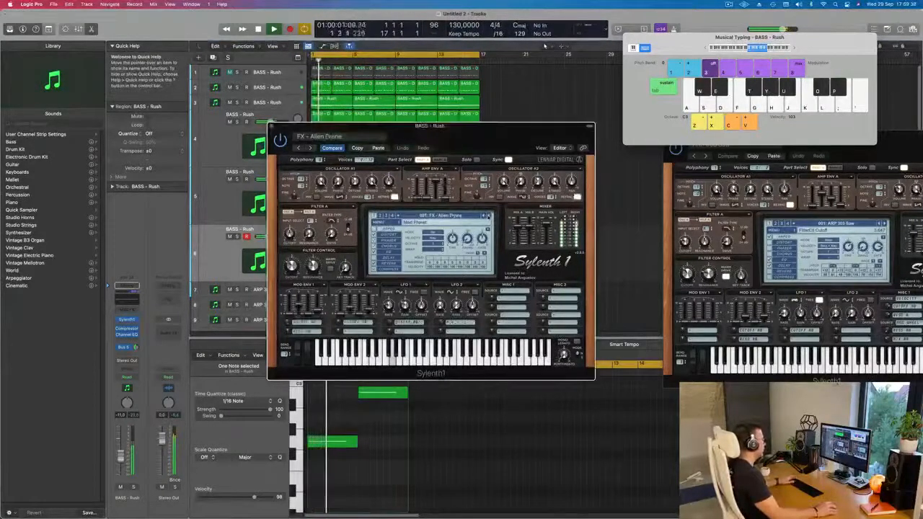
{"action": "key", "text": "space"}
{"action": "left_click", "coordinate": [489, 214]}
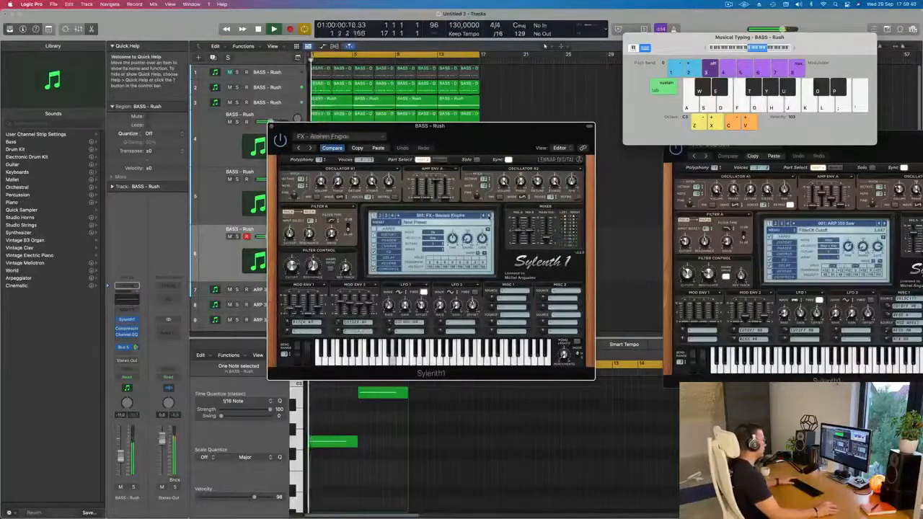
{"action": "left_click", "coordinate": [489, 215]}
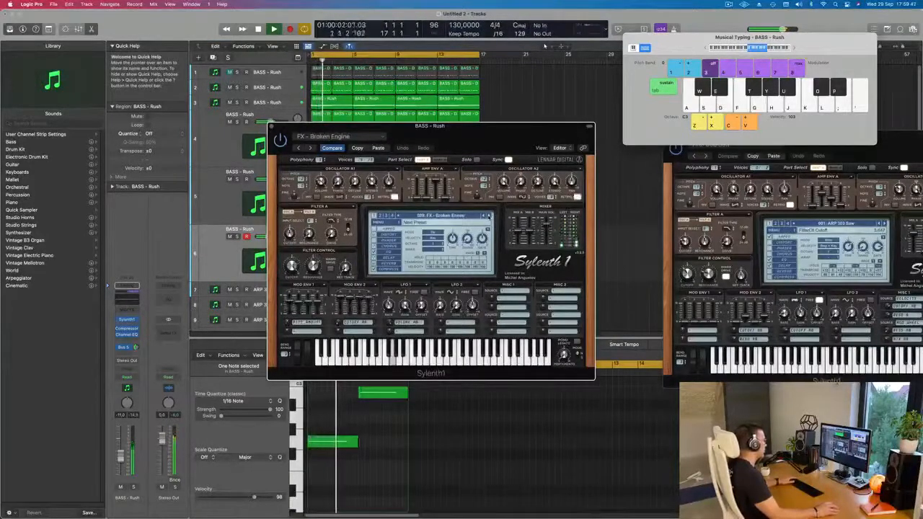
{"action": "left_click", "coordinate": [488, 214]}
{"action": "left_click", "coordinate": [489, 215]}
{"action": "left_click", "coordinate": [489, 214]}
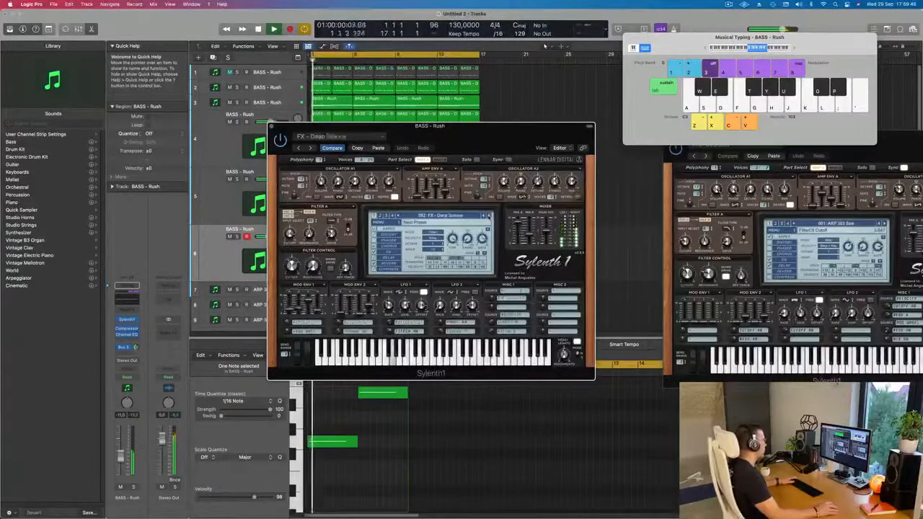
{"action": "left_click", "coordinate": [489, 215]}
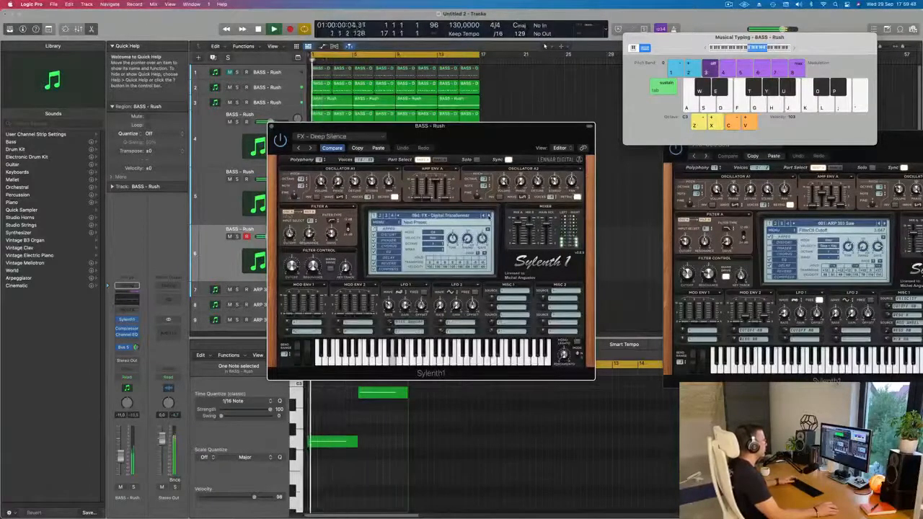
{"action": "left_click", "coordinate": [488, 215]}
{"action": "left_click", "coordinate": [489, 215]}
{"action": "left_click", "coordinate": [488, 215]}
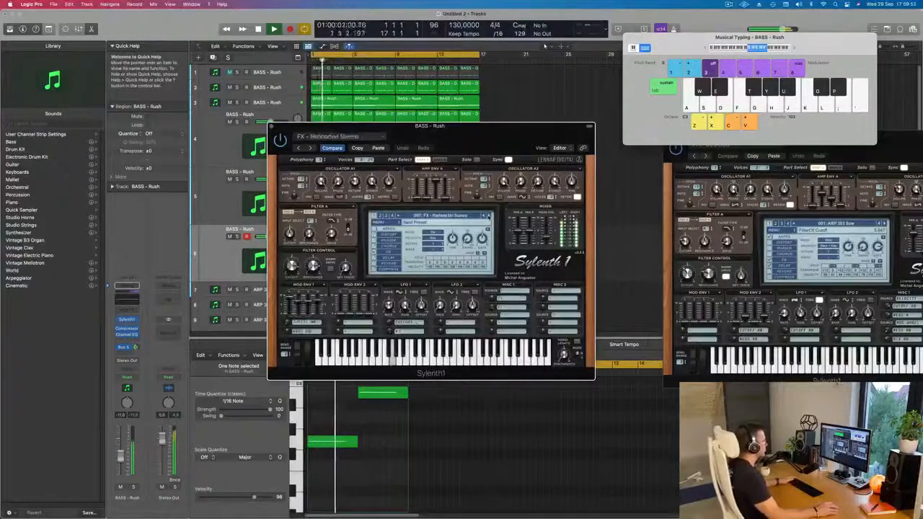
{"action": "left_click", "coordinate": [488, 215]}
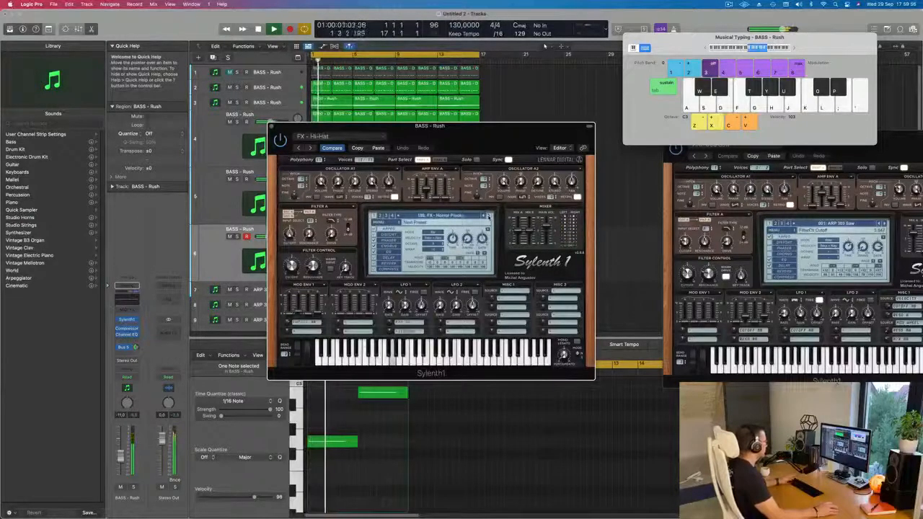
{"action": "left_click", "coordinate": [488, 215]}
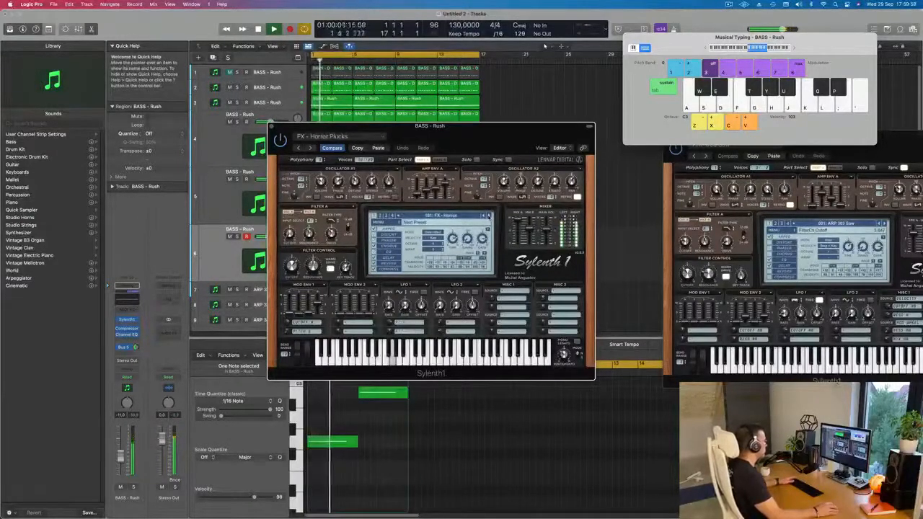
{"action": "left_click", "coordinate": [488, 214]}
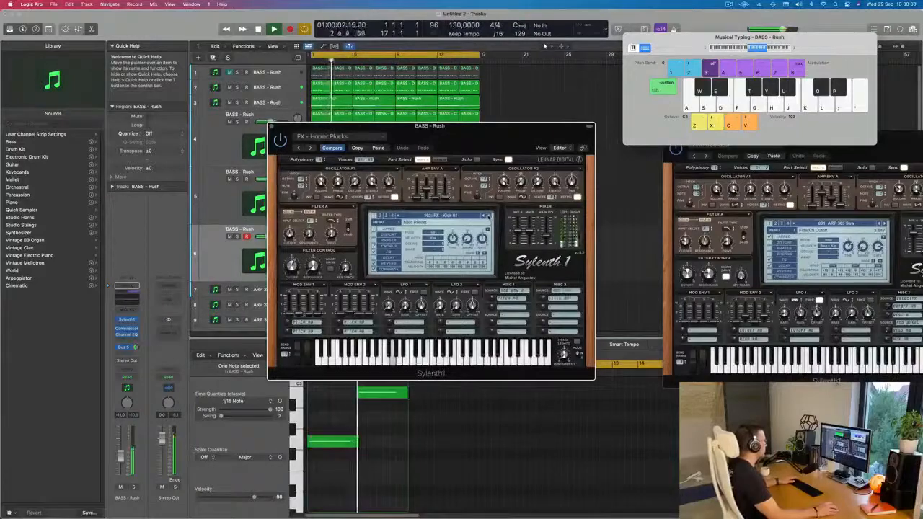
{"action": "left_click", "coordinate": [489, 215]}
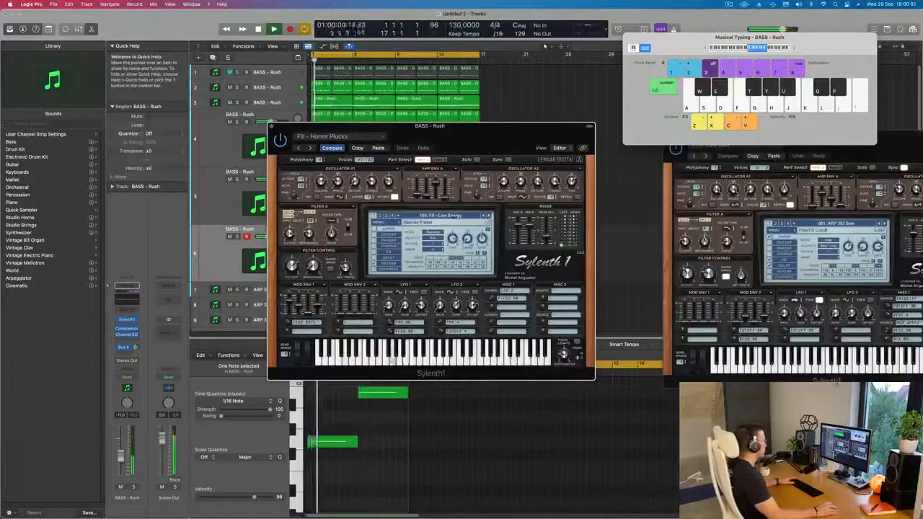
Load the FX - Yargh preset on the sixth track, move the synth window aside and raise the track's volume
{"action": "left_click", "coordinate": [452, 216]}
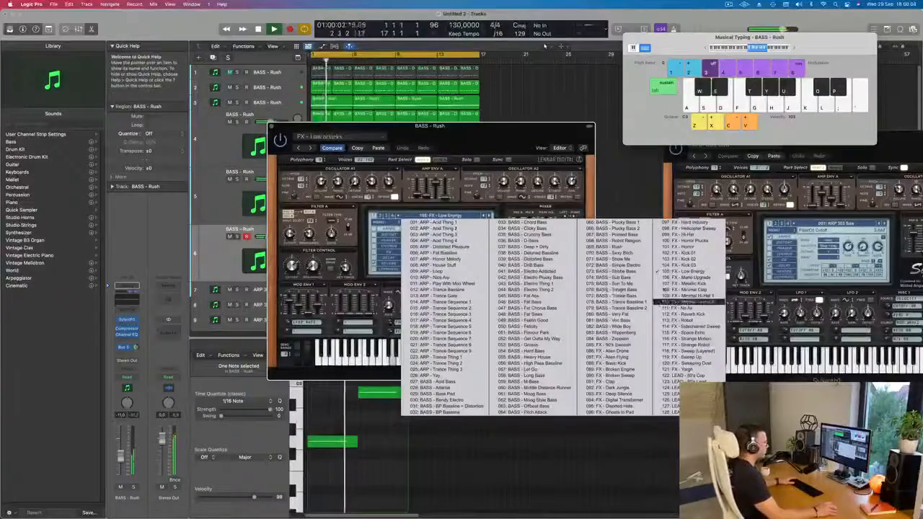
{"action": "left_click", "coordinate": [703, 371]}
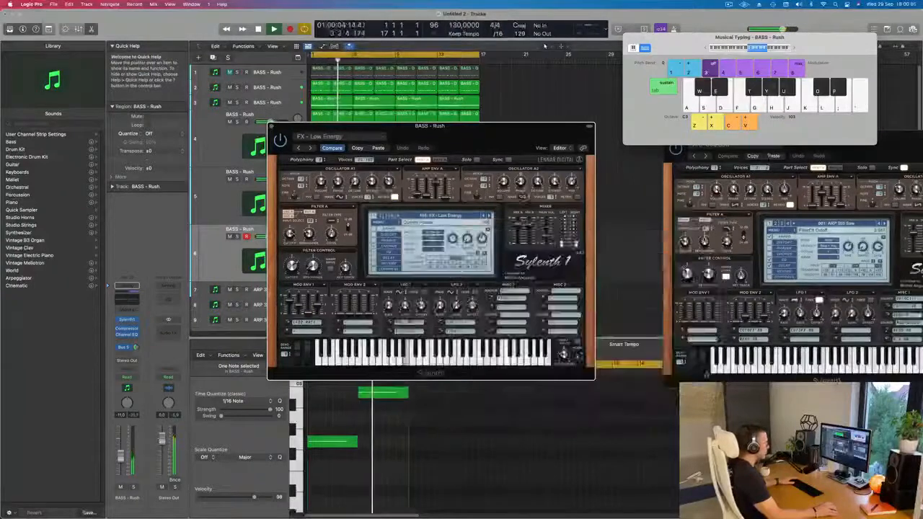
{"action": "left_click_drag", "start_coordinate": [515, 137], "coordinate": [565, 141]}
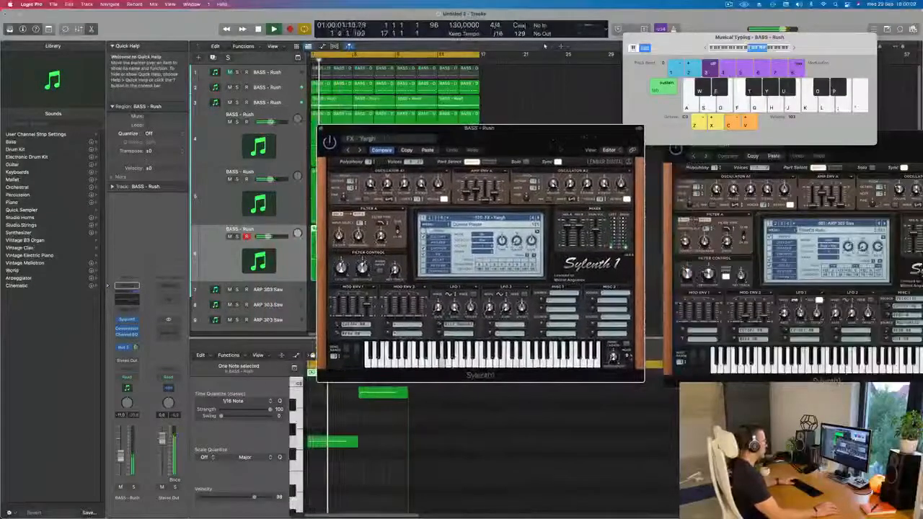
{"action": "left_click_drag", "start_coordinate": [121, 456], "coordinate": [120, 452]}
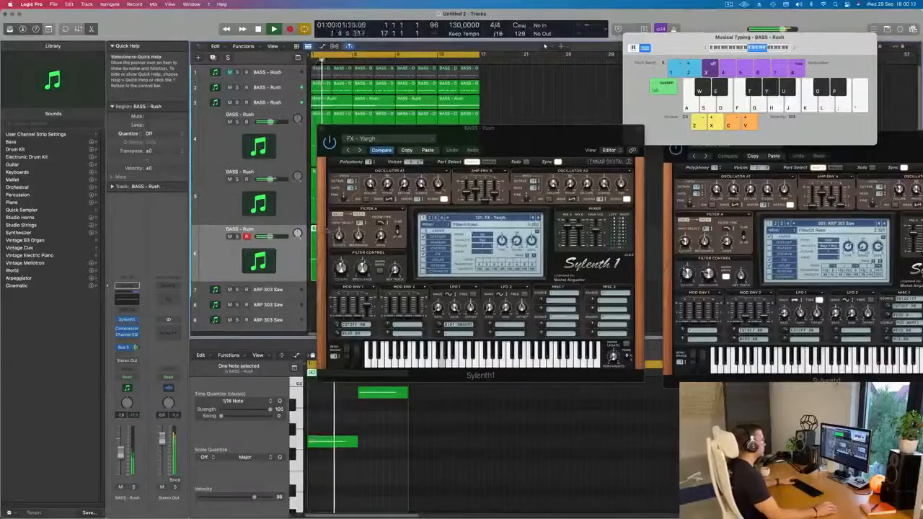
Load the FX - Sweeping Dust preset on the sixth track, lower the track's volume and move the synth window aside
{"action": "left_click_drag", "start_coordinate": [538, 139], "coordinate": [602, 163]}
{"action": "left_click", "coordinate": [599, 254]}
{"action": "key", "text": "space"}
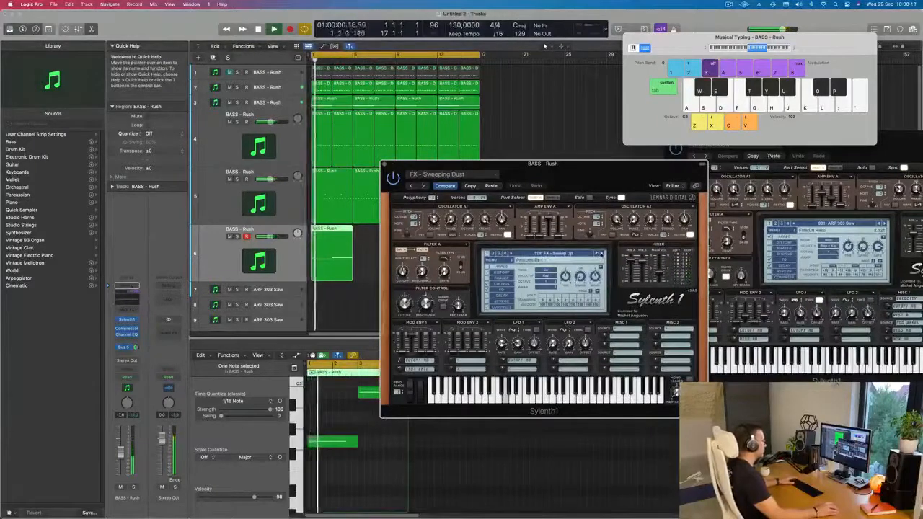
{"action": "left_click_drag", "start_coordinate": [584, 187], "coordinate": [613, 165]}
{"action": "left_click_drag", "start_coordinate": [120, 453], "coordinate": [120, 461]}
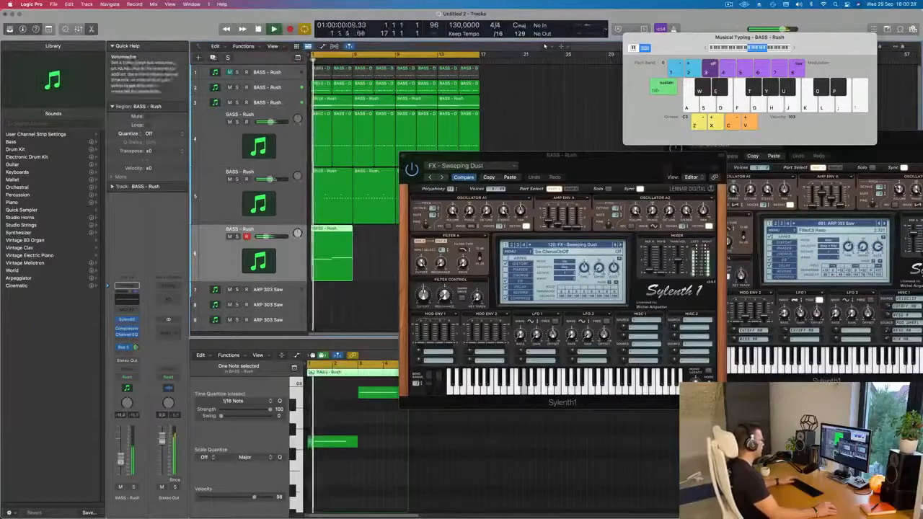
{"action": "left_click_drag", "start_coordinate": [465, 156], "coordinate": [667, 166]}
Repeat the sixth track's FX region up to bar 17, undo the extra repeat and select all of the track's regions
{"action": "left_click_drag", "start_coordinate": [375, 243], "coordinate": [332, 263]}
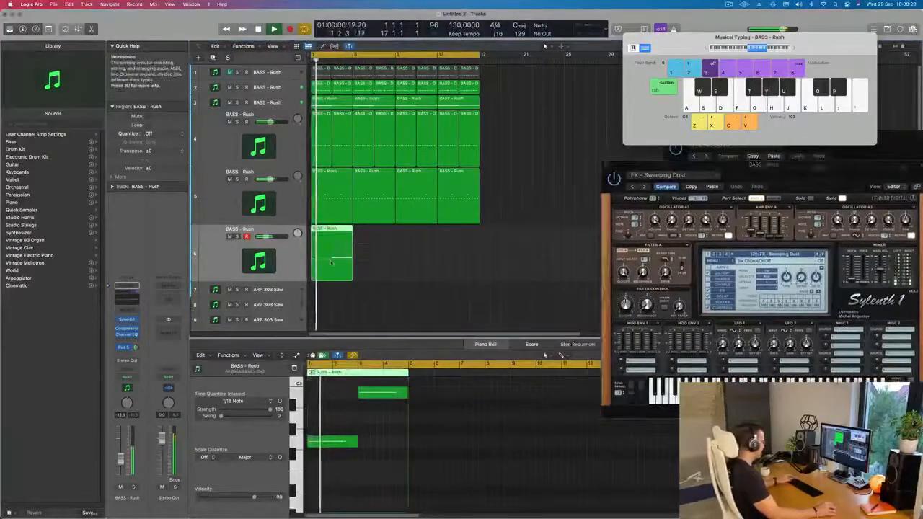
{"action": "key", "text": "super+r"}
{"action": "key", "text": "super+r"}
{"action": "key", "text": "super+r"}
{"action": "key", "text": "super+r"}
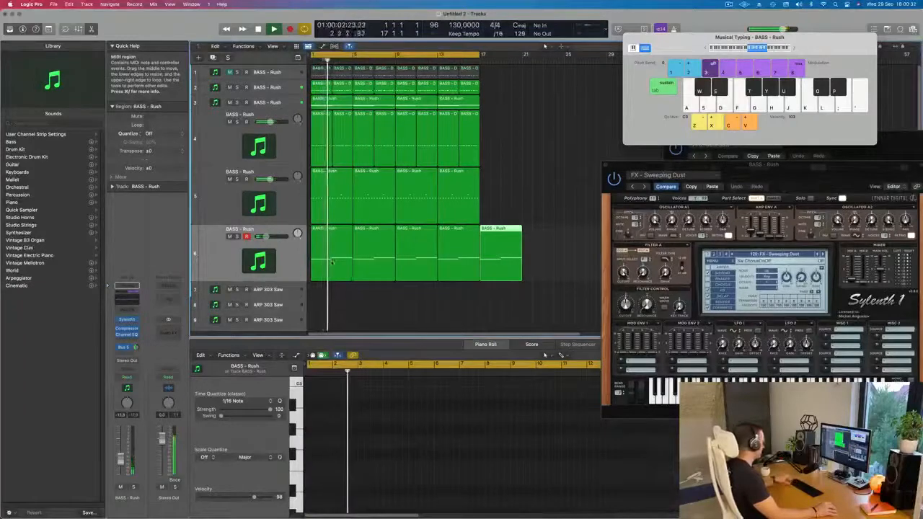
{"action": "key", "text": "super+z"}
{"action": "left_click", "coordinate": [286, 253]}
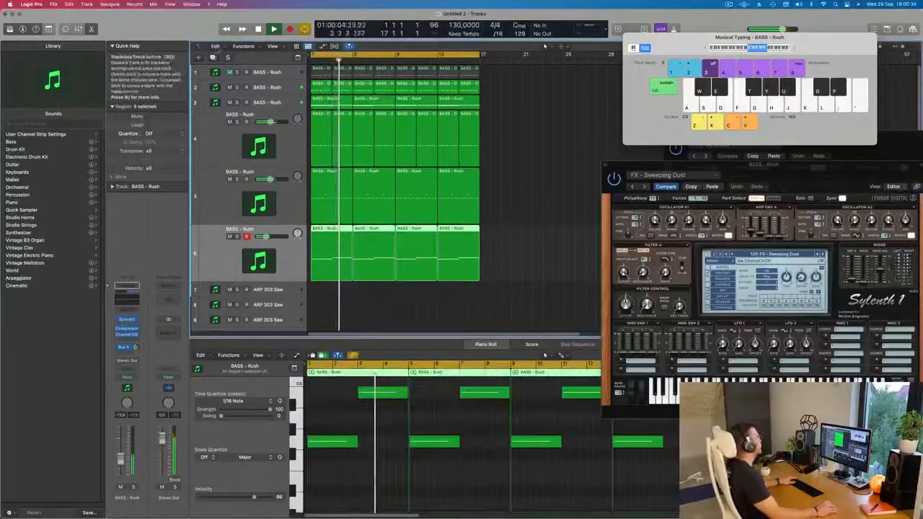
Duplicate the sixth track with its settings and fill the new seventh track with copies of the FX region up to bar 17
{"action": "left_click", "coordinate": [213, 57]}
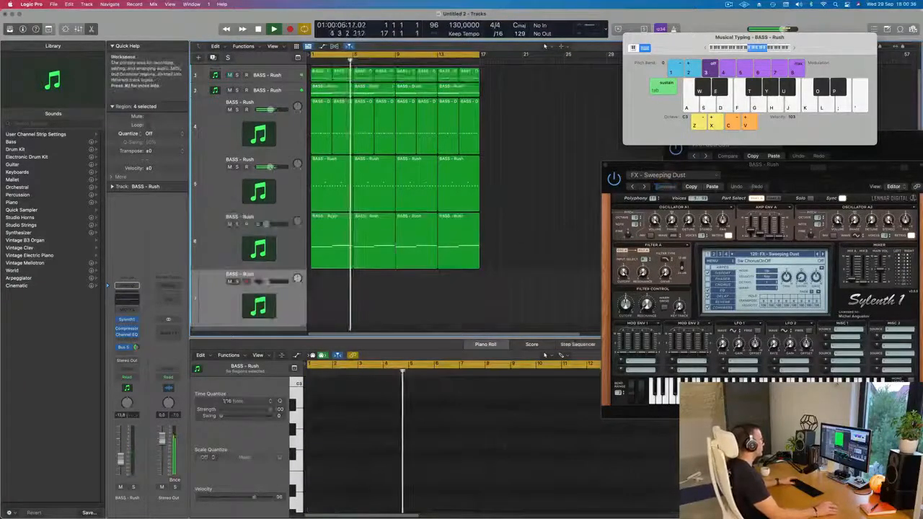
{"action": "left_click_drag", "start_coordinate": [323, 225], "coordinate": [323, 282]}
{"action": "key", "text": "super+r"}
{"action": "key", "text": "super+r"}
{"action": "key", "text": "super+r"}
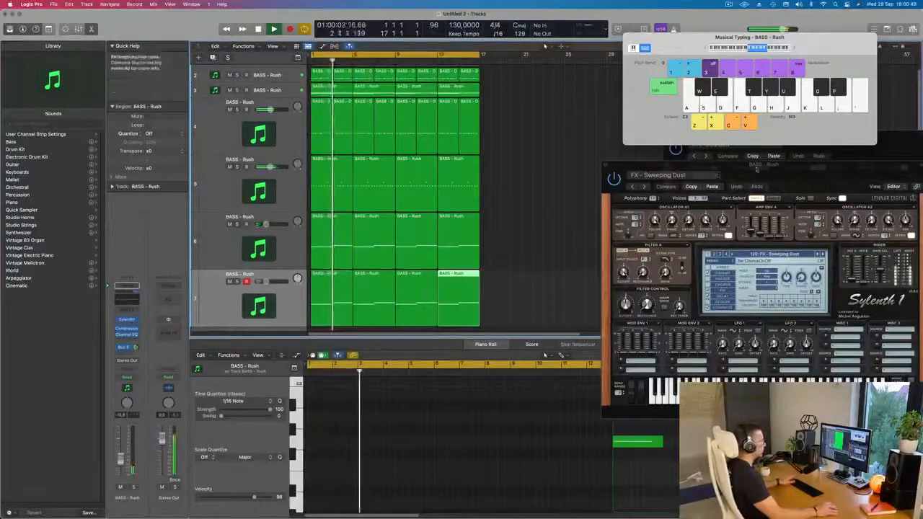
{"action": "left_click", "coordinate": [258, 306]}
{"action": "left_click", "coordinate": [239, 302]}
Open the seventh track's Sylenth1 and audition the presets before FX - Sweeping Dust, back to FX - Strange Robot, from the loop start
{"action": "key", "text": "Return"}
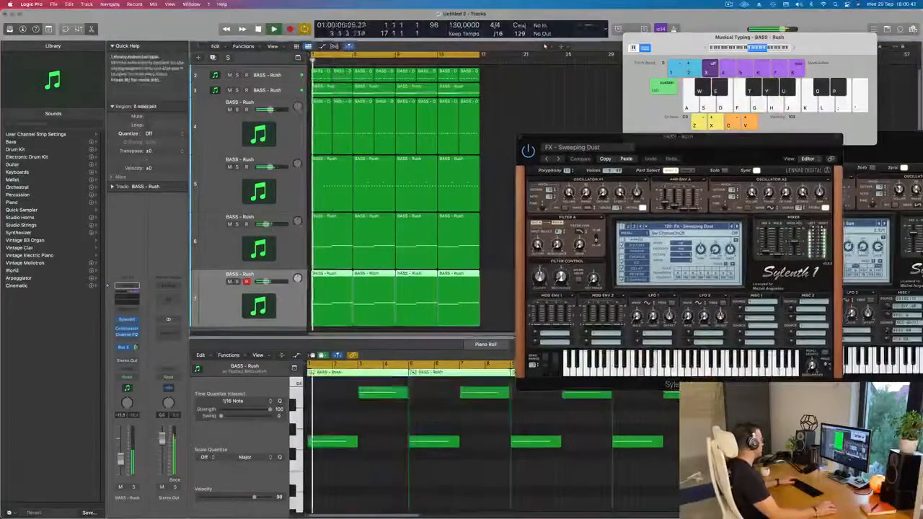
{"action": "left_click", "coordinate": [126, 319]}
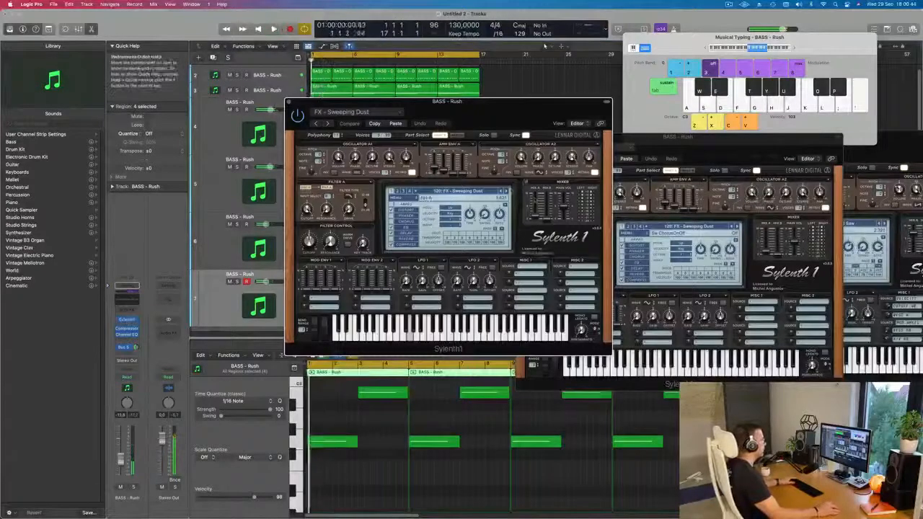
{"action": "left_click", "coordinate": [501, 191]}
{"action": "key", "text": "space"}
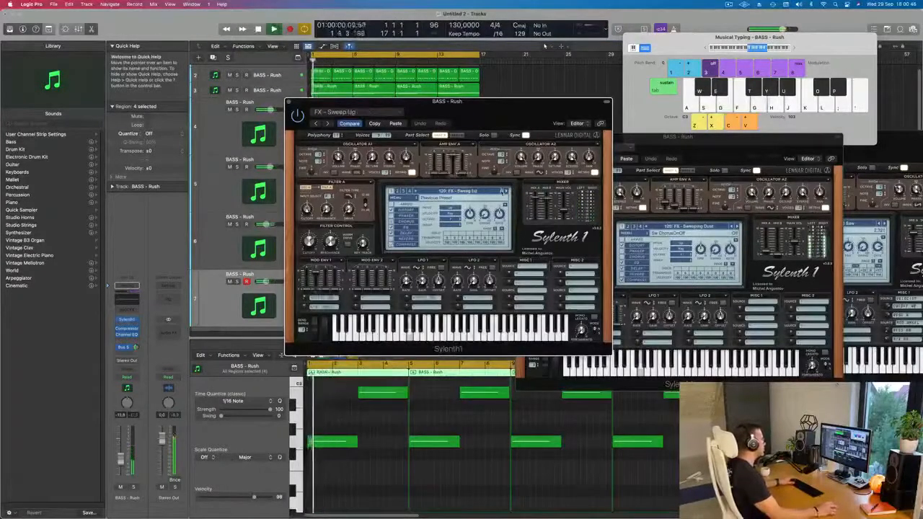
{"action": "left_click", "coordinate": [503, 192]}
{"action": "left_click", "coordinate": [503, 192]}
{"action": "left_click", "coordinate": [503, 192]}
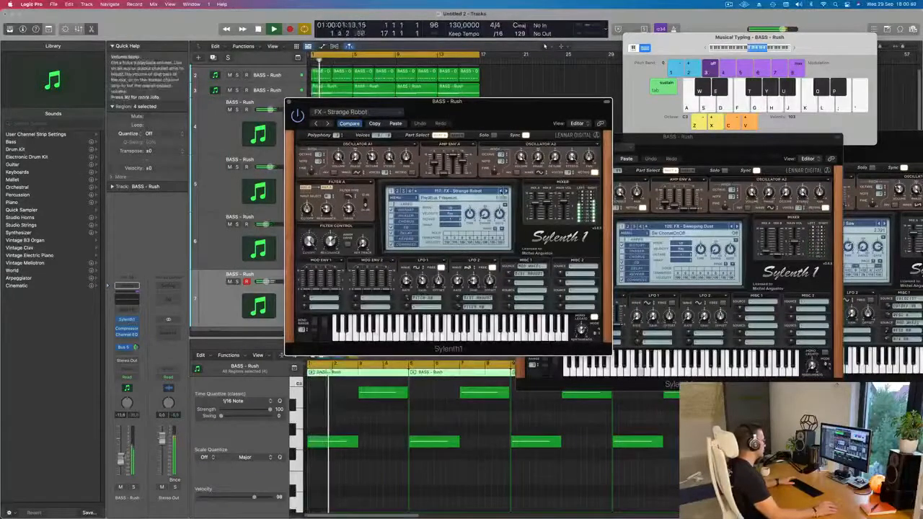
{"action": "key", "text": "space"}
{"action": "key", "text": "space"}
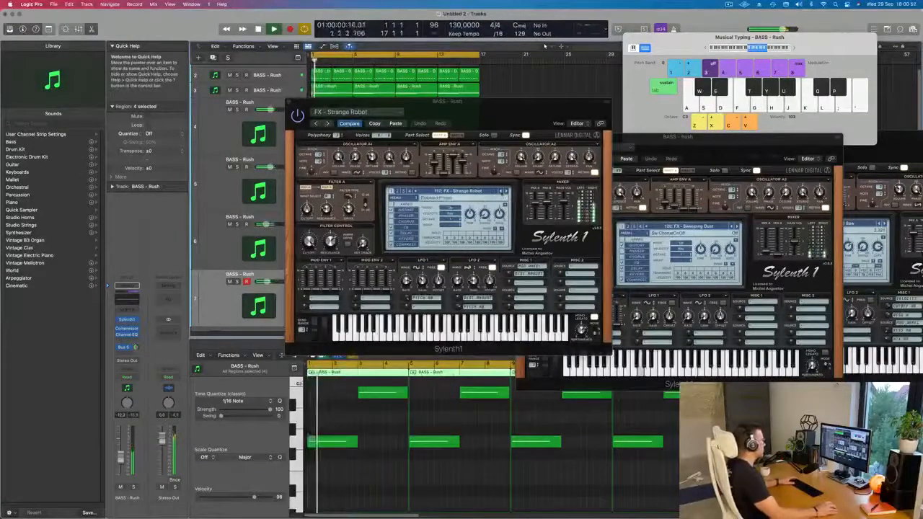
Audition the FX presets before Strange Robot one by one, back to FX - Robot, on the seventh track
{"action": "left_click", "coordinate": [501, 192]}
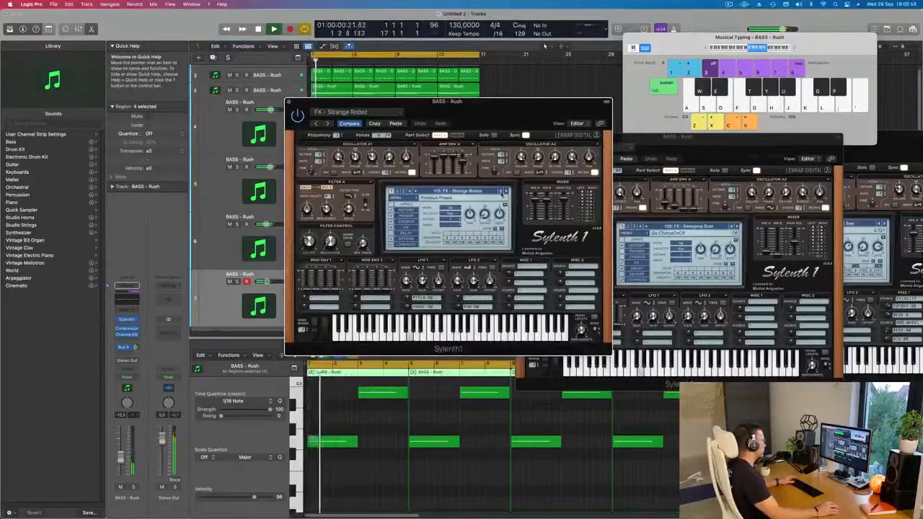
{"action": "left_click", "coordinate": [501, 192]}
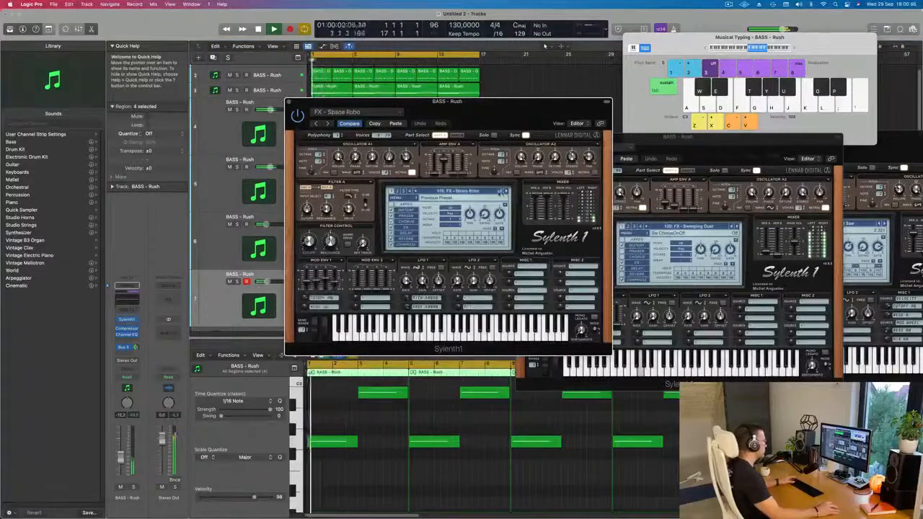
{"action": "left_click", "coordinate": [501, 191]}
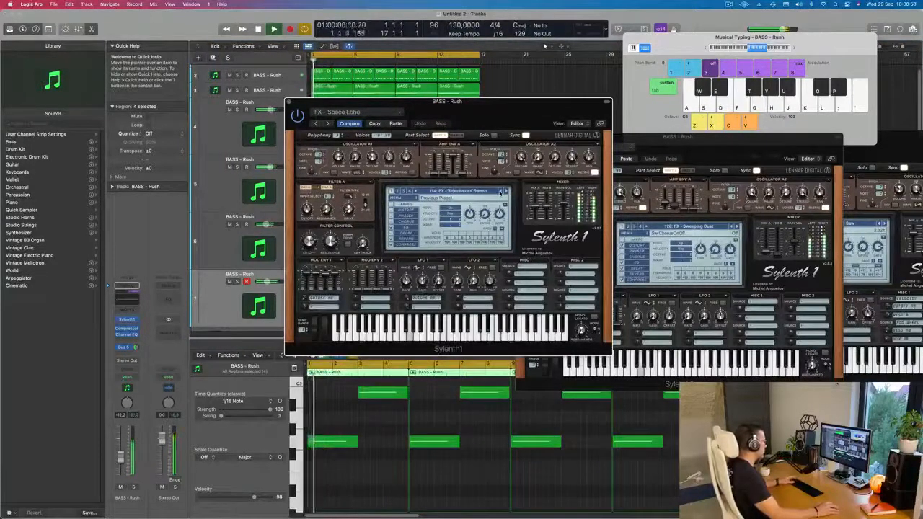
{"action": "left_click", "coordinate": [501, 192]}
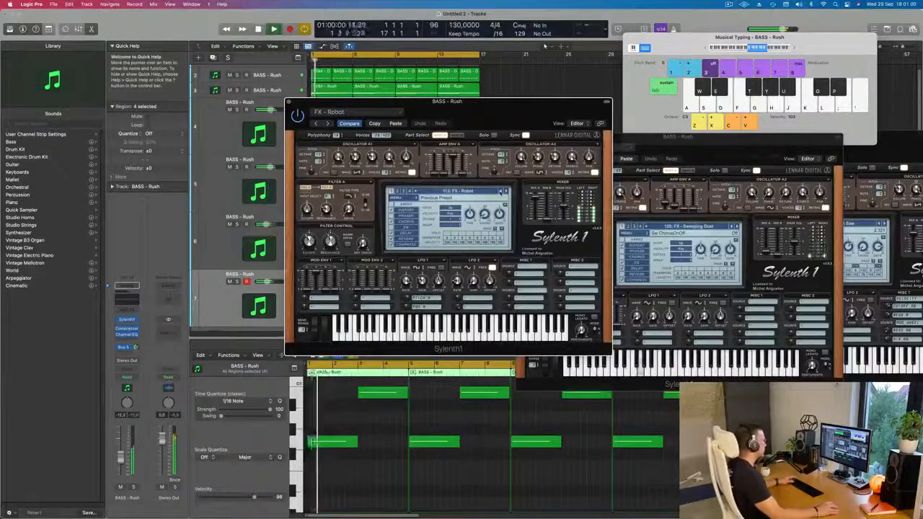
Audition the FX presets before Robot one by one, back to FX - Low Energy, restarting playback along the way
{"action": "left_click", "coordinate": [500, 192]}
{"action": "left_click", "coordinate": [500, 192]}
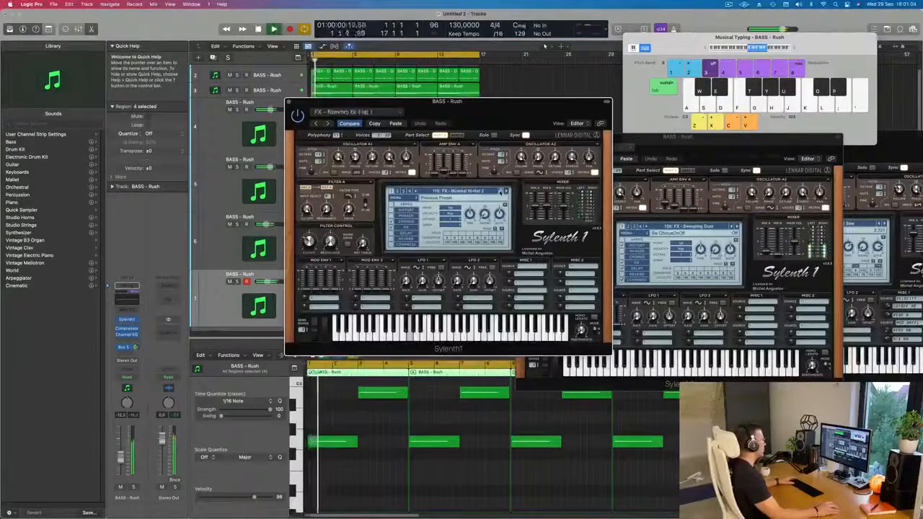
{"action": "left_click", "coordinate": [500, 192]}
{"action": "left_click", "coordinate": [500, 192]}
{"action": "left_click", "coordinate": [501, 192]}
{"action": "left_click", "coordinate": [500, 192]}
{"action": "key", "text": "space"}
{"action": "left_click", "coordinate": [500, 192]}
{"action": "key", "text": "space"}
{"action": "left_click", "coordinate": [501, 192]}
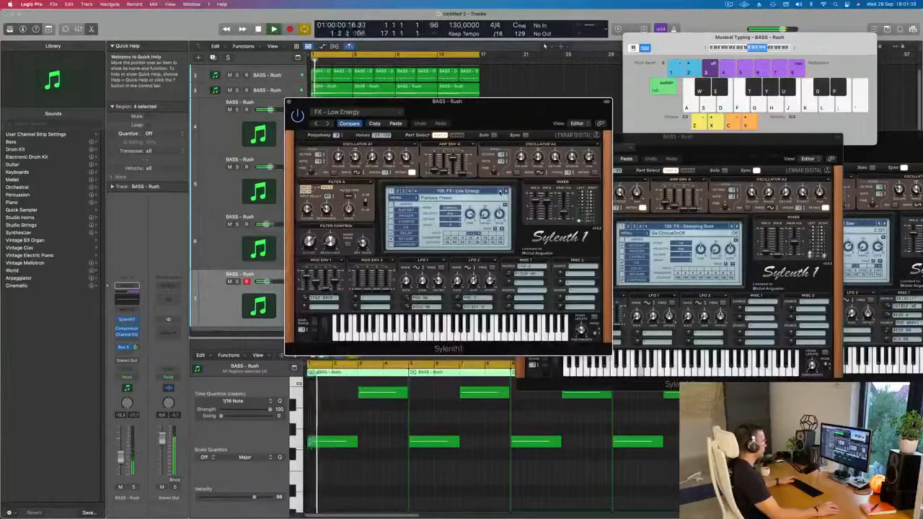
Step back through FX - Kick 01, FX - Alien Drone and BASS - Zeppelin to BASS - Wippenberg, and shift the synth window
{"action": "left_click", "coordinate": [501, 192]}
{"action": "left_click", "coordinate": [500, 192]}
{"action": "left_click", "coordinate": [501, 192]}
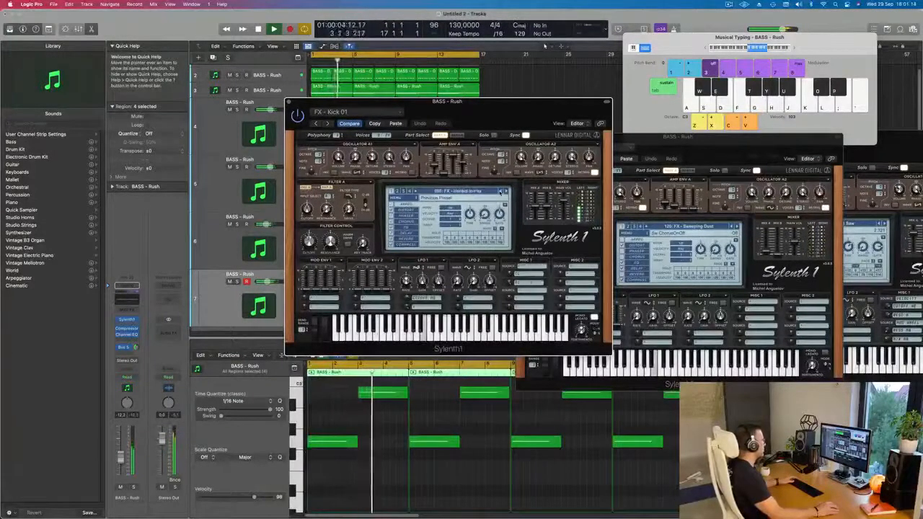
{"action": "left_click", "coordinate": [501, 192]}
{"action": "left_click", "coordinate": [500, 191]}
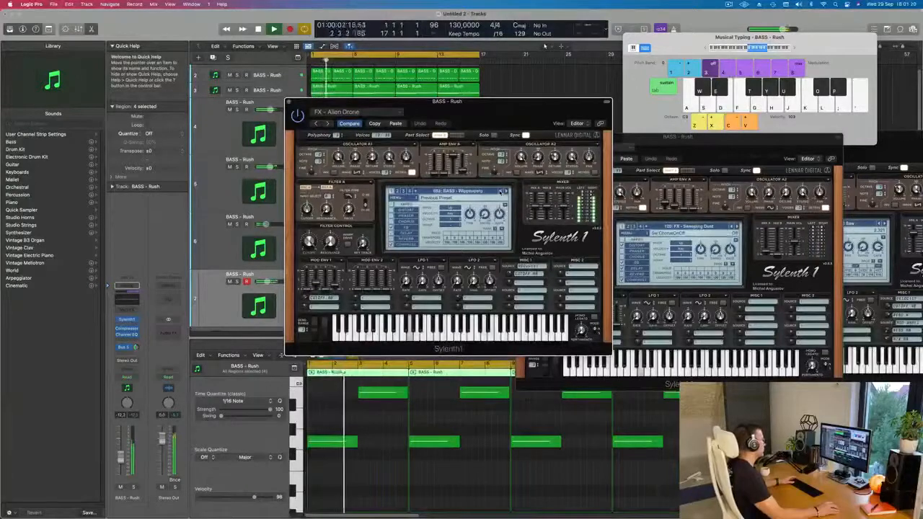
{"action": "left_click", "coordinate": [500, 192]}
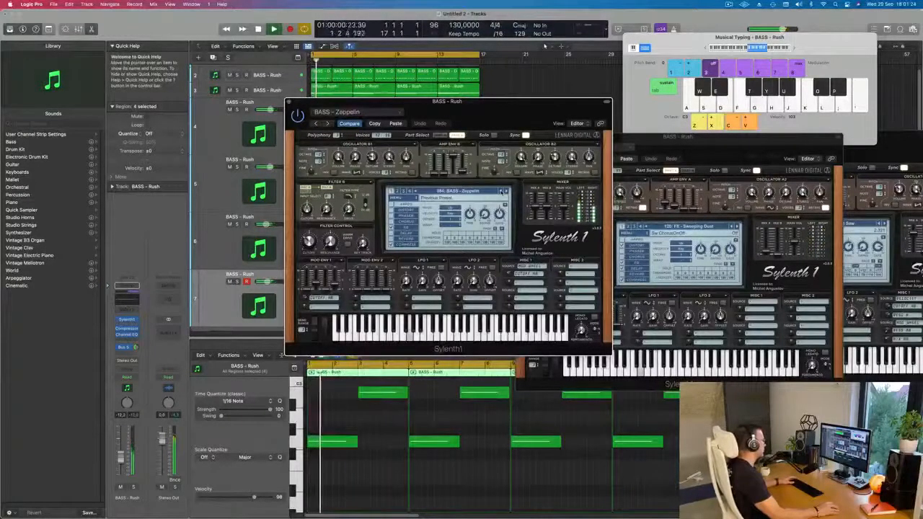
{"action": "left_click", "coordinate": [500, 192]}
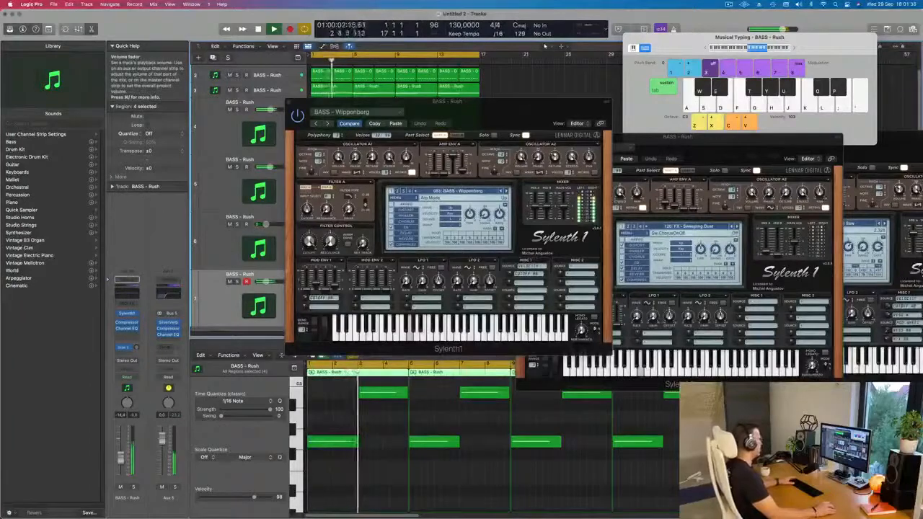
{"action": "left_click_drag", "start_coordinate": [485, 125], "coordinate": [562, 149]}
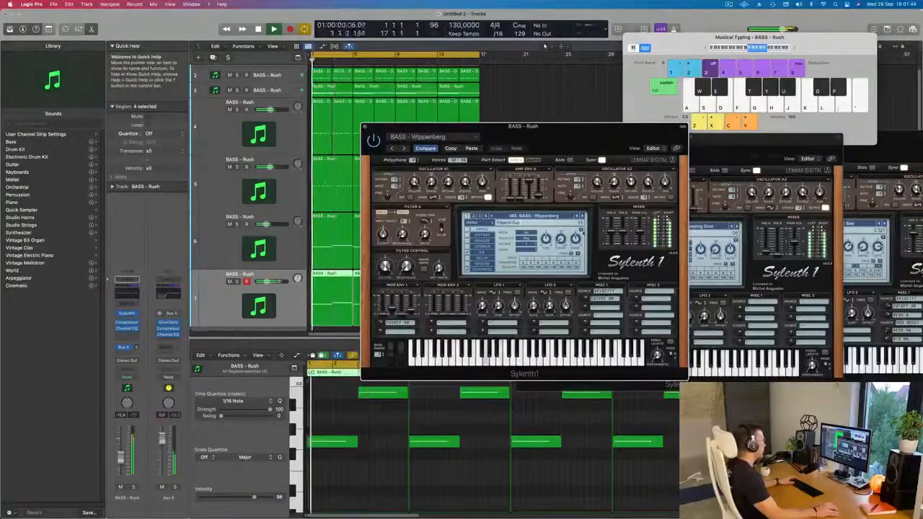
{"action": "left_click", "coordinate": [364, 453]}
{"action": "key", "text": "super+a"}
{"action": "key", "text": "Delete"}
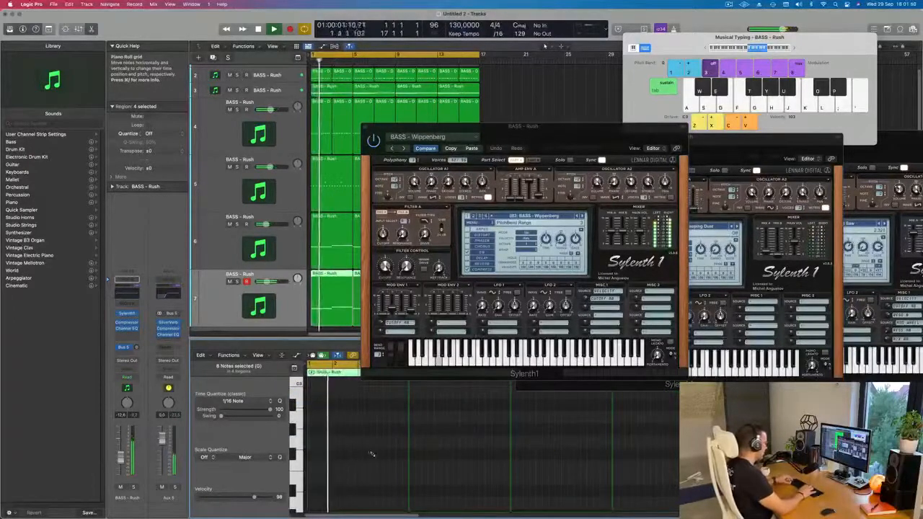
{"action": "key", "text": "super+z"}
Audition the BASS presets before Wippenberg one by one, back to BASS - Sub Bass, on the seventh track
{"action": "left_click_drag", "start_coordinate": [601, 145], "coordinate": [528, 135]}
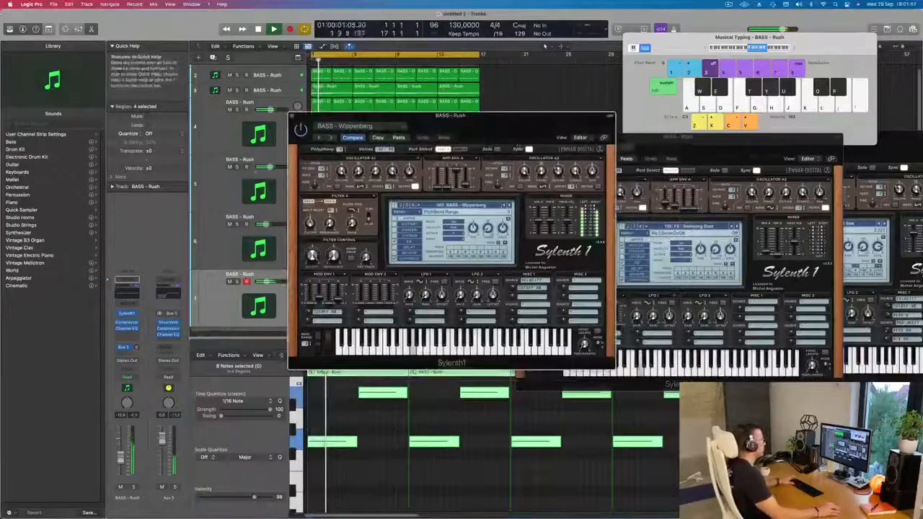
{"action": "left_click", "coordinate": [274, 29]}
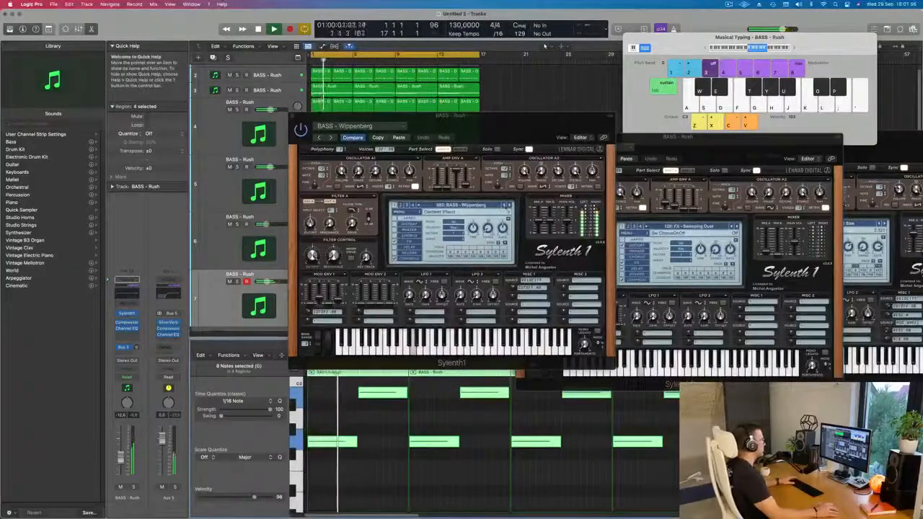
{"action": "left_click", "coordinate": [505, 206]}
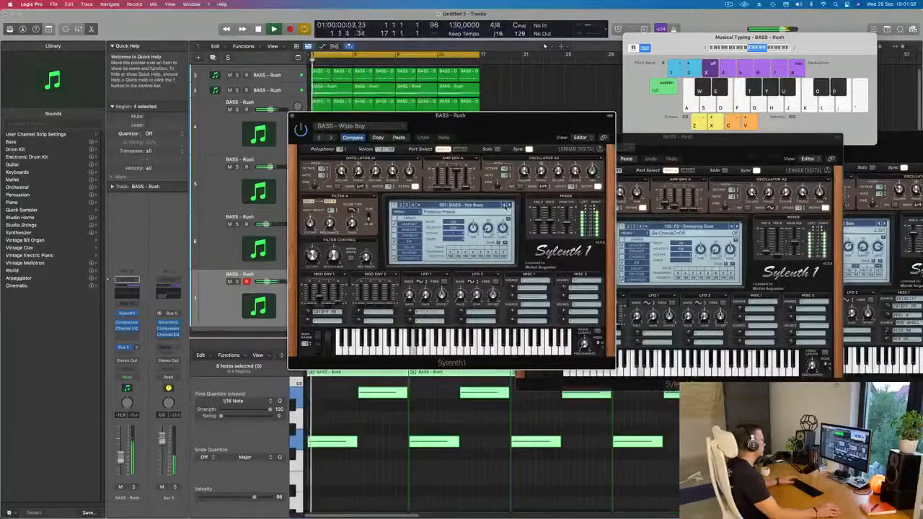
{"action": "left_click", "coordinate": [507, 206]}
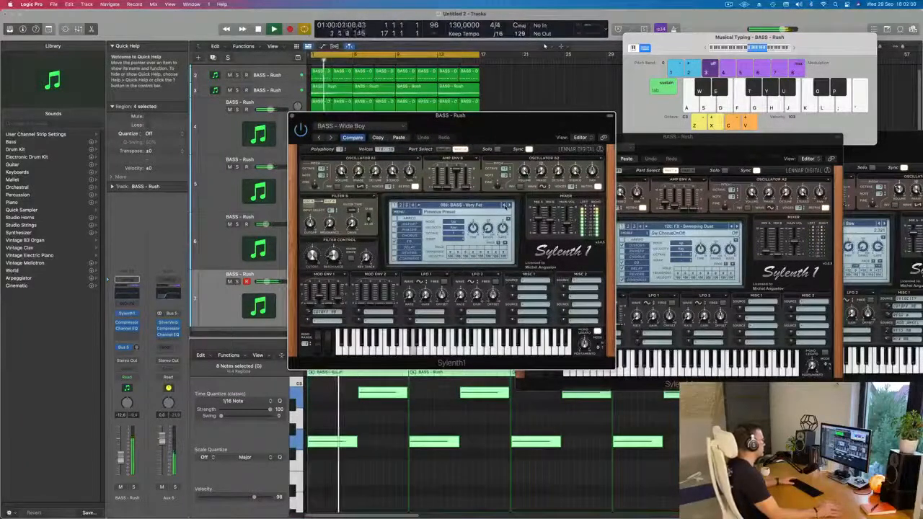
{"action": "left_click", "coordinate": [507, 206]}
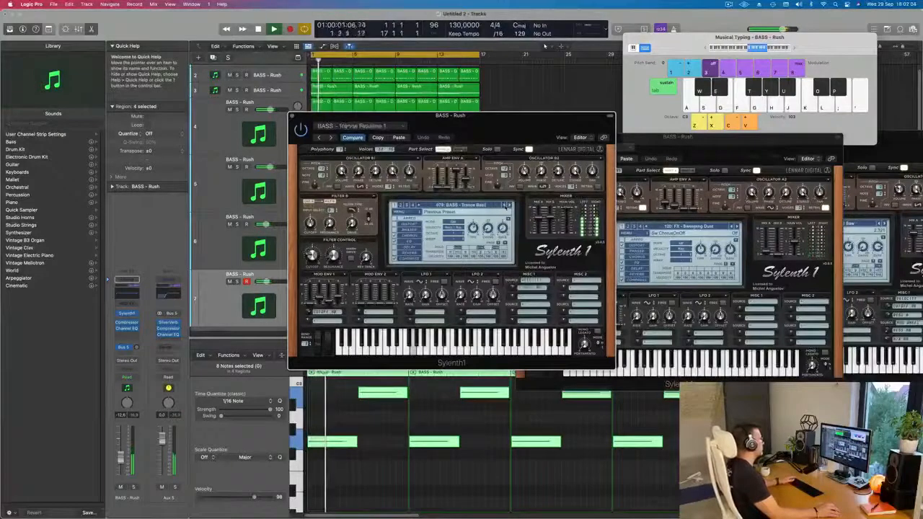
{"action": "left_click", "coordinate": [507, 205]}
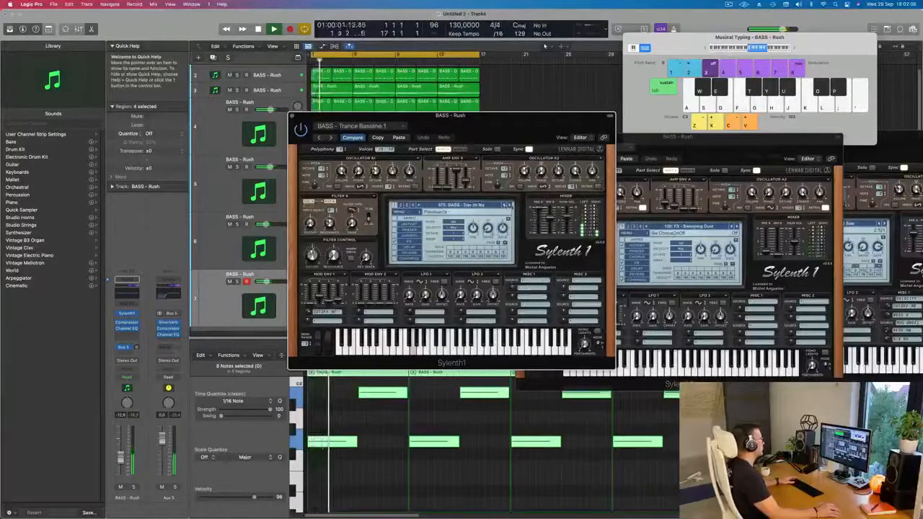
{"action": "left_click", "coordinate": [509, 205]}
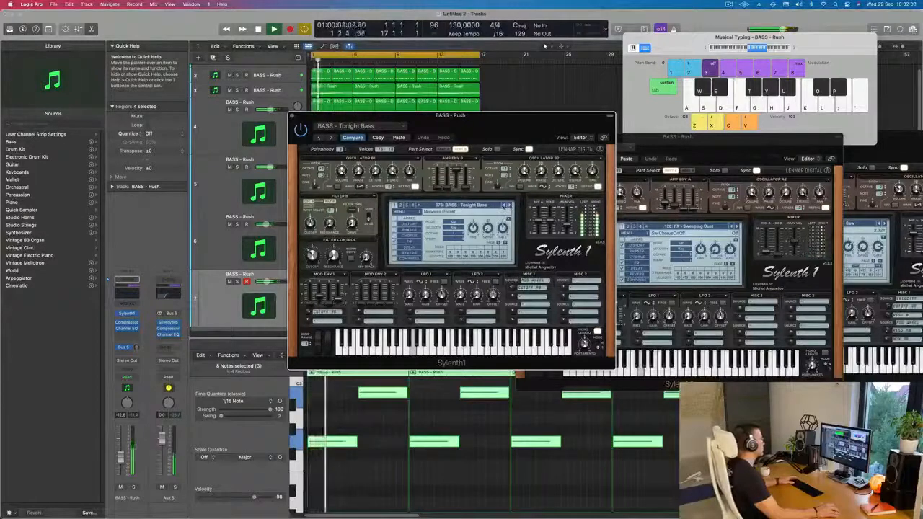
{"action": "left_click", "coordinate": [507, 206]}
{"action": "left_click", "coordinate": [504, 205]}
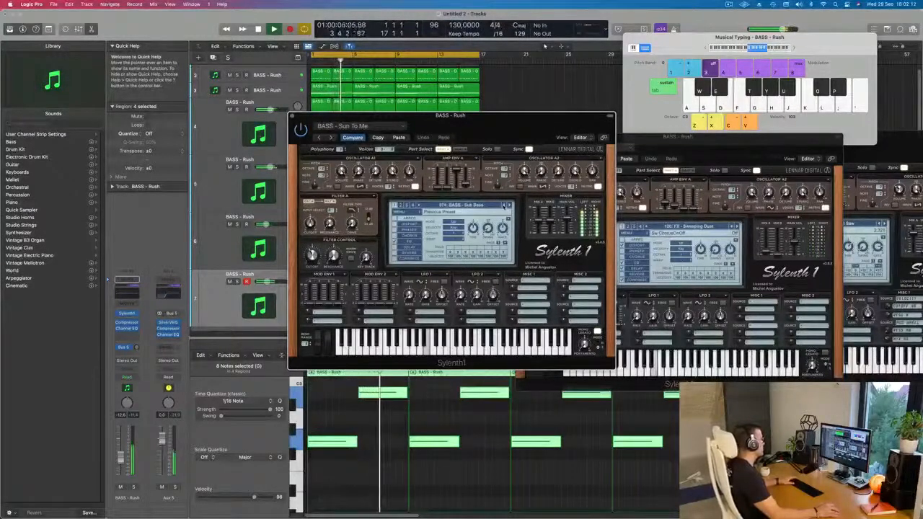
Insert the Arpeggiator MIDI plug-in on the seventh track, place its window beside the synth and switch to the next preset
{"action": "left_click", "coordinate": [129, 303]}
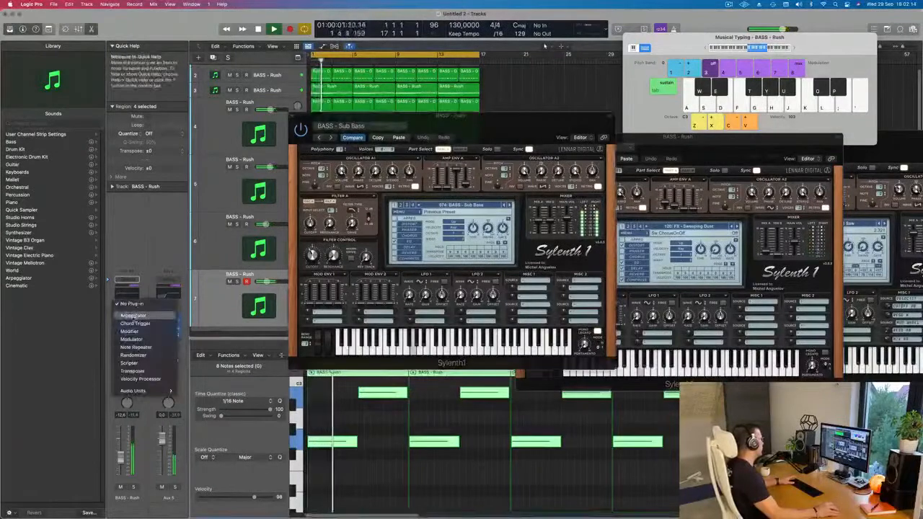
{"action": "left_click", "coordinate": [473, 132]}
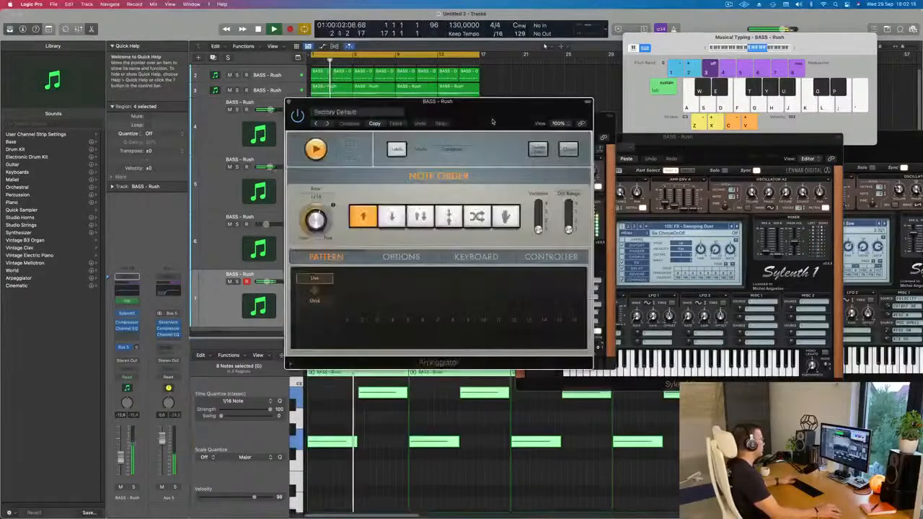
{"action": "left_click_drag", "start_coordinate": [494, 120], "coordinate": [788, 117]}
{"action": "left_click_drag", "start_coordinate": [522, 126], "coordinate": [510, 144]}
{"action": "left_click", "coordinate": [496, 221]}
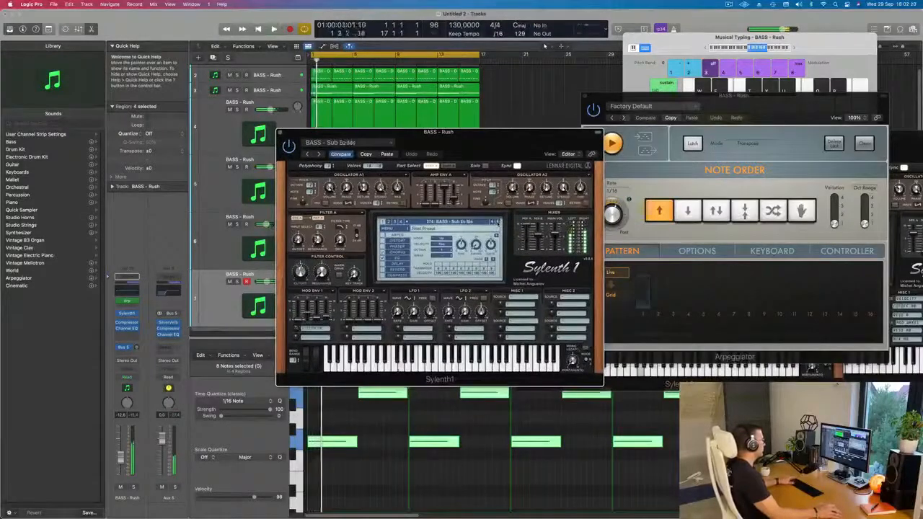
Audition the BASS presets one by one on the seventh track, from BASS - Sub Bass forward to BASS - Wippenberg
{"action": "left_click", "coordinate": [496, 222]}
{"action": "left_click", "coordinate": [496, 221]}
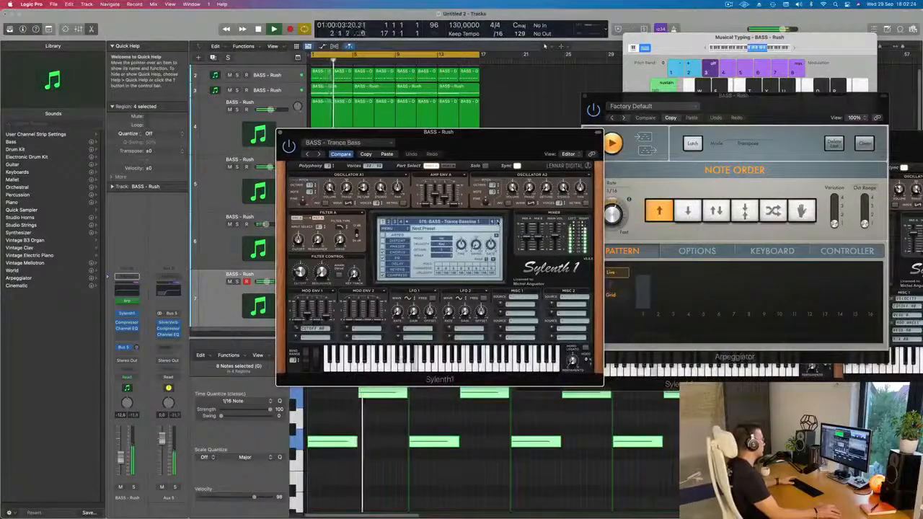
{"action": "left_click", "coordinate": [496, 221]}
{"action": "left_click", "coordinate": [496, 222]}
{"action": "left_click", "coordinate": [496, 221]}
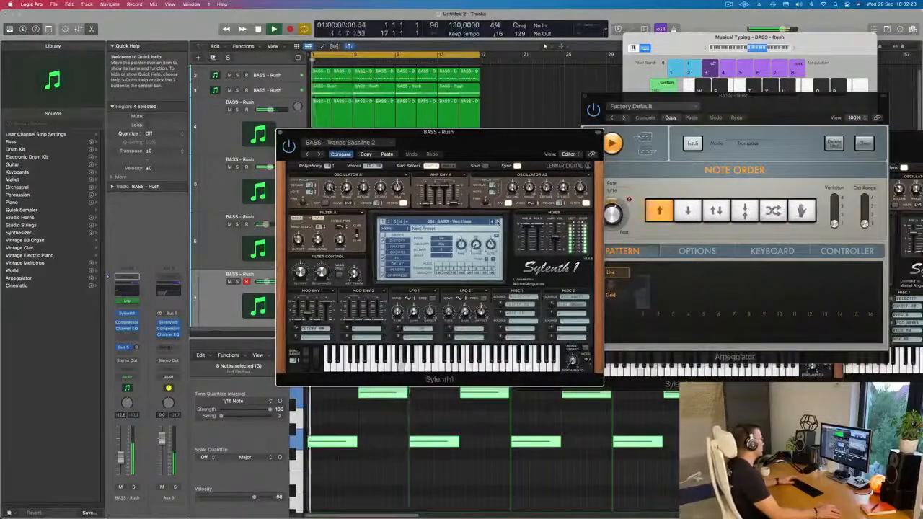
{"action": "left_click", "coordinate": [496, 222]}
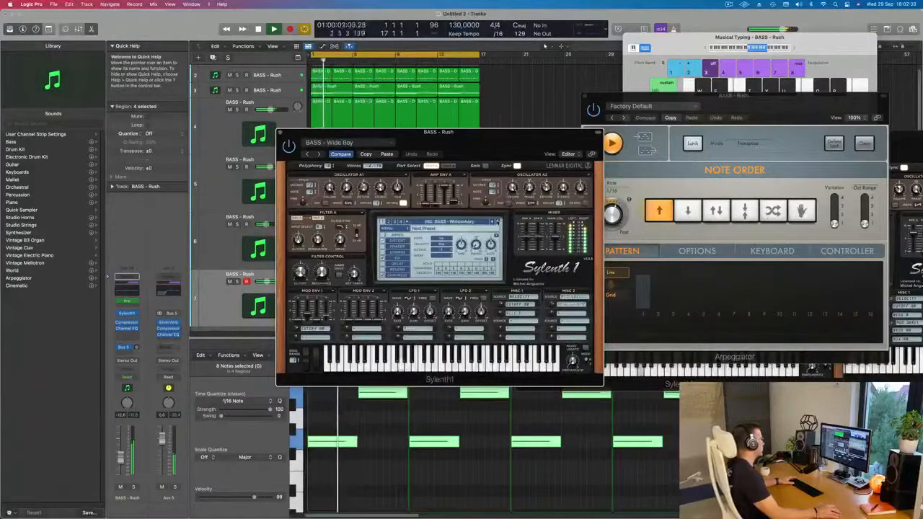
Move the seventh track's synth window clear of the arrangement, restart playback and close the synth window
{"action": "left_click_drag", "start_coordinate": [500, 150], "coordinate": [642, 153]}
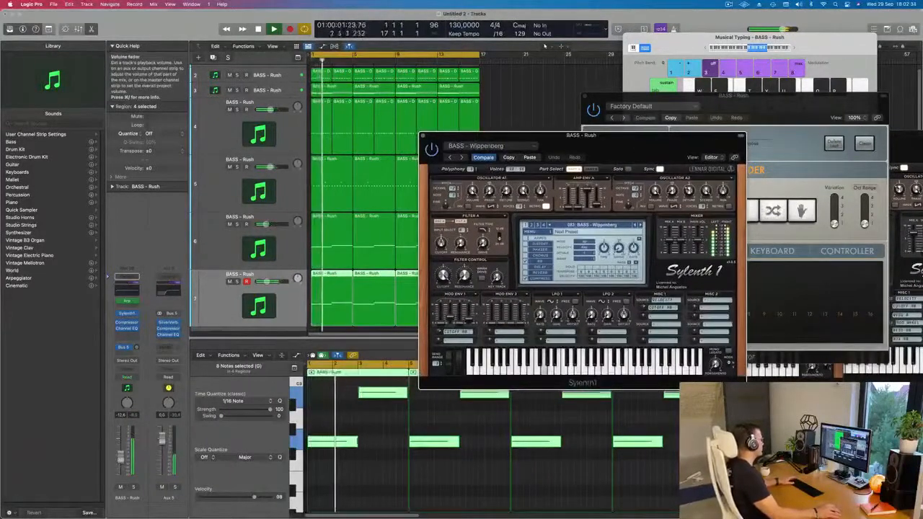
{"action": "left_click_drag", "start_coordinate": [642, 154], "coordinate": [496, 241]}
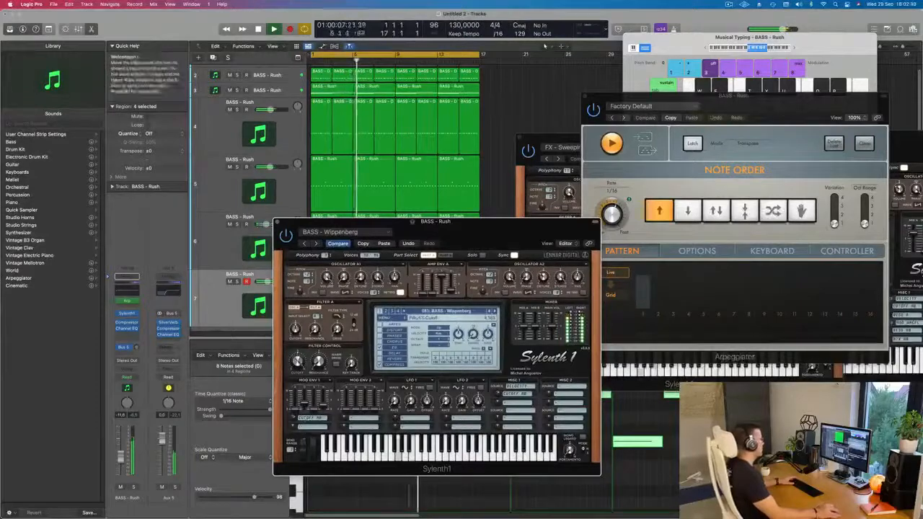
{"action": "left_click_drag", "start_coordinate": [462, 228], "coordinate": [485, 222]}
{"action": "key", "text": "space"}
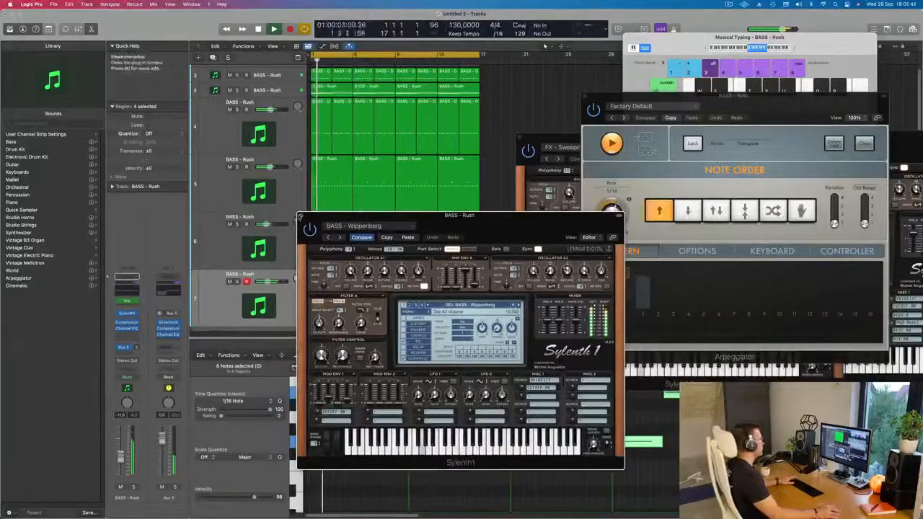
{"action": "left_click", "coordinate": [300, 216]}
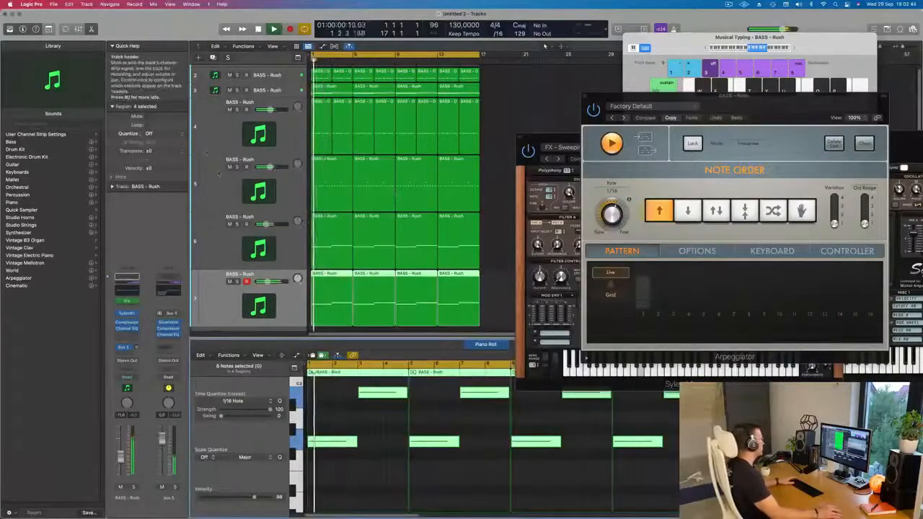
Mute the fifth and third tracks, and open the fourth track's synth to check its sound before closing it
{"action": "left_click", "coordinate": [229, 166]}
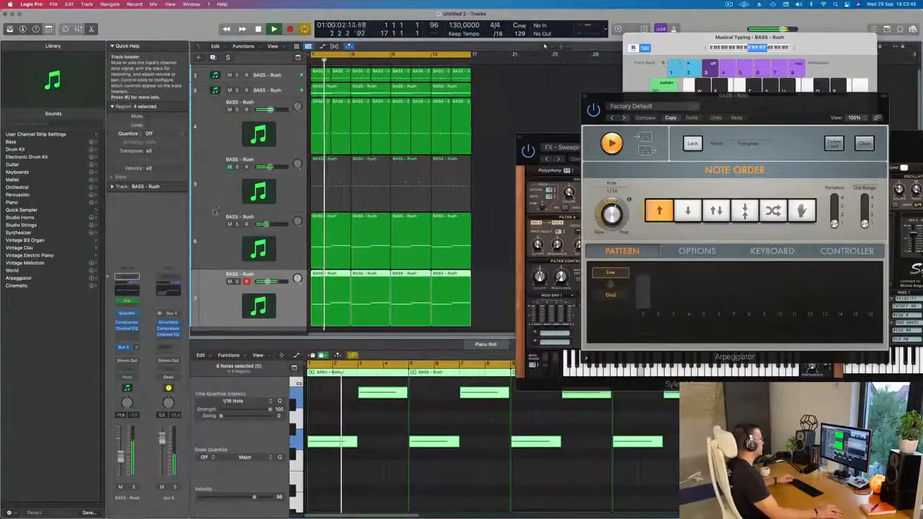
{"action": "left_click", "coordinate": [231, 140]}
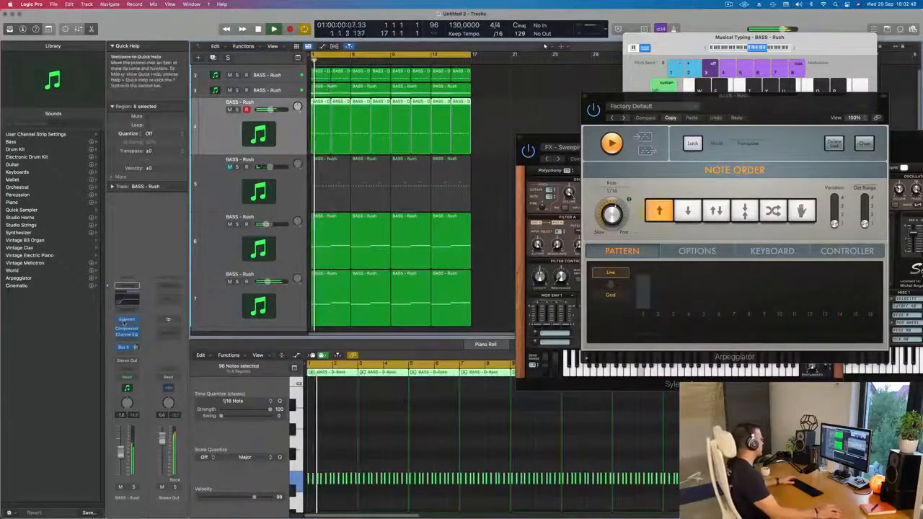
{"action": "left_click", "coordinate": [126, 320]}
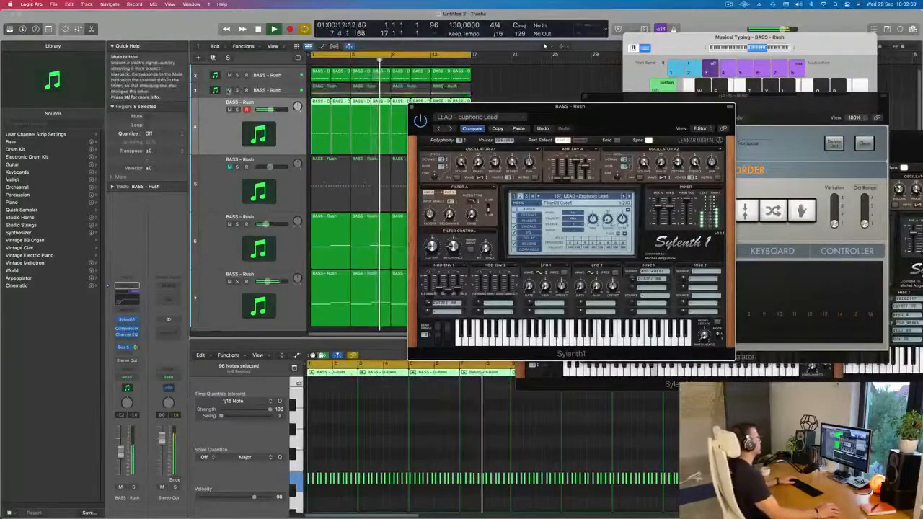
{"action": "left_click_drag", "start_coordinate": [487, 108], "coordinate": [599, 88]}
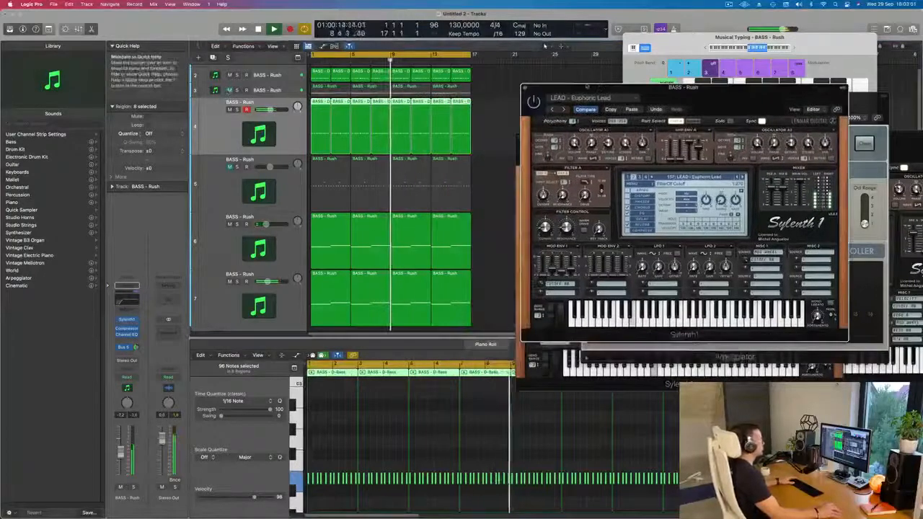
{"action": "left_click", "coordinate": [525, 88]}
Look over the track list and listen to the sixth track soloed, switching its solo off again
{"action": "scroll", "coordinate": [485, 183], "scroll_direction": "down", "scroll_amount": 5}
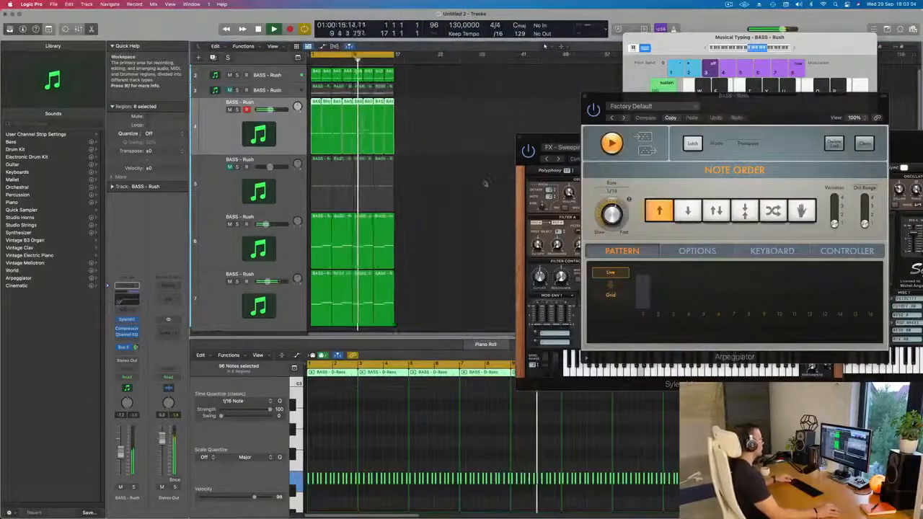
{"action": "scroll", "coordinate": [433, 188], "scroll_direction": "down", "scroll_amount": 6}
{"action": "scroll", "coordinate": [440, 187], "scroll_direction": "up", "scroll_amount": 4}
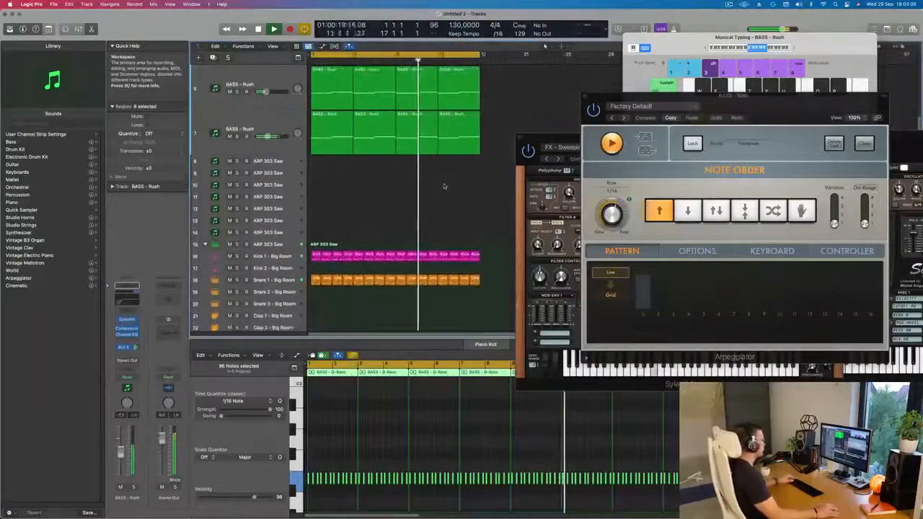
{"action": "scroll", "coordinate": [444, 186], "scroll_direction": "up", "scroll_amount": 5}
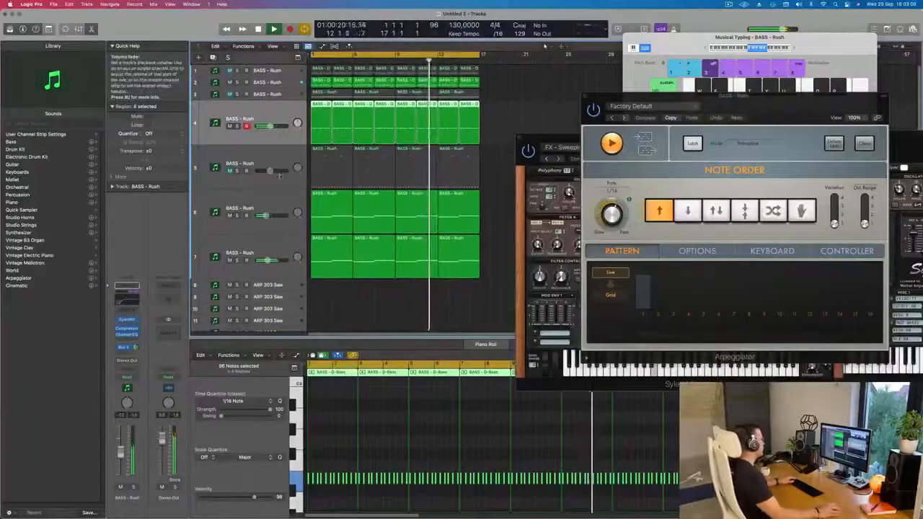
{"action": "left_click", "coordinate": [245, 205]}
{"action": "left_click", "coordinate": [237, 215]}
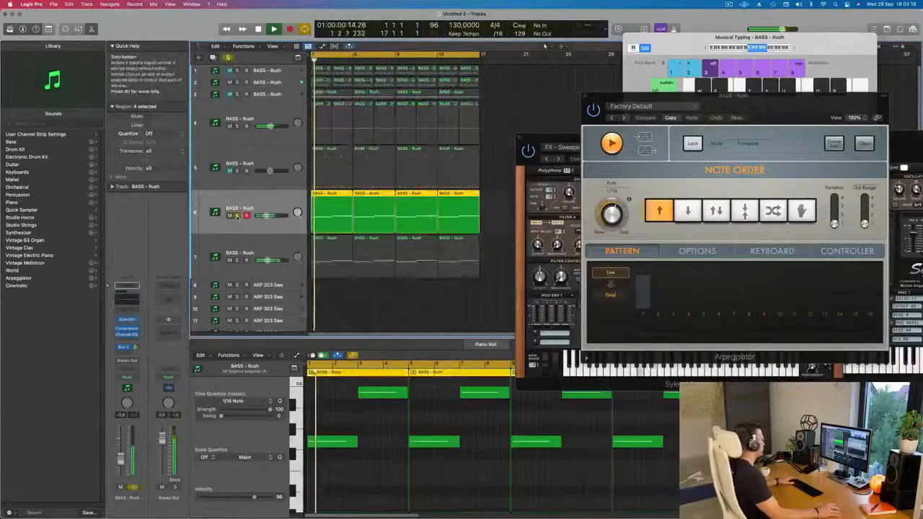
{"action": "left_click", "coordinate": [237, 215]}
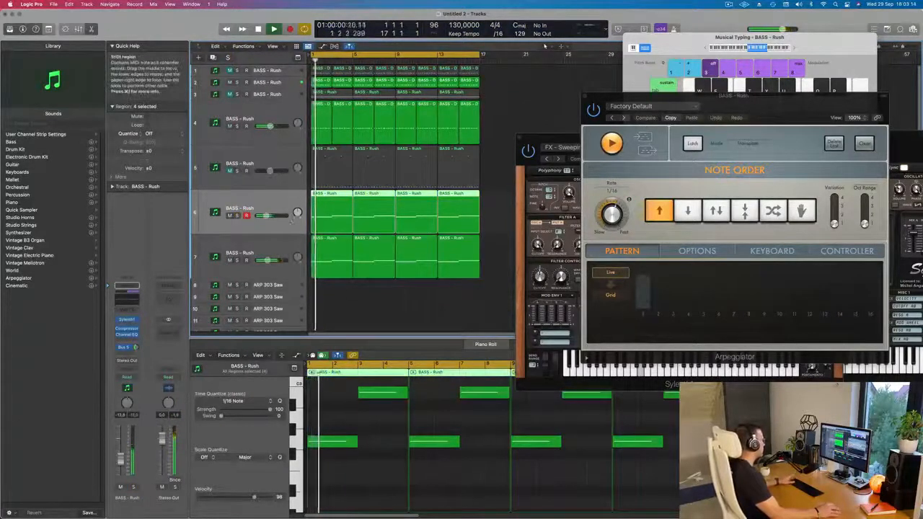
Select the seventh track and compare the mix with the fifth track unmuted and muted again
{"action": "left_click", "coordinate": [259, 243]}
{"action": "left_click", "coordinate": [229, 171]}
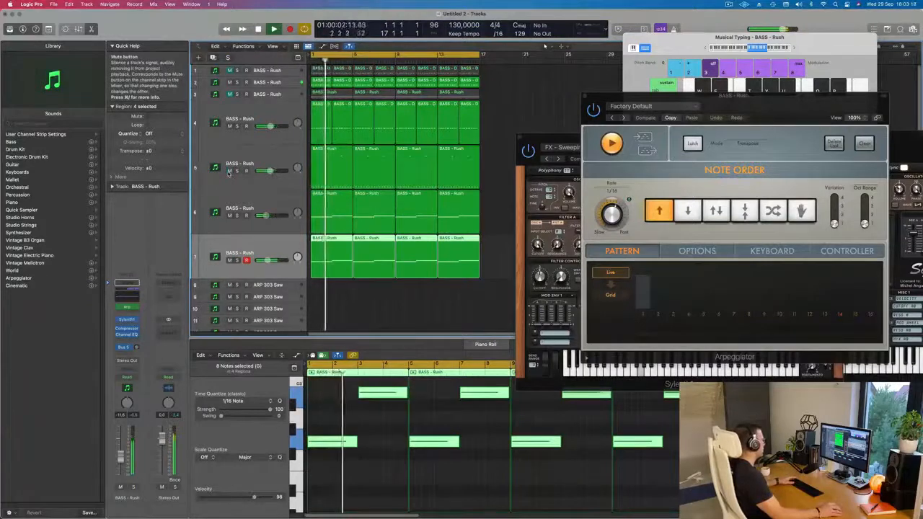
{"action": "left_click", "coordinate": [230, 171]}
Create an eighth track with the seventh track's settings and open its synth window beside the track list
{"action": "key", "text": "super+Left"}
{"action": "key", "text": "super+Up"}
{"action": "key", "text": "super+Up"}
{"action": "key", "text": "super+Up"}
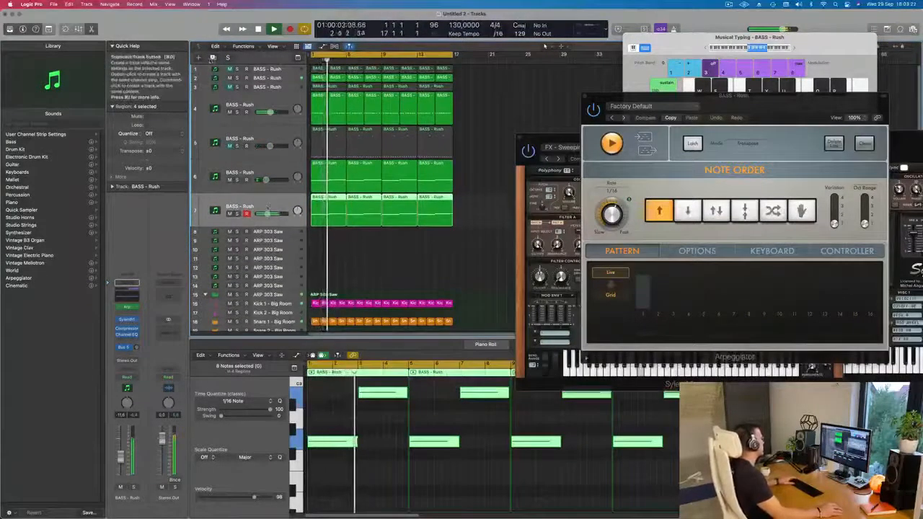
{"action": "left_click", "coordinate": [213, 57]}
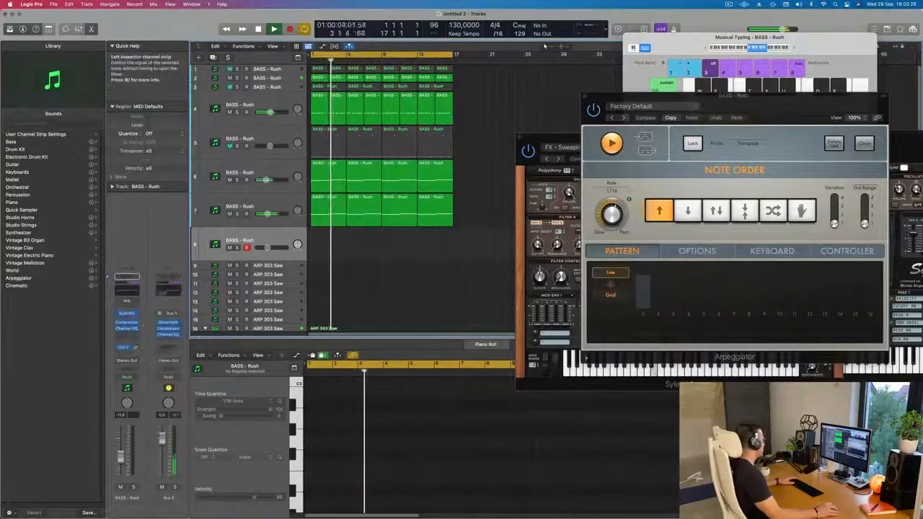
{"action": "left_click", "coordinate": [127, 315]}
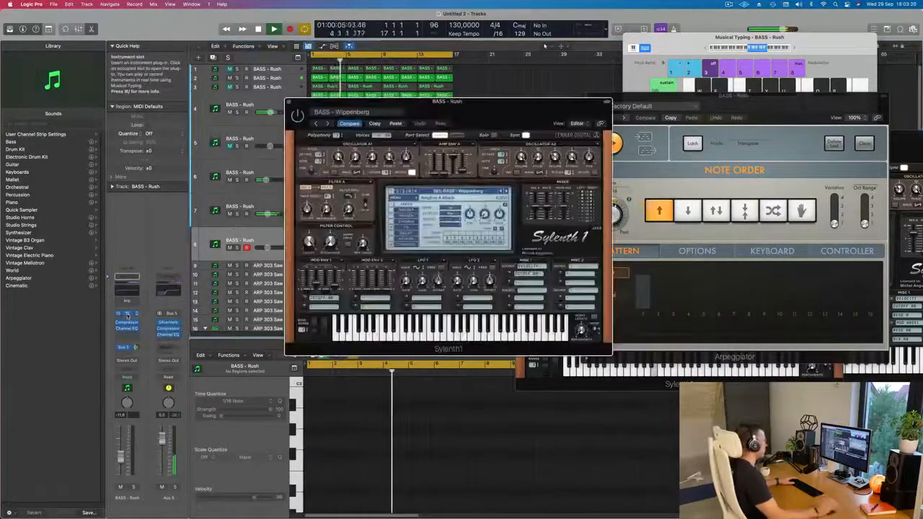
{"action": "left_click_drag", "start_coordinate": [495, 109], "coordinate": [612, 126]}
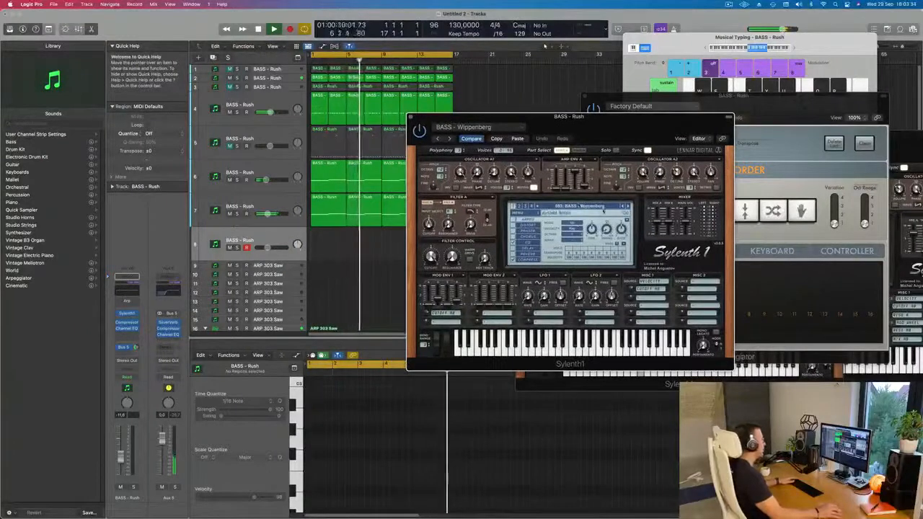
Load the LEAD - 80's Cop preset on the eighth track and adjust the track's Bus 5 send level
{"action": "left_click", "coordinate": [577, 206]}
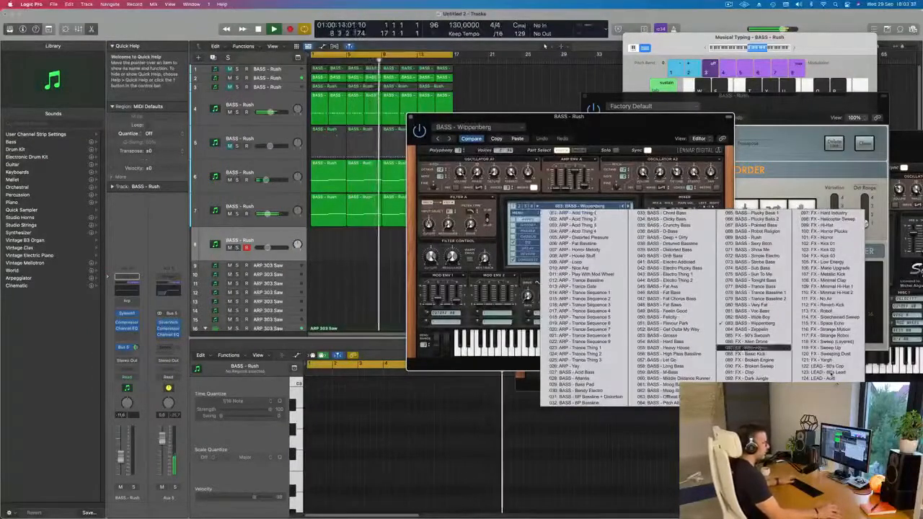
{"action": "left_click", "coordinate": [823, 372]}
{"action": "mouse_move", "coordinate": [619, 129]}
{"action": "left_mouse_down"}
{"action": "mouse_move", "coordinate": [577, 131]}
{"action": "mouse_move", "coordinate": [618, 119]}
{"action": "left_mouse_up"}
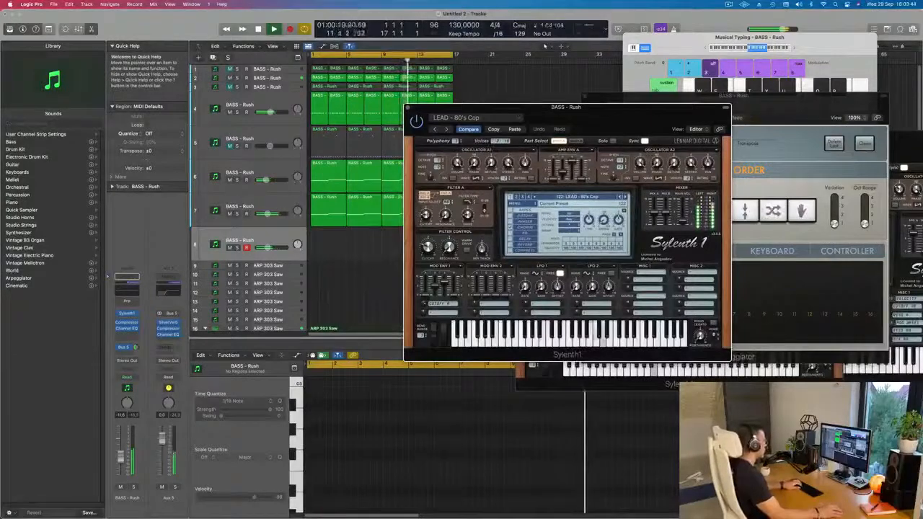
{"action": "left_click_drag", "start_coordinate": [618, 119], "coordinate": [611, 125]}
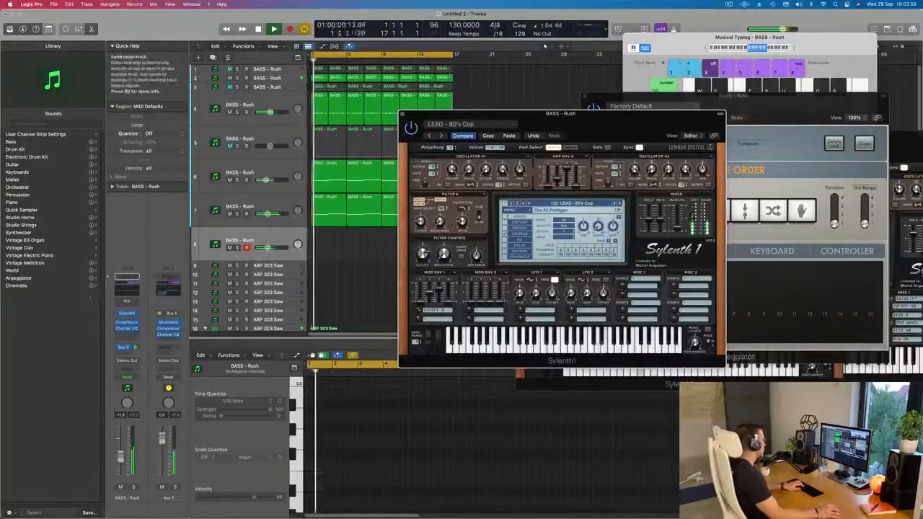
{"action": "left_click_drag", "start_coordinate": [135, 347], "coordinate": [134, 356]}
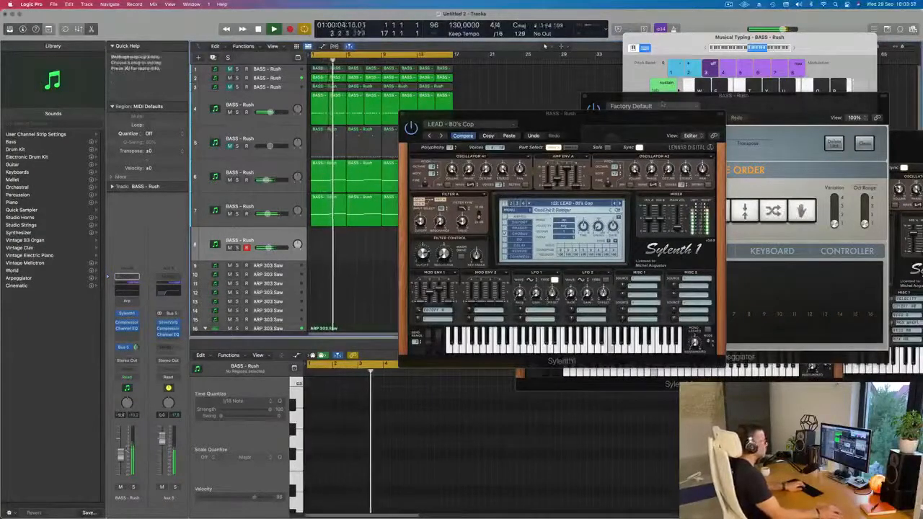
Shift the musical typing range up to octave C4 and audition the LEAD presets up to LEAD - Bad Ass Saw
{"action": "left_click", "coordinate": [793, 47]}
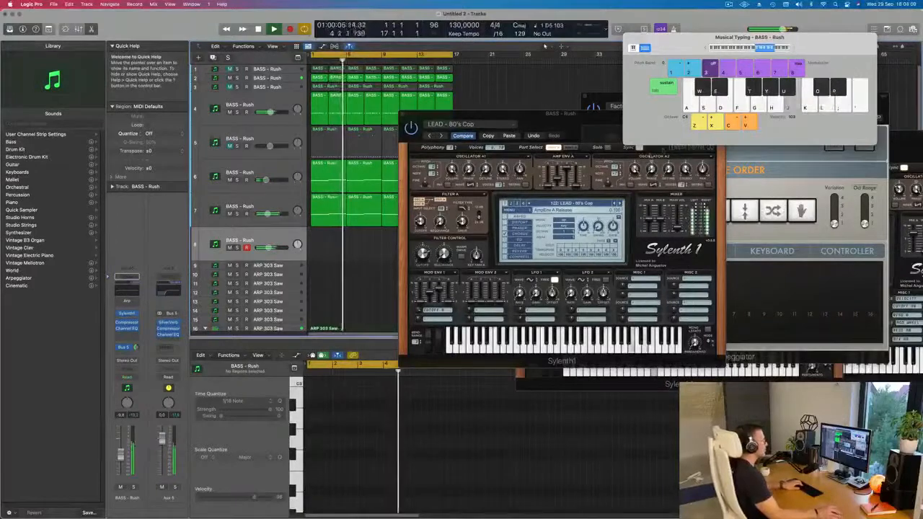
{"action": "left_click", "coordinate": [620, 204]}
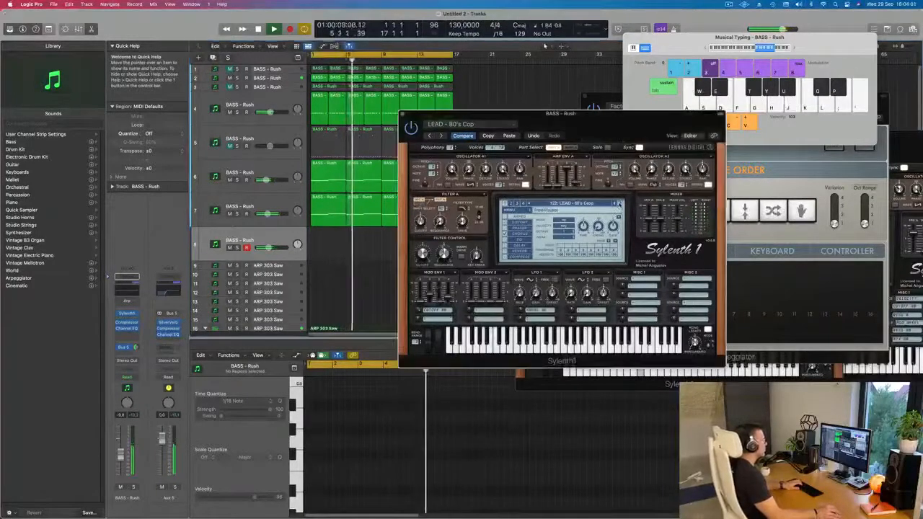
{"action": "left_click", "coordinate": [619, 205]}
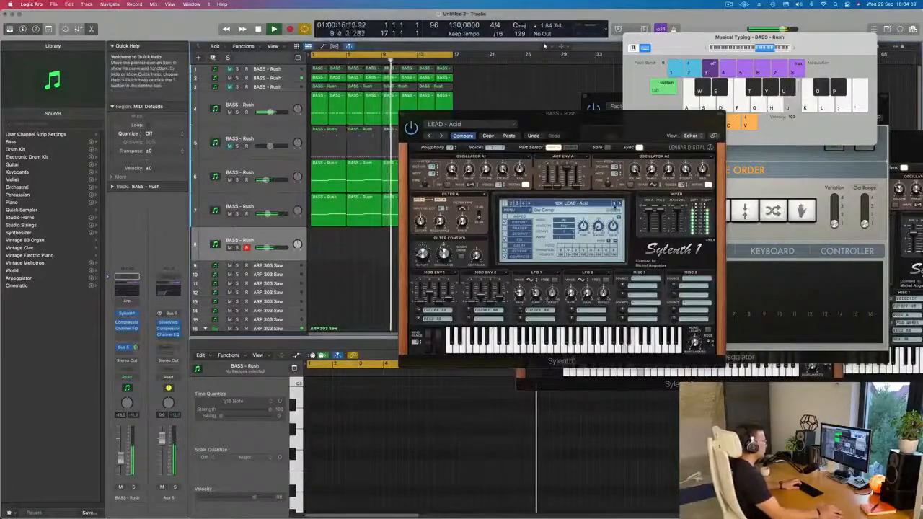
{"action": "left_click", "coordinate": [620, 204]}
{"action": "left_click", "coordinate": [619, 204]}
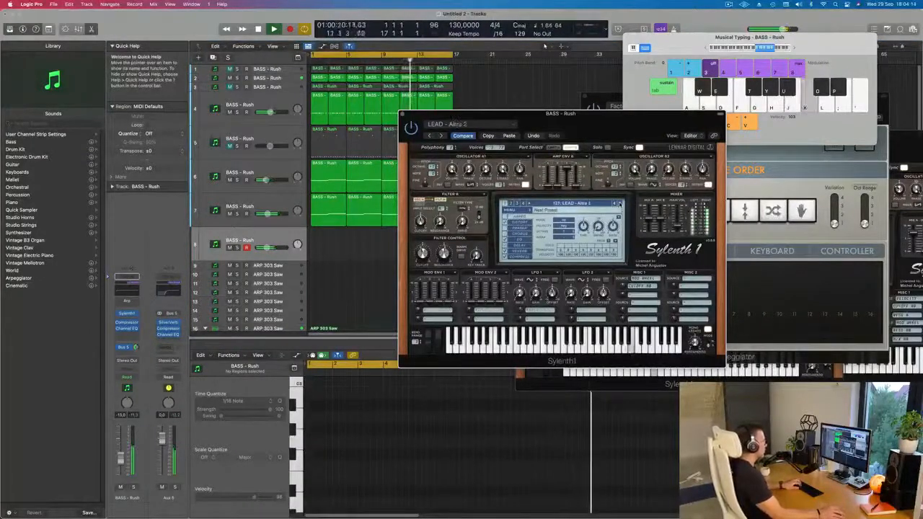
{"action": "left_click", "coordinate": [619, 204]}
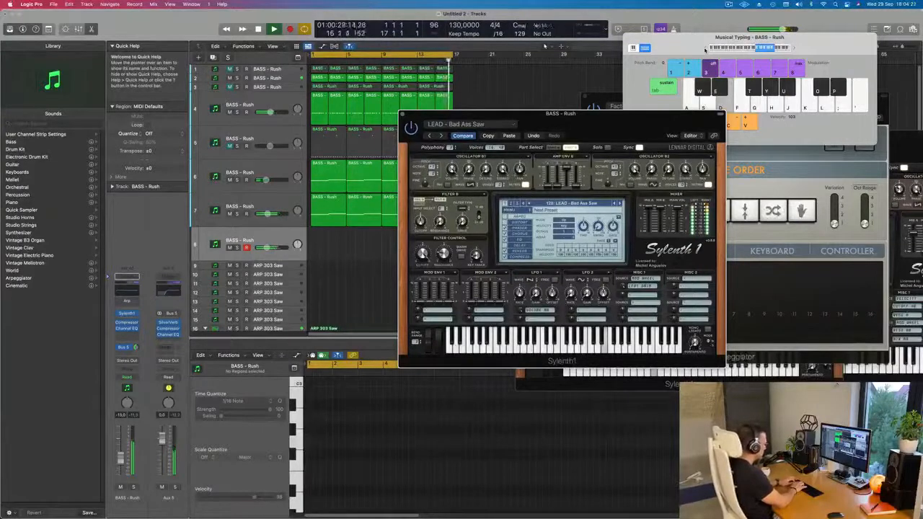
Record a slow lead melody on the eighth track with musical typing, starting from bar 1
{"action": "key", "text": "r"}
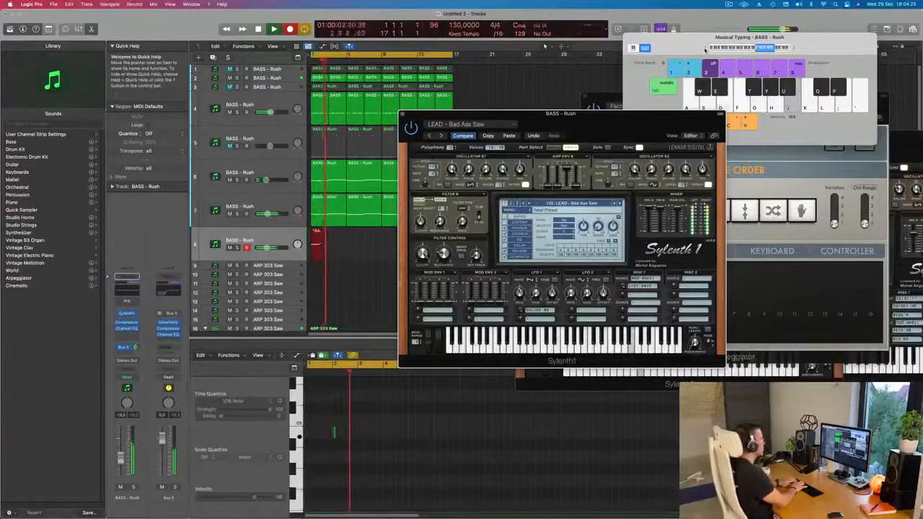
{"action": "key", "text": "f"}
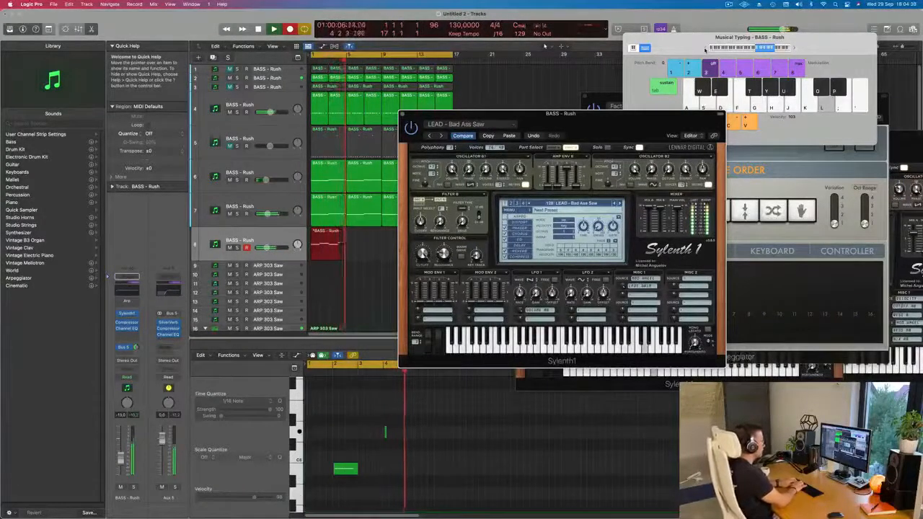
{"action": "key", "text": "d"}
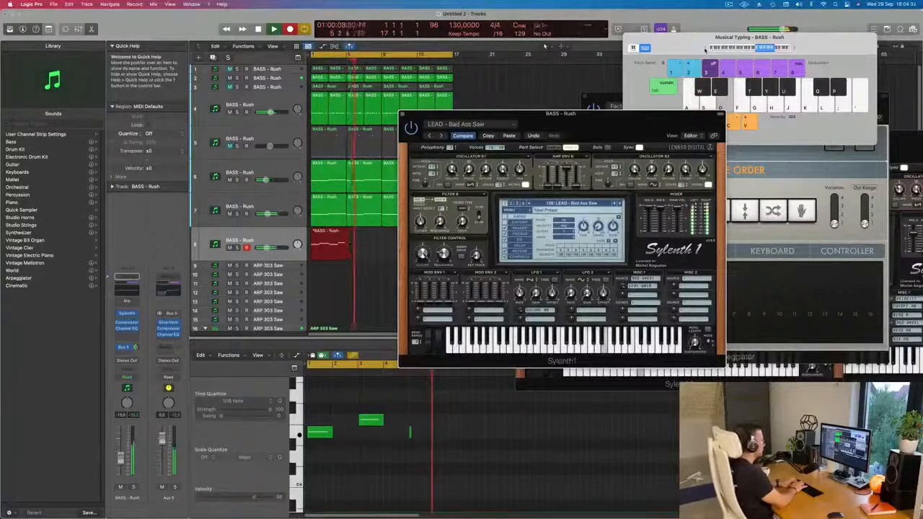
{"action": "key", "text": "g"}
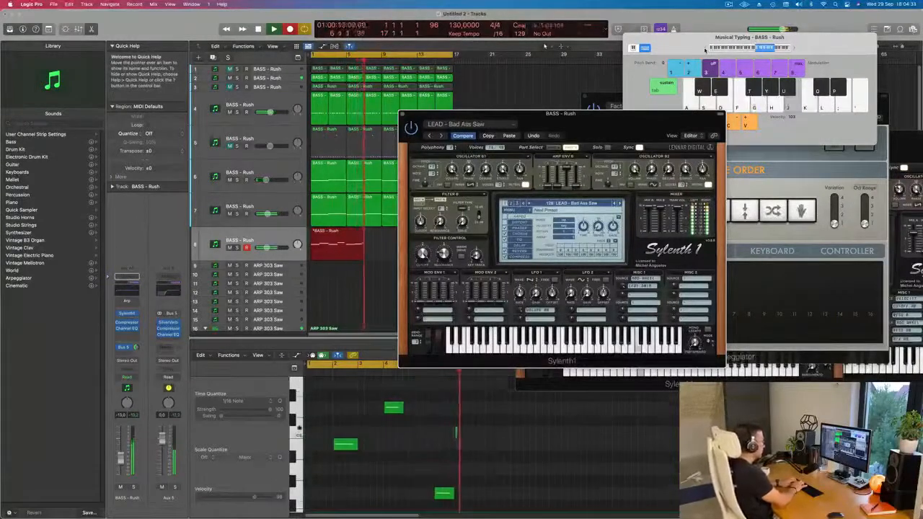
{"action": "key", "text": "s"}
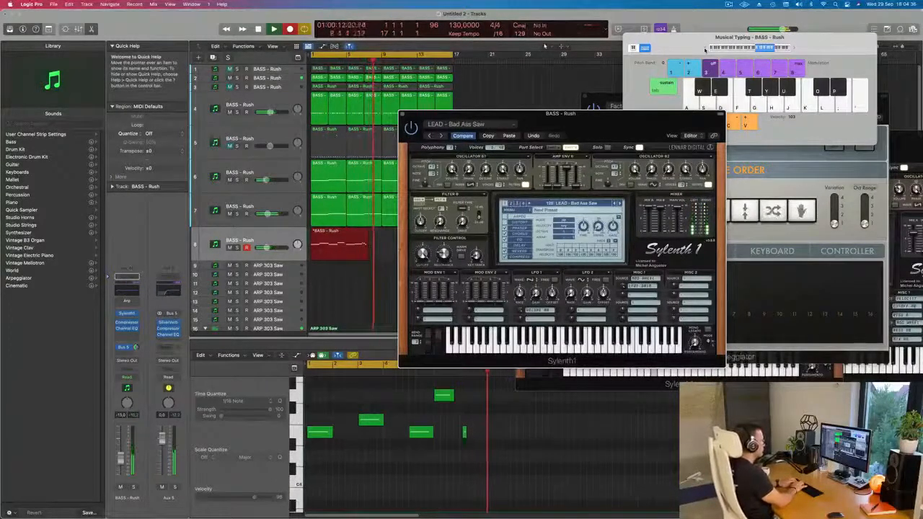
{"action": "key", "text": "s"}
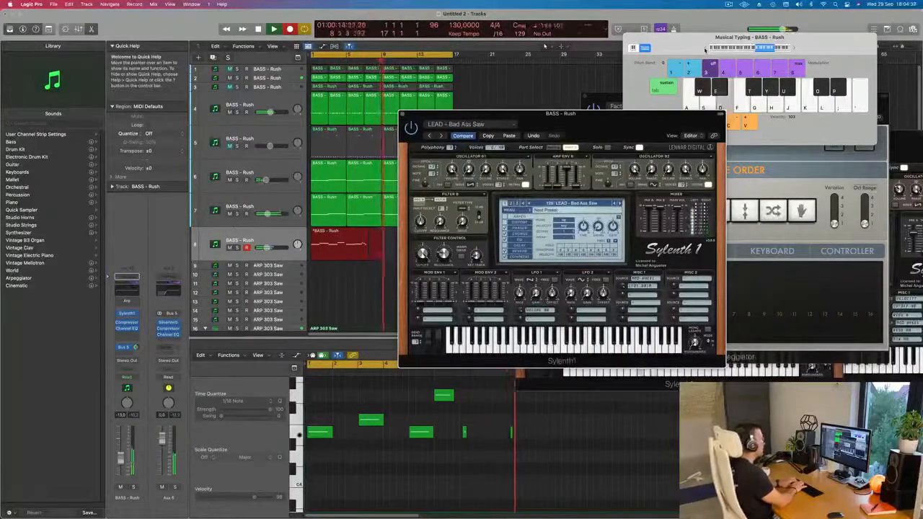
{"action": "key", "text": "g"}
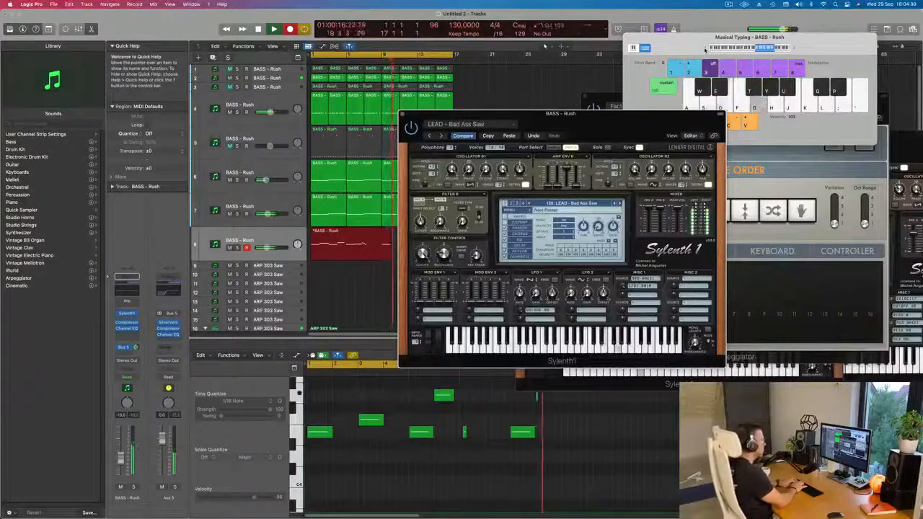
{"action": "key", "text": "k"}
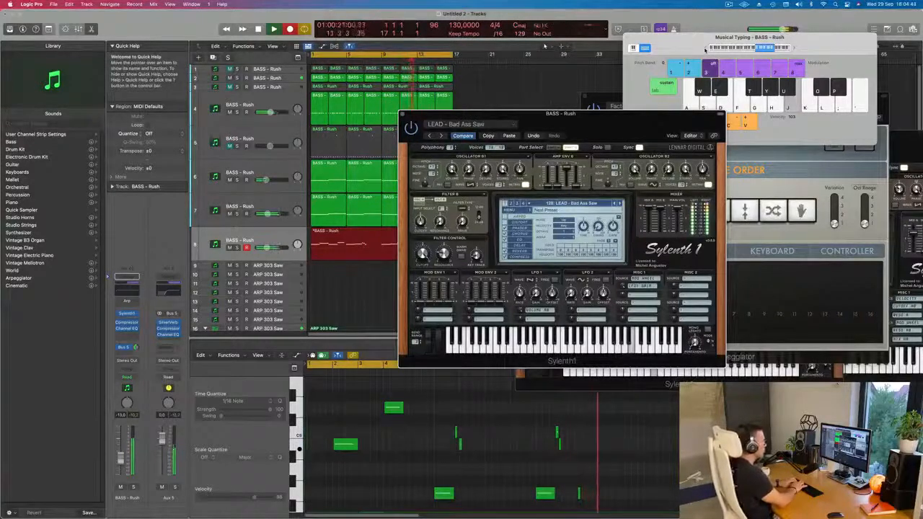
{"action": "key", "text": "space"}
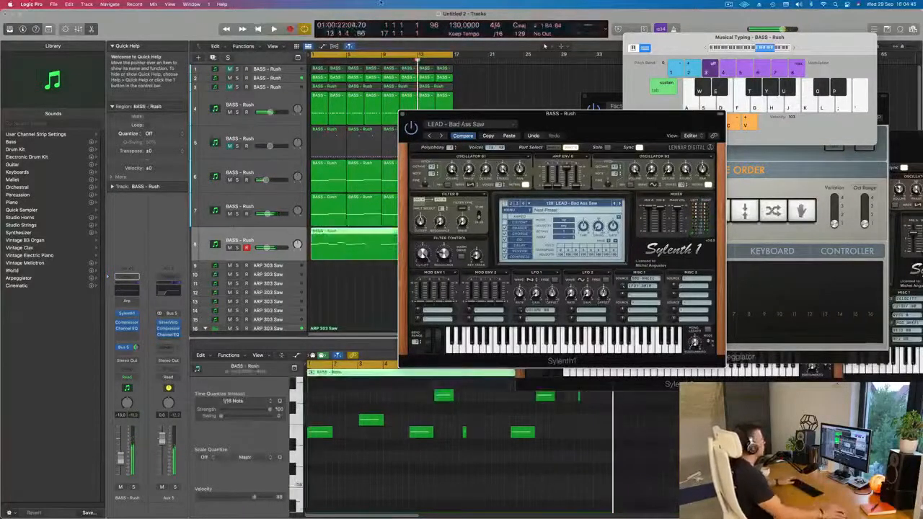
Move the synth window clear of the arrangement and play back the recorded lead take
{"action": "key", "text": "space"}
{"action": "left_click", "coordinate": [758, 170]}
{"action": "left_click_drag", "start_coordinate": [537, 116], "coordinate": [676, 93]}
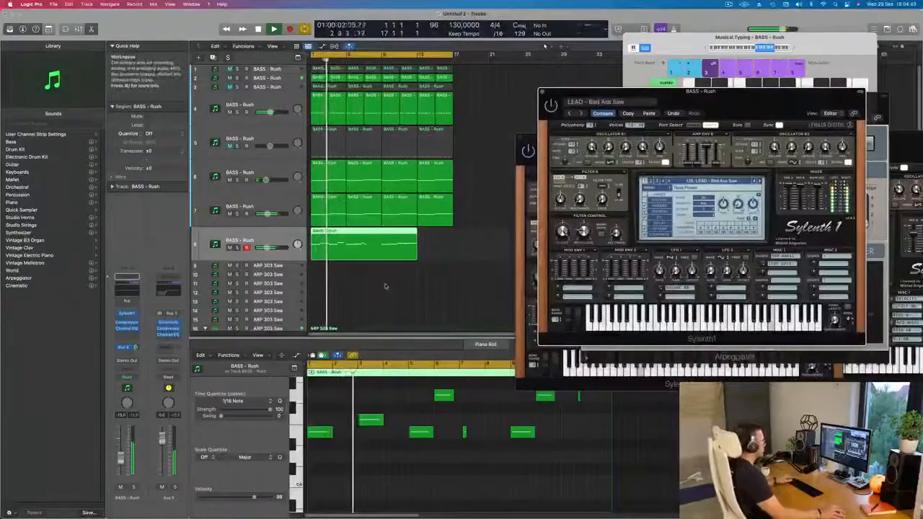
{"action": "key", "text": "super+Left"}
{"action": "key", "text": "super+Right"}
{"action": "key", "text": "super+Right"}
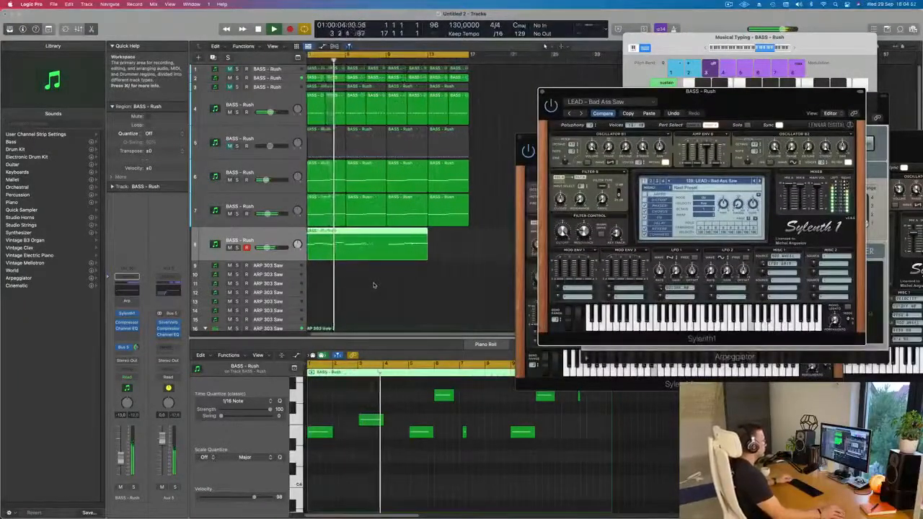
{"action": "key", "text": "super+Left"}
{"action": "key", "text": "super+Left"}
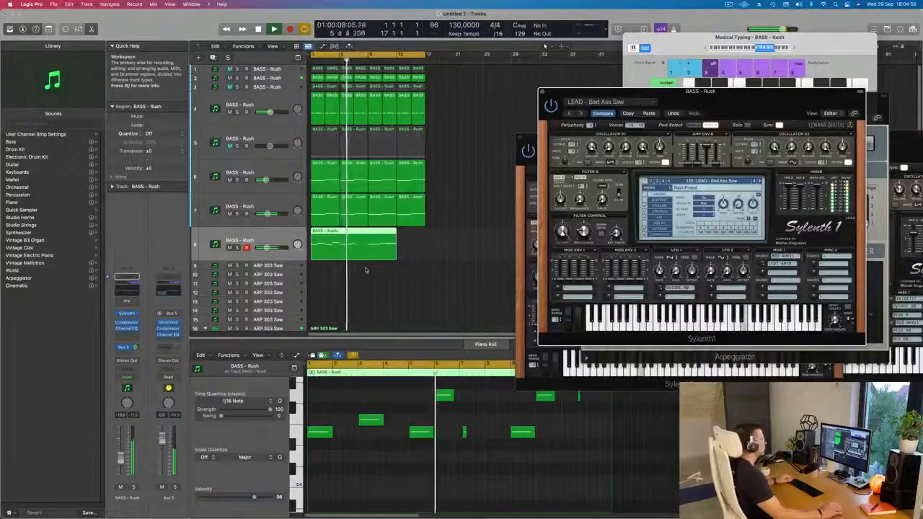
{"action": "key", "text": "super+Right"}
{"action": "key", "text": "super+Right"}
{"action": "key", "text": "super+Left"}
{"action": "key", "text": "super+Left"}
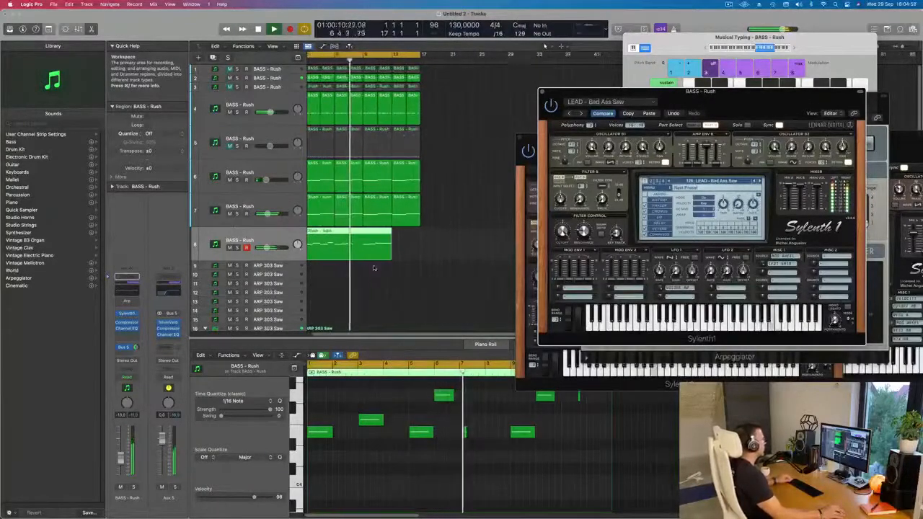
Split the recorded lead region at bar 9, splitting the crossing notes, and delete the part before bar 9
{"action": "key", "text": "super+t"}
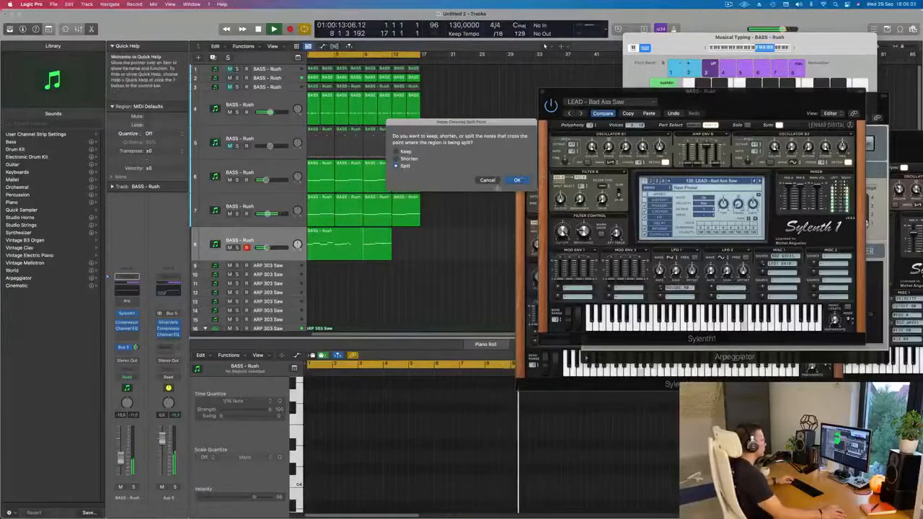
{"action": "left_click", "coordinate": [515, 180]}
{"action": "left_click", "coordinate": [342, 236]}
{"action": "key", "text": "Delete"}
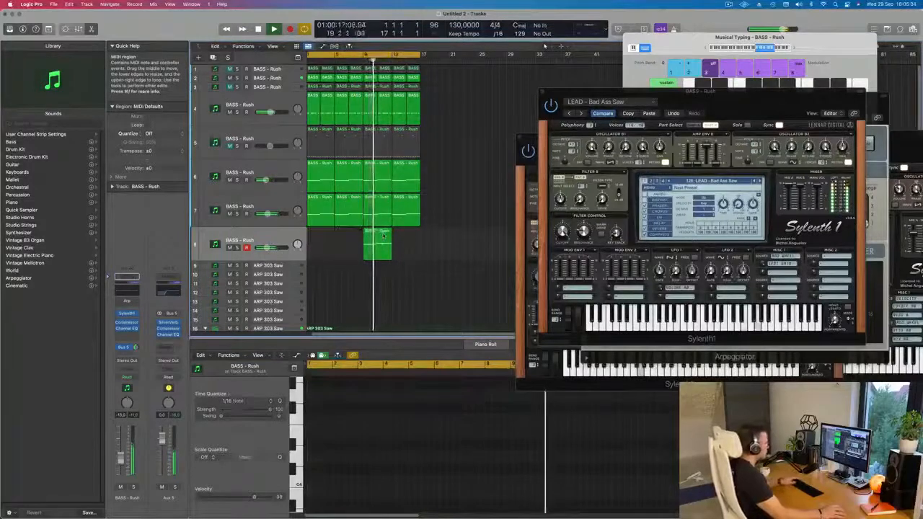
Move the remaining lead region on the eighth track to bar 1 and restart playback from the beginning
{"action": "left_click", "coordinate": [381, 245]}
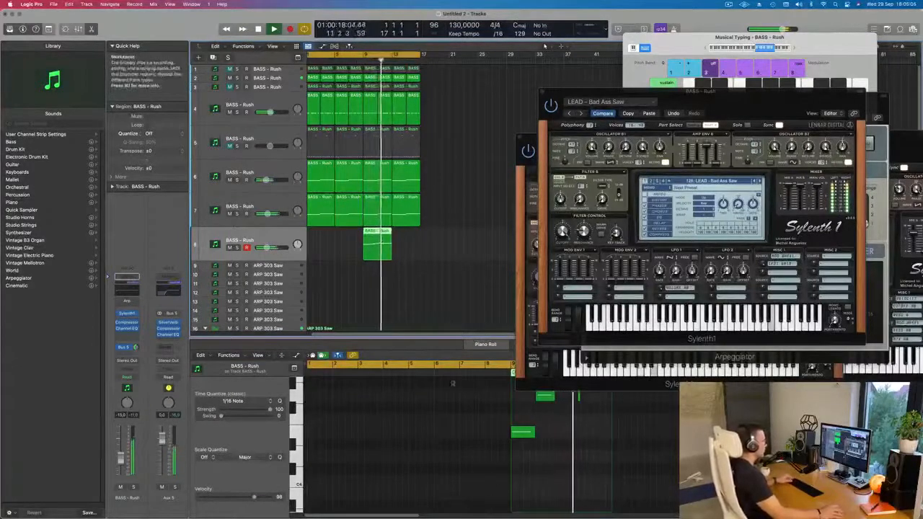
{"action": "scroll", "coordinate": [532, 441], "scroll_direction": "right", "scroll_amount": 3}
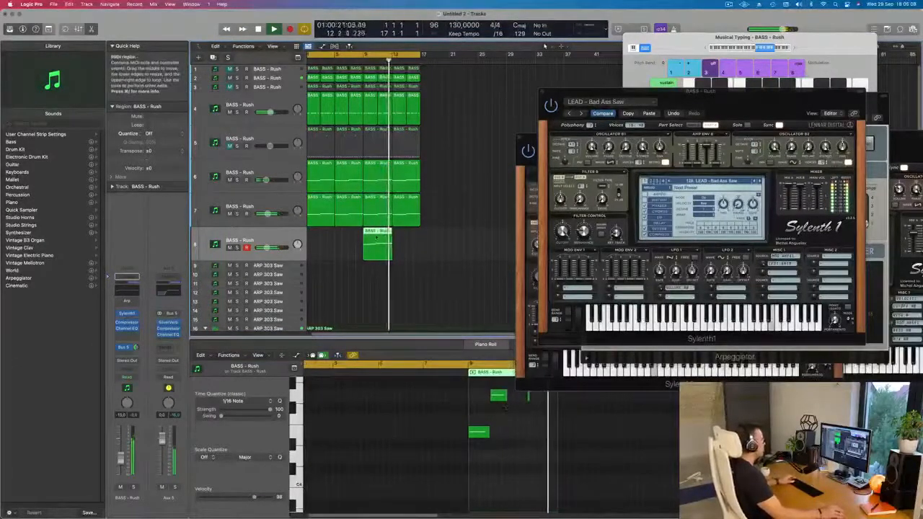
{"action": "left_click_drag", "start_coordinate": [378, 245], "coordinate": [328, 249]}
{"action": "key", "text": "Return"}
Transpose all notes in the lead region down one octave
{"action": "scroll", "coordinate": [348, 307], "scroll_direction": "down", "scroll_amount": 2}
{"action": "scroll", "coordinate": [367, 423], "scroll_direction": "up", "scroll_amount": 4}
{"action": "left_click", "coordinate": [336, 422]}
{"action": "key", "text": "super+a"}
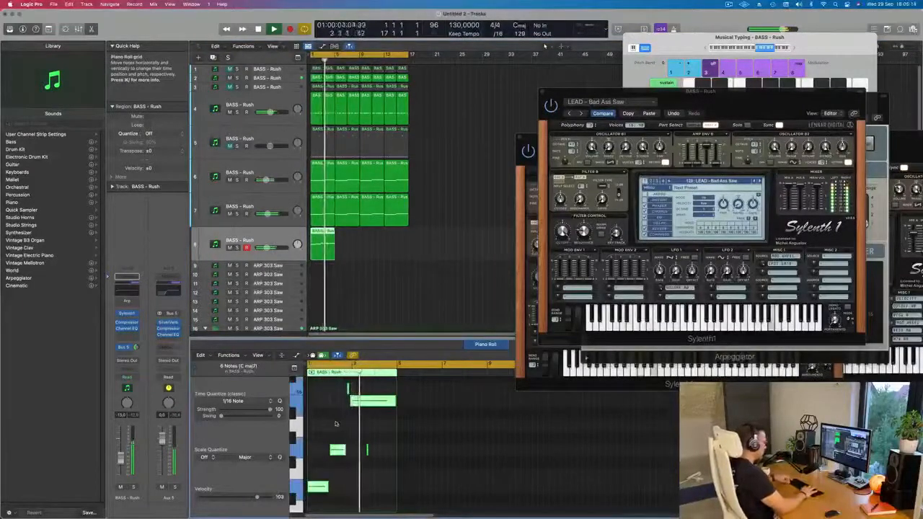
{"action": "key", "text": "alt+shift+Down"}
Delete the stray short note beneath the long sustained note in the lead region
{"action": "scroll", "coordinate": [336, 424], "scroll_direction": "down", "scroll_amount": 4}
{"action": "left_click", "coordinate": [369, 479]}
{"action": "key", "text": "Delete"}
{"action": "scroll", "coordinate": [370, 261], "scroll_direction": "up", "scroll_amount": 2}
Bring the synth window closer and audition the neighbouring LEAD presets, including LEAD - Altra 2 and LEAD - Acid, during playback
{"action": "key", "text": "space"}
{"action": "left_click_drag", "start_coordinate": [745, 116], "coordinate": [615, 168]}
{"action": "key", "text": "space"}
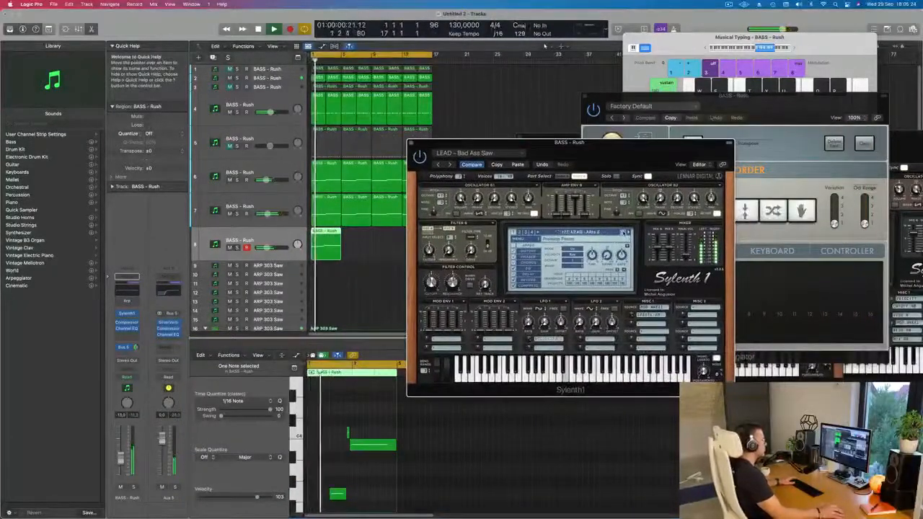
{"action": "left_click", "coordinate": [624, 233]}
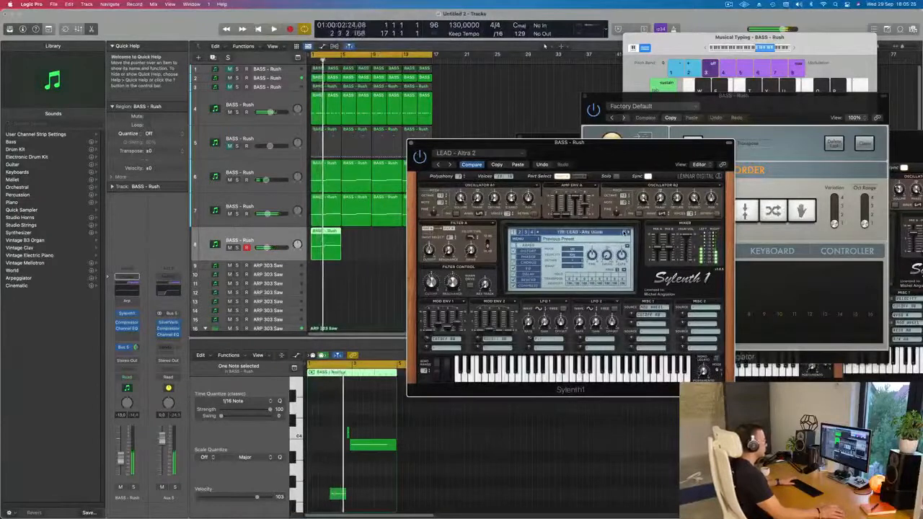
{"action": "left_click", "coordinate": [623, 233]}
{"action": "left_click", "coordinate": [624, 233]}
{"action": "left_click", "coordinate": [628, 233]}
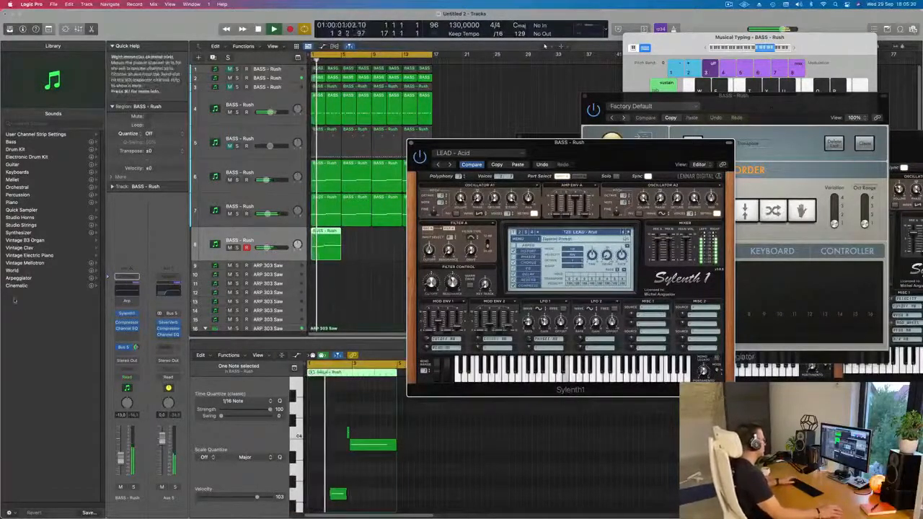
{"action": "left_click", "coordinate": [120, 301]}
{"action": "left_click", "coordinate": [134, 302]}
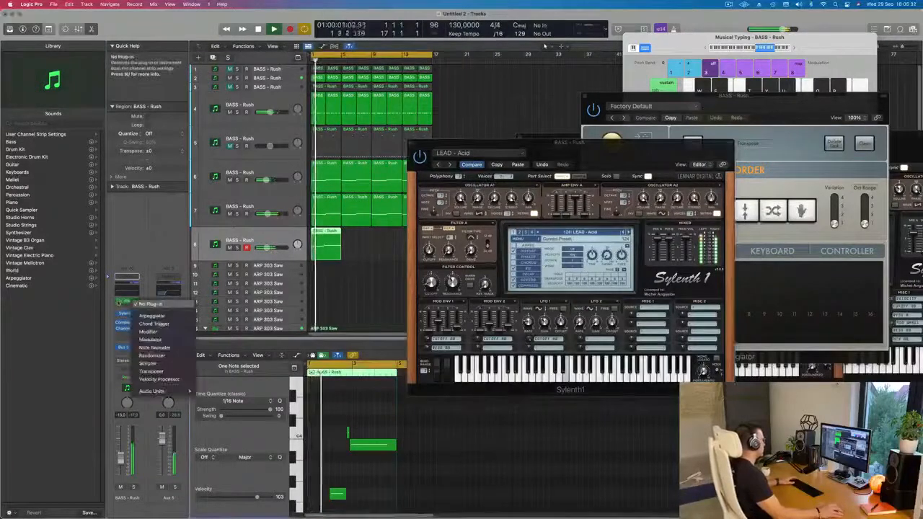
{"action": "left_click", "coordinate": [111, 305]}
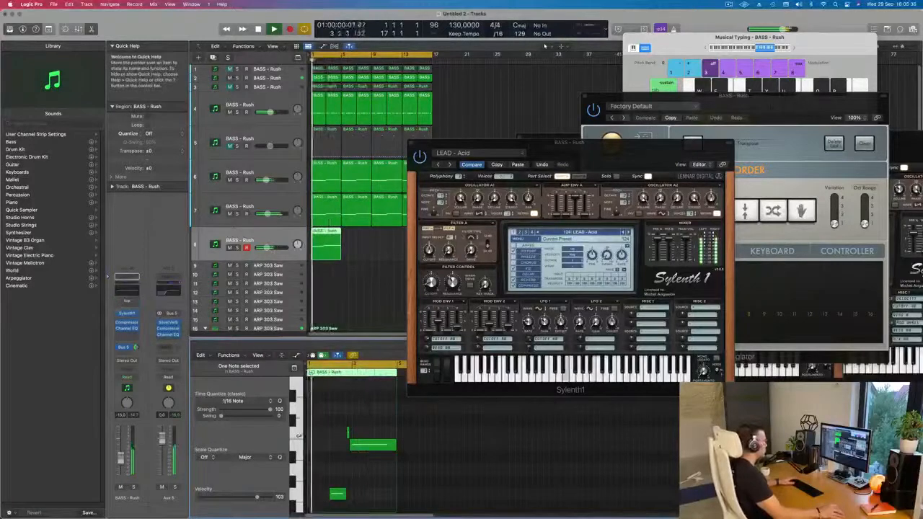
Switch the synth to the BASS - Wippenberg preset and raise the eighth track's volume to -11.0 dB
{"action": "left_click", "coordinate": [449, 165]}
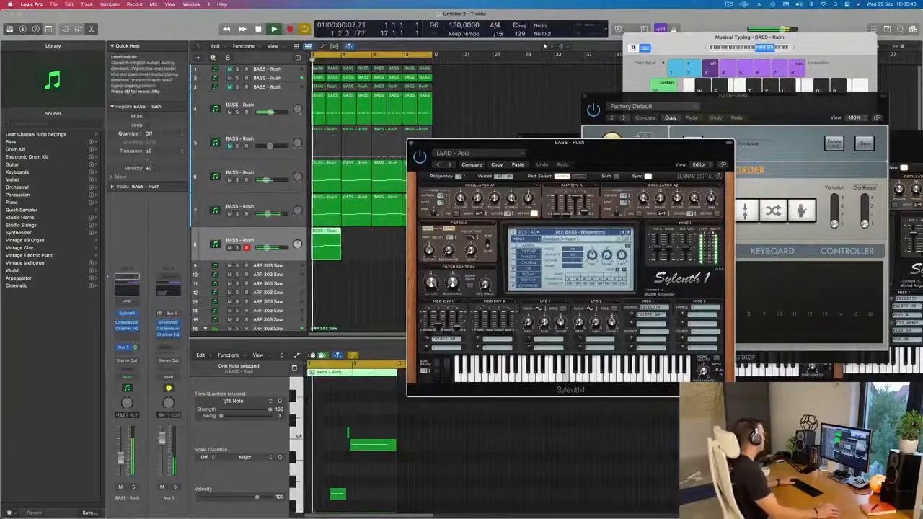
{"action": "left_click_drag", "start_coordinate": [120, 457], "coordinate": [121, 454]}
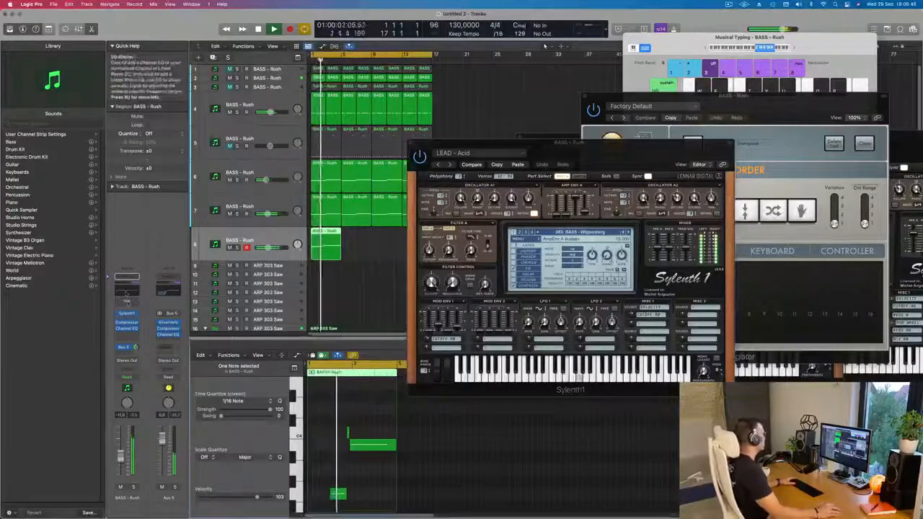
Raise the low-cut frequency in the eighth track's Channel EQ to 426 Hz and move the plug-in windows off the arrangement
{"action": "left_click", "coordinate": [126, 329]}
{"action": "left_click_drag", "start_coordinate": [413, 234], "coordinate": [446, 233]}
{"action": "left_click_drag", "start_coordinate": [320, 210], "coordinate": [571, 196]}
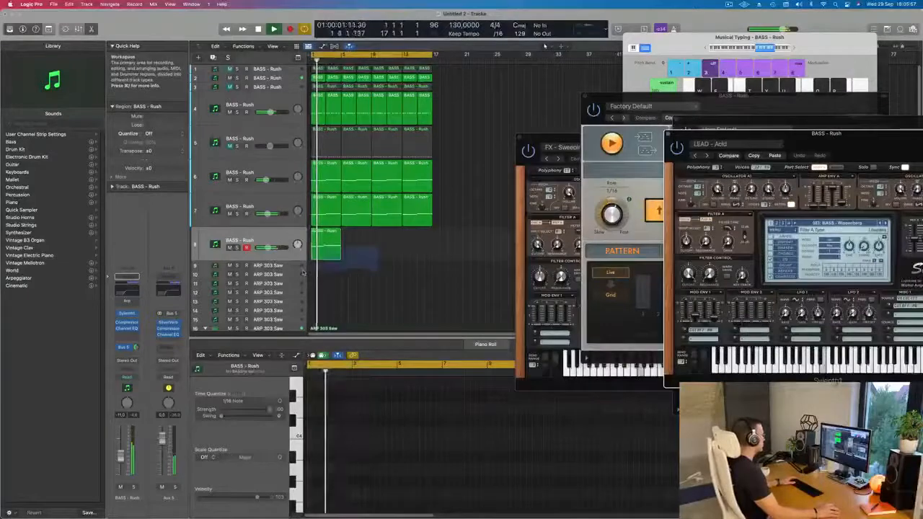
{"action": "left_click_drag", "start_coordinate": [377, 247], "coordinate": [303, 272]}
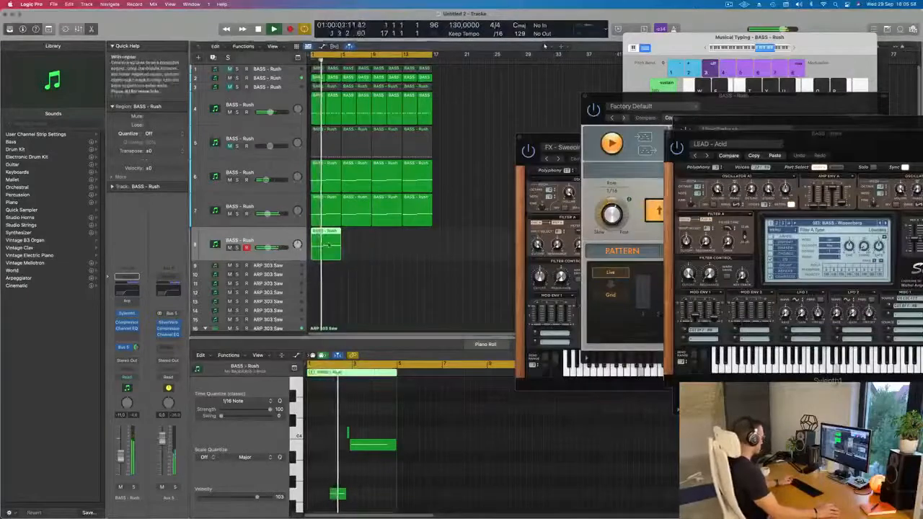
Repeat the eighth track's lead region three times so it fills the loop up to bar 17
{"action": "key", "text": "super+r"}
{"action": "key", "text": "super+r"}
{"action": "key", "text": "super+r"}
{"action": "scroll", "coordinate": [344, 256], "scroll_direction": "down", "scroll_amount": 3}
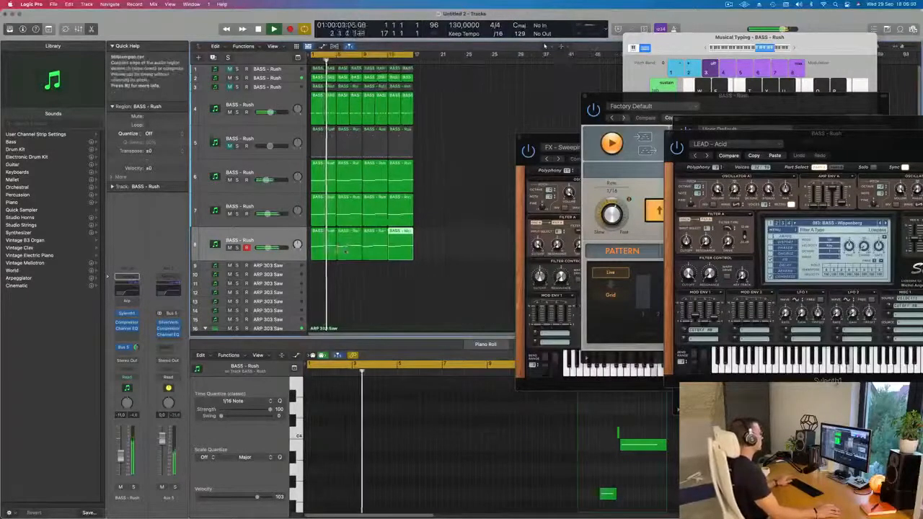
{"action": "left_click", "coordinate": [357, 248]}
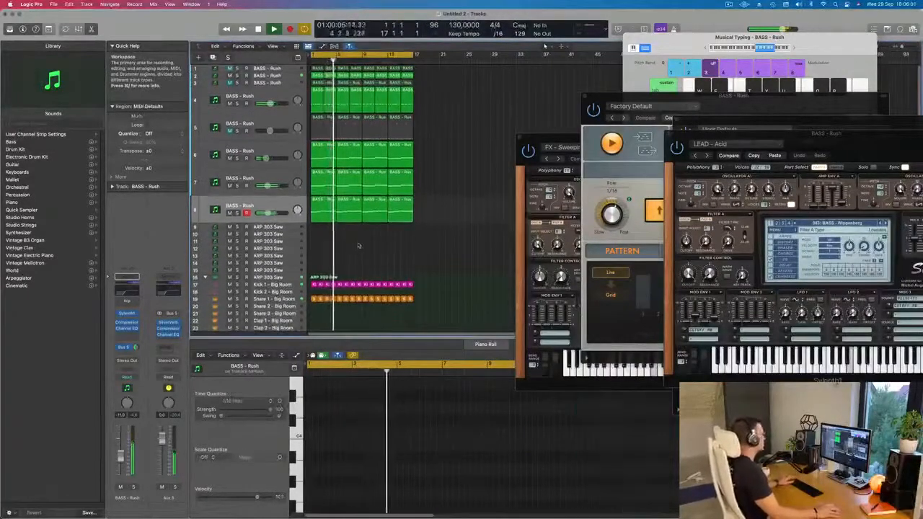
Examine the notes of the second lead region on the eighth track while playing the loop
{"action": "scroll", "coordinate": [404, 252], "scroll_direction": "up", "scroll_amount": 1}
{"action": "scroll", "coordinate": [393, 250], "scroll_direction": "down", "scroll_amount": 1}
{"action": "scroll", "coordinate": [394, 243], "scroll_direction": "left", "scroll_amount": 1}
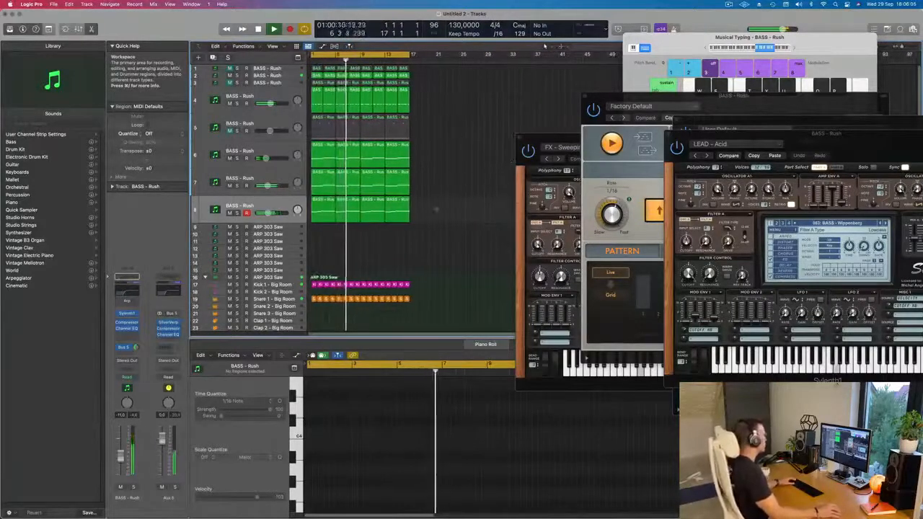
{"action": "left_click", "coordinate": [350, 210]}
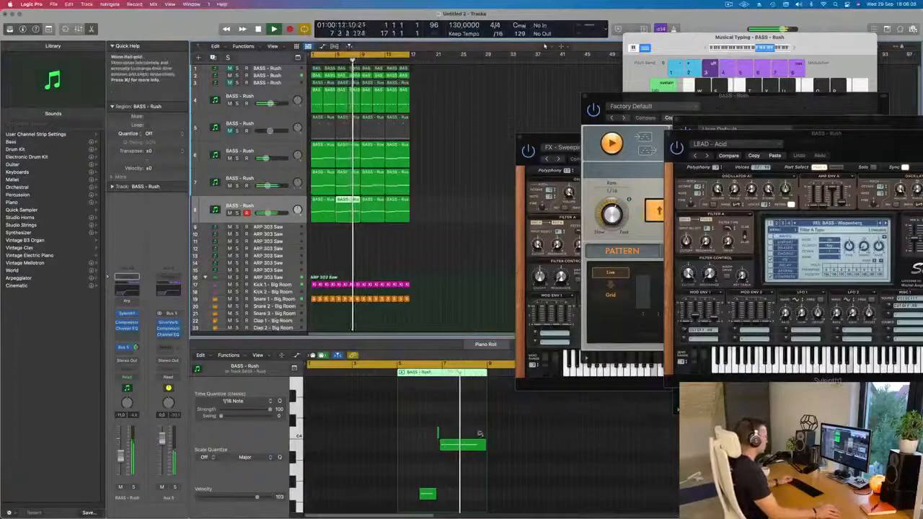
{"action": "scroll", "coordinate": [481, 434], "scroll_direction": "up", "scroll_amount": 3}
{"action": "scroll", "coordinate": [485, 443], "scroll_direction": "down", "scroll_amount": 3}
{"action": "key", "text": "space"}
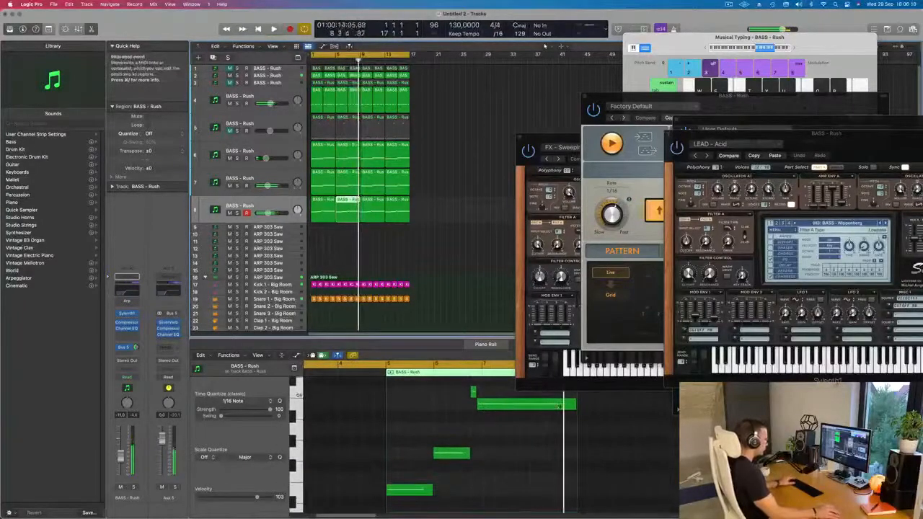
{"action": "key", "text": "space"}
In the first lead region, shorten the long sustained note and copy the second note to the end of the region
{"action": "left_click", "coordinate": [325, 210]}
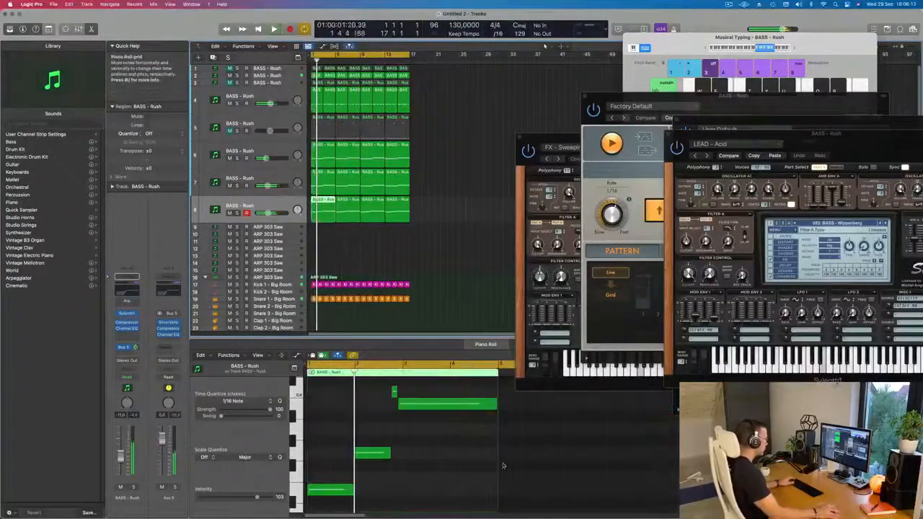
{"action": "left_click", "coordinate": [486, 406]}
{"action": "left_click_drag", "start_coordinate": [496, 406], "coordinate": [473, 406]}
{"action": "left_click_drag", "start_coordinate": [377, 453], "coordinate": [498, 456]}
{"action": "scroll", "coordinate": [362, 433], "scroll_direction": "down", "scroll_amount": 2}
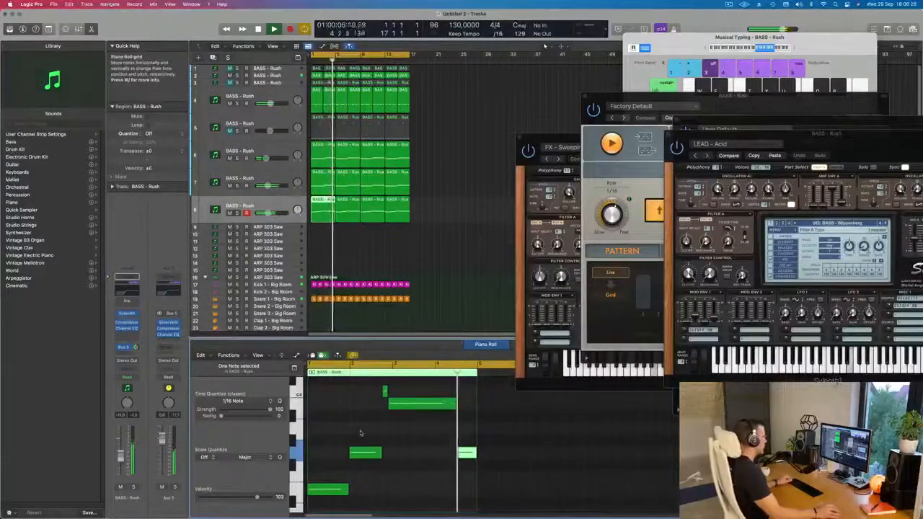
{"action": "scroll", "coordinate": [362, 433], "scroll_direction": "down", "scroll_amount": 1}
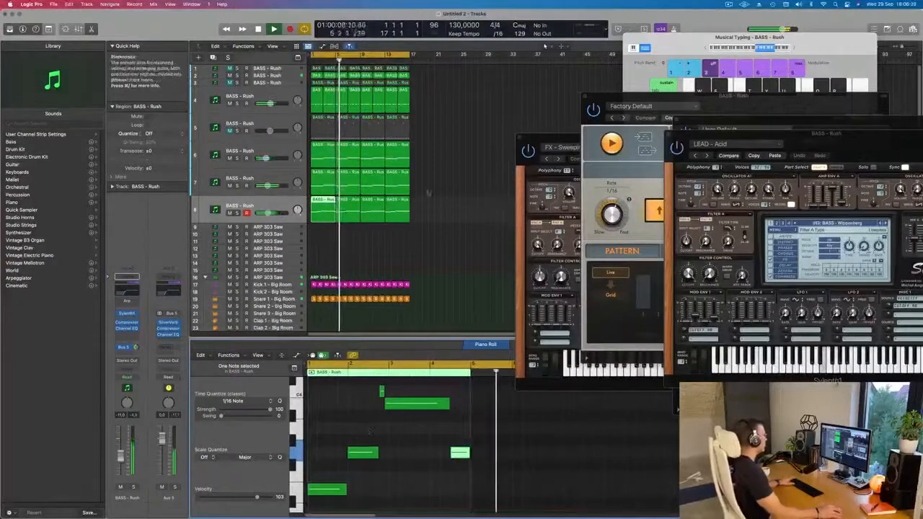
Audition the loop with the seventh track muted and unmuted, and inspect that track's Sylenth1 sound
{"action": "left_click", "coordinate": [228, 185]}
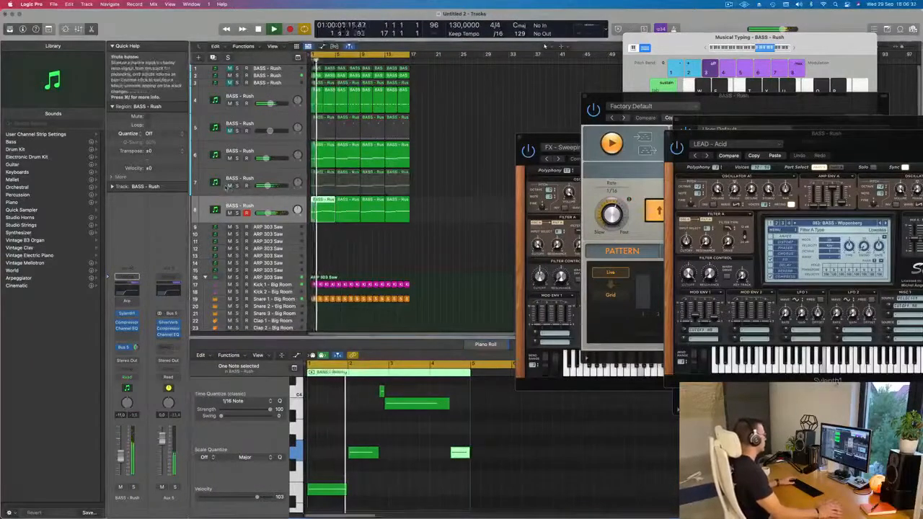
{"action": "left_click", "coordinate": [264, 179]}
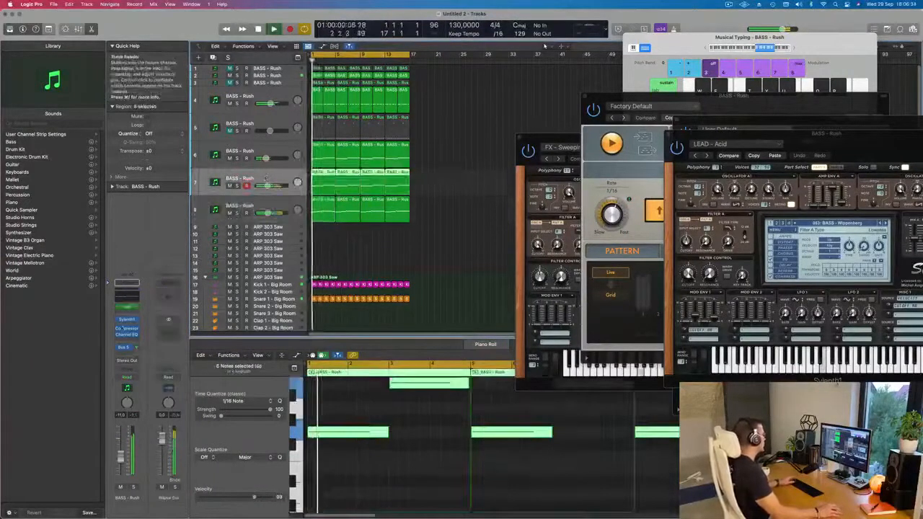
{"action": "left_click", "coordinate": [126, 315]}
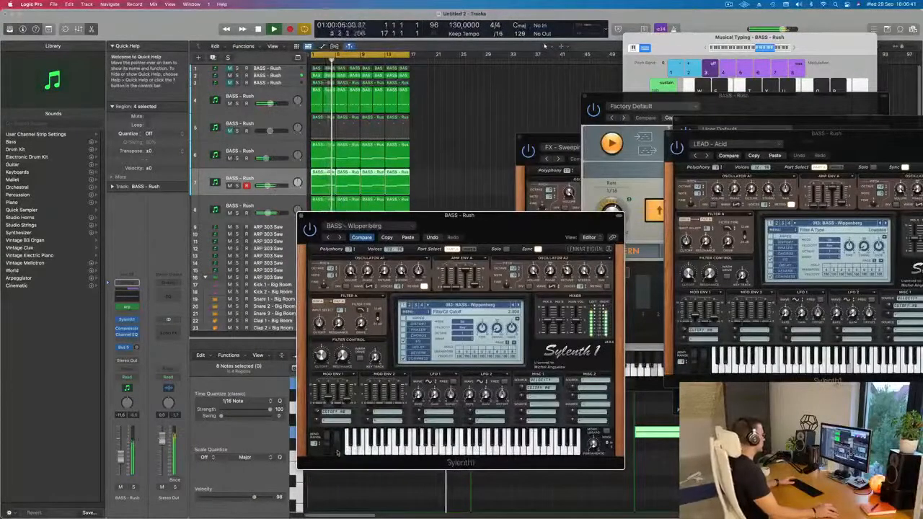
{"action": "left_click", "coordinate": [302, 215]}
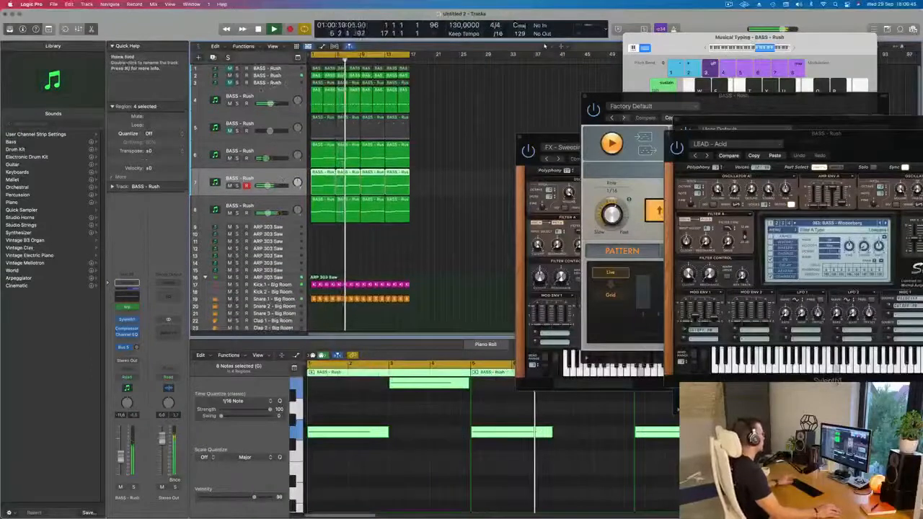
Solo the fourth and second tracks in turn to hear each alone, and replay the loop with the second track selected
{"action": "left_click", "coordinate": [237, 103]}
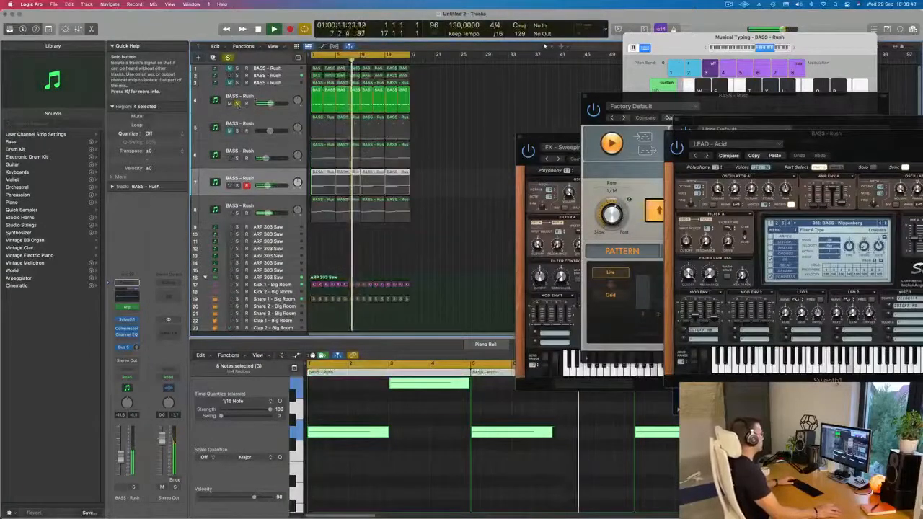
{"action": "left_click", "coordinate": [237, 103]}
{"action": "left_click", "coordinate": [237, 76]}
{"action": "left_click", "coordinate": [237, 76]}
{"action": "left_click", "coordinate": [261, 76]}
{"action": "key", "text": "Return"}
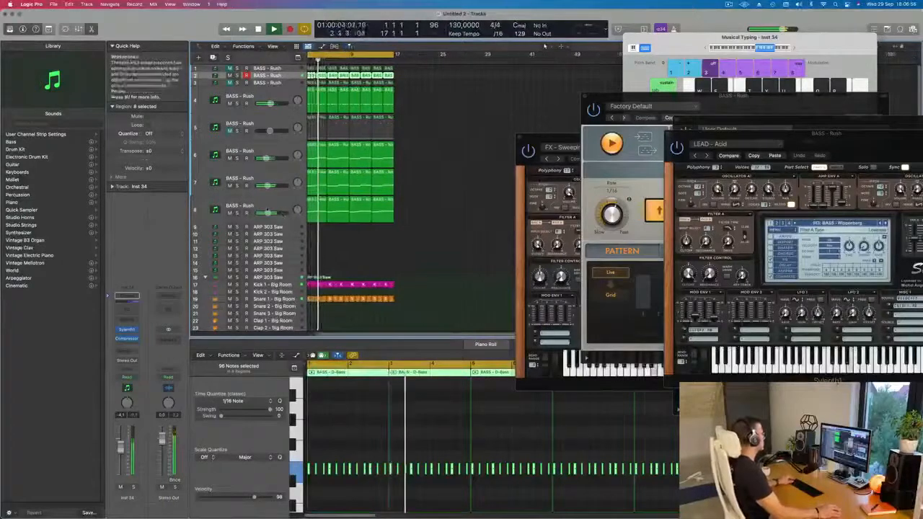
Duplicate the eighth track with its settings to create an empty ninth track below it
{"action": "left_click", "coordinate": [242, 209]}
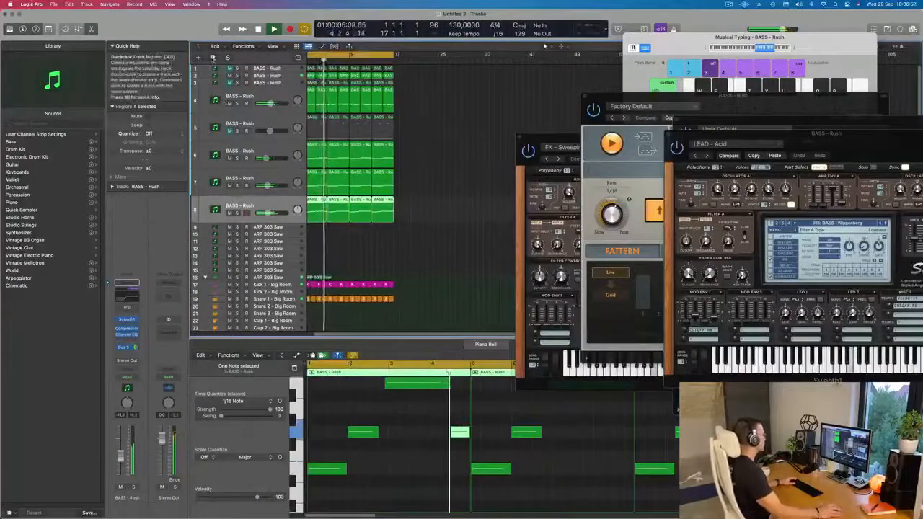
{"action": "key", "text": "super+d"}
{"action": "key", "text": "Return"}
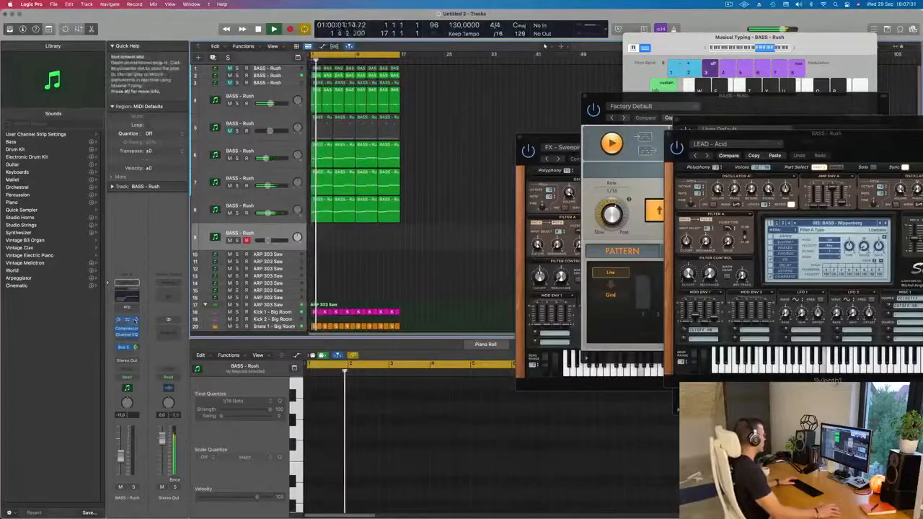
Browse the ninth track's Sylenth1 bass and lead presets and load LEAD - Bad Ass Saw
{"action": "left_click", "coordinate": [126, 320]}
{"action": "left_click_drag", "start_coordinate": [516, 111], "coordinate": [499, 111]}
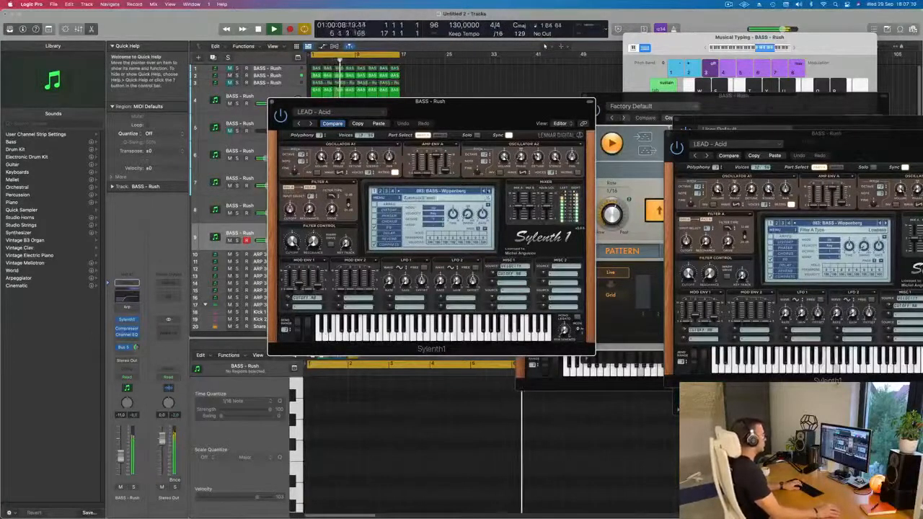
{"action": "left_click", "coordinate": [486, 192]}
{"action": "left_click", "coordinate": [485, 191]}
{"action": "left_click", "coordinate": [444, 192]}
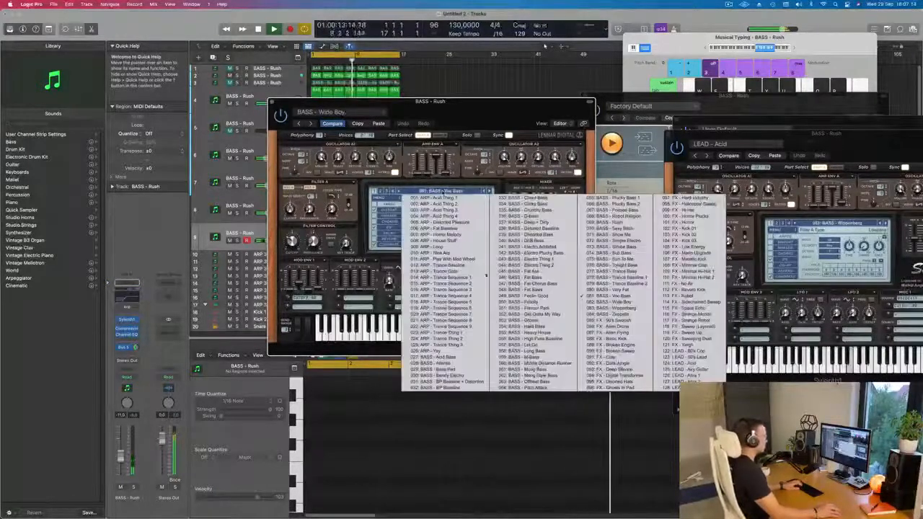
{"action": "left_click", "coordinate": [696, 369]}
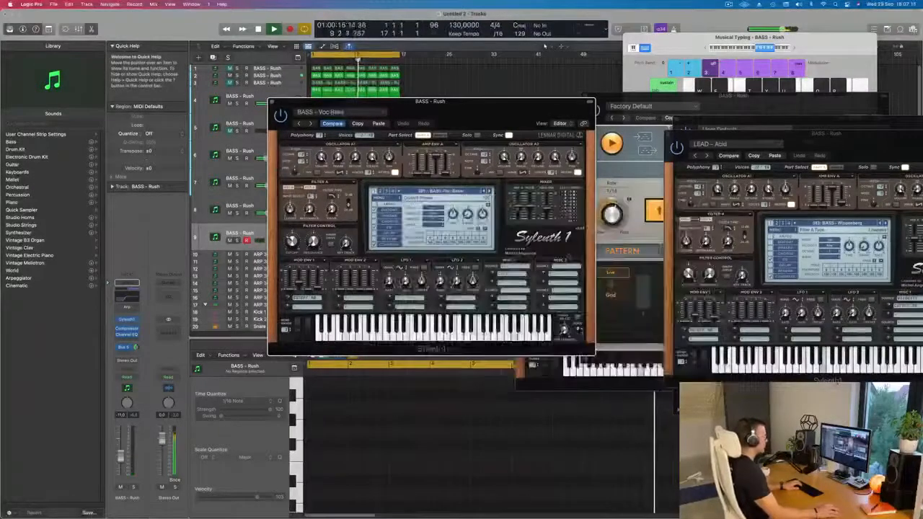
{"action": "left_click", "coordinate": [490, 191]}
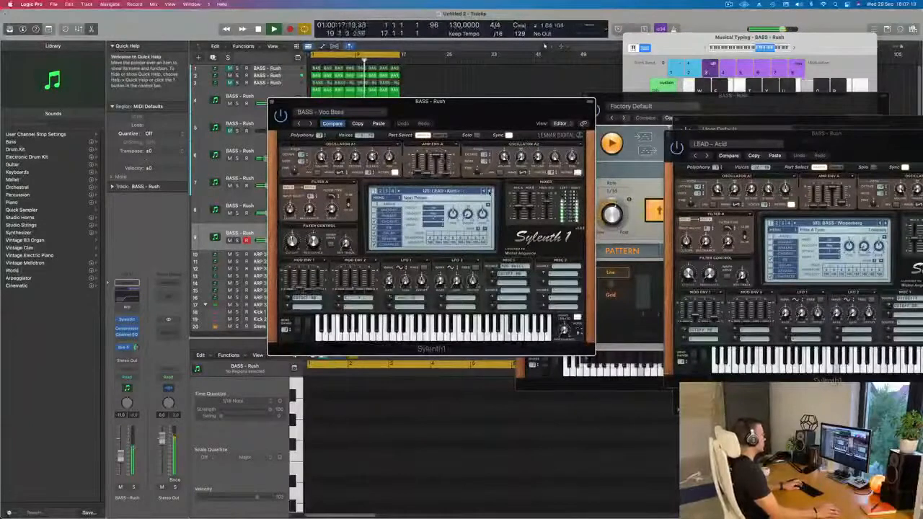
{"action": "left_click", "coordinate": [490, 192]}
{"action": "left_click", "coordinate": [490, 192]}
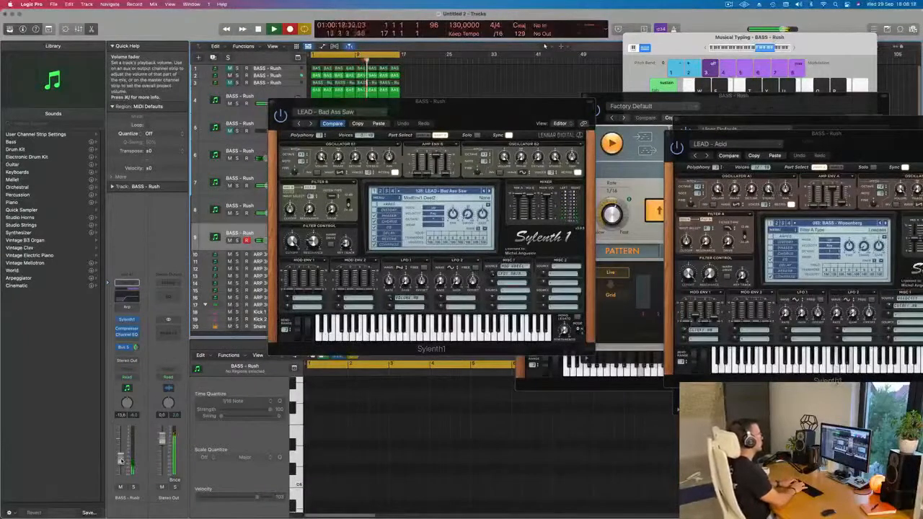
Record a four-bar line of short repeated notes on the ninth track and move the Sylenth1 window off the arrangement
{"action": "key", "text": "space"}
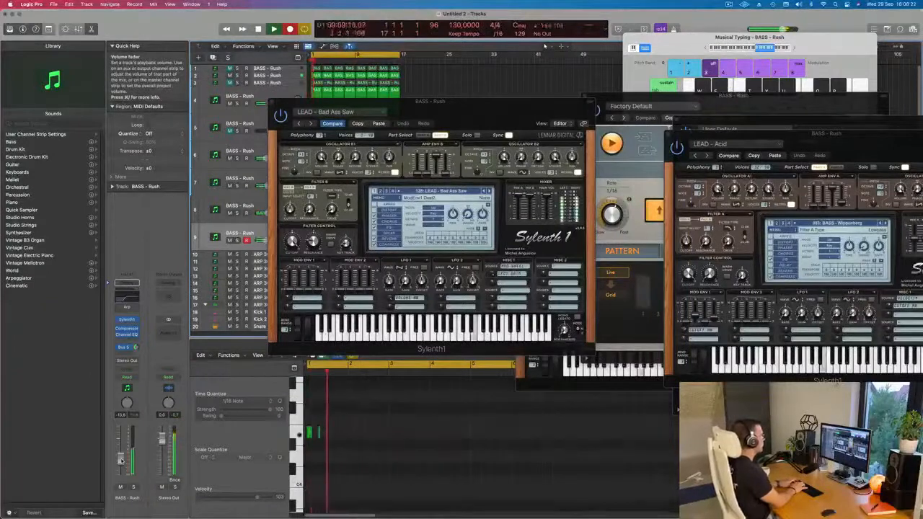
{"action": "key", "text": "d"}
{"action": "key", "text": "d"}
{"action": "key", "text": "d"}
{"action": "key", "text": "d"}
{"action": "key", "text": "d"}
{"action": "key", "text": "d"}
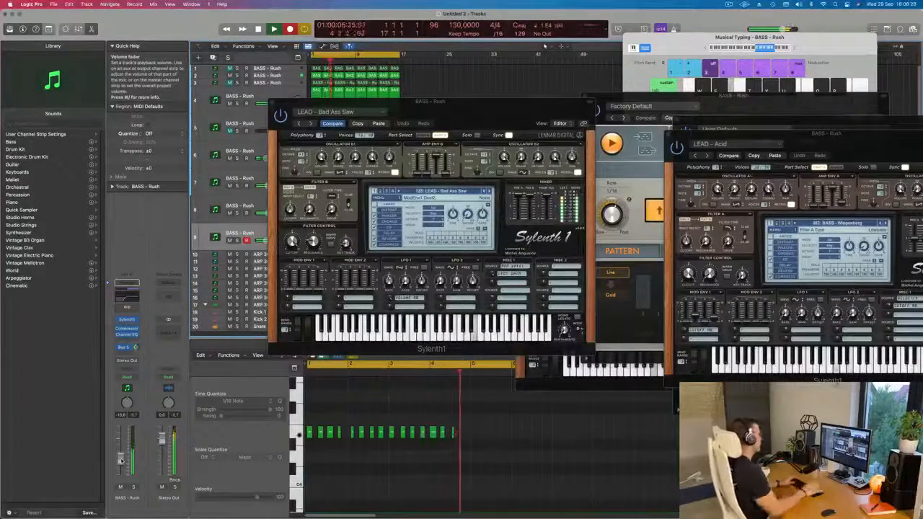
{"action": "key", "text": "space"}
{"action": "key", "text": "space"}
{"action": "left_click_drag", "start_coordinate": [375, 101], "coordinate": [787, 79]}
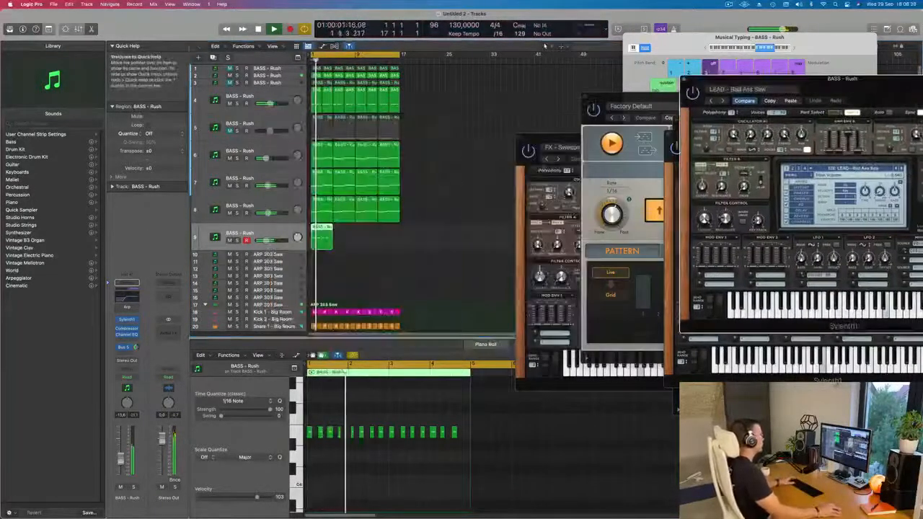
Select all notes of the recorded ninth-track region and quantize them to 1/16 notes
{"action": "scroll", "coordinate": [421, 421], "scroll_direction": "up", "scroll_amount": 2}
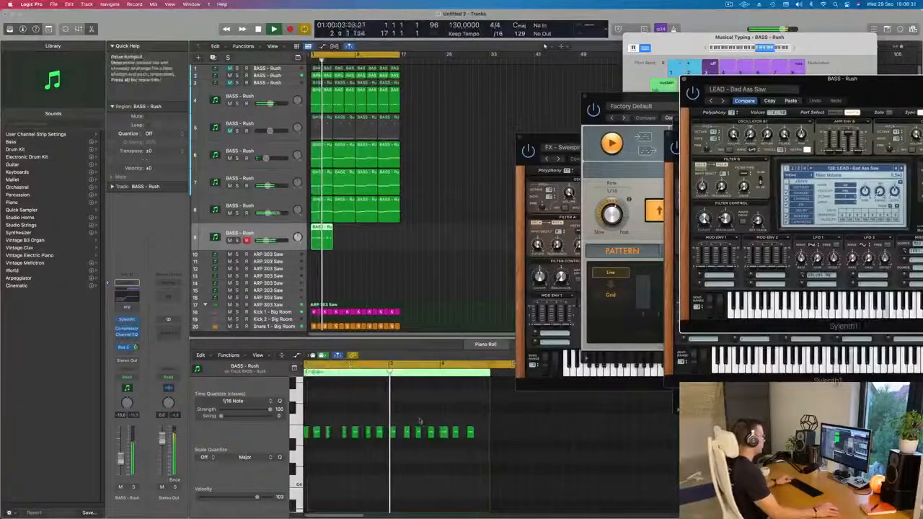
{"action": "scroll", "coordinate": [420, 421], "scroll_direction": "up", "scroll_amount": 2}
{"action": "scroll", "coordinate": [421, 420], "scroll_direction": "down", "scroll_amount": 3}
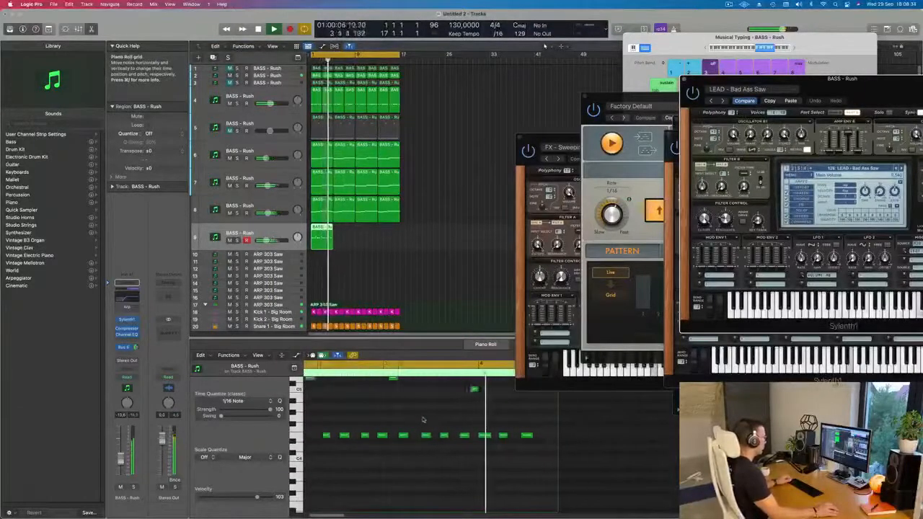
{"action": "scroll", "coordinate": [433, 416], "scroll_direction": "up", "scroll_amount": 2}
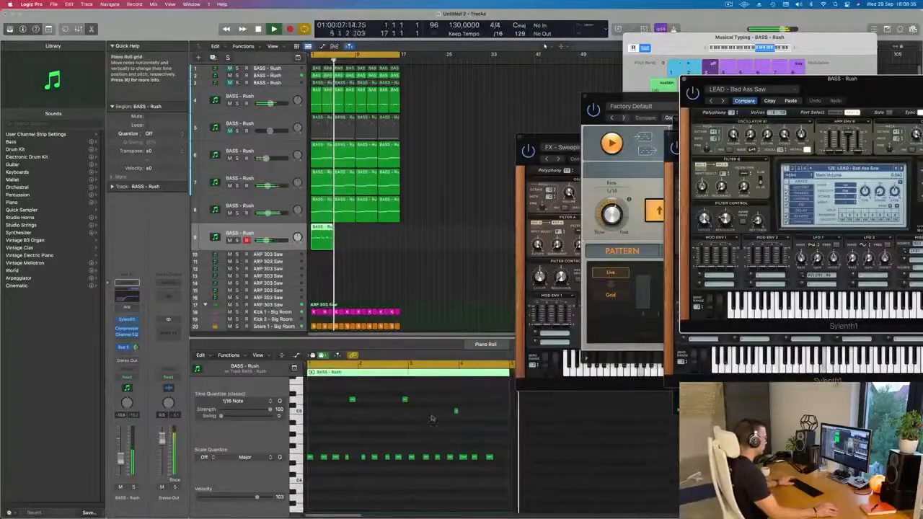
{"action": "left_click", "coordinate": [404, 400]}
{"action": "left_click_drag", "start_coordinate": [405, 400], "coordinate": [414, 400]}
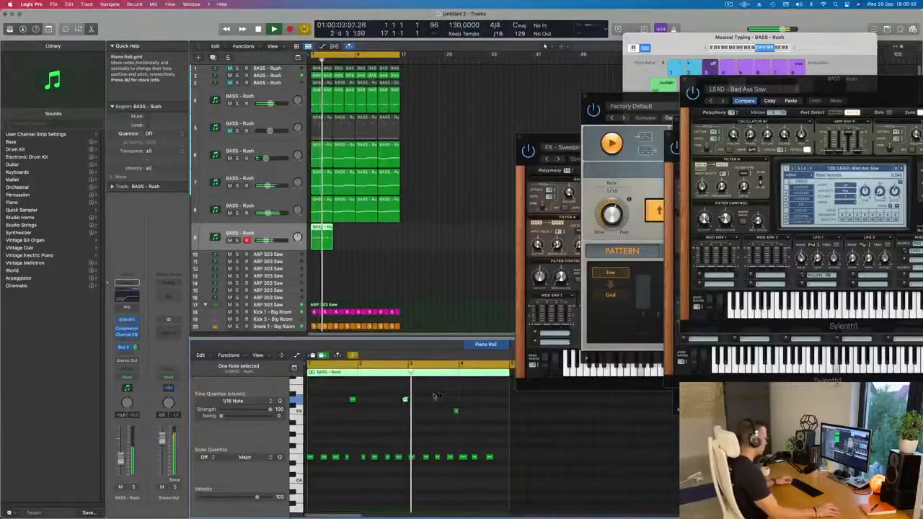
{"action": "key", "text": "super+a"}
{"action": "key", "text": "space"}
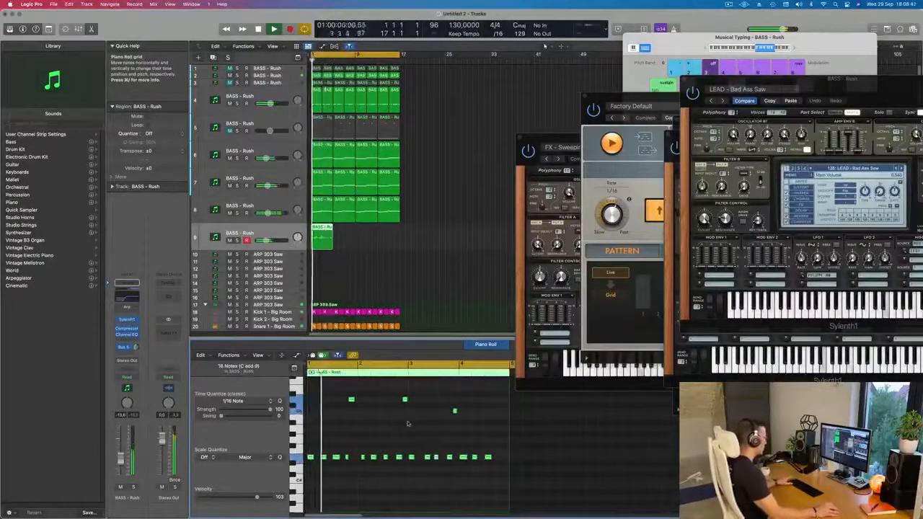
{"action": "key", "text": "super+Right"}
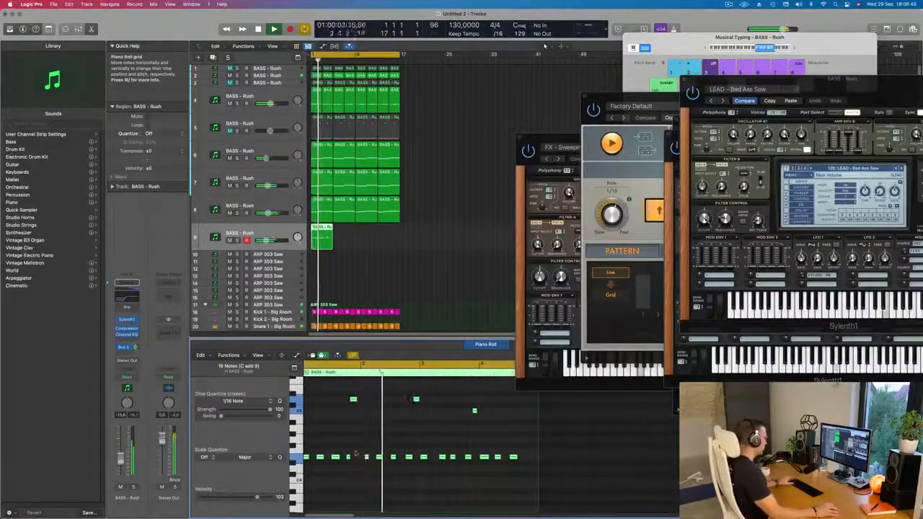
{"action": "key", "text": "super+Right"}
{"action": "scroll", "coordinate": [352, 459], "scroll_direction": "left", "scroll_amount": 3}
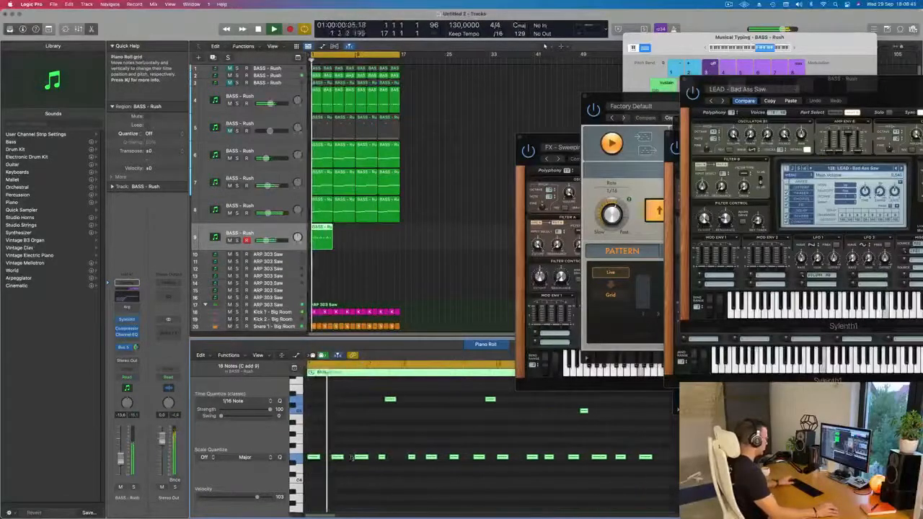
Move the region's first high note a sixteenth later to position 1 4 3 1, and shift the fourth low note slightly later
{"action": "left_click", "coordinate": [395, 435]}
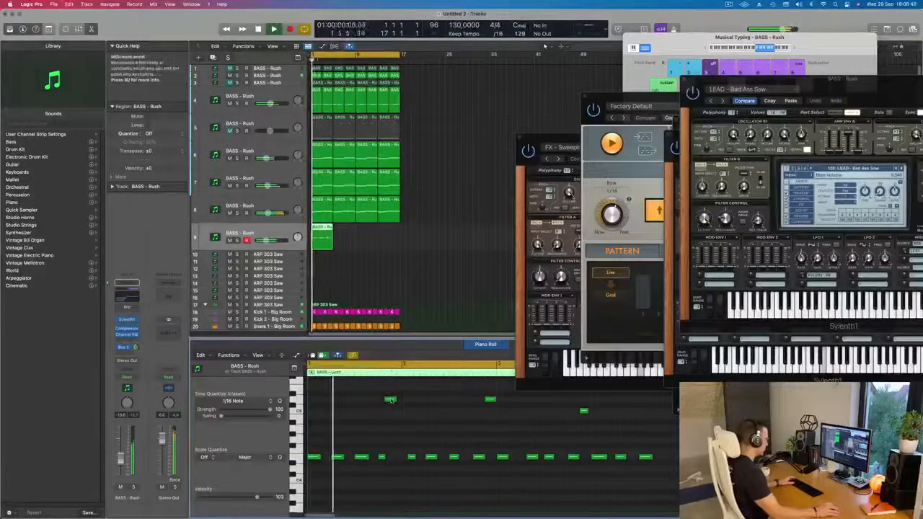
{"action": "left_click_drag", "start_coordinate": [391, 400], "coordinate": [395, 401]}
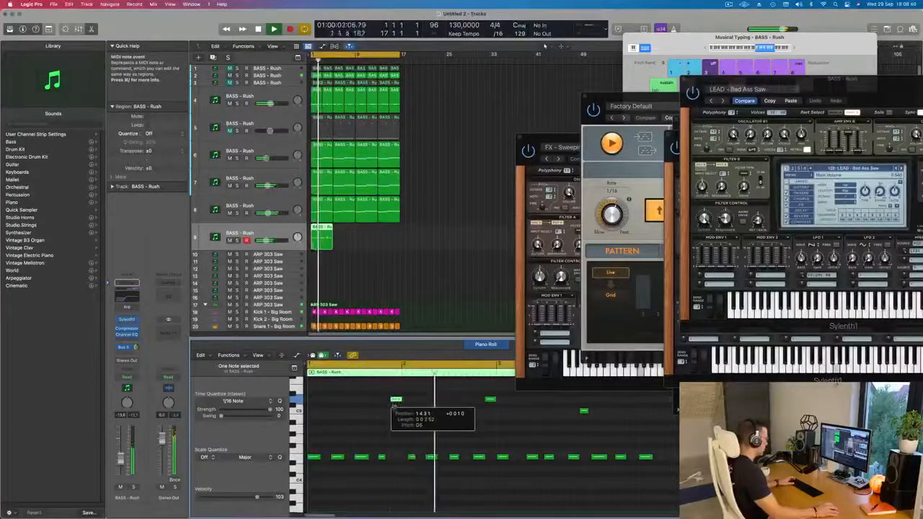
{"action": "key", "text": "Return"}
{"action": "scroll", "coordinate": [426, 430], "scroll_direction": "down", "scroll_amount": 1}
{"action": "scroll", "coordinate": [422, 430], "scroll_direction": "down", "scroll_amount": 1}
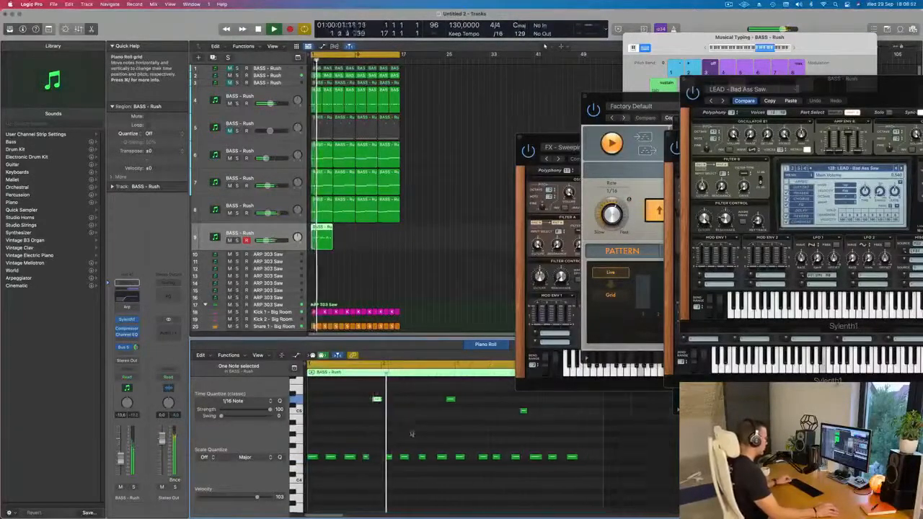
{"action": "left_click_drag", "start_coordinate": [365, 458], "coordinate": [370, 458]}
{"action": "scroll", "coordinate": [357, 438], "scroll_direction": "up", "scroll_amount": 3}
{"action": "scroll", "coordinate": [390, 439], "scroll_direction": "down", "scroll_amount": 2}
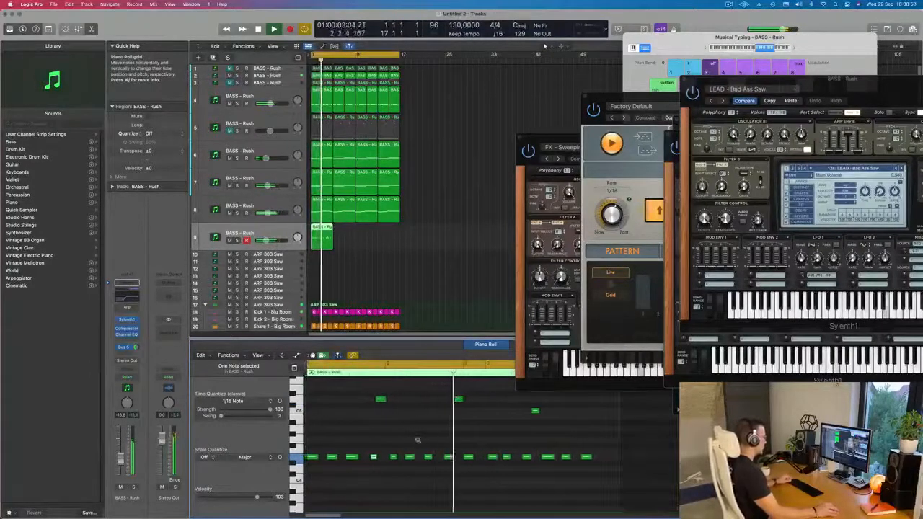
Copy the second high note to the end of the ninth track's region at the same pitch
{"action": "scroll", "coordinate": [450, 441], "scroll_direction": "down", "scroll_amount": 2}
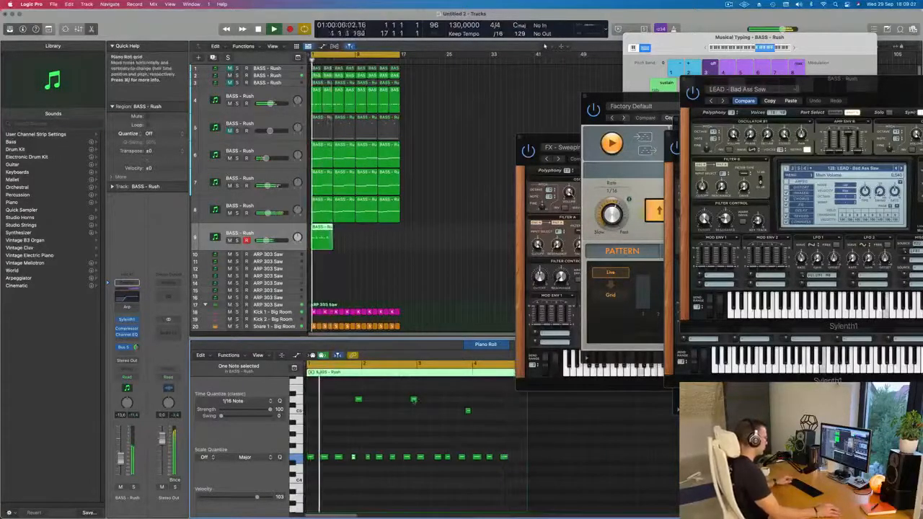
{"action": "left_click_drag", "start_coordinate": [413, 401], "coordinate": [526, 406]}
{"action": "scroll", "coordinate": [479, 412], "scroll_direction": "up", "scroll_amount": 4}
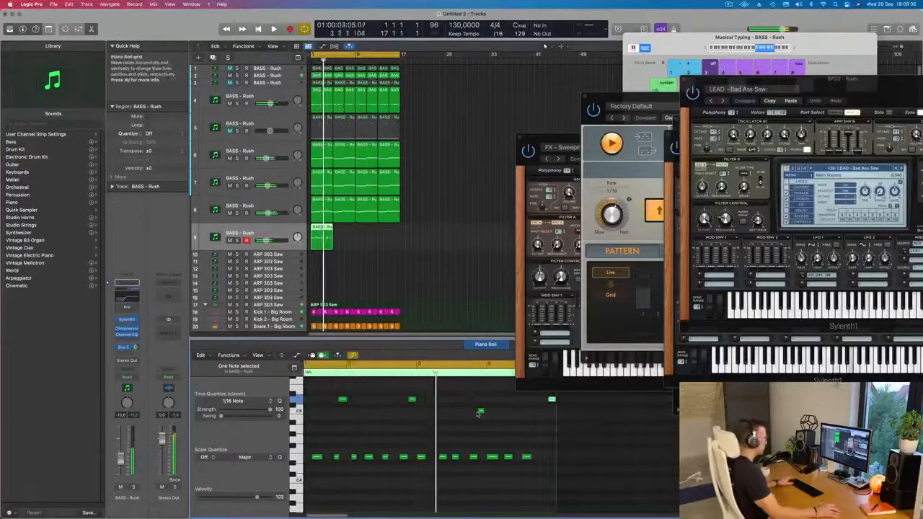
{"action": "scroll", "coordinate": [476, 416], "scroll_direction": "down", "scroll_amount": 2}
Repeat the ninth track's region three times so it fills the loop up to bar 17
{"action": "left_click", "coordinate": [365, 243]}
{"action": "left_click", "coordinate": [320, 240]}
{"action": "key", "text": "super+r"}
{"action": "key", "text": "super+r"}
{"action": "key", "text": "super+r"}
{"action": "scroll", "coordinate": [354, 273], "scroll_direction": "down", "scroll_amount": 1}
{"action": "left_click", "coordinate": [354, 274]}
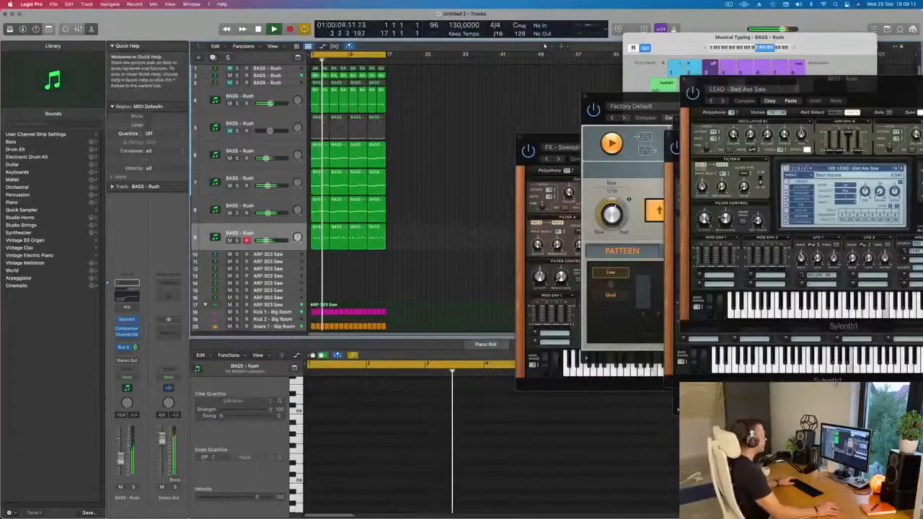
In the ninth track's Channel EQ, set the low cut to 274 Hz and the high shelf to 3300 Hz with +2.7 dB
{"action": "key", "text": "space"}
{"action": "left_click", "coordinate": [269, 230]}
{"action": "key", "text": "space"}
{"action": "key", "text": "space"}
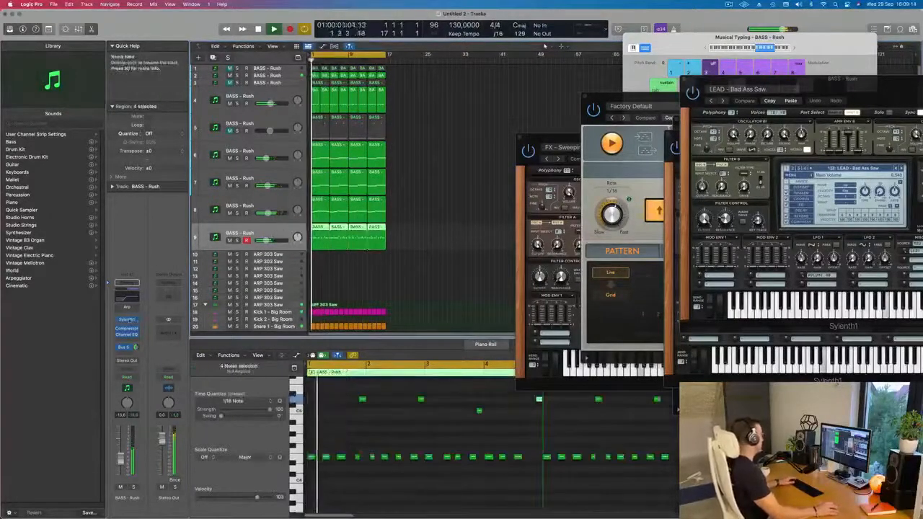
{"action": "left_click", "coordinate": [128, 335]}
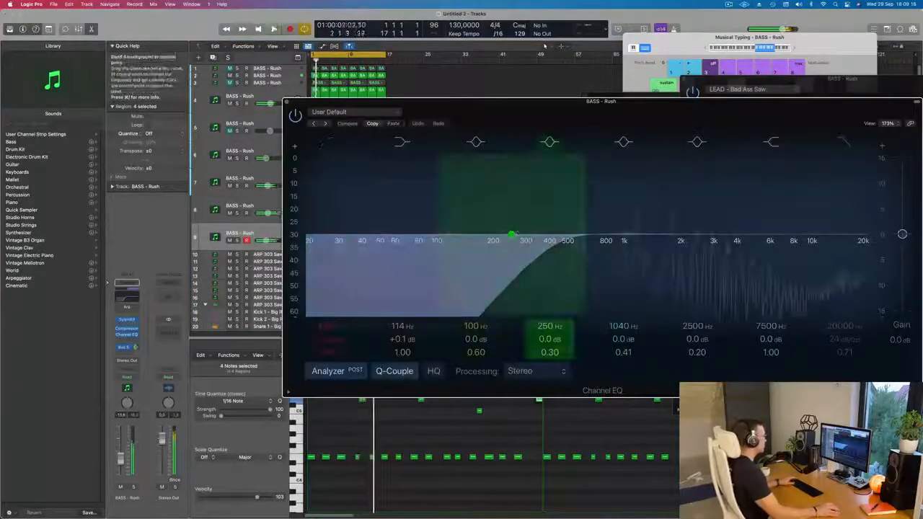
{"action": "left_click_drag", "start_coordinate": [555, 243], "coordinate": [520, 243]}
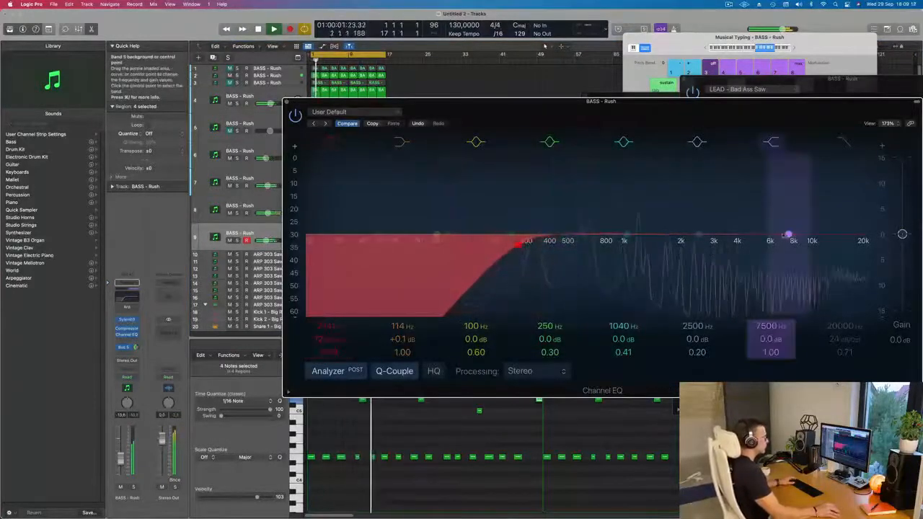
{"action": "left_click_drag", "start_coordinate": [788, 235], "coordinate": [719, 218]}
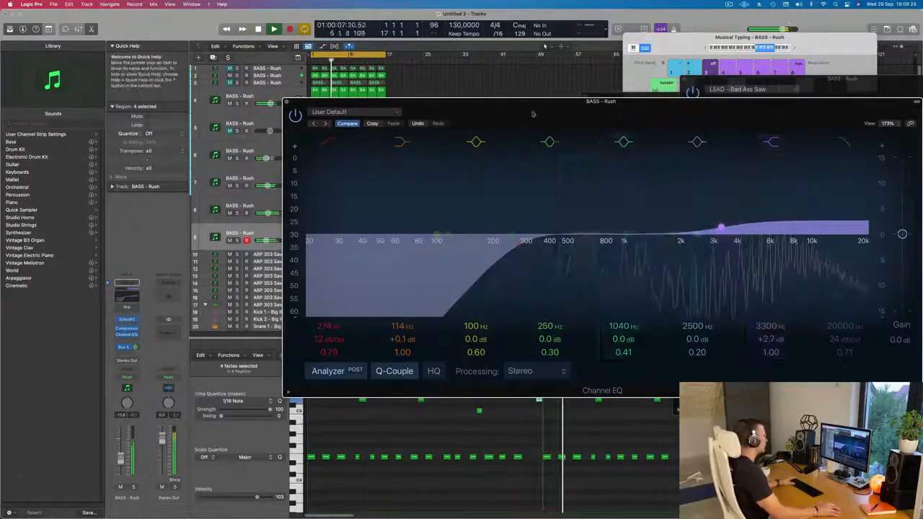
{"action": "left_click_drag", "start_coordinate": [463, 104], "coordinate": [420, 112]}
Restart playback of the loop and mute the fourth track
{"action": "key", "text": "space"}
{"action": "left_click", "coordinate": [244, 109]}
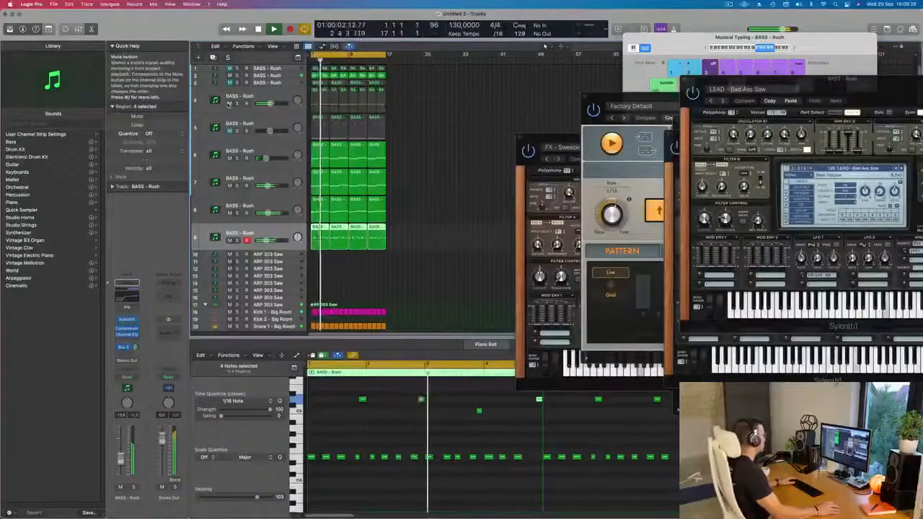
Select the fourth track and unmute it
{"action": "scroll", "coordinate": [401, 226], "scroll_direction": "up", "scroll_amount": 3}
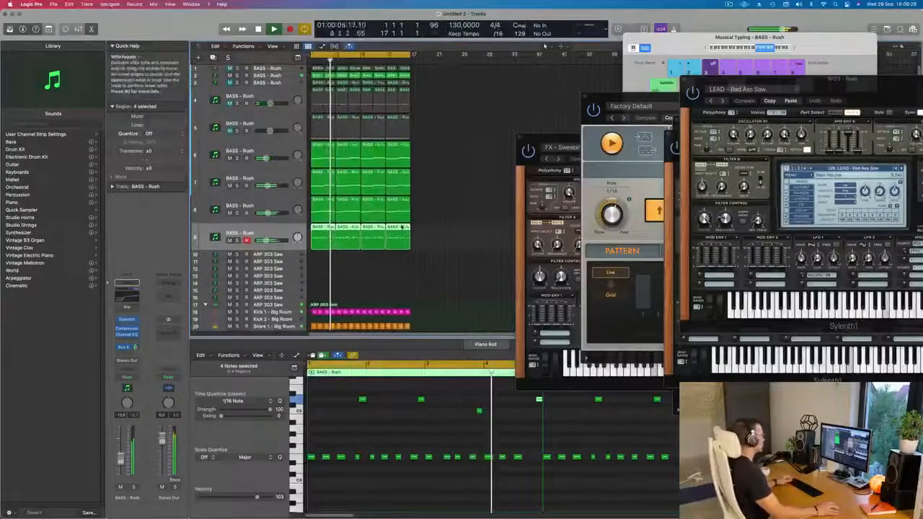
{"action": "left_click", "coordinate": [238, 98]}
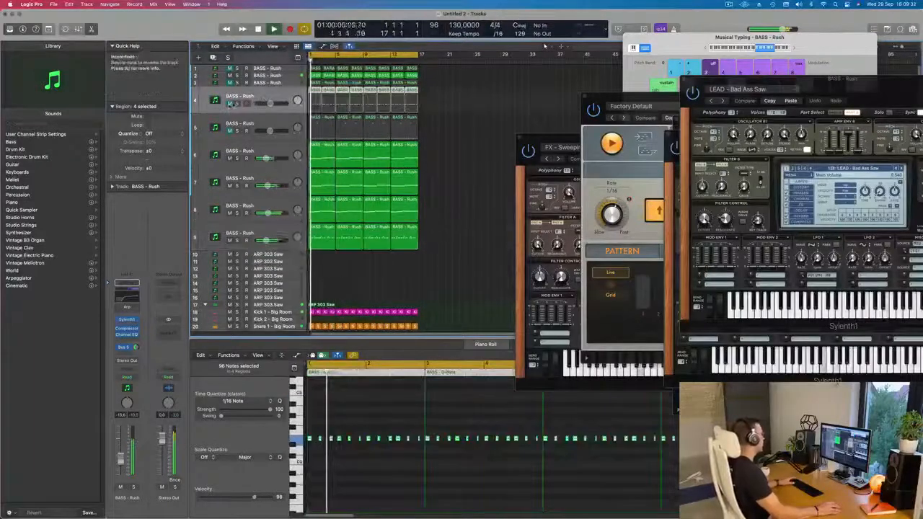
{"action": "left_click", "coordinate": [229, 105]}
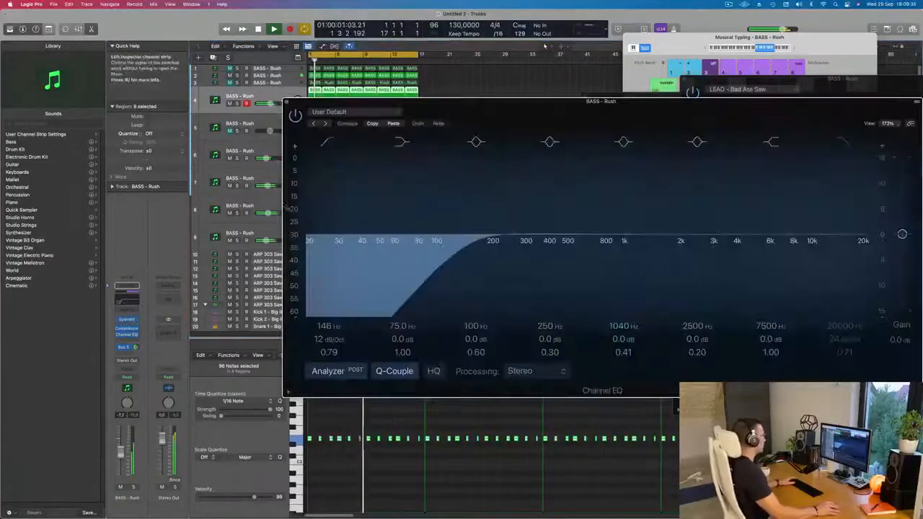
In the fourth track's Channel EQ, set the low cut to 101 Hz and boost the 228 Hz band by 0.9 dB
{"action": "left_click", "coordinate": [124, 300]}
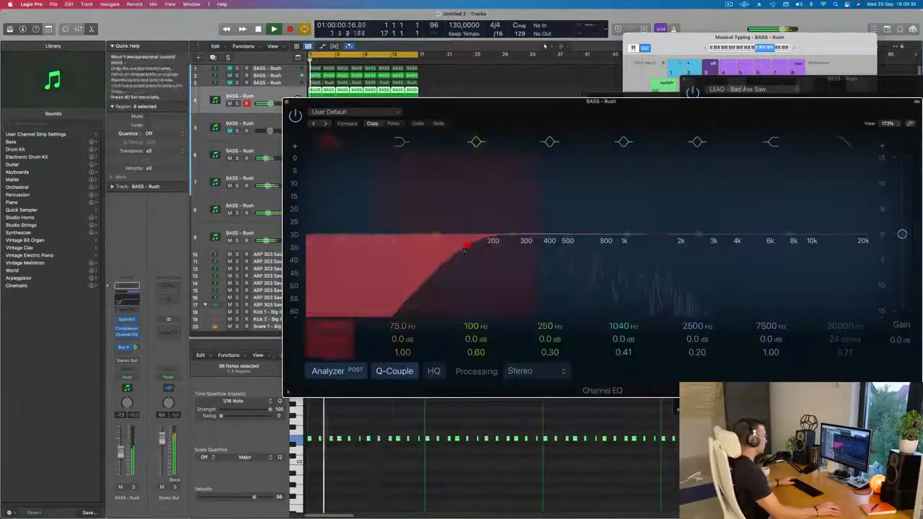
{"action": "left_click_drag", "start_coordinate": [511, 235], "coordinate": [504, 230]}
{"action": "key", "text": "space"}
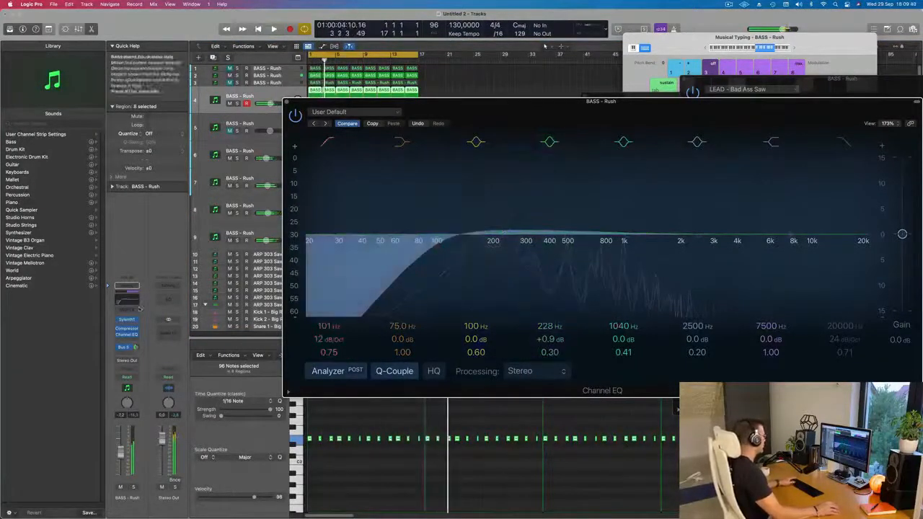
{"action": "key", "text": "space"}
Lower the fourth track's Bus 5 send and raise the filter cutoff slightly in its Sylenth1 Euphoric Lead
{"action": "left_click", "coordinate": [129, 321]}
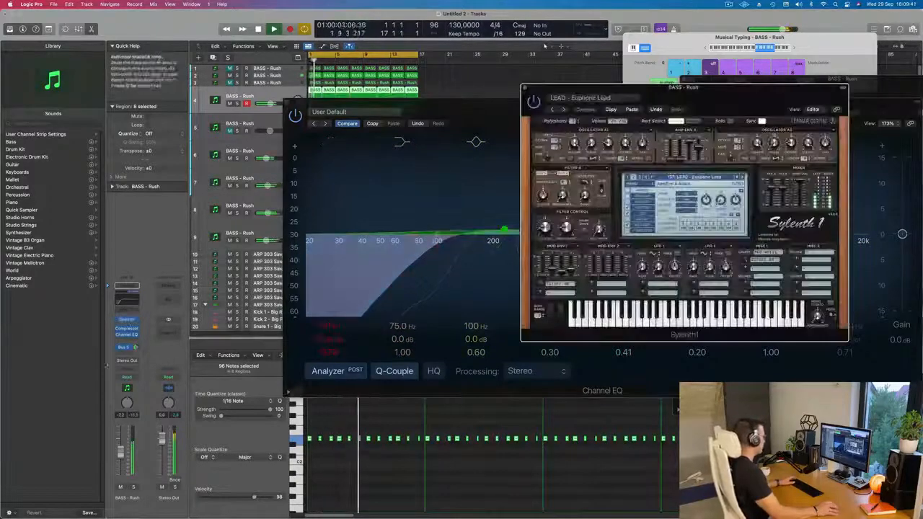
{"action": "left_click", "coordinate": [137, 348]}
{"action": "left_click_drag", "start_coordinate": [135, 348], "coordinate": [135, 357]}
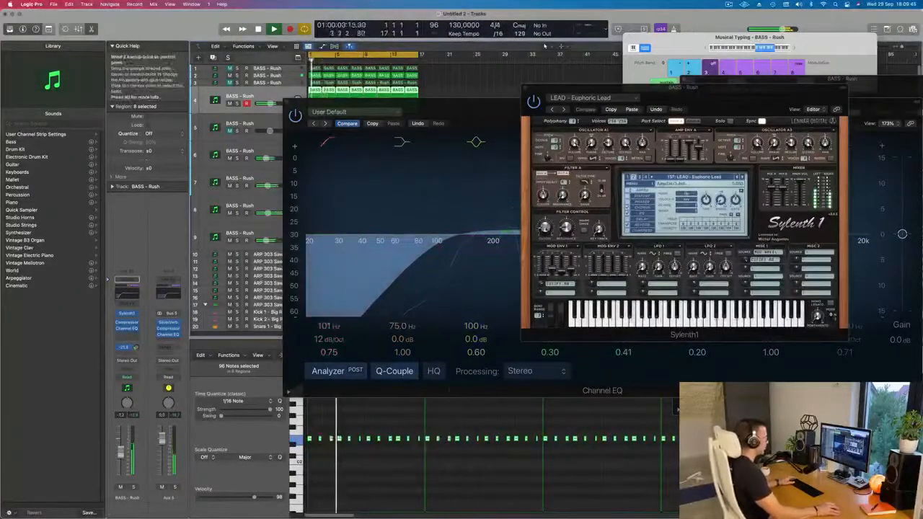
{"action": "left_click_drag", "start_coordinate": [545, 228], "coordinate": [545, 226]}
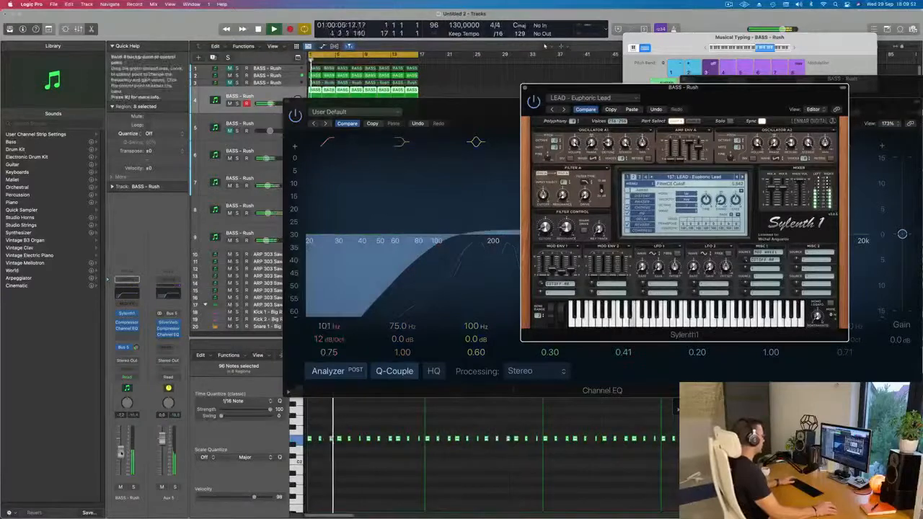
Set the fourth track's volume to -5.4 dB and close its Sylenth1 and Channel EQ windows
{"action": "left_click_drag", "start_coordinate": [122, 452], "coordinate": [121, 450]}
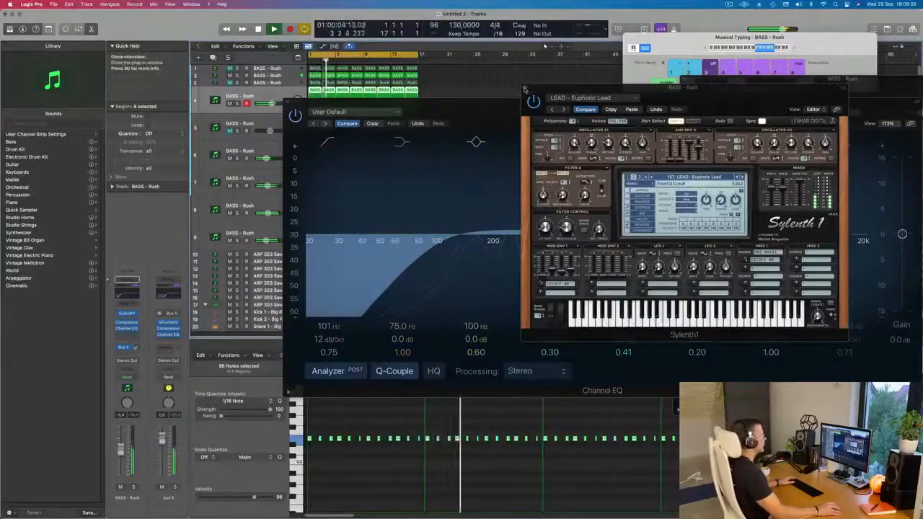
{"action": "left_click", "coordinate": [530, 89]}
{"action": "left_click", "coordinate": [729, 4]}
{"action": "left_click", "coordinate": [562, 76]}
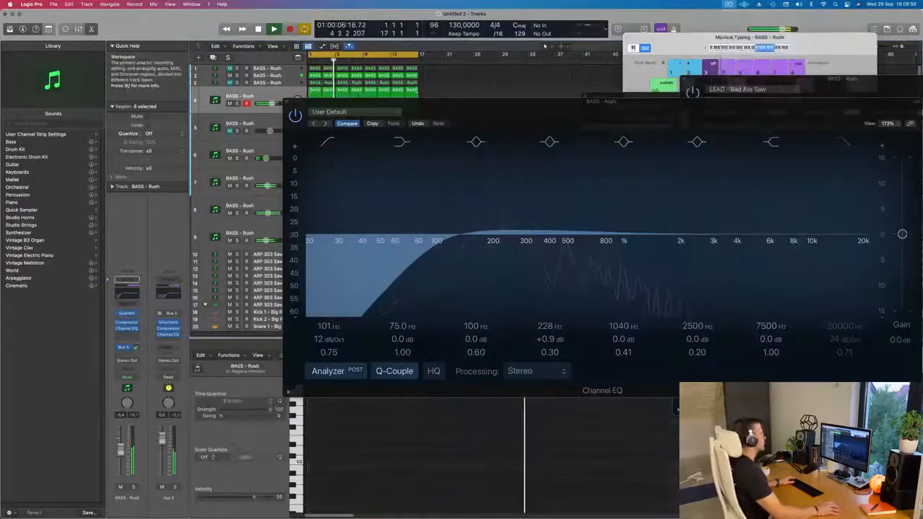
{"action": "left_click", "coordinate": [287, 103]}
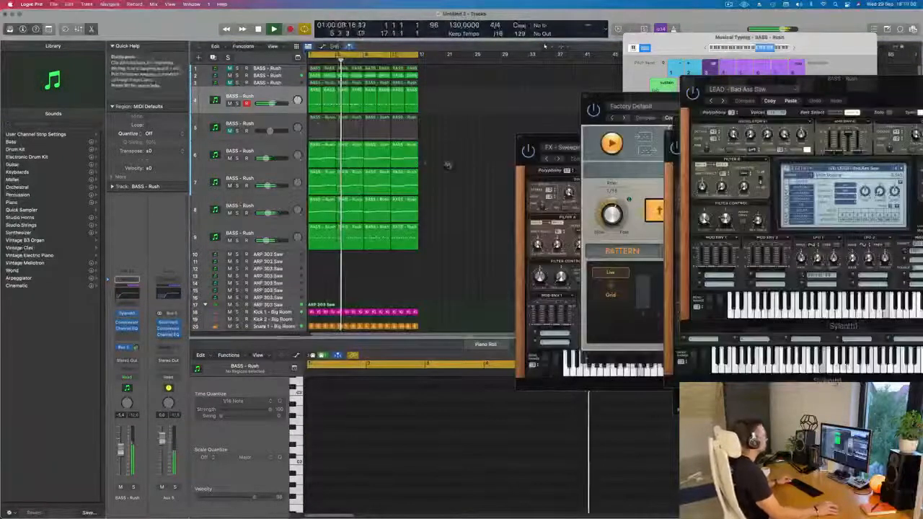
Stop playback and move the FX synth and Arpeggiator windows aside to uncover the arrangement area
{"action": "scroll", "coordinate": [437, 209], "scroll_direction": "down", "scroll_amount": 2}
{"action": "scroll", "coordinate": [409, 251], "scroll_direction": "up", "scroll_amount": 3}
{"action": "scroll", "coordinate": [412, 254], "scroll_direction": "up", "scroll_amount": 2}
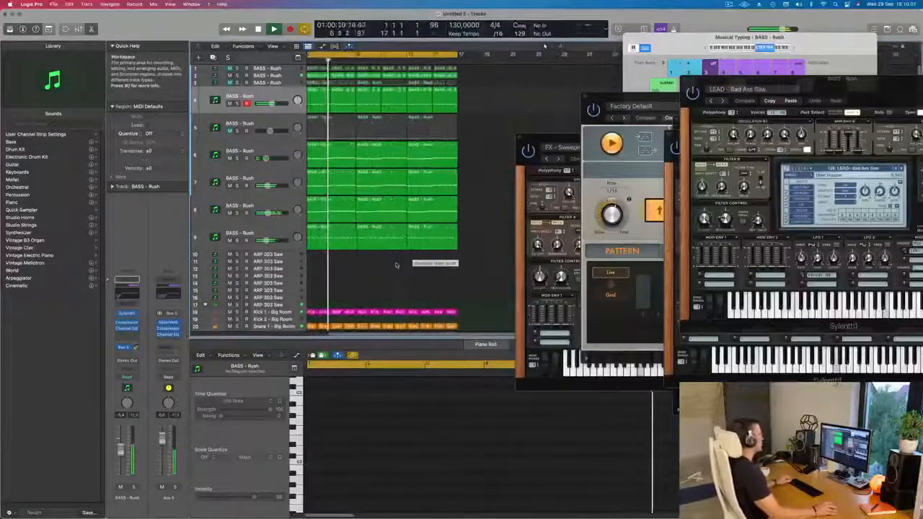
{"action": "scroll", "coordinate": [355, 233], "scroll_direction": "down", "scroll_amount": 3}
{"action": "scroll", "coordinate": [356, 233], "scroll_direction": "down", "scroll_amount": 1}
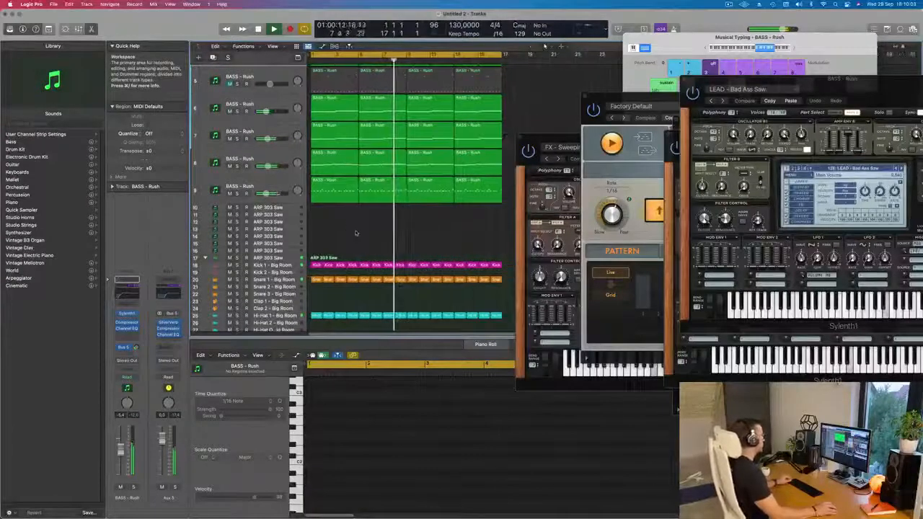
{"action": "scroll", "coordinate": [355, 231], "scroll_direction": "down", "scroll_amount": 2}
{"action": "scroll", "coordinate": [357, 224], "scroll_direction": "up", "scroll_amount": 1}
{"action": "scroll", "coordinate": [356, 225], "scroll_direction": "up", "scroll_amount": 2}
{"action": "key", "text": "space"}
{"action": "left_click_drag", "start_coordinate": [530, 140], "coordinate": [737, 152]}
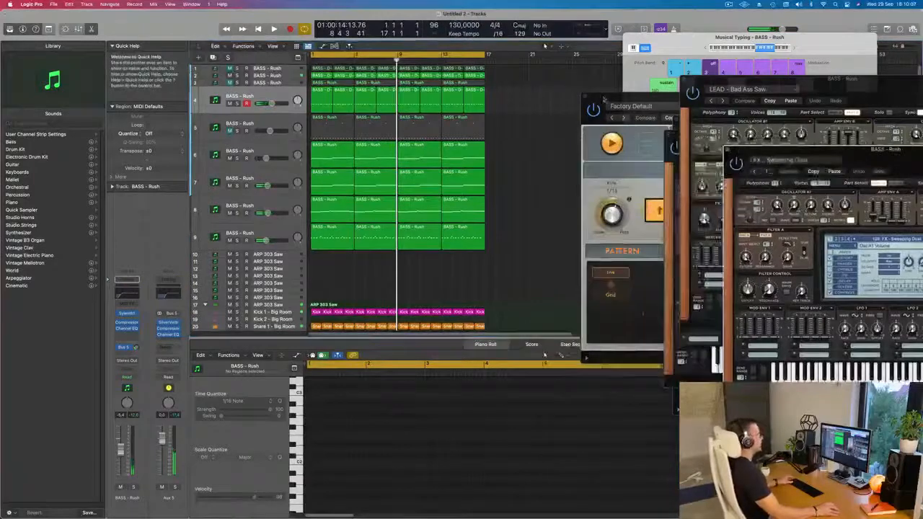
{"action": "left_click_drag", "start_coordinate": [602, 99], "coordinate": [721, 118]}
{"action": "key", "text": "super+a"}
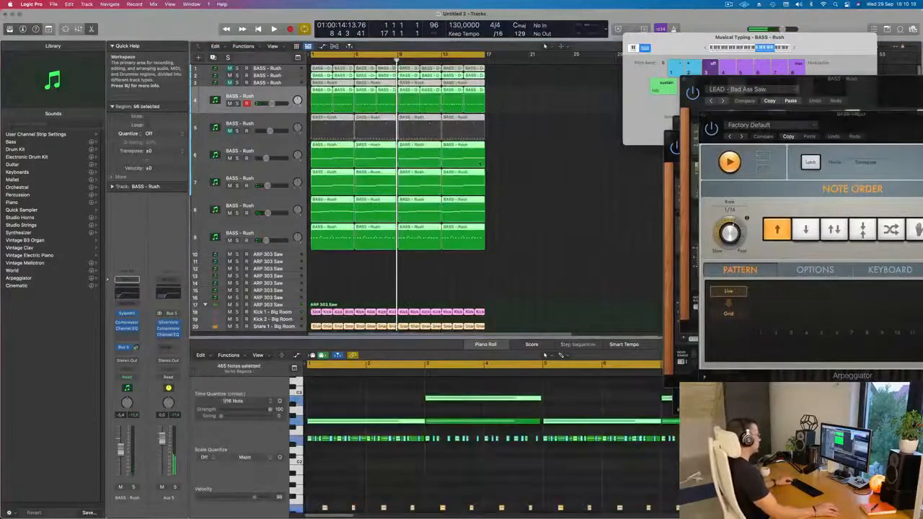
{"action": "right_click", "coordinate": [457, 145]}
{"action": "left_click", "coordinate": [464, 149]}
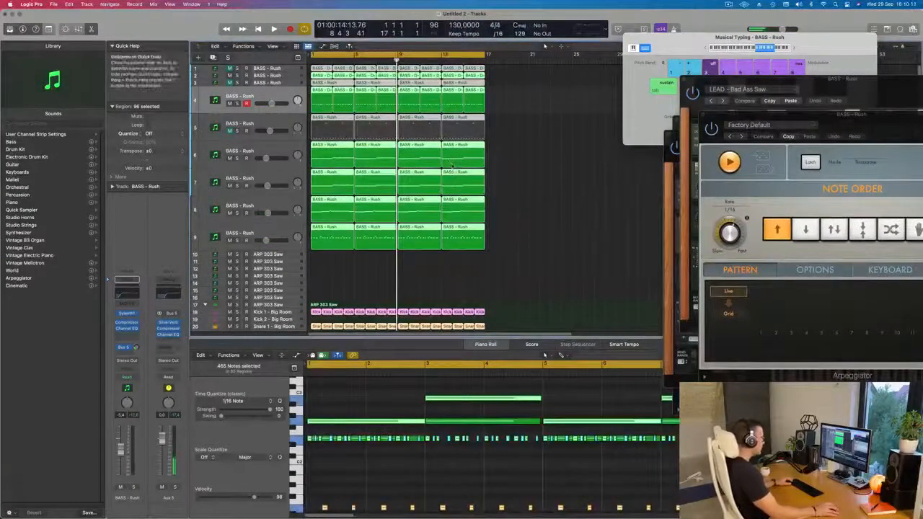
{"action": "right_click", "coordinate": [455, 170]}
{"action": "left_click", "coordinate": [462, 181]}
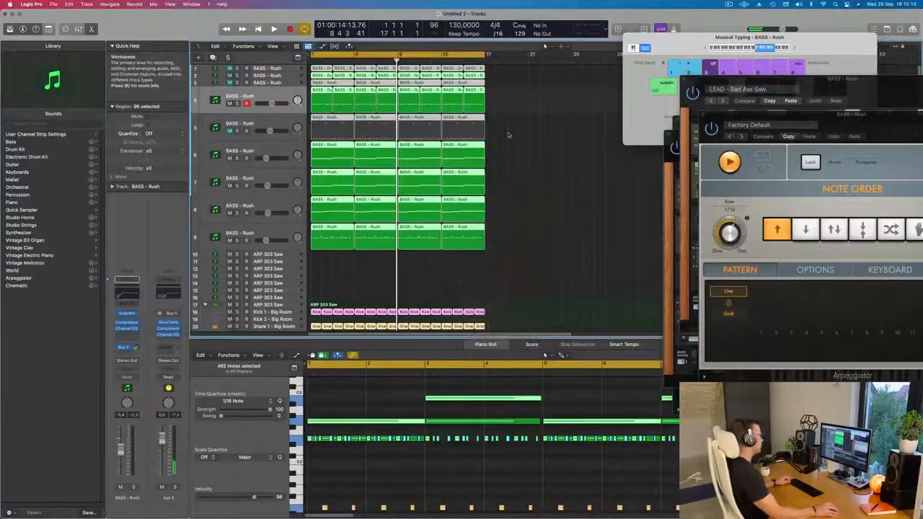
{"action": "left_click", "coordinate": [509, 135]}
Repeat all regions of the 16-bar loop three times so the arrangement extends to bar 65
{"action": "key", "text": "space"}
{"action": "key", "text": "super+Left"}
{"action": "key", "text": "super+Left"}
{"action": "key", "text": "super+Left"}
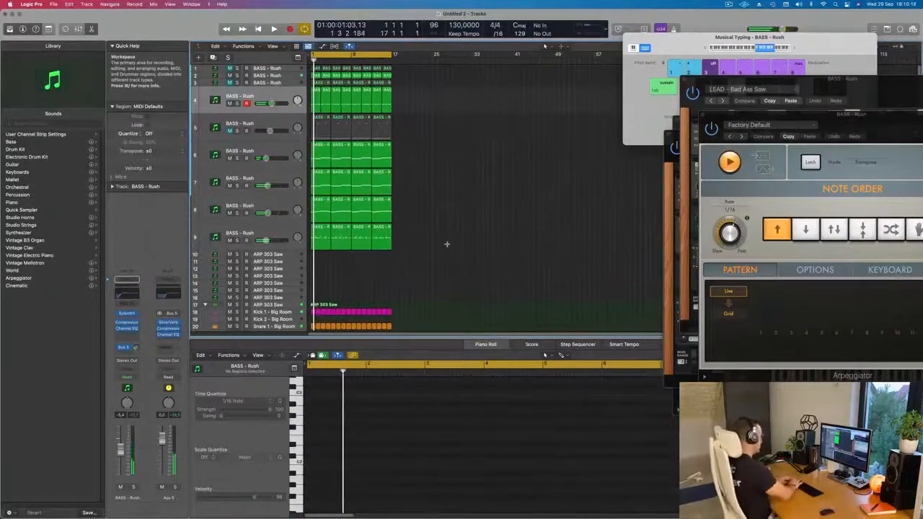
{"action": "key", "text": "super+a"}
{"action": "key", "text": "super+r"}
{"action": "key", "text": "super+r"}
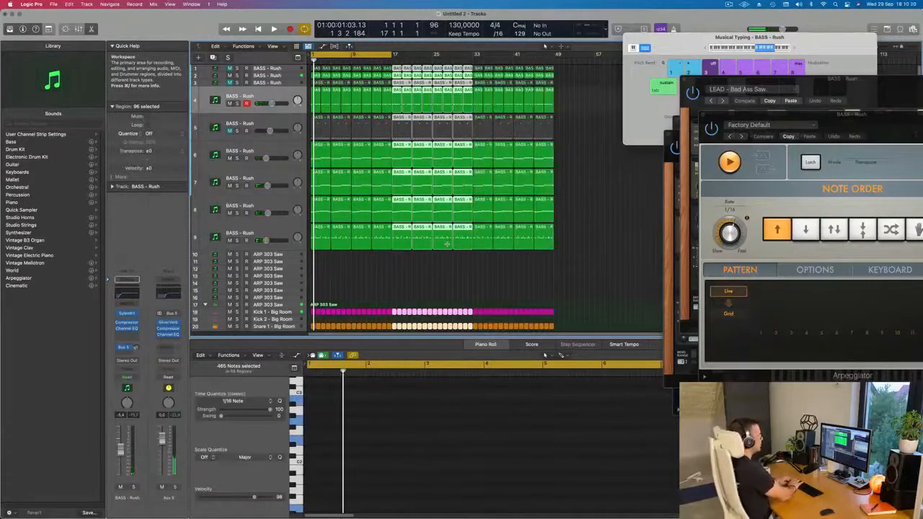
{"action": "key", "text": "super+r"}
{"action": "key", "text": "super+Left"}
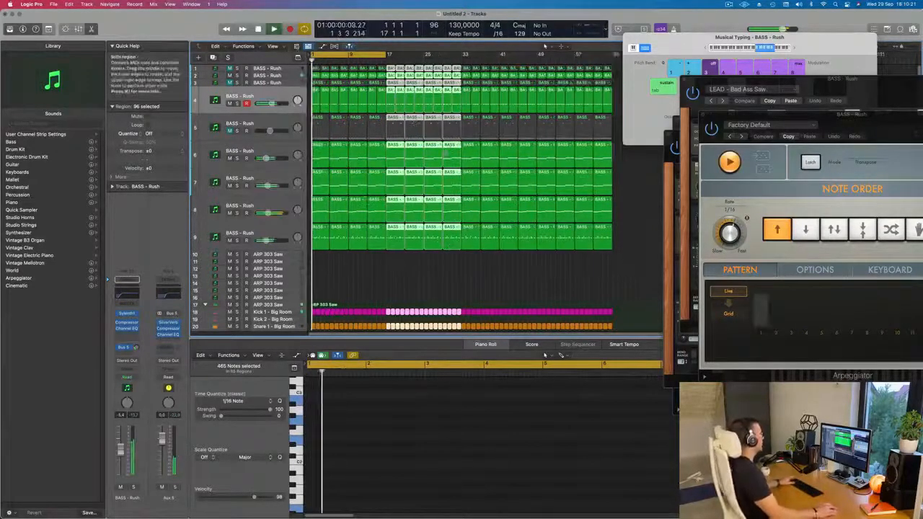
Show the secondary ruler in the Tracks area, restart playback, and hide the Musical Typing keyboard
{"action": "left_click", "coordinate": [272, 46]}
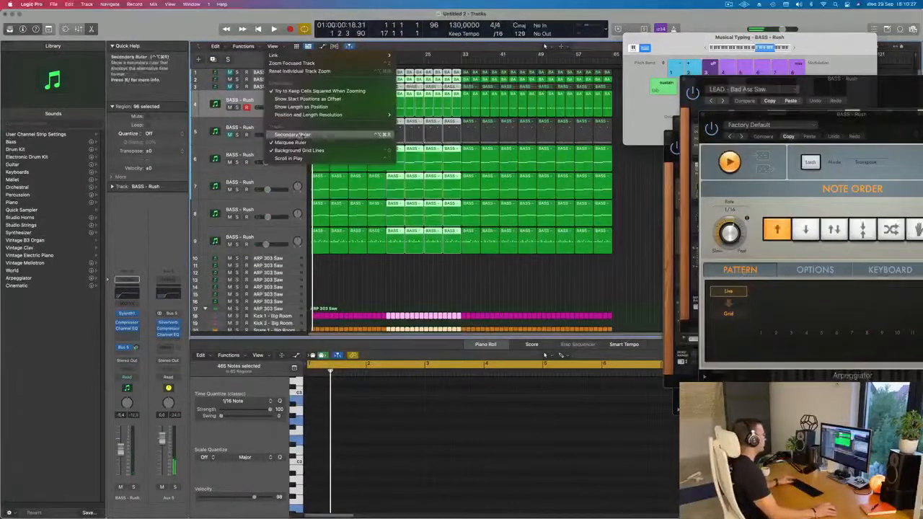
{"action": "left_click", "coordinate": [301, 135]}
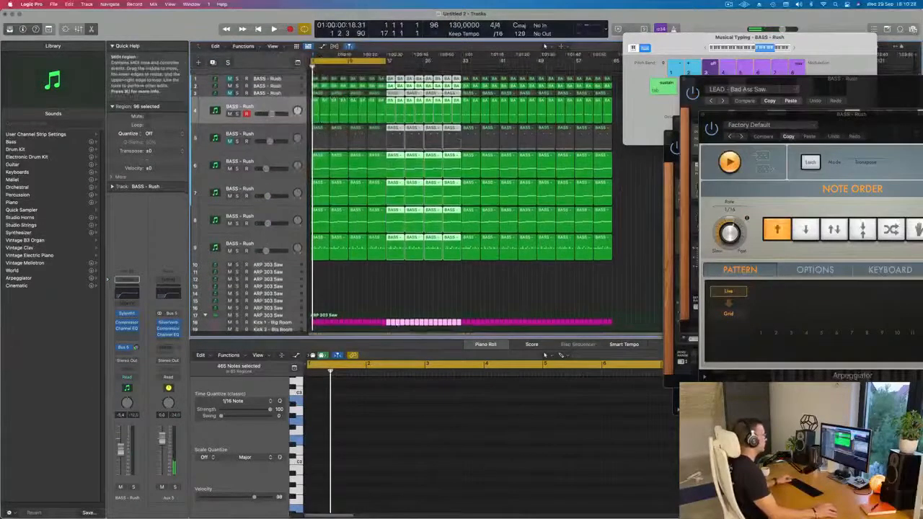
{"action": "key", "text": "space"}
{"action": "scroll", "coordinate": [349, 258], "scroll_direction": "down", "scroll_amount": 3}
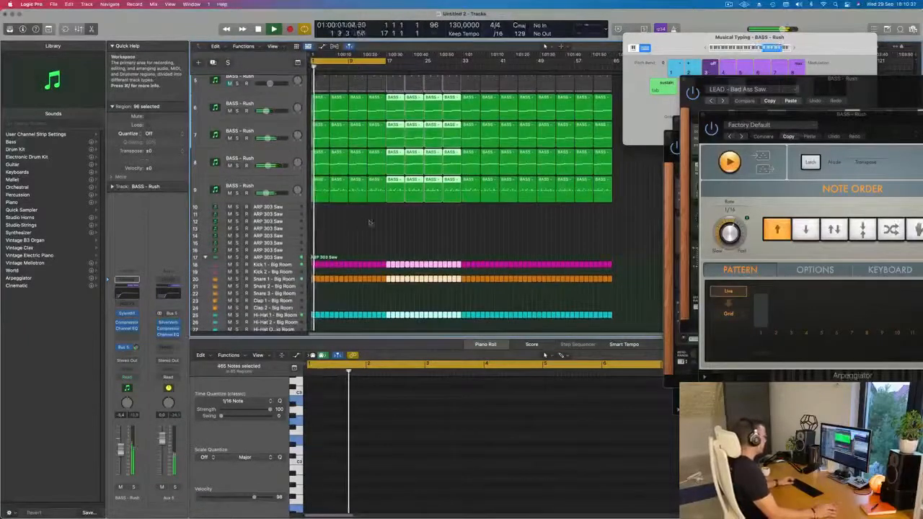
{"action": "left_click", "coordinate": [384, 231]}
{"action": "key", "text": "super+k"}
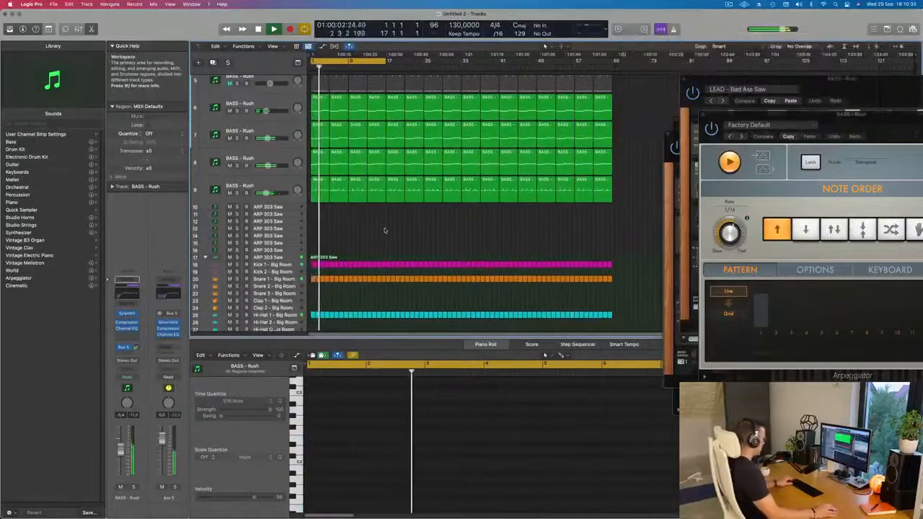
In the Mixer, unmute the remaining muted synth channels and pull the faders of tracks 1 to 9 all the way down
{"action": "key", "text": "x"}
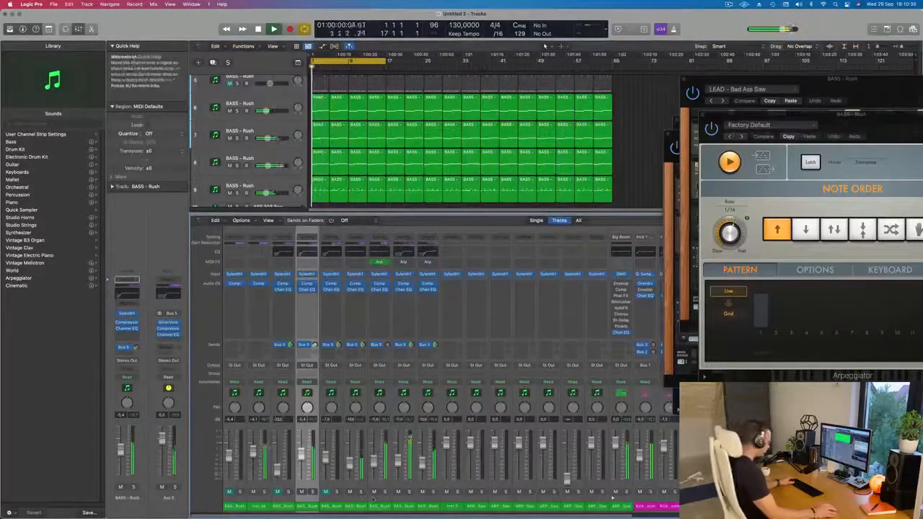
{"action": "left_click", "coordinate": [326, 492]}
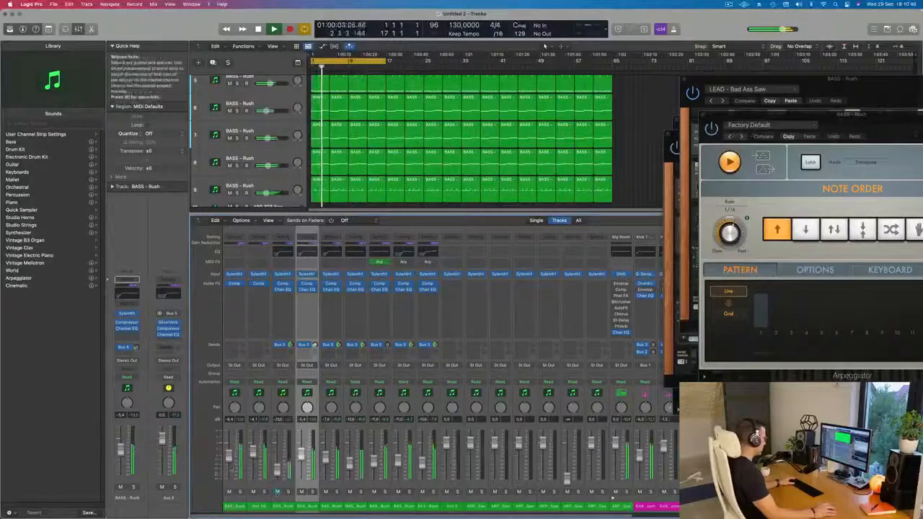
{"action": "left_click_drag", "start_coordinate": [428, 499], "coordinate": [242, 495]}
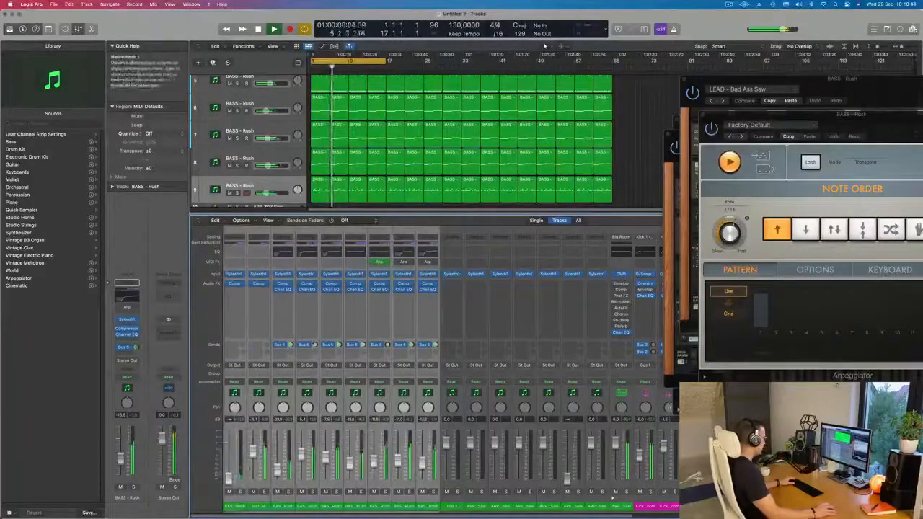
{"action": "left_click_drag", "start_coordinate": [253, 452], "coordinate": [254, 481]}
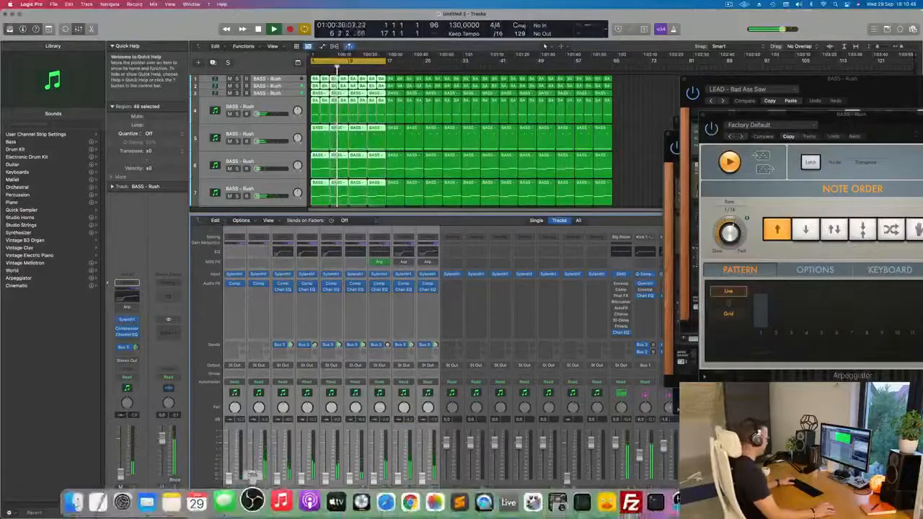
{"action": "left_click", "coordinate": [635, 141]}
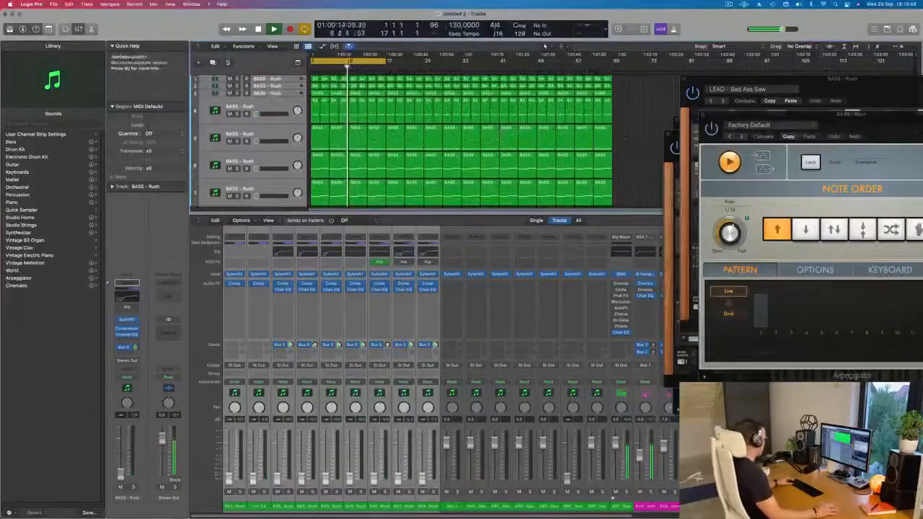
{"action": "key", "text": "x"}
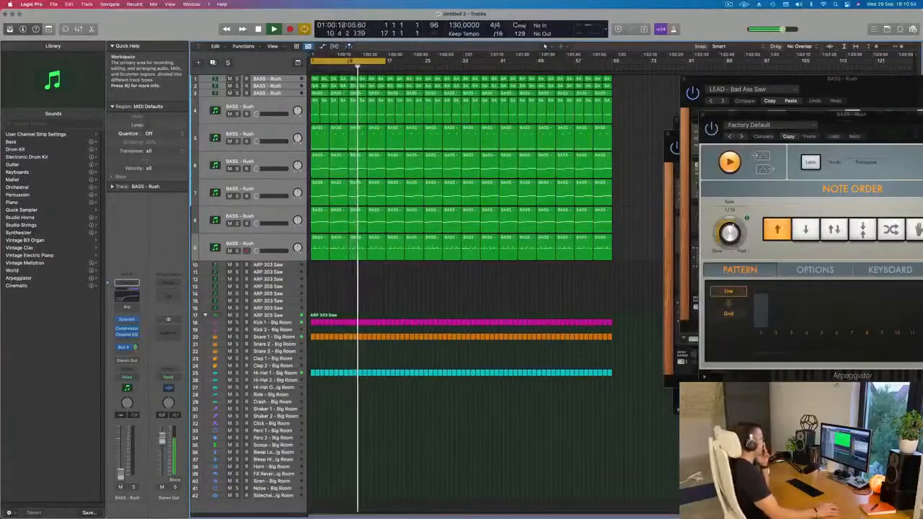
Select the seventh track, restart playback from bar 1, and gradually raise that track's volume from silence
{"action": "left_click", "coordinate": [267, 189]}
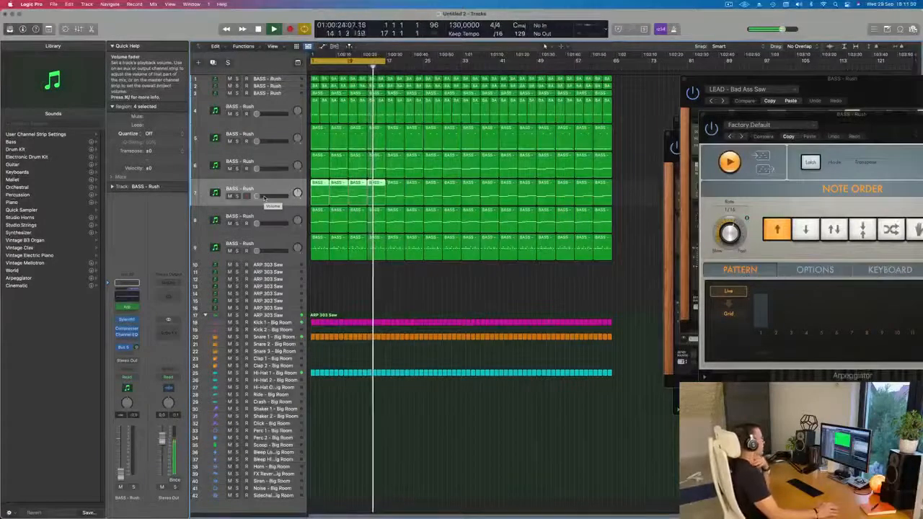
{"action": "left_click", "coordinate": [264, 197]}
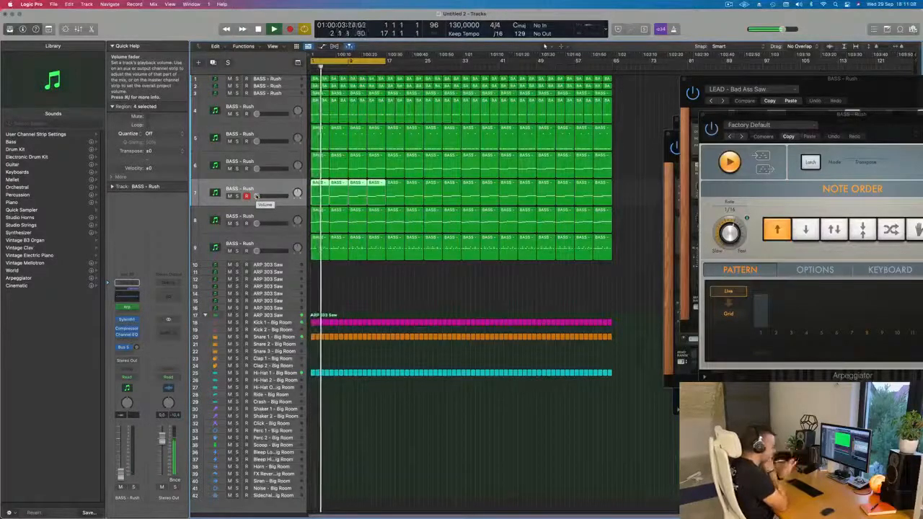
{"action": "key", "text": "space"}
{"action": "key", "text": "space"}
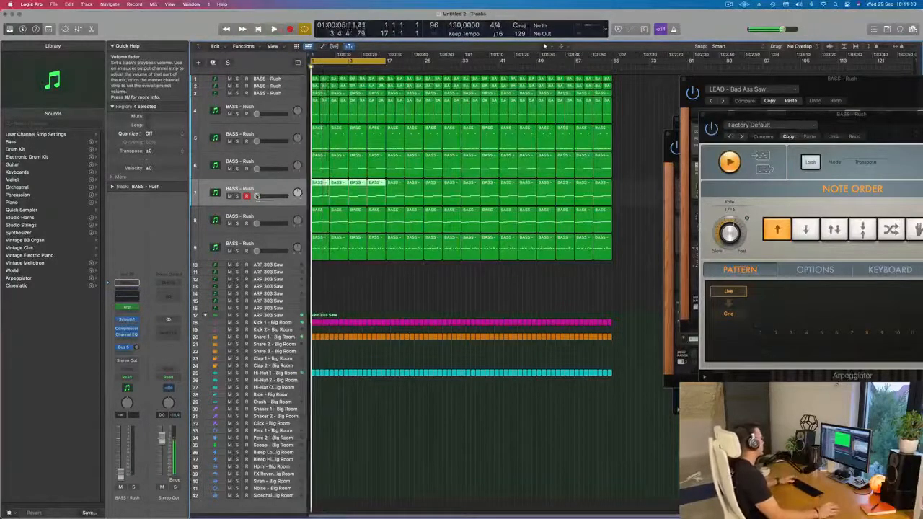
{"action": "left_click_drag", "start_coordinate": [257, 196], "coordinate": [258, 197]}
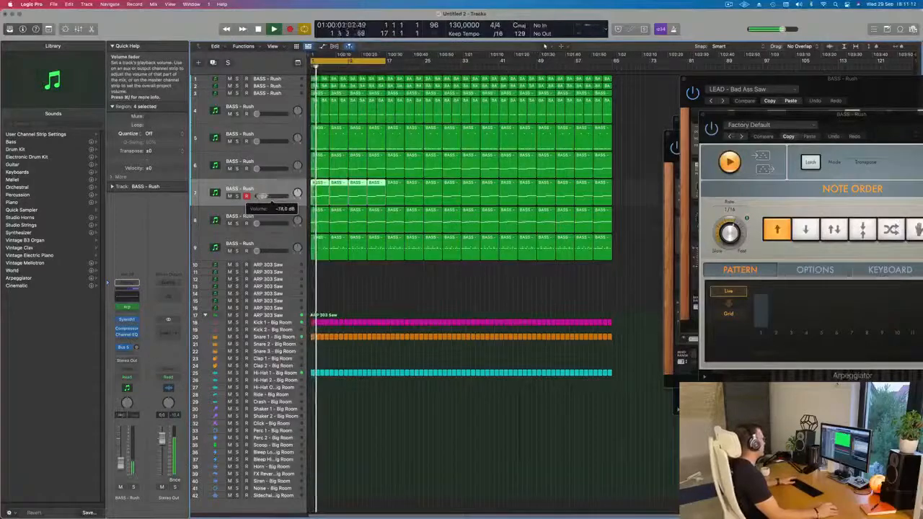
{"action": "left_click_drag", "start_coordinate": [266, 196], "coordinate": [267, 196]}
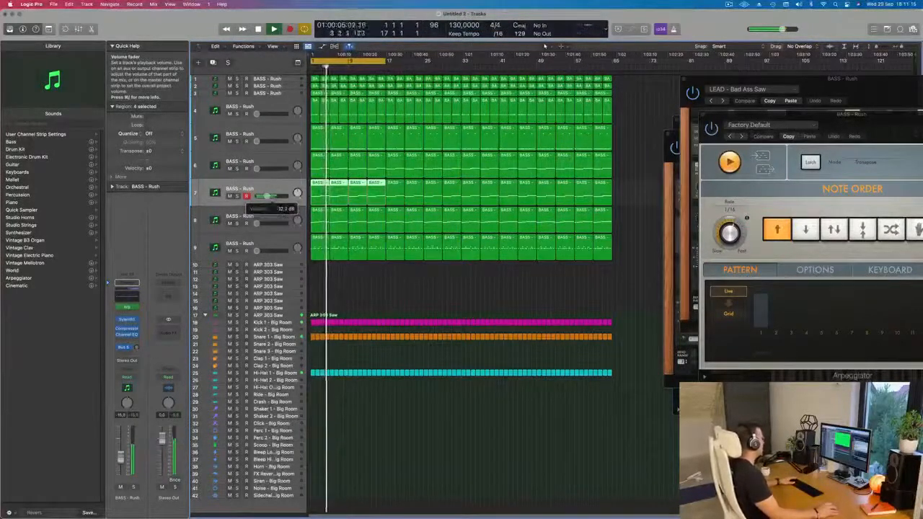
In the seventh track's Channel EQ, boost the low shelf to +1.6 dB at 84 Hz and restart playback
{"action": "left_click", "coordinate": [126, 295]}
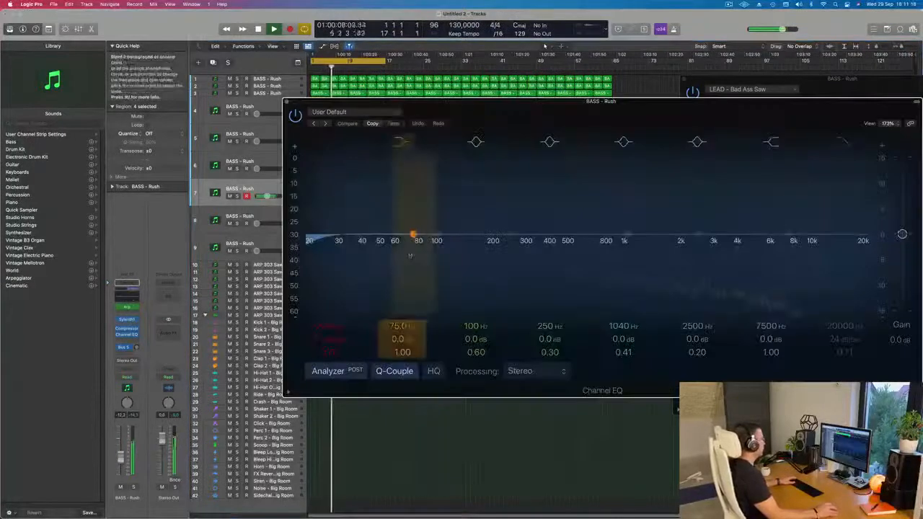
{"action": "left_click_drag", "start_coordinate": [416, 227], "coordinate": [421, 224]}
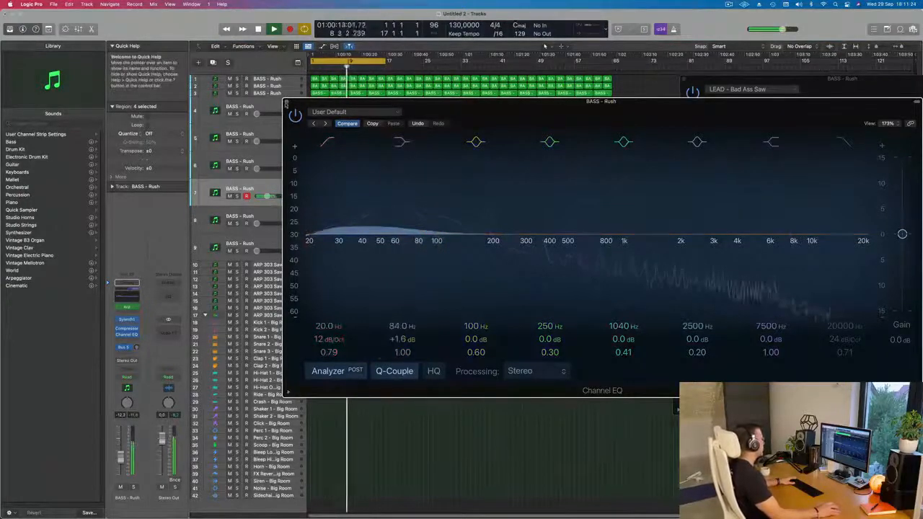
{"action": "left_click", "coordinate": [287, 102]}
{"action": "key", "text": "space"}
{"action": "key", "text": "space"}
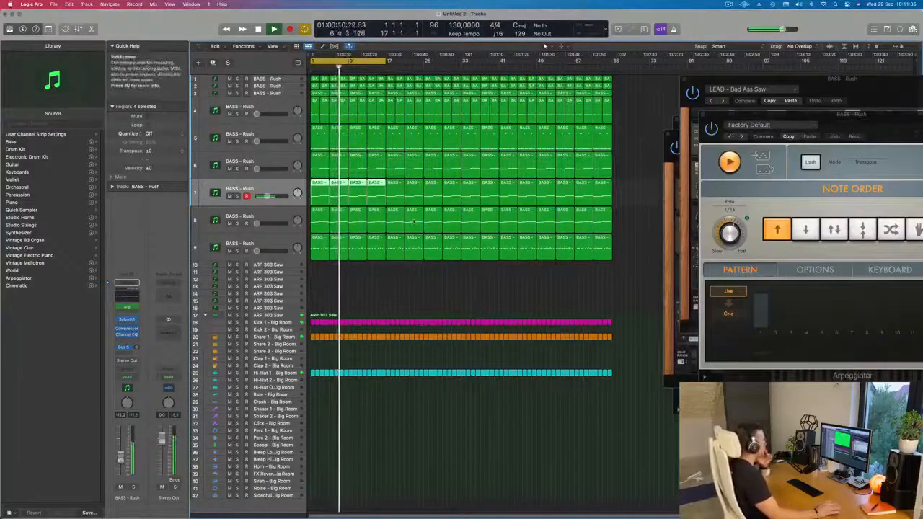
{"action": "left_click", "coordinate": [271, 240]}
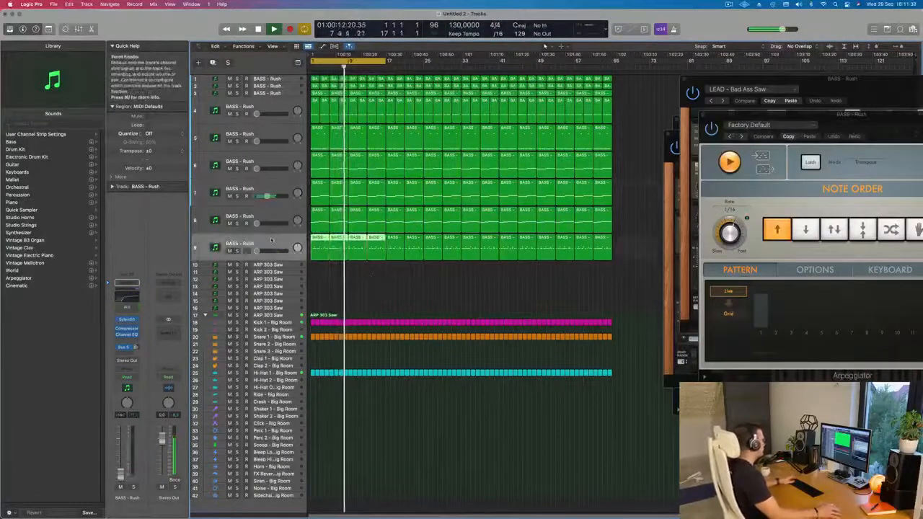
{"action": "left_click", "coordinate": [281, 210]}
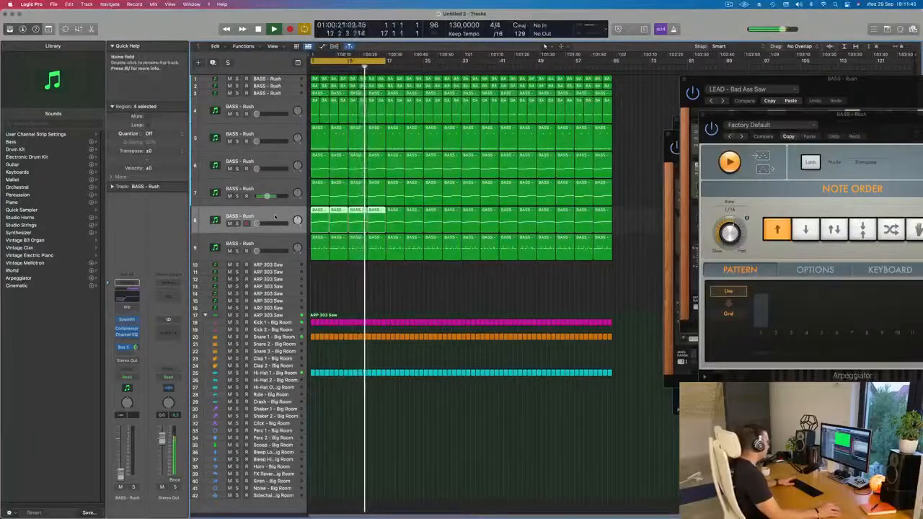
{"action": "left_click", "coordinate": [237, 168]}
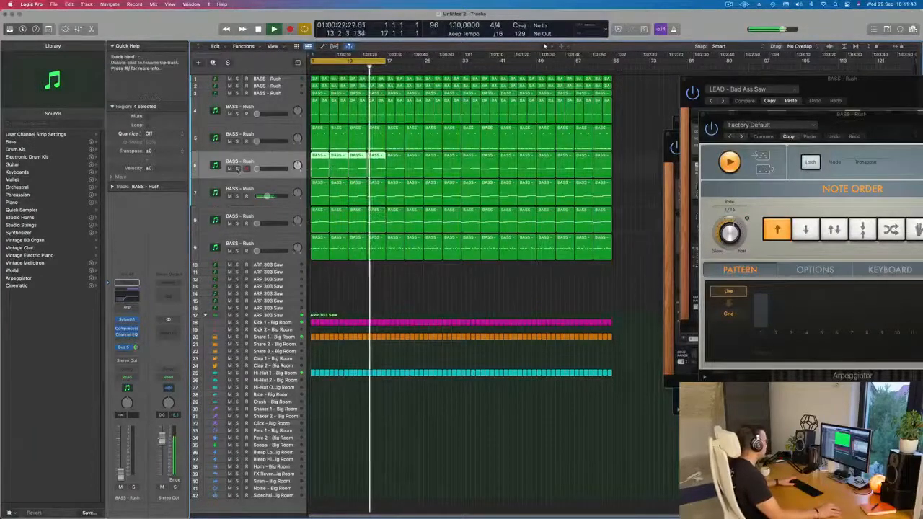
{"action": "mouse_move", "coordinate": [257, 169]}
{"action": "left_mouse_down"}
{"action": "mouse_move", "coordinate": [267, 169]}
{"action": "mouse_move", "coordinate": [257, 169]}
{"action": "left_mouse_up"}
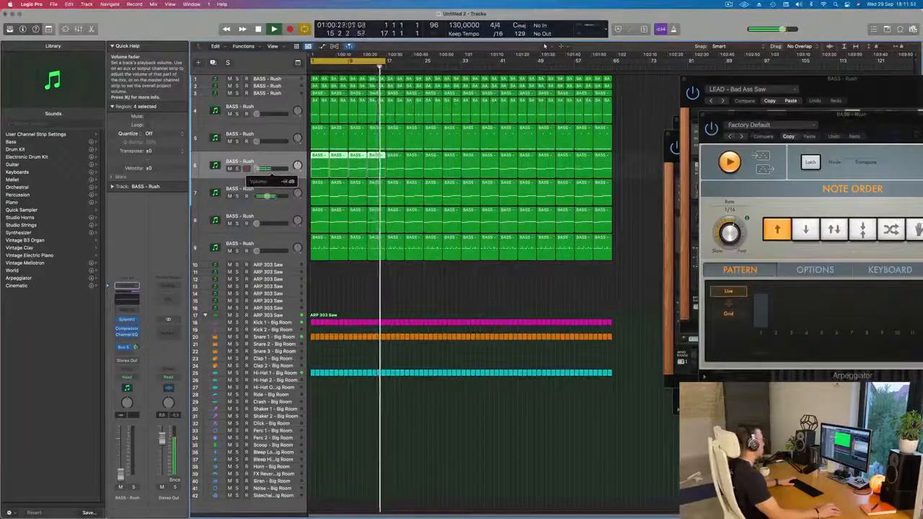
Select the eighth track, raise its volume gradually from silence, and replay the loop from bar 1
{"action": "left_click", "coordinate": [276, 216]}
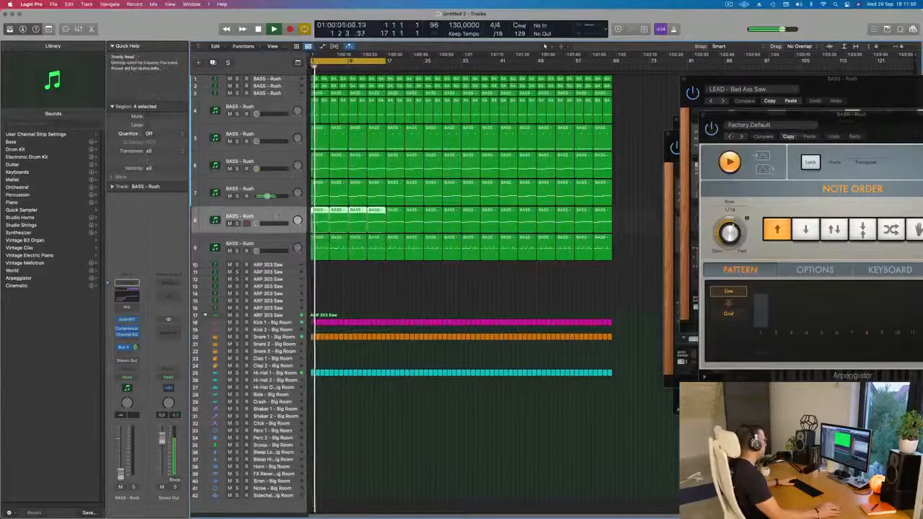
{"action": "left_click_drag", "start_coordinate": [256, 224], "coordinate": [262, 223]}
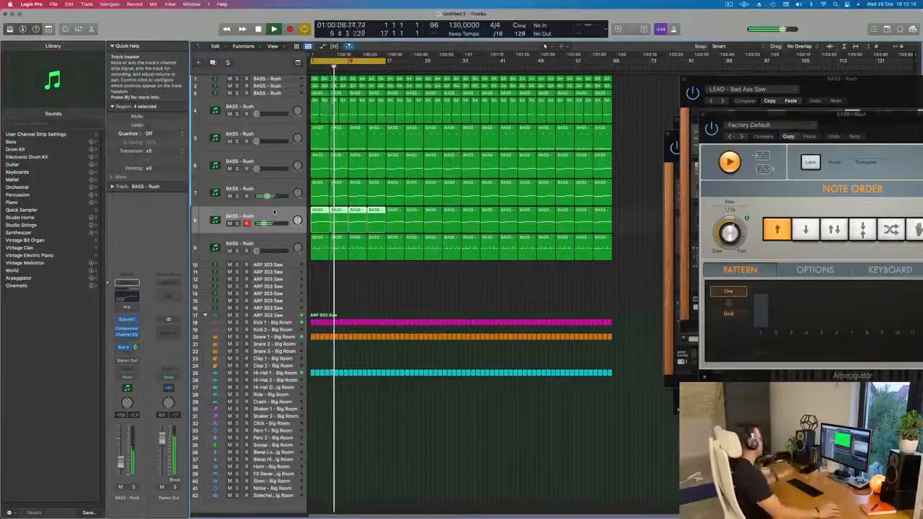
{"action": "key", "text": "space"}
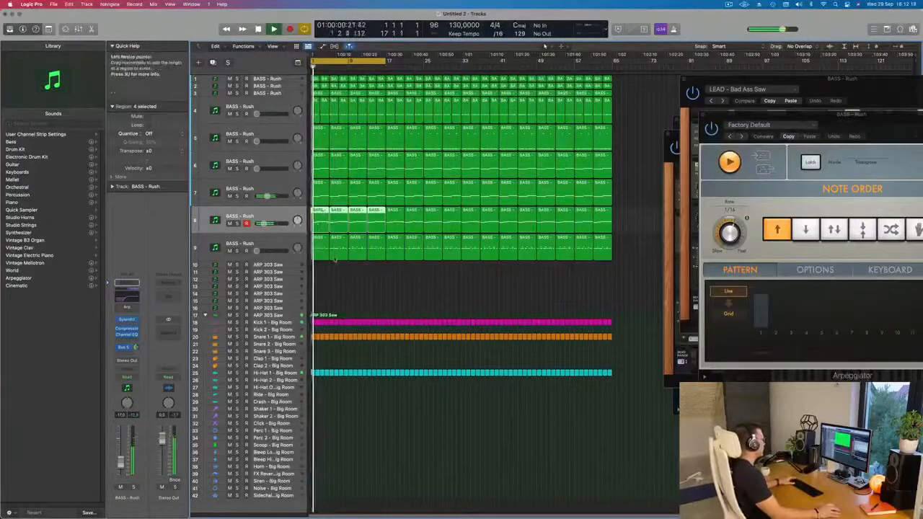
{"action": "key", "text": "super+z"}
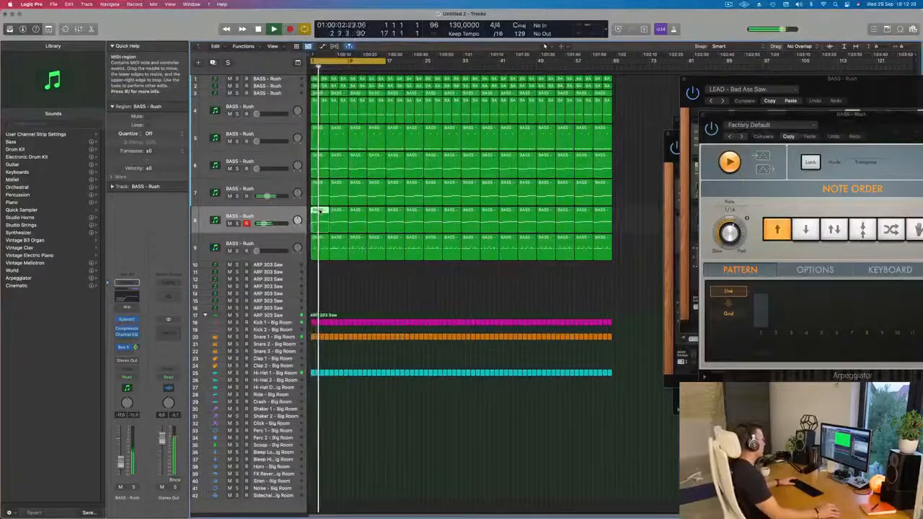
{"action": "key", "text": "space"}
{"action": "key", "text": "space"}
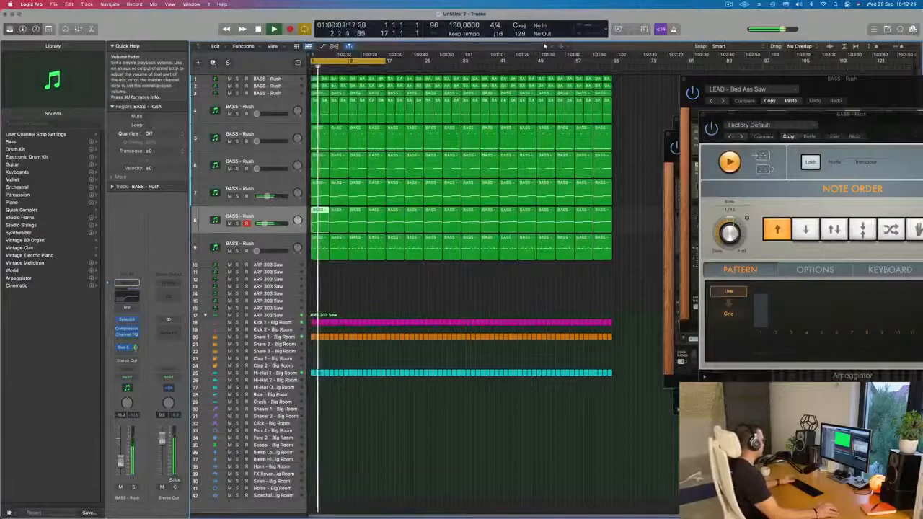
{"action": "key", "text": "space"}
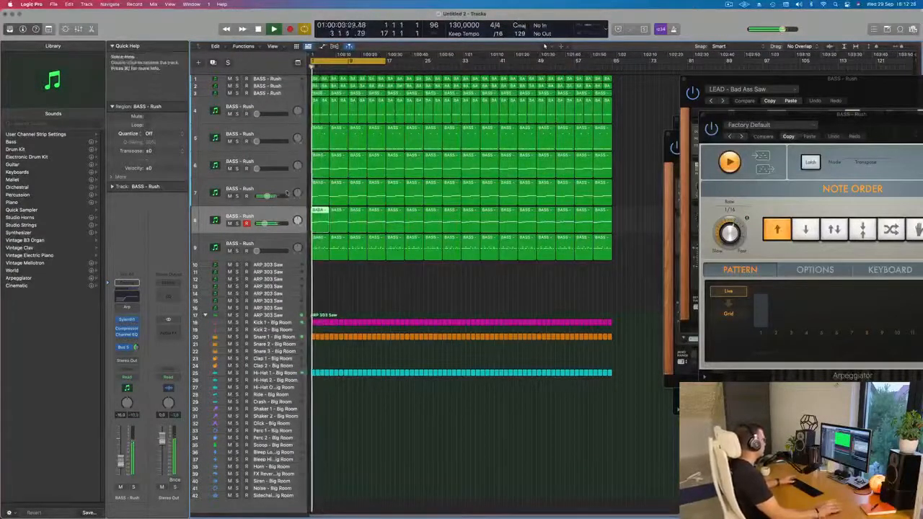
Adjust the filter cutoff in the seventh track's Sylenth1 instrument, close the instrument, and replay the loop from bar 1
{"action": "left_click", "coordinate": [235, 189]}
{"action": "key", "text": "space"}
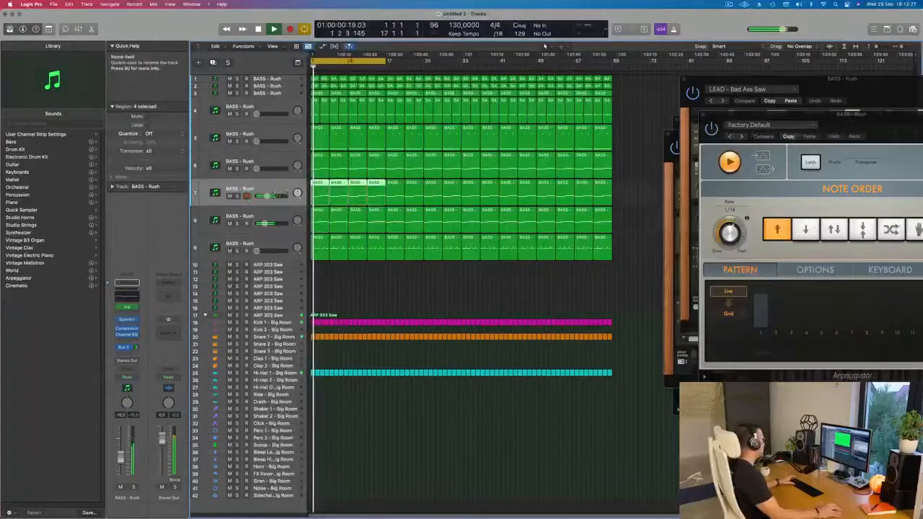
{"action": "left_click", "coordinate": [127, 320]}
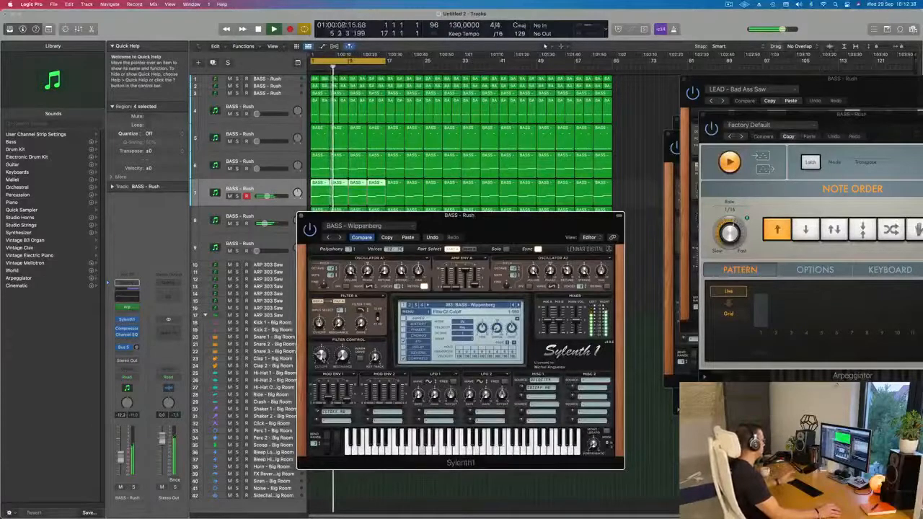
{"action": "left_click_drag", "start_coordinate": [398, 229], "coordinate": [380, 234]}
{"action": "key", "text": "space"}
{"action": "key", "text": "space"}
{"action": "left_click", "coordinate": [282, 222]}
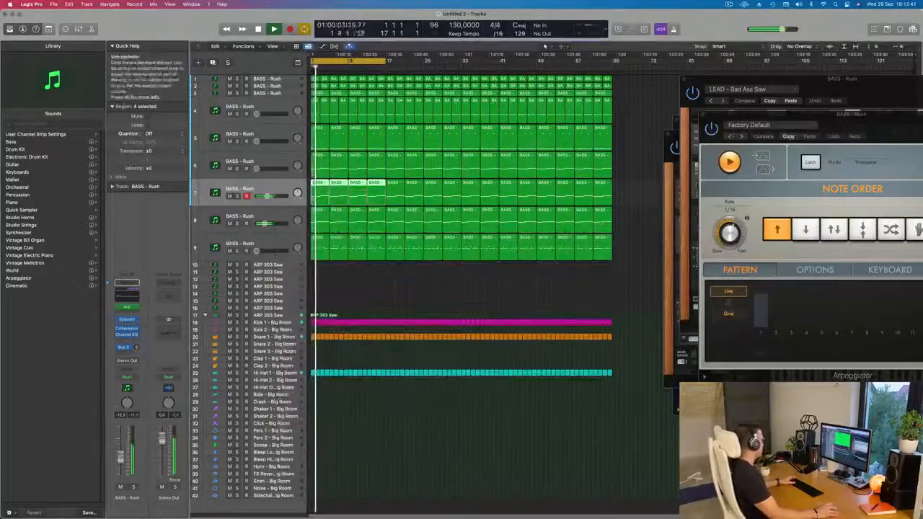
Solo the seventh and eighth tracks one after the other to compare their sounds, clearing each solo again
{"action": "left_click", "coordinate": [134, 488]}
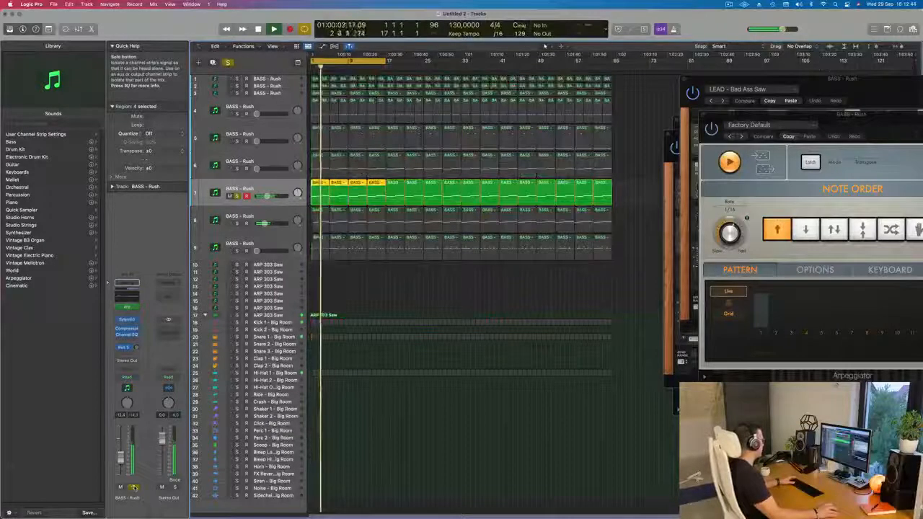
{"action": "left_click", "coordinate": [134, 488]}
{"action": "left_click", "coordinate": [237, 223]}
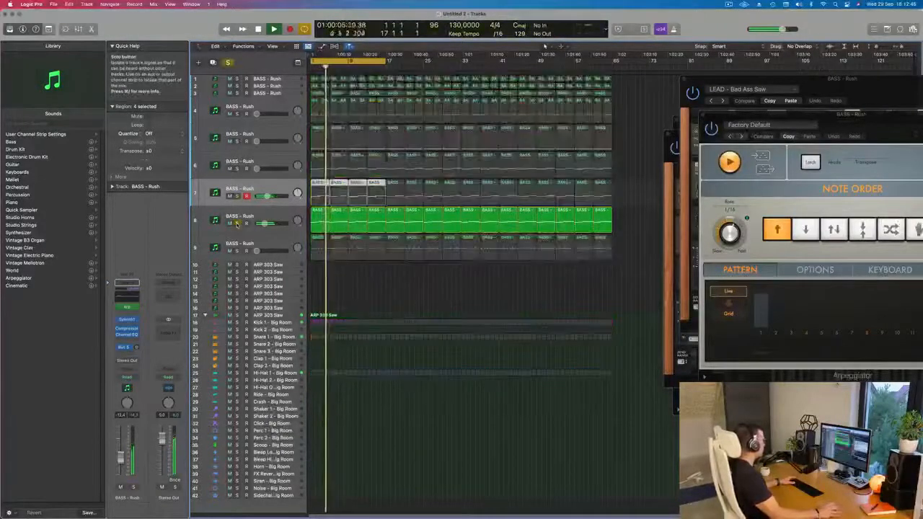
{"action": "left_click", "coordinate": [237, 223]}
In the eighth track's Channel EQ, set the low cut to 310 Hz, 24 dB/Oct and Q 0.57, and close the EQ
{"action": "key", "text": "Return"}
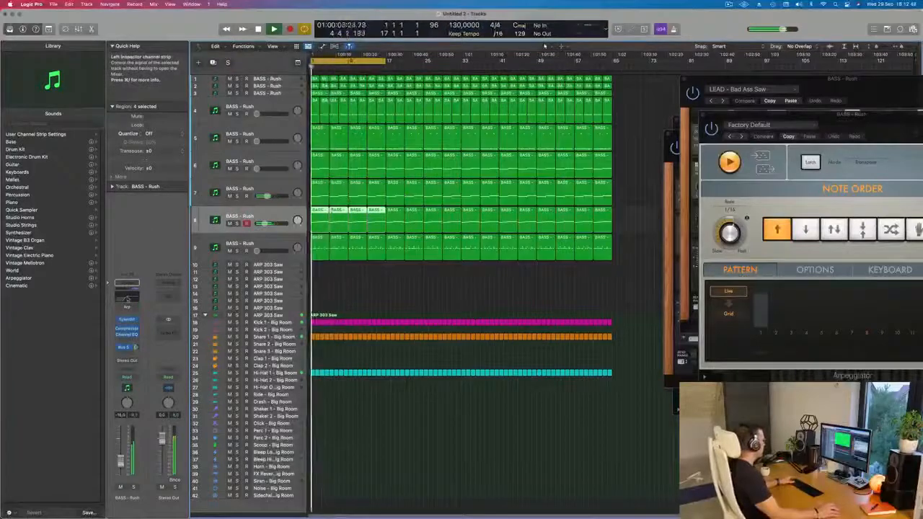
{"action": "left_click", "coordinate": [127, 297]}
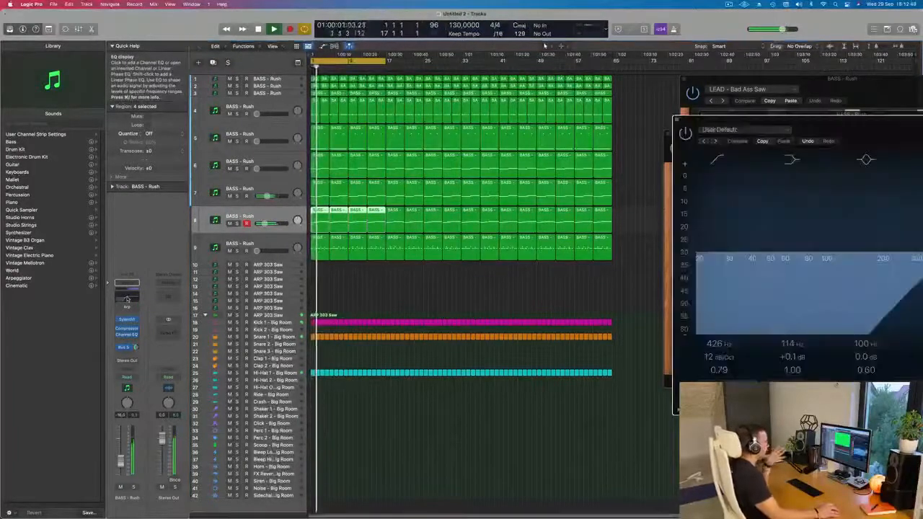
{"action": "left_click_drag", "start_coordinate": [845, 127], "coordinate": [606, 97]}
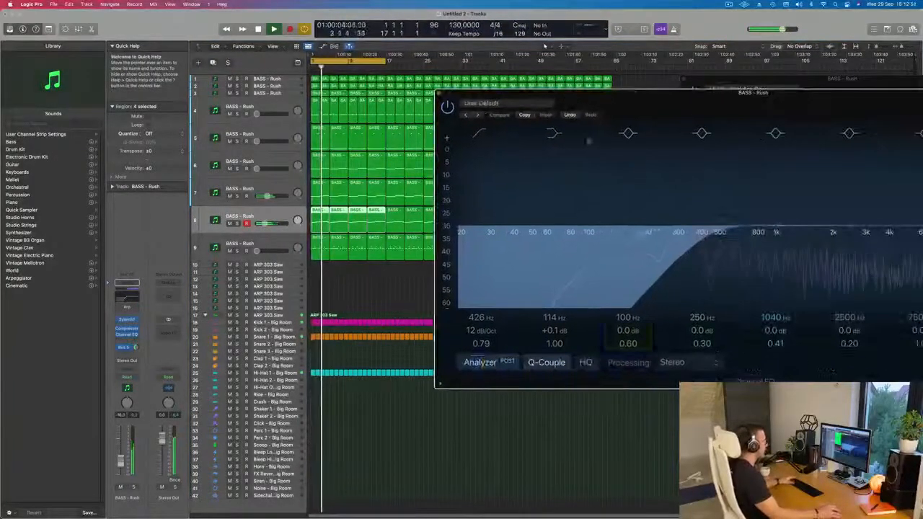
{"action": "left_click_drag", "start_coordinate": [703, 95], "coordinate": [628, 108]}
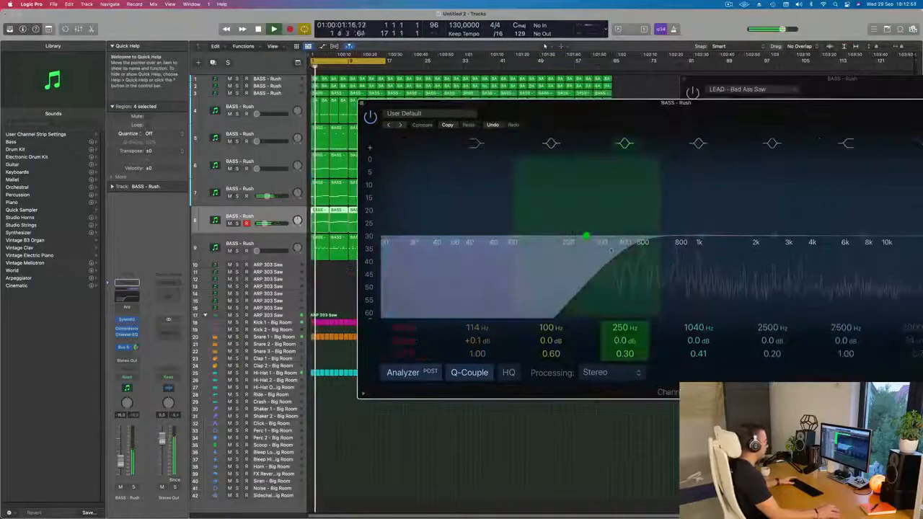
{"action": "left_click_drag", "start_coordinate": [625, 246], "coordinate": [647, 245]}
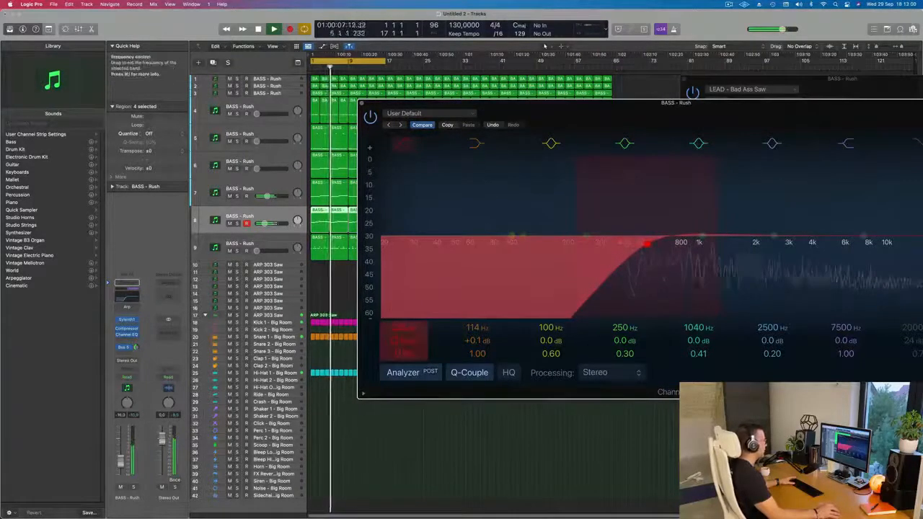
{"action": "left_click_drag", "start_coordinate": [404, 342], "coordinate": [403, 334]}
{"action": "left_click_drag", "start_coordinate": [647, 244], "coordinate": [604, 254]}
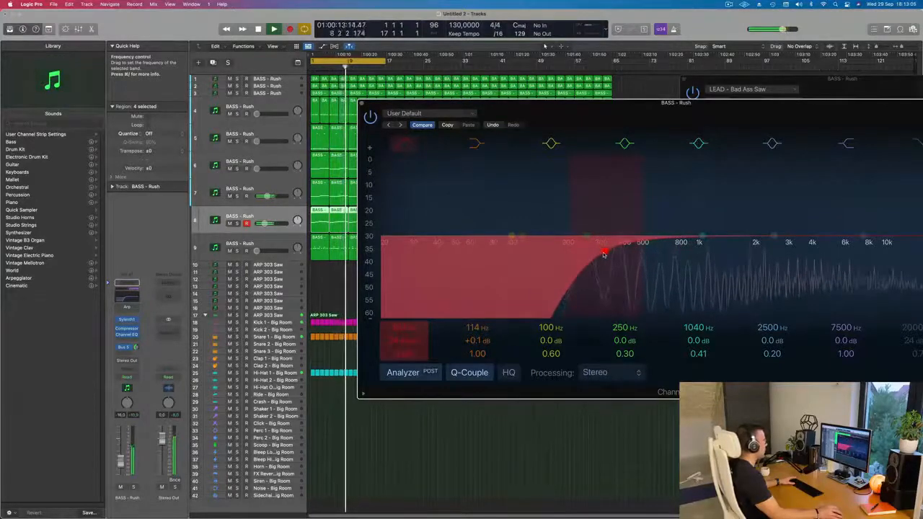
{"action": "left_click_drag", "start_coordinate": [622, 122], "coordinate": [572, 133]}
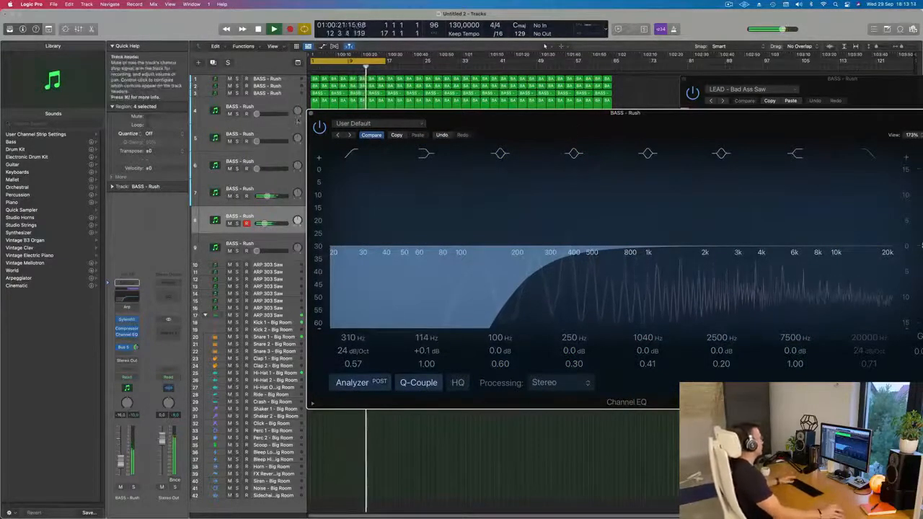
{"action": "left_click", "coordinate": [311, 113]}
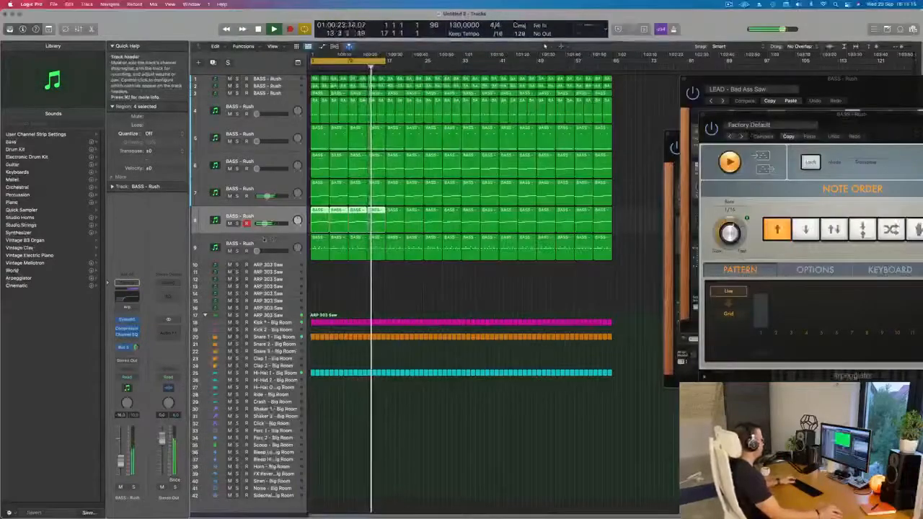
Raise the sixth track's volume from silence and bring up the aux channel strip of its Bus 5 send
{"action": "key", "text": "Down"}
{"action": "left_click", "coordinate": [270, 160]}
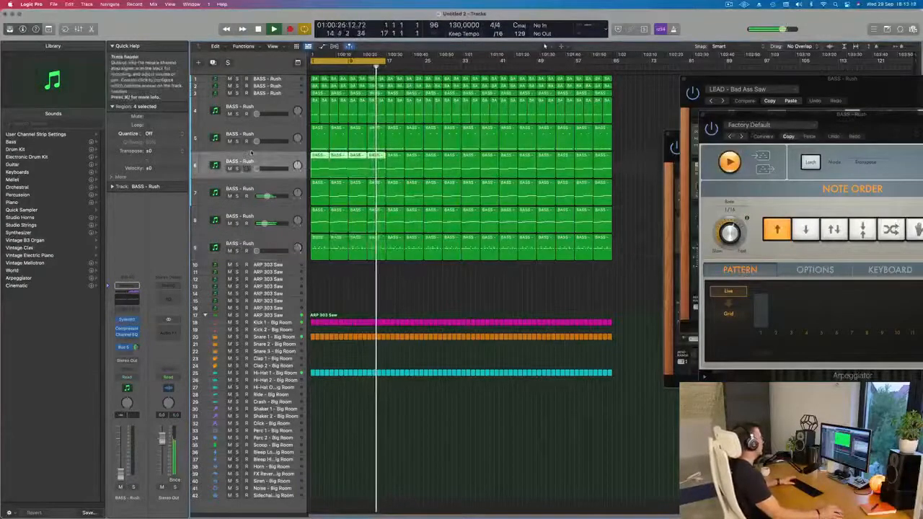
{"action": "left_click_drag", "start_coordinate": [257, 169], "coordinate": [267, 168]}
{"action": "left_click", "coordinate": [124, 348]}
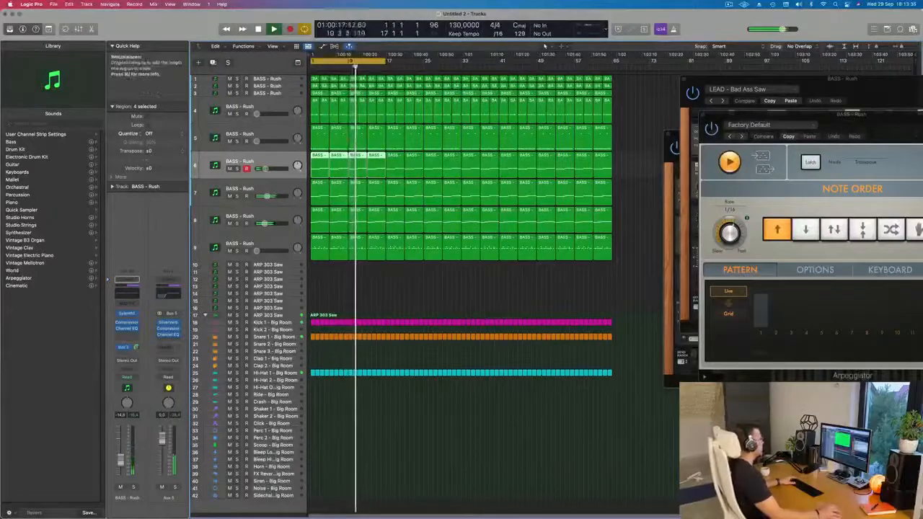
Raise the ninth track's volume from silence and adjust the track's Channel EQ while the loop plays
{"action": "left_click", "coordinate": [270, 246]}
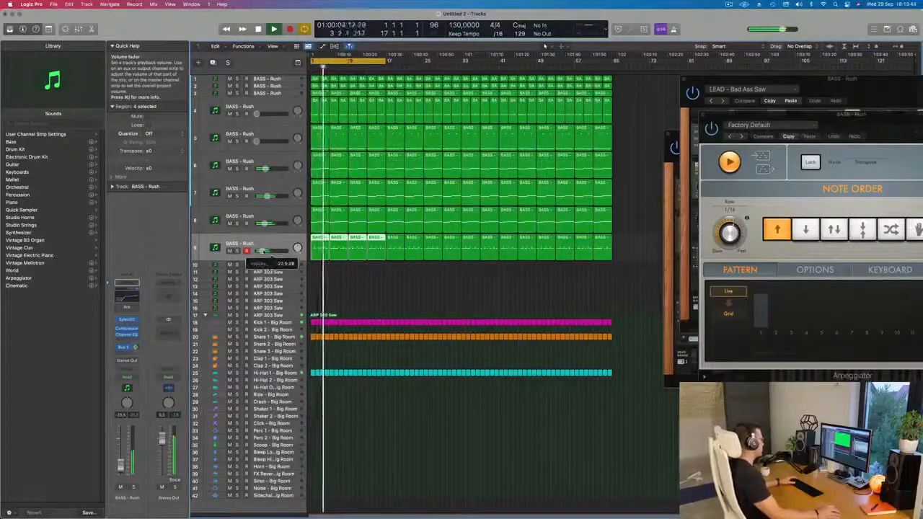
{"action": "left_click_drag", "start_coordinate": [264, 251], "coordinate": [266, 251]}
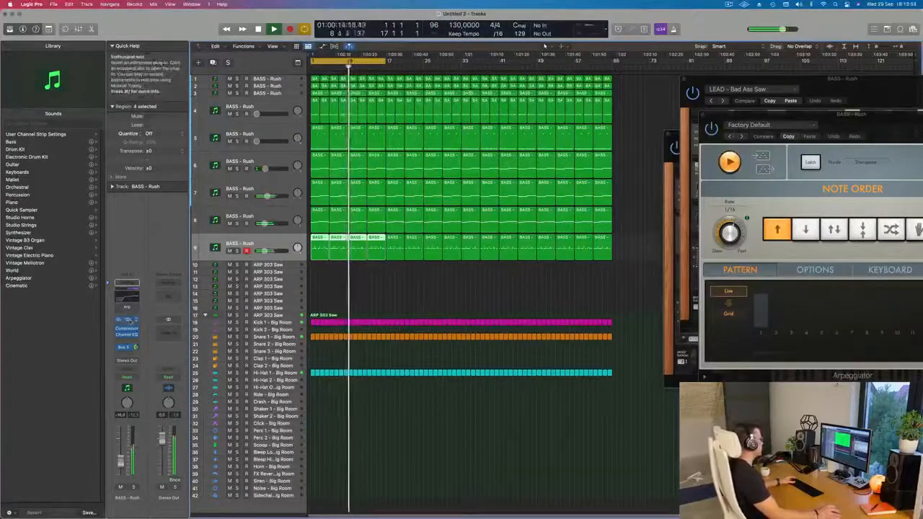
{"action": "left_click", "coordinate": [127, 320]}
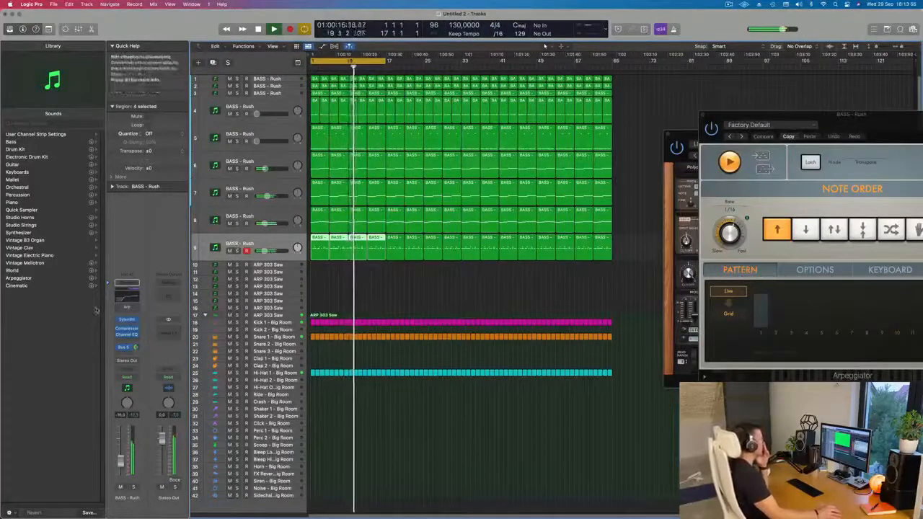
{"action": "left_click", "coordinate": [127, 334]}
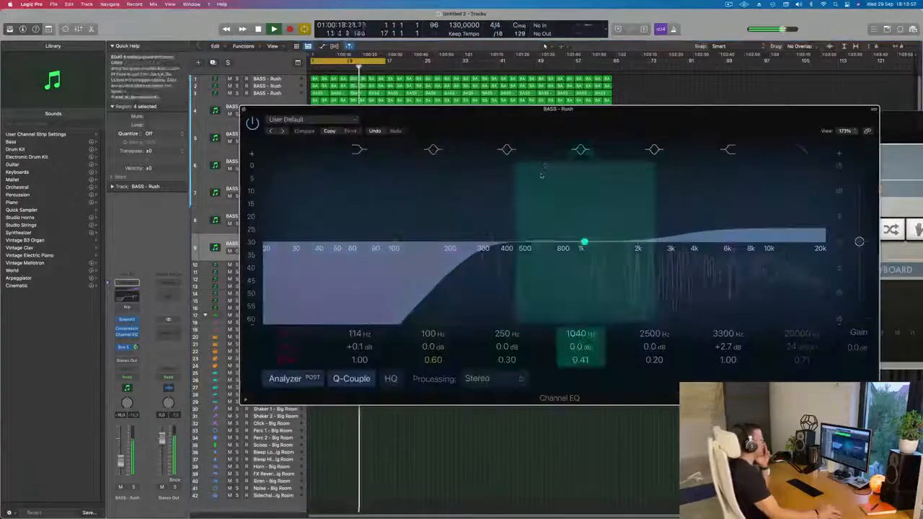
{"action": "left_click_drag", "start_coordinate": [583, 243], "coordinate": [509, 269]}
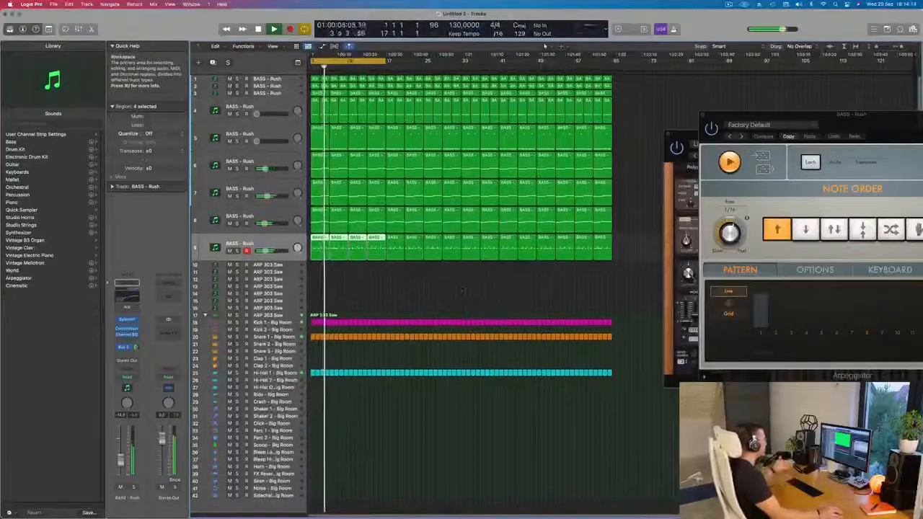
Extend the cycle range so that it runs from bar 1 to bar 65
{"action": "left_click", "coordinate": [268, 86]}
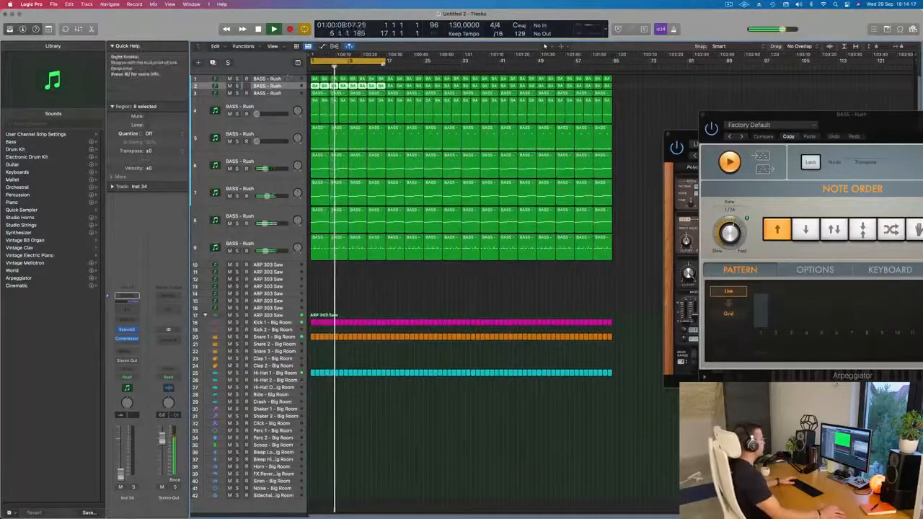
{"action": "left_click_drag", "start_coordinate": [386, 61], "coordinate": [613, 81]}
Select the third track, show the toolbar, enlarge the selected track with Track Zoom, and restart playback from bar 1
{"action": "left_click", "coordinate": [277, 93]}
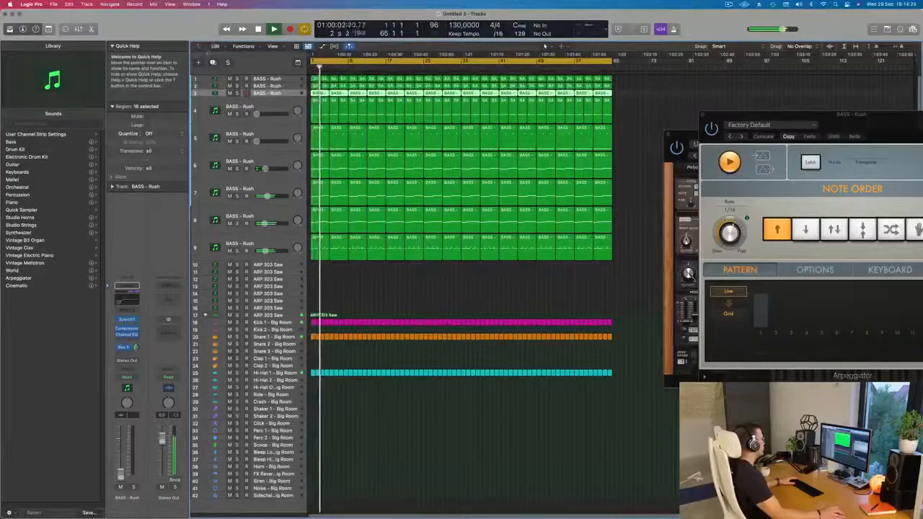
{"action": "left_click", "coordinate": [48, 30]}
{"action": "left_click", "coordinate": [98, 49]}
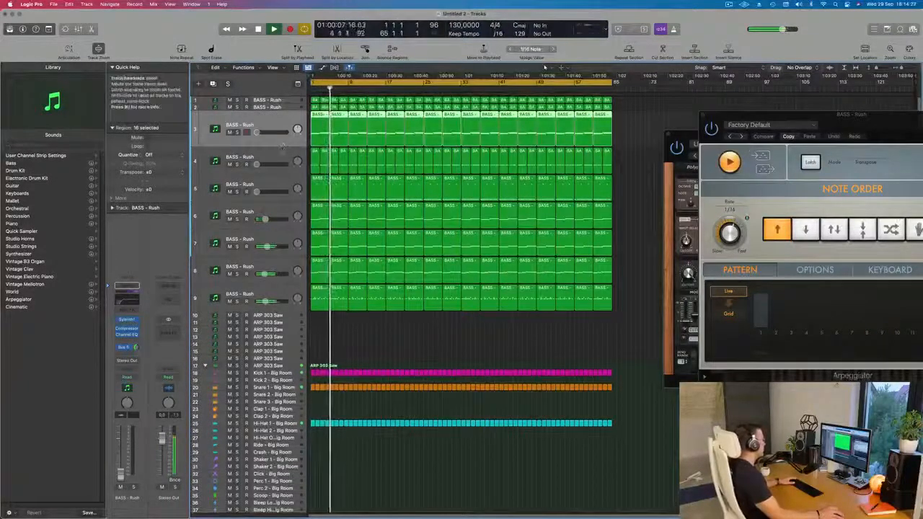
{"action": "key", "text": "space"}
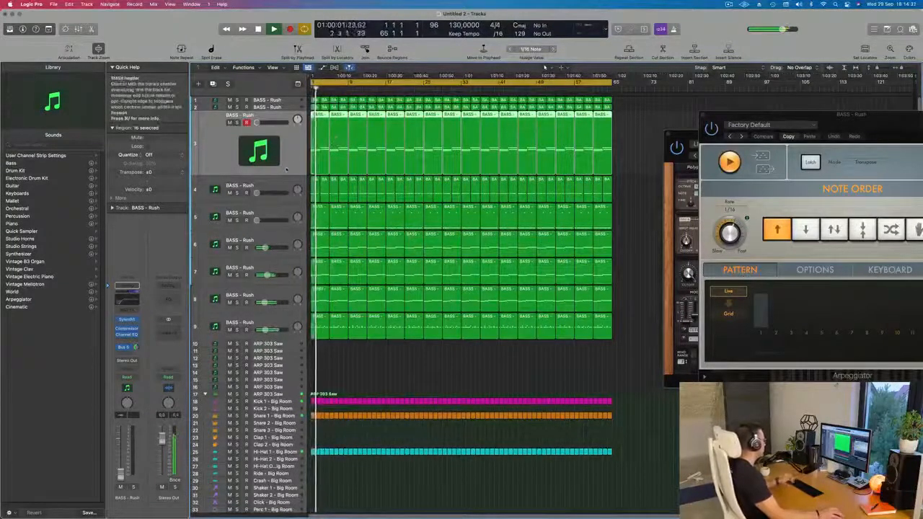
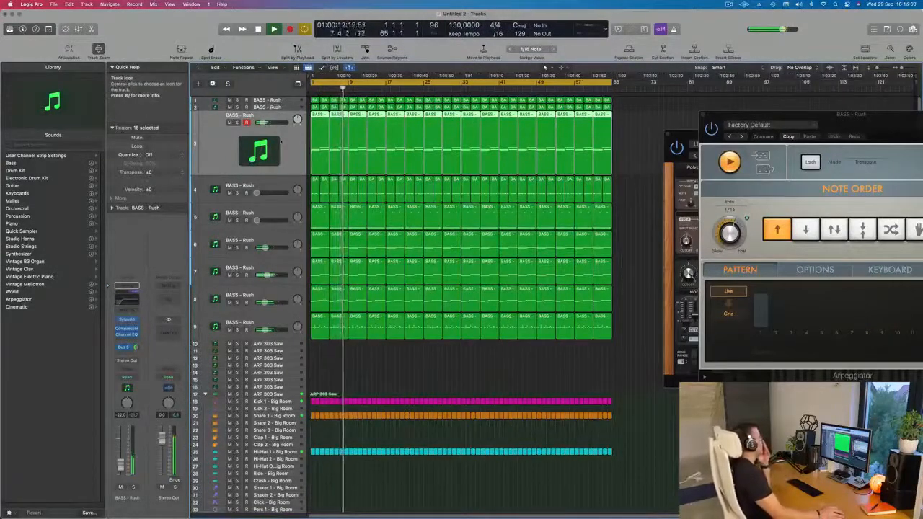
Bring the first and second BASS - Rush tracks in from silence at a low volume while the loop plays
{"action": "left_click", "coordinate": [286, 108]}
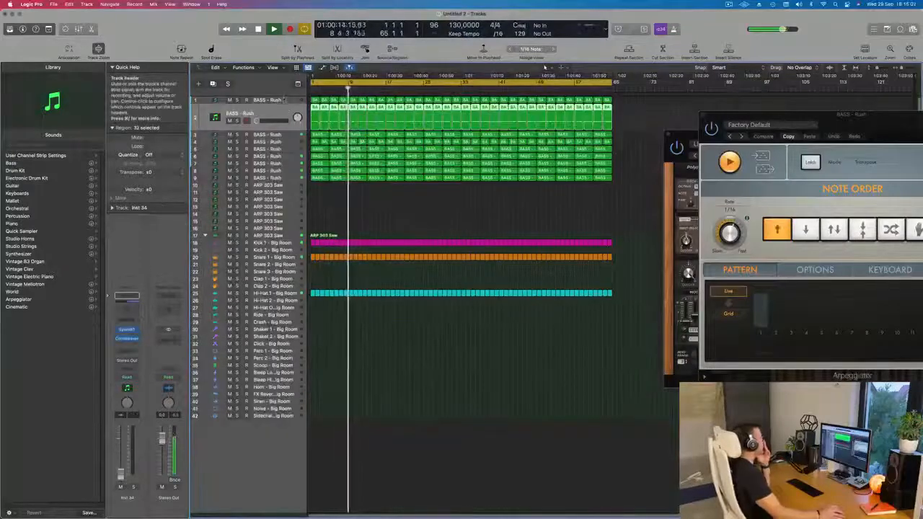
{"action": "left_click", "coordinate": [284, 99]}
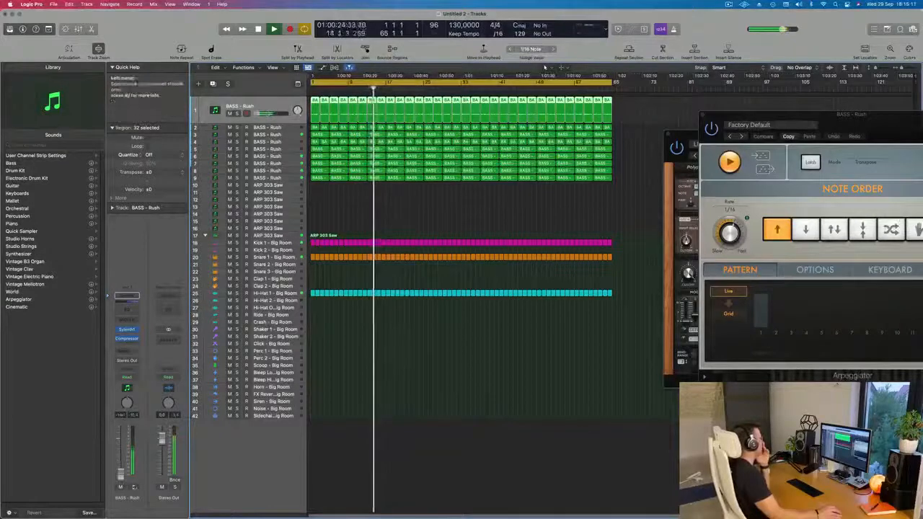
{"action": "key", "text": "Down"}
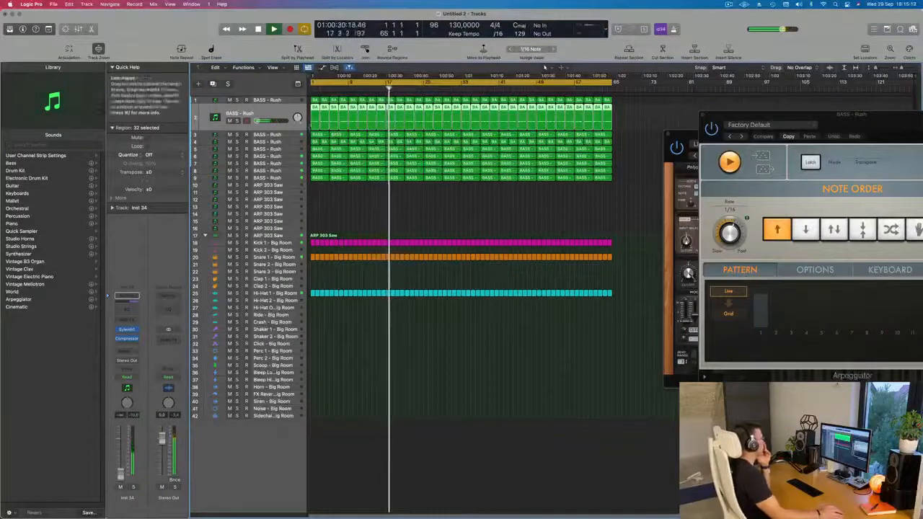
Raise the fourth track's volume from silence and restart playback from bar 1
{"action": "key", "text": "Down"}
{"action": "key", "text": "Down"}
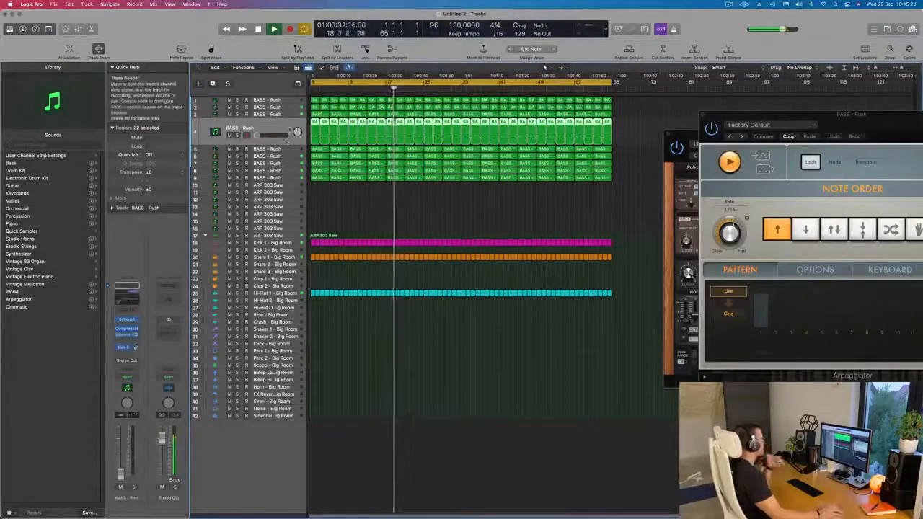
{"action": "key", "text": "Return"}
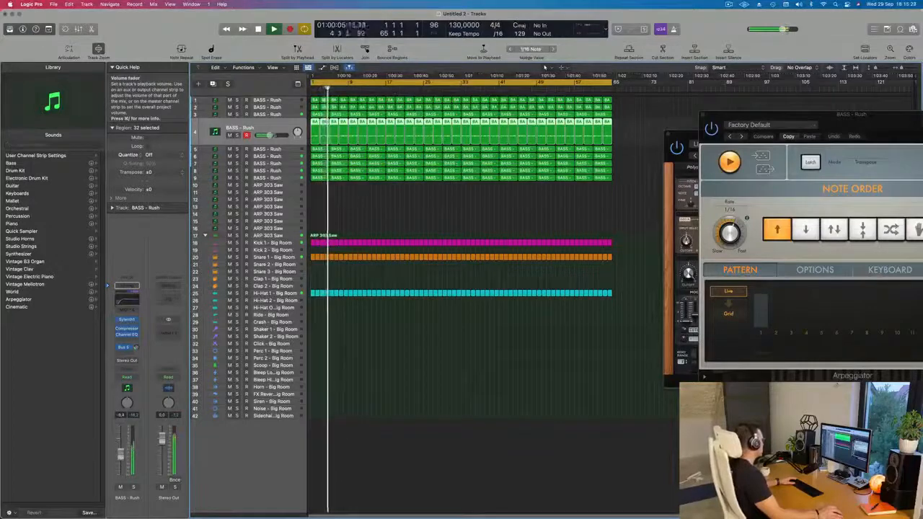
Bring up the fourth track's Sylenth1 instrument, restart playback from bar 1, and lower the track's volume to about -14 dB
{"action": "left_click", "coordinate": [127, 319]}
{"action": "key", "text": "Return"}
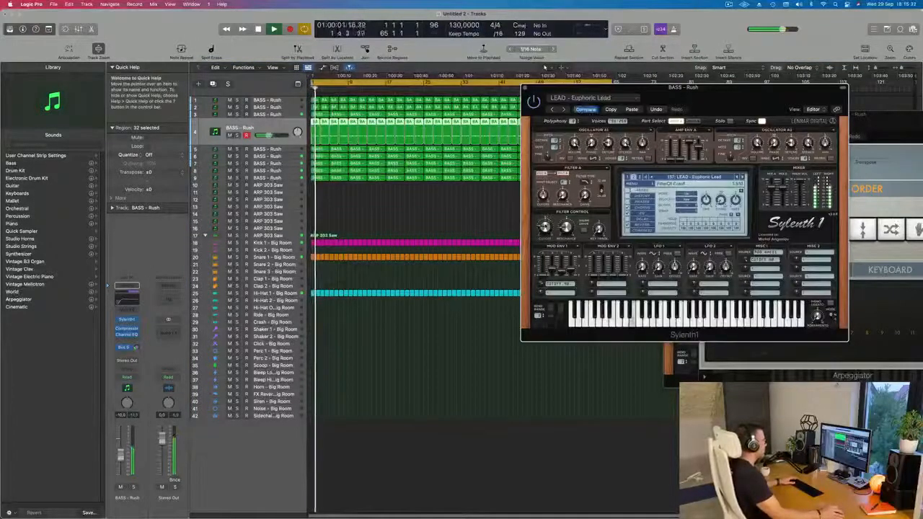
{"action": "key", "text": "space"}
{"action": "key", "text": "space"}
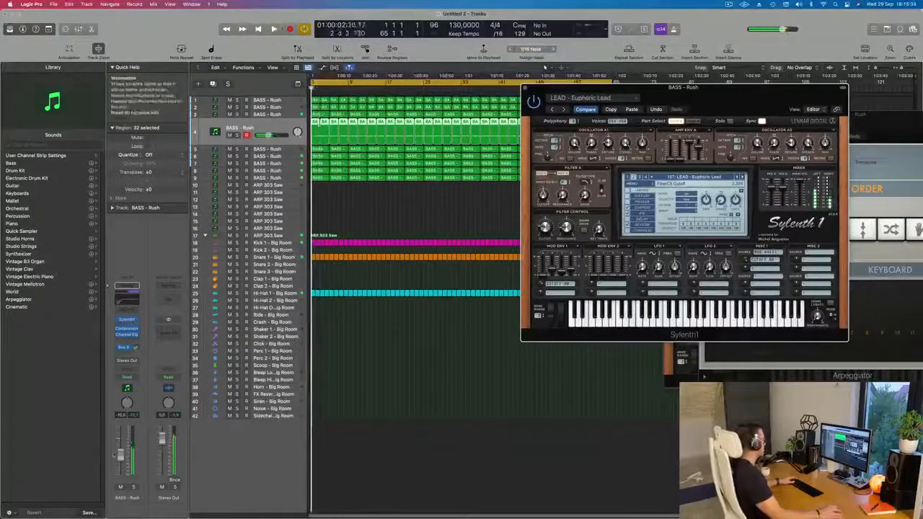
{"action": "left_click", "coordinate": [122, 458]}
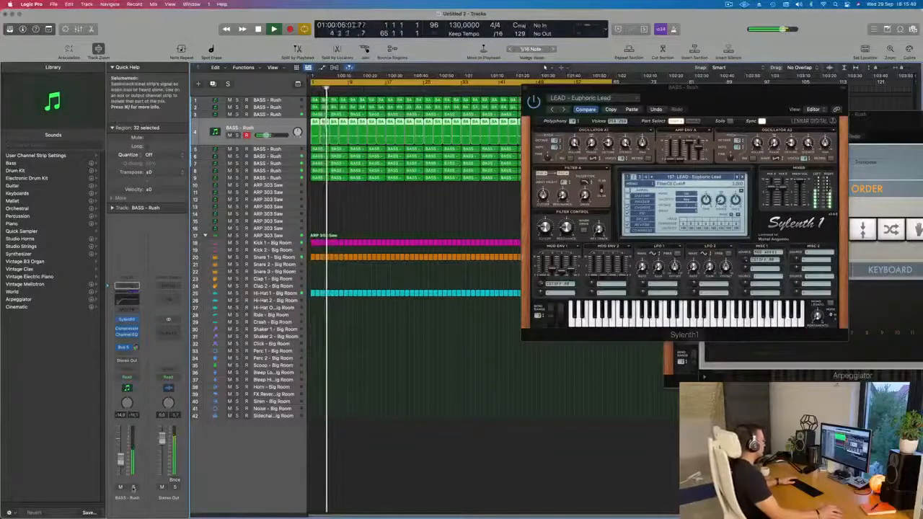
Solo the fourth track briefly to hear its lead sound alone and compare it with the full mix from bar 1
{"action": "left_click", "coordinate": [133, 487]}
{"action": "left_click", "coordinate": [132, 487]}
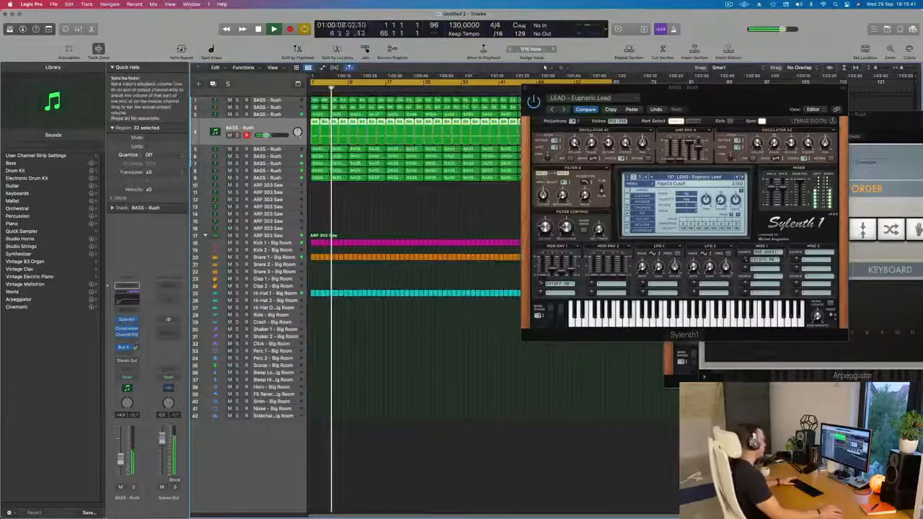
{"action": "key", "text": "space"}
{"action": "key", "text": "space"}
{"action": "left_click_drag", "start_coordinate": [710, 103], "coordinate": [528, 162]}
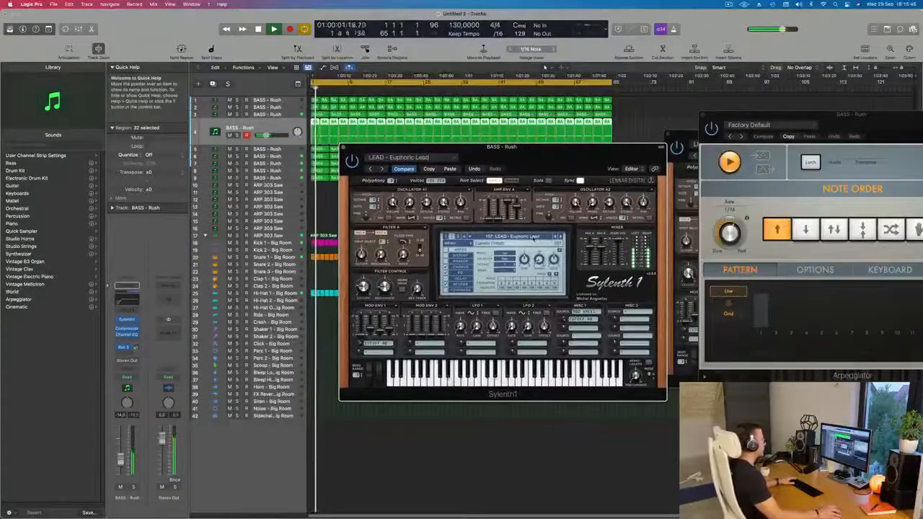
{"action": "left_click", "coordinate": [134, 487]}
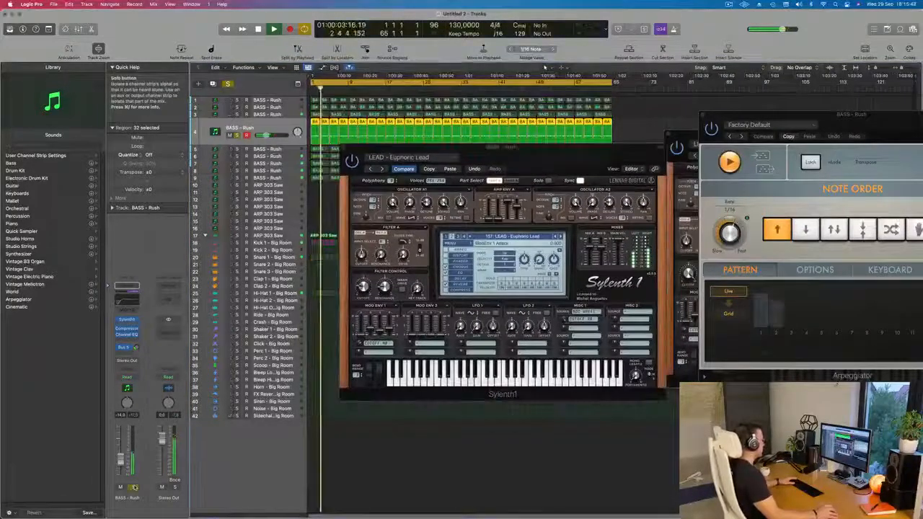
{"action": "left_click", "coordinate": [134, 488]}
Load the PLUCK - 4AM preset in the fourth track's Sylenth1 and restart playback from bar 1
{"action": "left_click", "coordinate": [129, 322]}
{"action": "left_click", "coordinate": [129, 322]}
{"action": "left_click_drag", "start_coordinate": [568, 153], "coordinate": [594, 130]}
{"action": "key", "text": "space"}
{"action": "key", "text": "space"}
{"action": "left_click", "coordinate": [524, 213]}
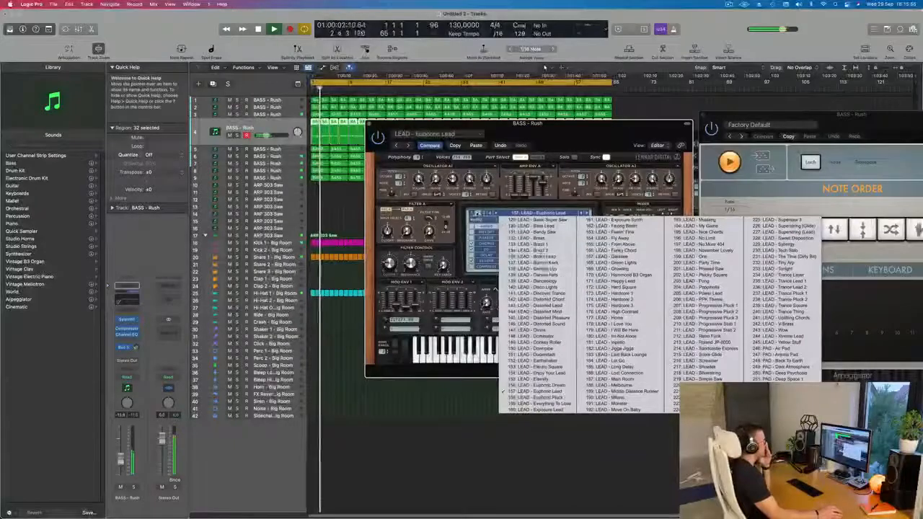
{"action": "left_click", "coordinate": [484, 214]}
{"action": "left_click", "coordinate": [509, 214]}
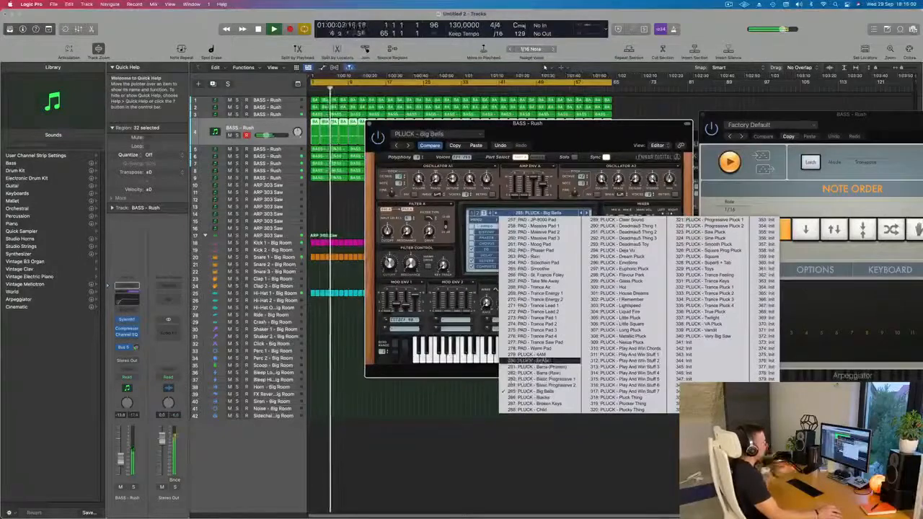
{"action": "left_click", "coordinate": [537, 361]}
{"action": "left_click_drag", "start_coordinate": [588, 144], "coordinate": [617, 206]}
{"action": "key", "text": "space"}
{"action": "key", "text": "space"}
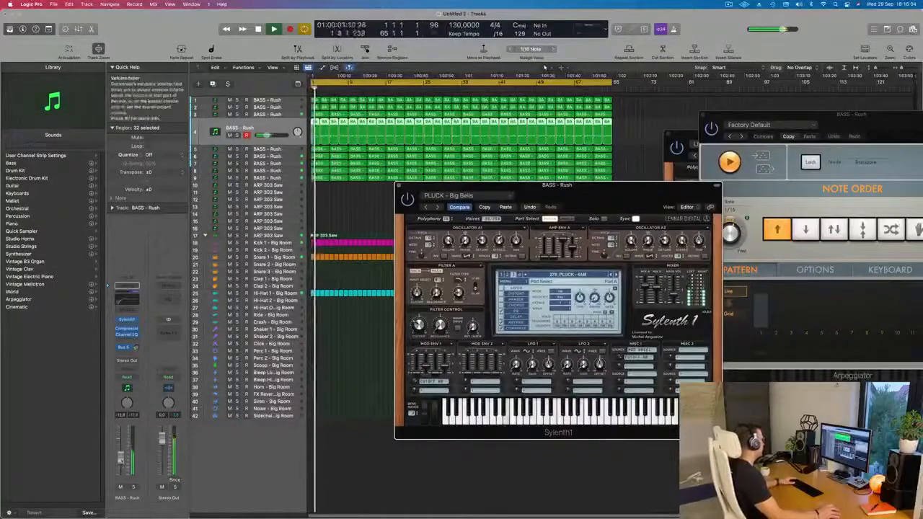
Raise the fourth track's volume slightly and audition successive Sylenth1 pluck presets up to PLUCK - Child
{"action": "left_click_drag", "start_coordinate": [121, 461], "coordinate": [121, 458]}
{"action": "left_click", "coordinate": [617, 275]}
{"action": "left_click", "coordinate": [617, 274]}
{"action": "left_click", "coordinate": [617, 274]}
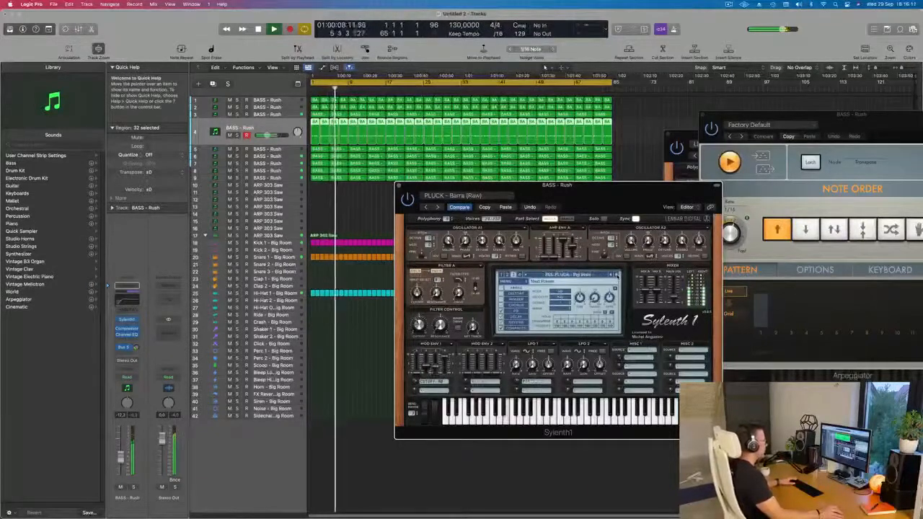
{"action": "left_click", "coordinate": [616, 275]}
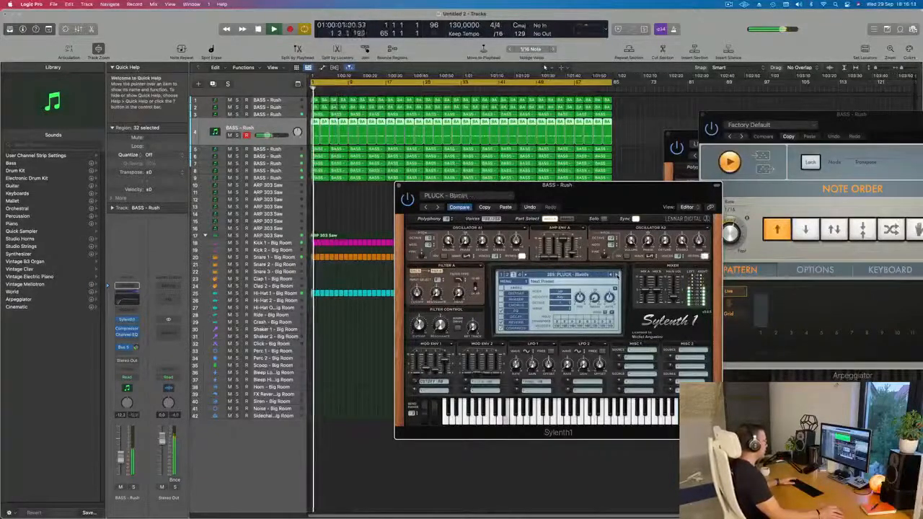
{"action": "left_click", "coordinate": [617, 275]}
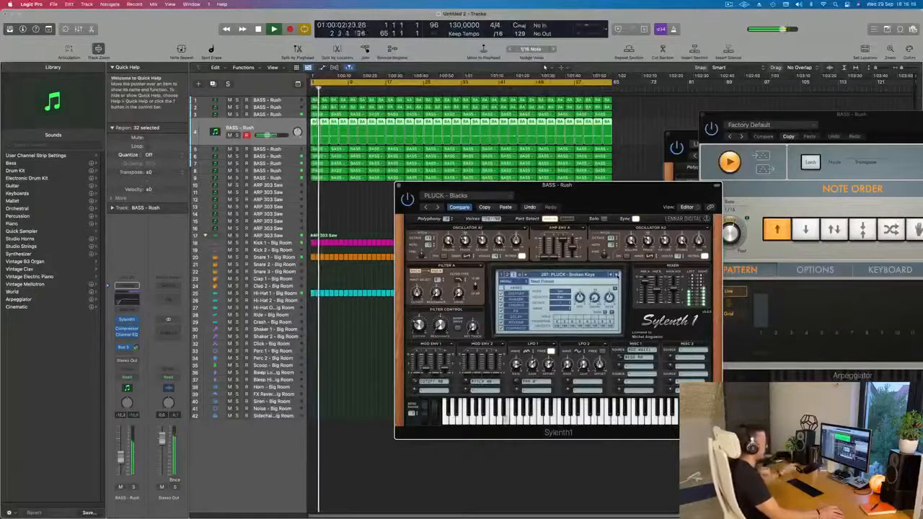
{"action": "left_click", "coordinate": [616, 275]}
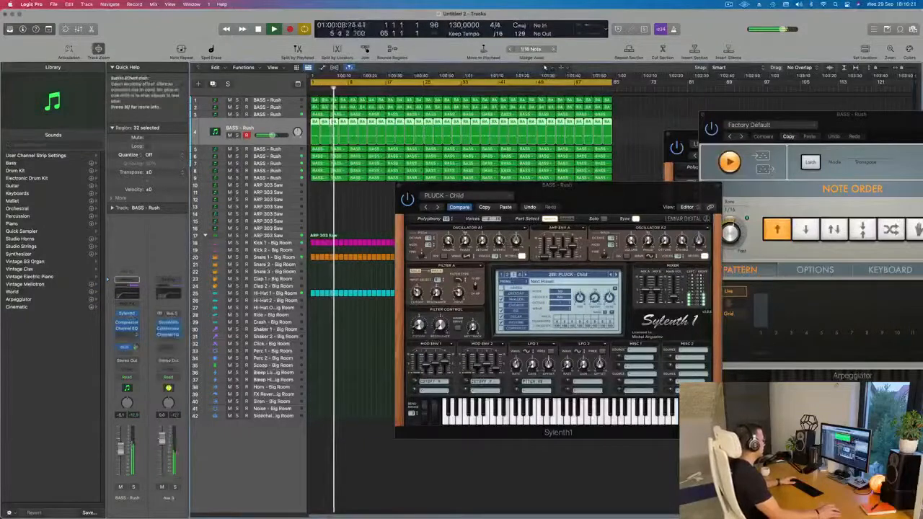
Audition the following Sylenth1 presets, including the Deadmau5 plucks and Euphoric Pluck, up to PLUCK - Hot
{"action": "left_click", "coordinate": [616, 275]}
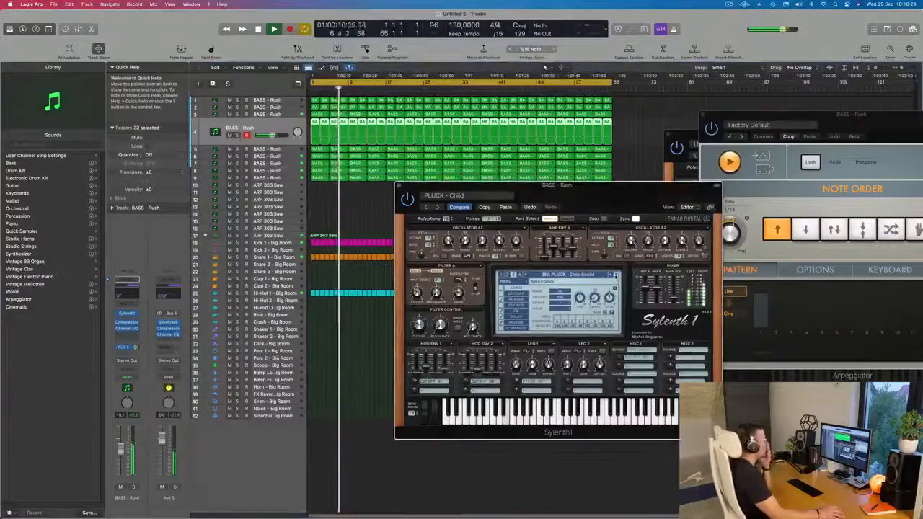
{"action": "left_click", "coordinate": [616, 276]}
{"action": "left_click", "coordinate": [616, 275]}
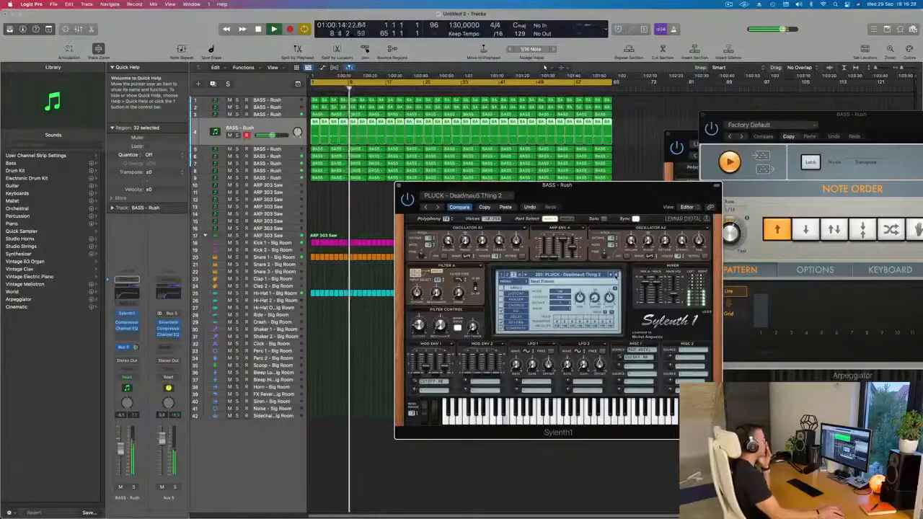
{"action": "left_click", "coordinate": [616, 276]}
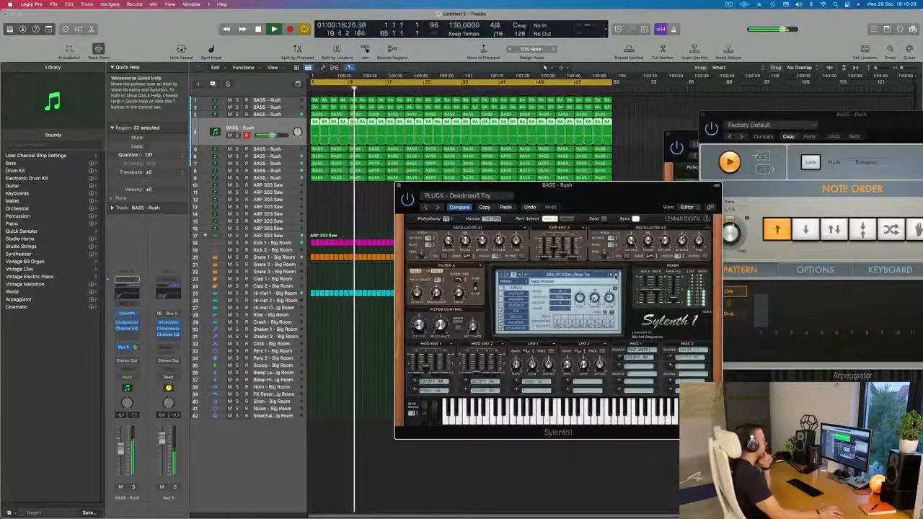
{"action": "left_click", "coordinate": [616, 275]}
{"action": "left_click", "coordinate": [616, 275]}
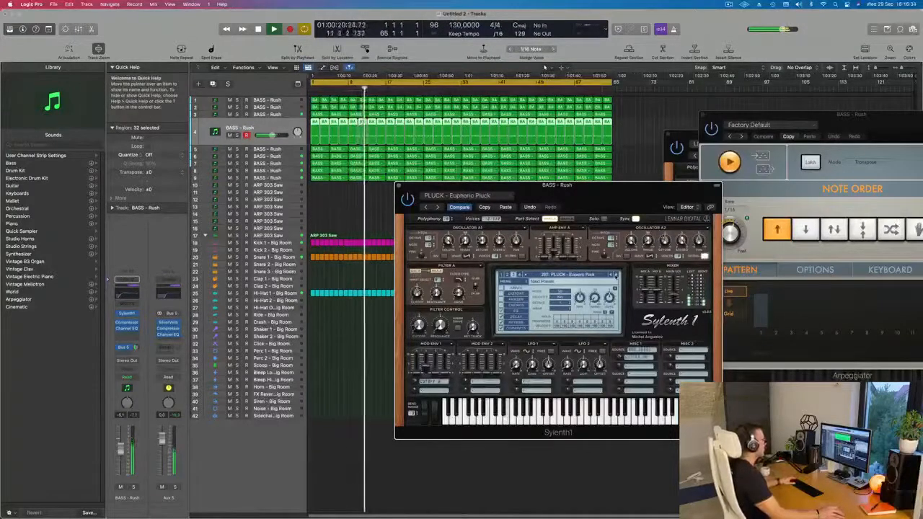
{"action": "left_click", "coordinate": [616, 275]}
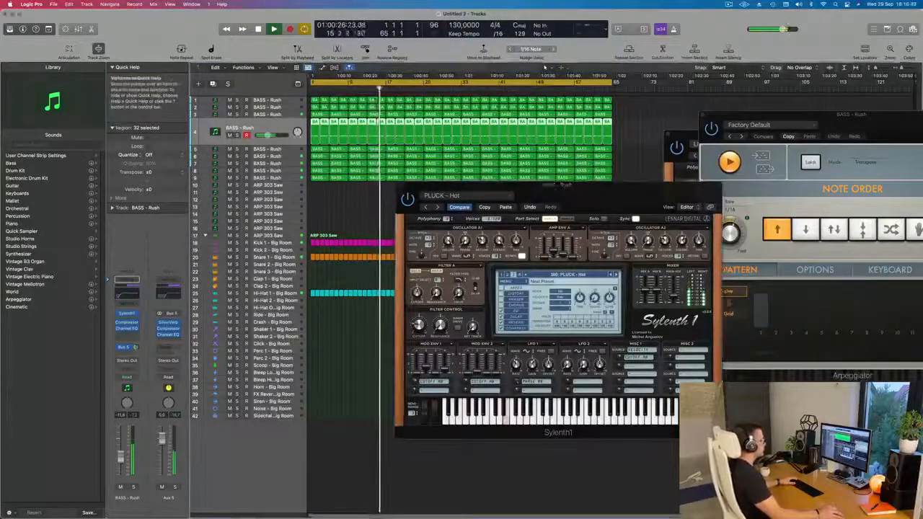
Audition the Sylenth1 presets from PLUCK - House Dreams to PLUCK - Little Pluck, raising the fourth track's volume slightly along the way
{"action": "left_click", "coordinate": [616, 274]}
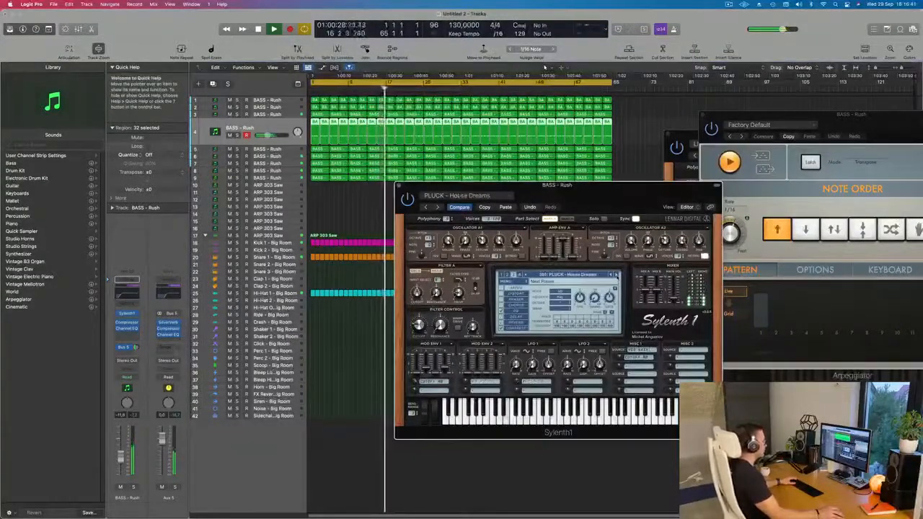
{"action": "left_click", "coordinate": [616, 275]}
{"action": "left_click", "coordinate": [616, 275]}
{"action": "left_click_drag", "start_coordinate": [268, 136], "coordinate": [271, 135]}
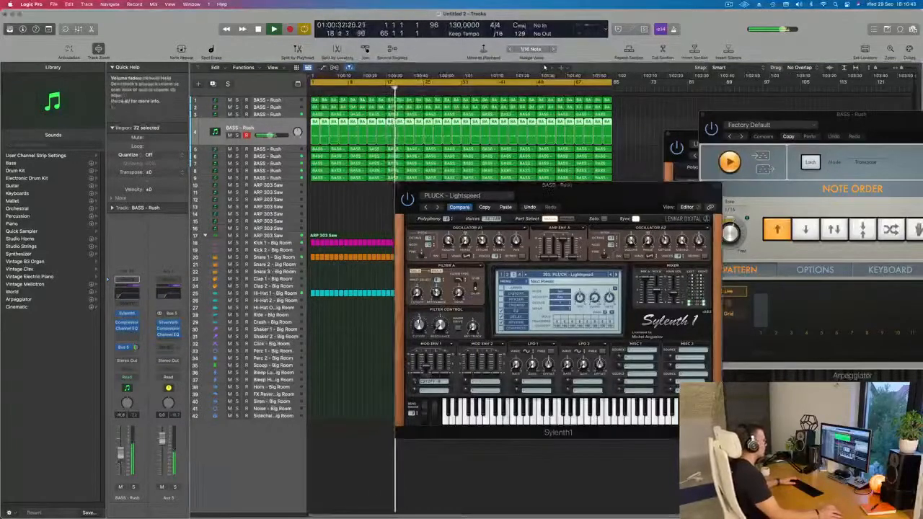
{"action": "left_click", "coordinate": [616, 275]}
{"action": "left_click", "coordinate": [617, 275]}
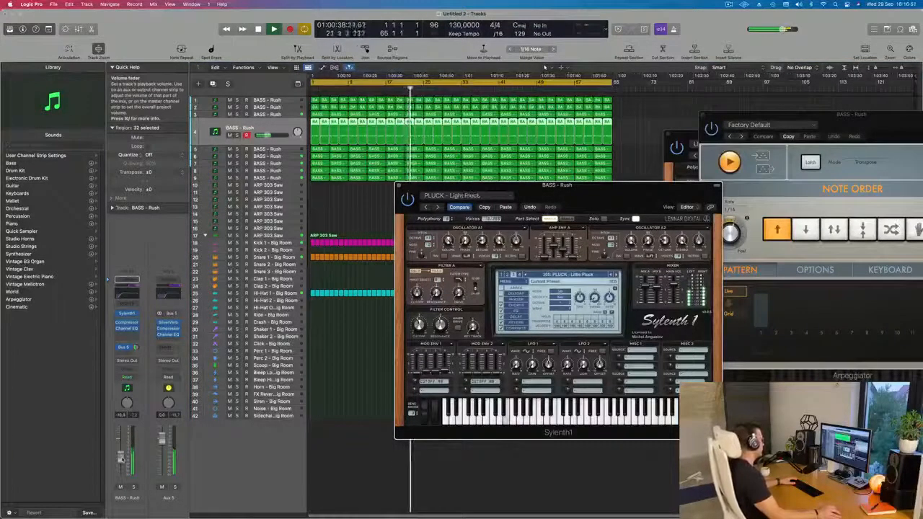
Adjust the fourth track's volume to about -12 dB and solo it briefly to hear PLUCK - Little Pluck alone
{"action": "left_click_drag", "start_coordinate": [121, 458], "coordinate": [121, 459]}
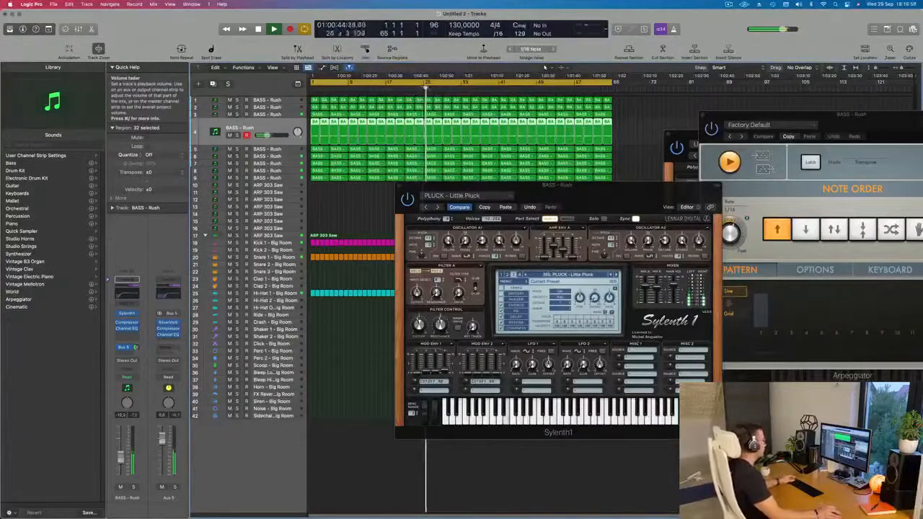
{"action": "left_click", "coordinate": [133, 487]}
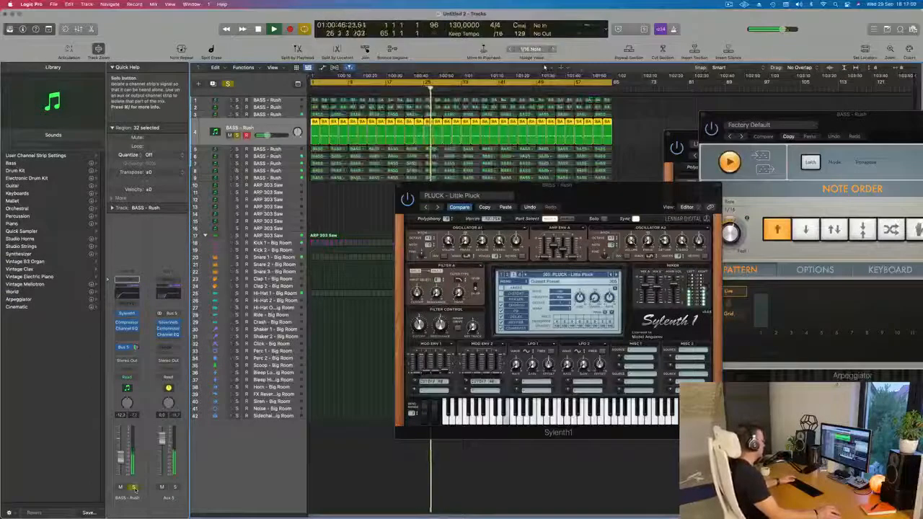
{"action": "left_click", "coordinate": [134, 487]}
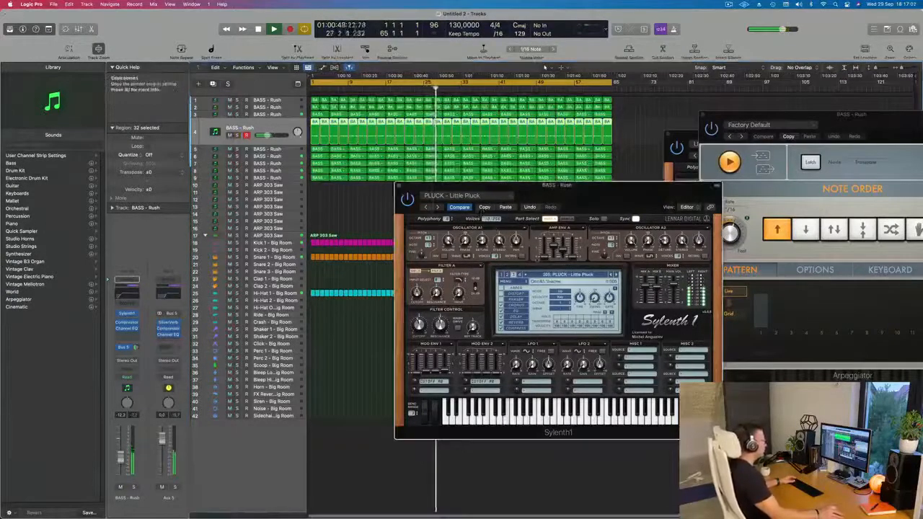
Audition the next Sylenth1 presets, including Little Square and Long Pluck, up to PLUCK - Play And Win Stuff 3
{"action": "left_click", "coordinate": [616, 276]}
{"action": "left_click", "coordinate": [616, 276]}
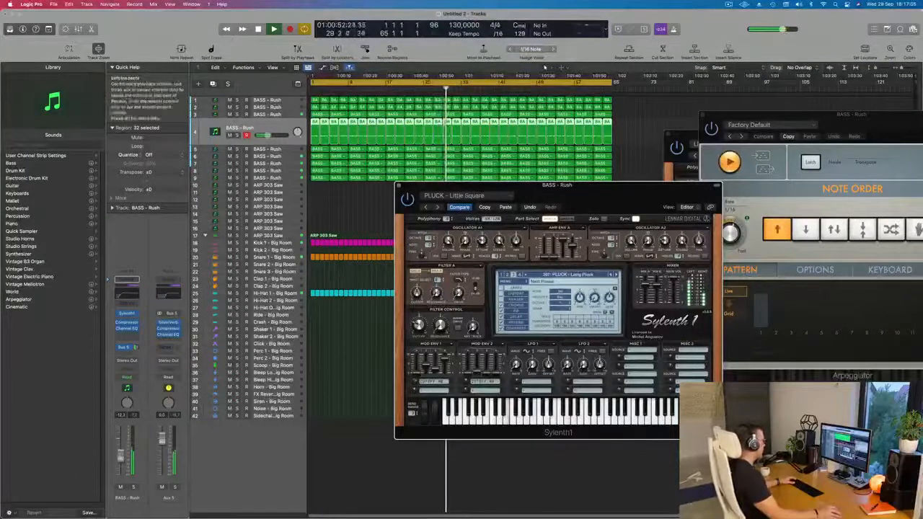
{"action": "left_click", "coordinate": [616, 275]}
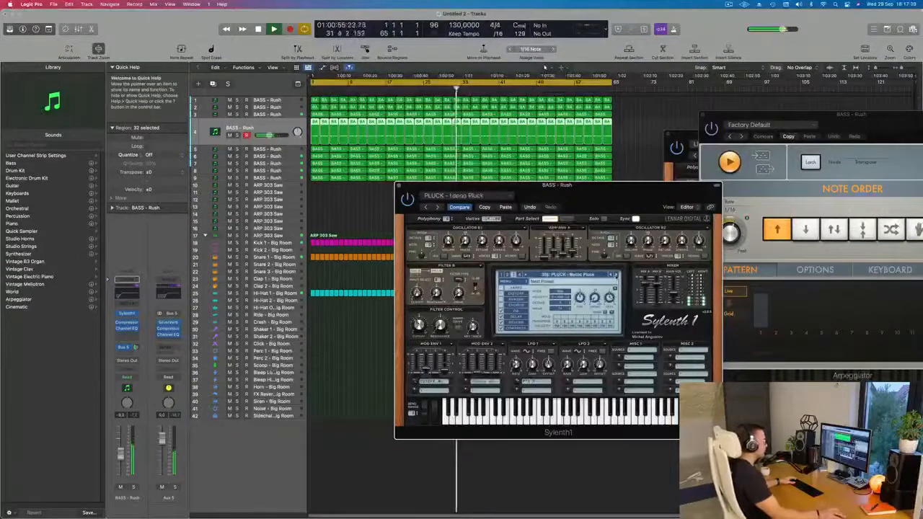
{"action": "left_click", "coordinate": [616, 275]}
{"action": "left_click", "coordinate": [616, 275]}
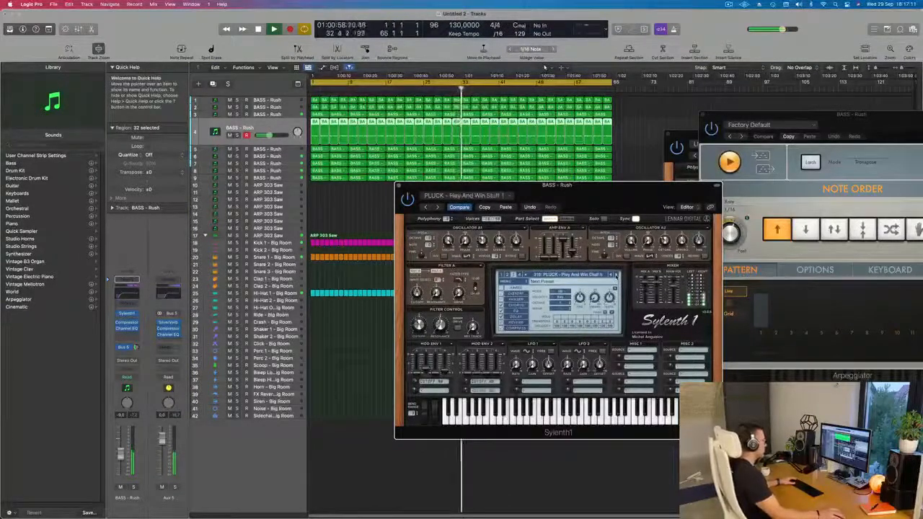
{"action": "left_click", "coordinate": [616, 276]}
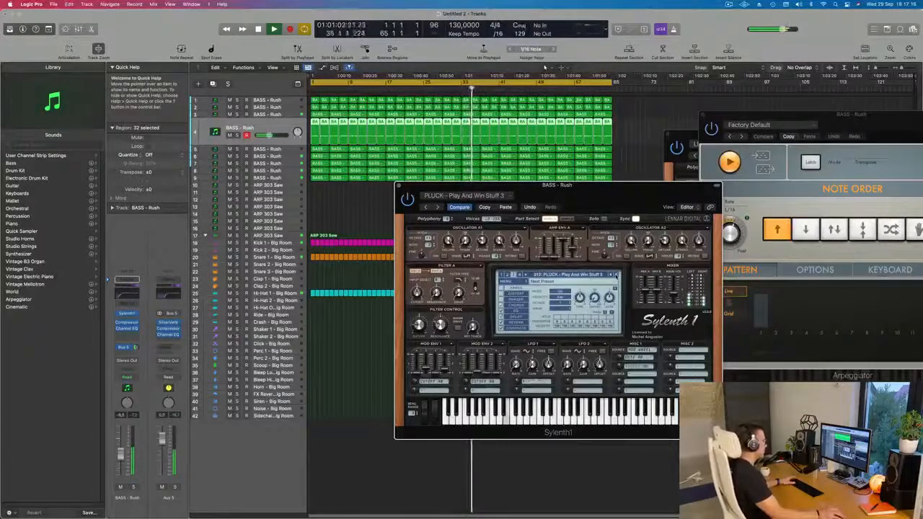
Audition the following Sylenth1 presets, including Pluck Thing and Progressive Pluck 2, up to PLUCK - Saw Pluck
{"action": "left_click", "coordinate": [616, 274]}
{"action": "left_click", "coordinate": [615, 275]}
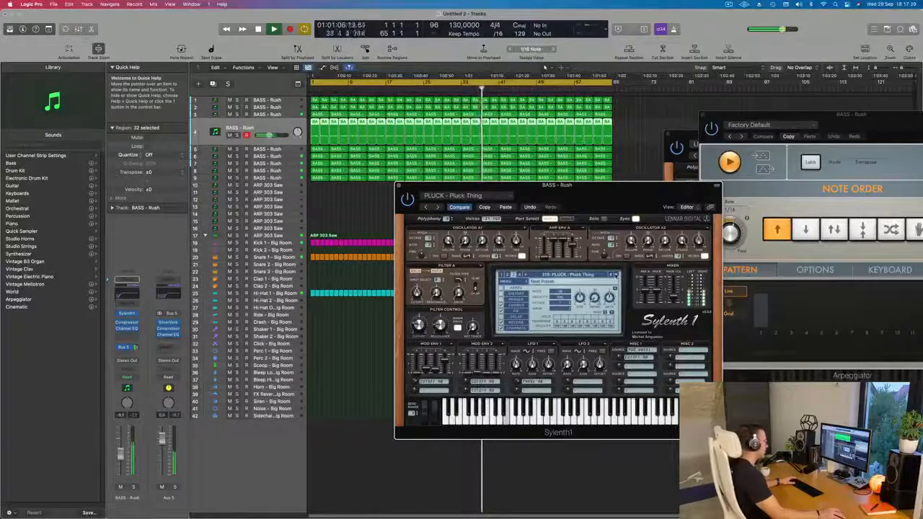
{"action": "left_click", "coordinate": [616, 275]}
{"action": "left_click", "coordinate": [616, 274]}
{"action": "left_click", "coordinate": [616, 275]}
{"action": "left_click", "coordinate": [616, 275]}
{"action": "left_click", "coordinate": [616, 275]}
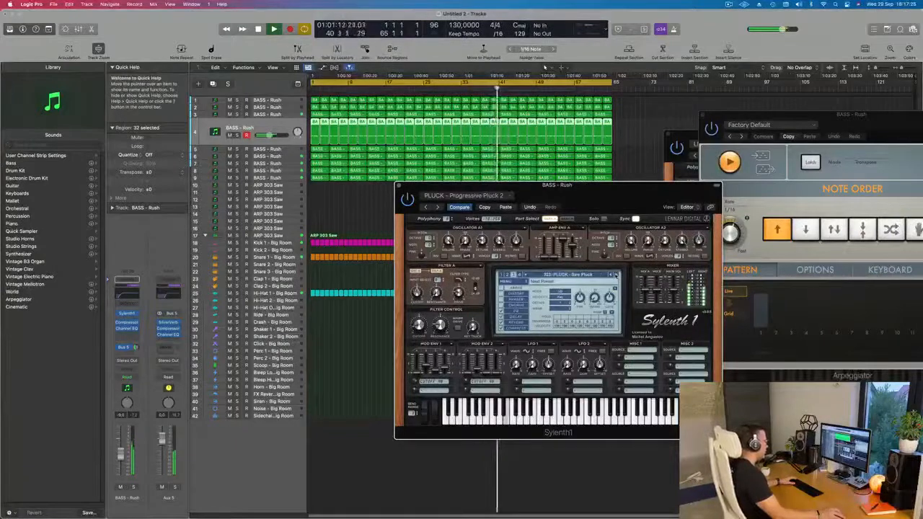
Audition further Sylenth1 pluck presets, including Smooth Pluck, Square and Trance Pluck 2
{"action": "left_click", "coordinate": [616, 274]}
{"action": "left_click", "coordinate": [616, 275]}
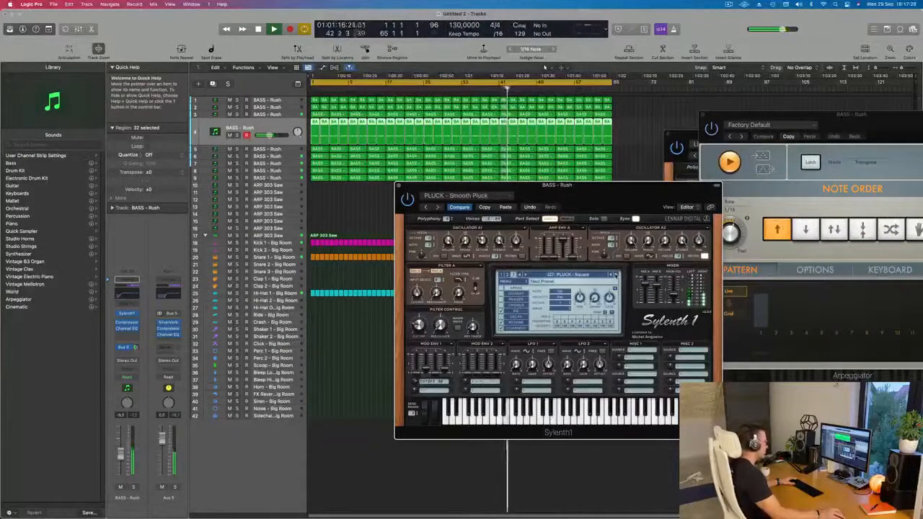
{"action": "left_click", "coordinate": [616, 274]}
{"action": "left_click", "coordinate": [615, 275]}
{"action": "left_click", "coordinate": [615, 275]}
{"action": "left_click", "coordinate": [615, 275]}
{"action": "left_click", "coordinate": [615, 275]}
{"action": "left_click", "coordinate": [616, 274]}
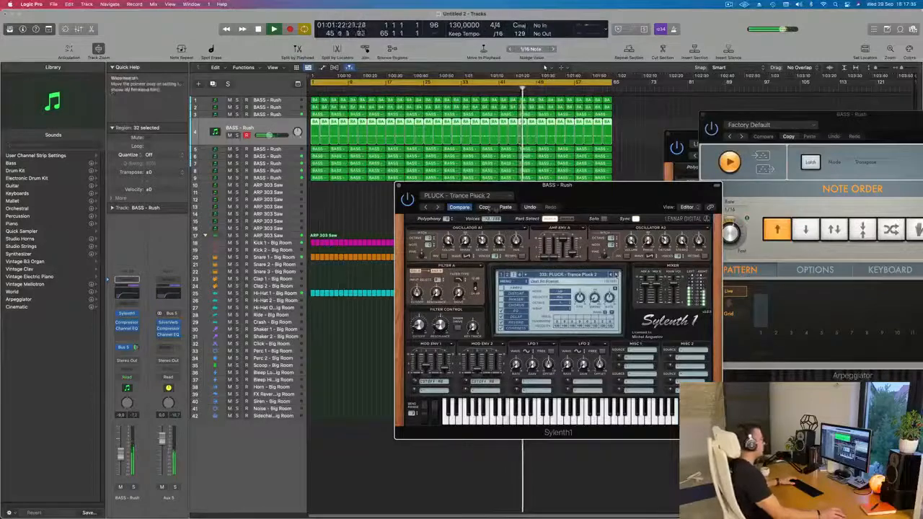
{"action": "left_click", "coordinate": [615, 275]}
Check the fourth track's Sylenth1 with PLUCK - Little Pluck loaded, close its window, and deselect the regions
{"action": "left_click_drag", "start_coordinate": [639, 193], "coordinate": [499, 179]}
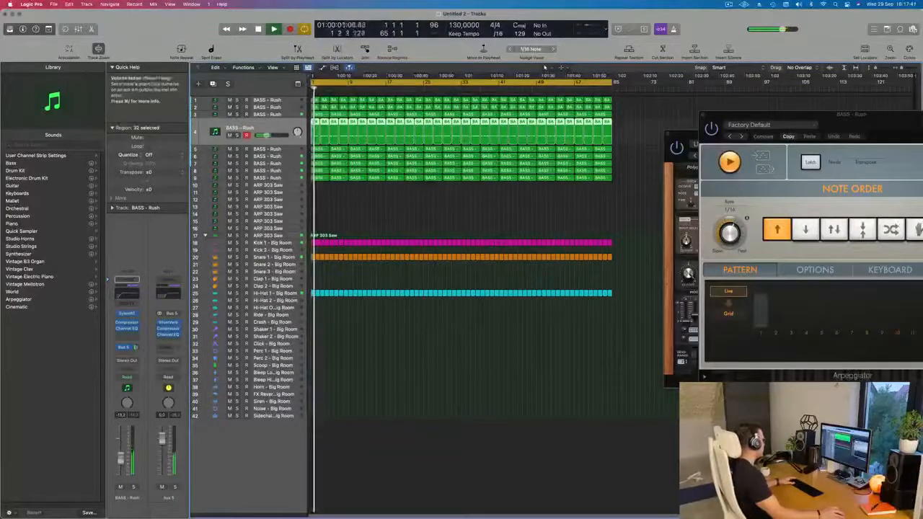
{"action": "left_click", "coordinate": [127, 314]}
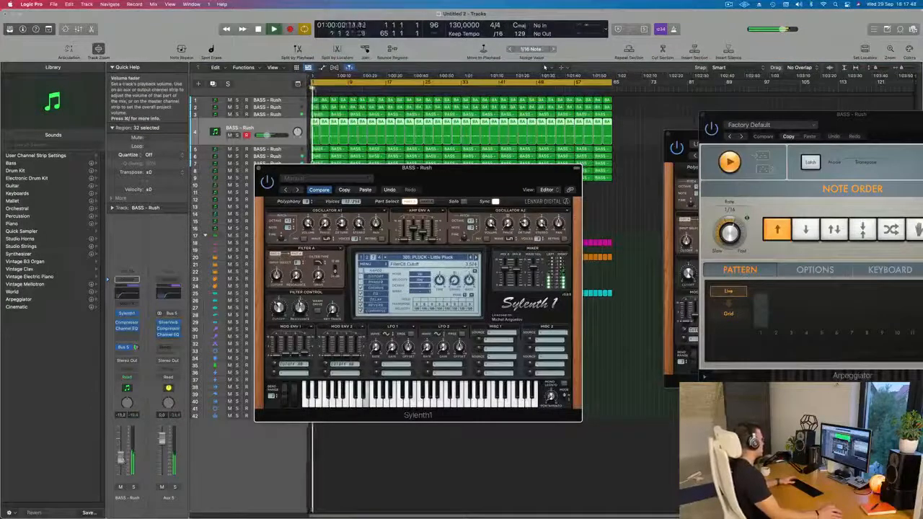
{"action": "left_click_drag", "start_coordinate": [422, 168], "coordinate": [374, 261]}
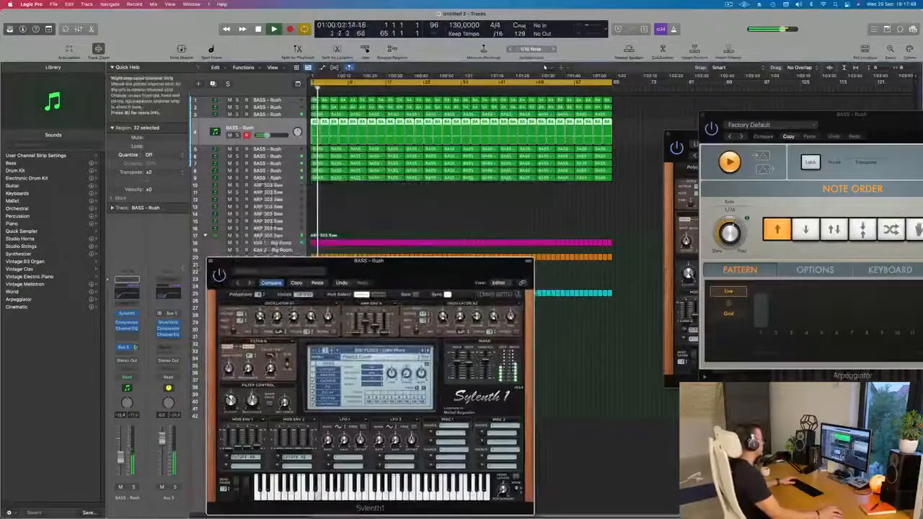
{"action": "left_click", "coordinate": [211, 261]}
{"action": "scroll", "coordinate": [371, 386], "scroll_direction": "up", "scroll_amount": 2}
{"action": "scroll", "coordinate": [371, 385], "scroll_direction": "down", "scroll_amount": 3}
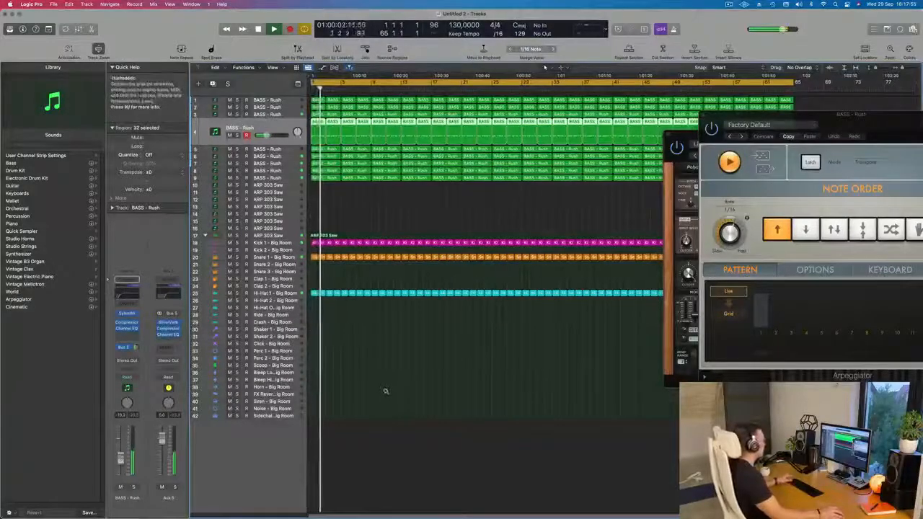
{"action": "scroll", "coordinate": [383, 387], "scroll_direction": "down", "scroll_amount": 2}
{"action": "left_click", "coordinate": [413, 205]}
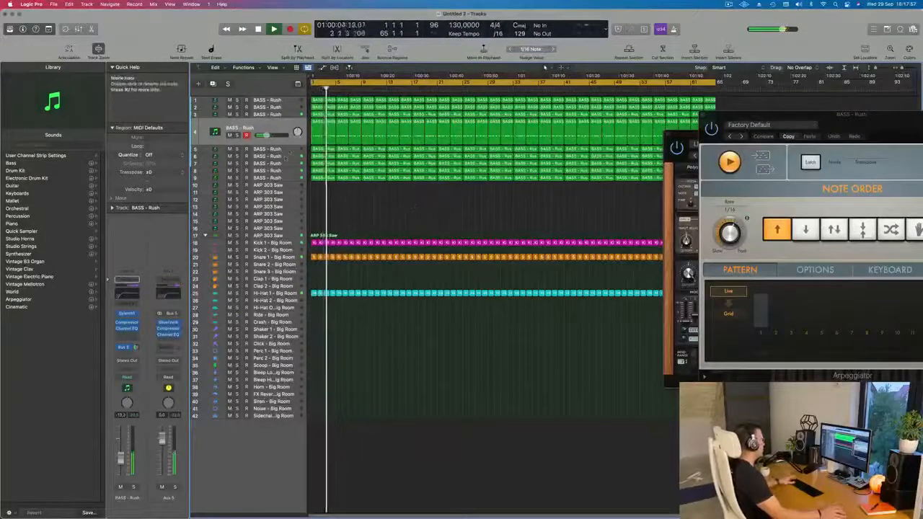
Raise the fifth track's volume to about -8.4 dB, soloing it briefly to hear it alone
{"action": "left_click", "coordinate": [288, 149]}
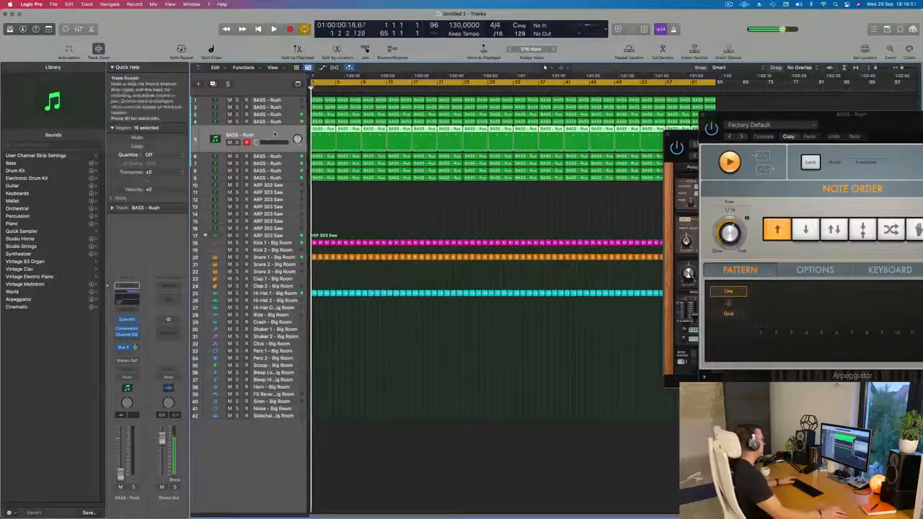
{"action": "left_click_drag", "start_coordinate": [261, 143], "coordinate": [263, 143]}
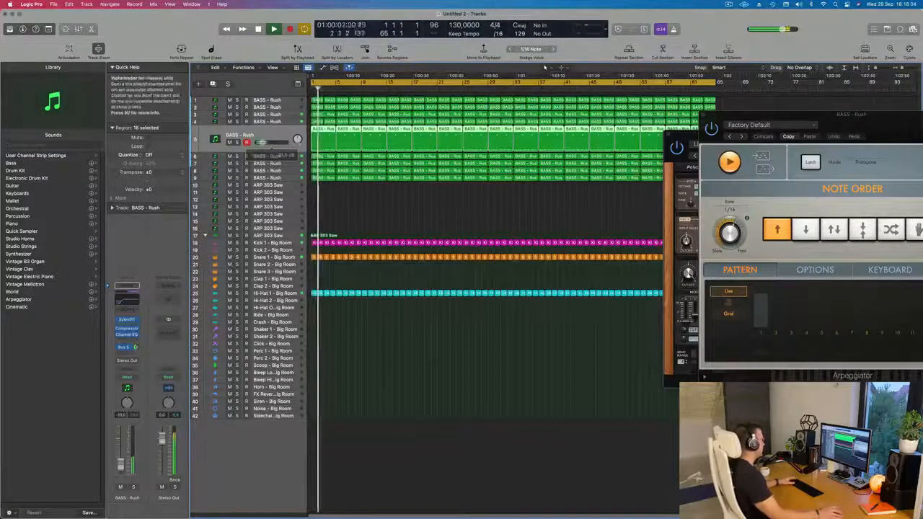
{"action": "left_click", "coordinate": [237, 143]}
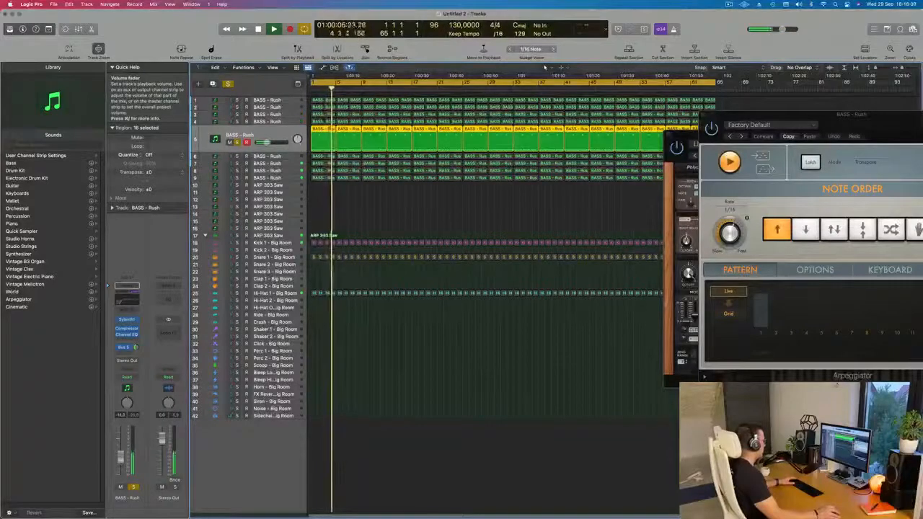
{"action": "key", "text": "s"}
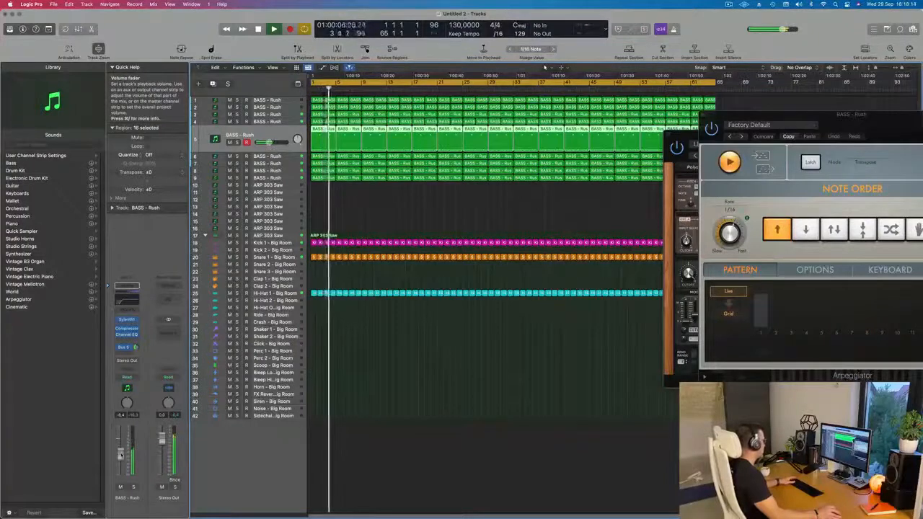
Move the fifth track to the top of the track list and pull its volume all the way down
{"action": "left_click_drag", "start_coordinate": [280, 135], "coordinate": [284, 91]}
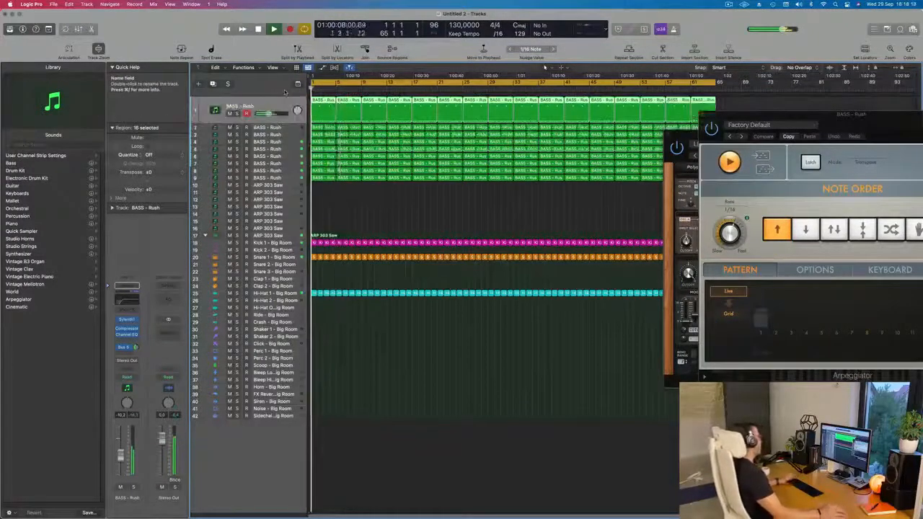
{"action": "left_click_drag", "start_coordinate": [121, 455], "coordinate": [121, 474]}
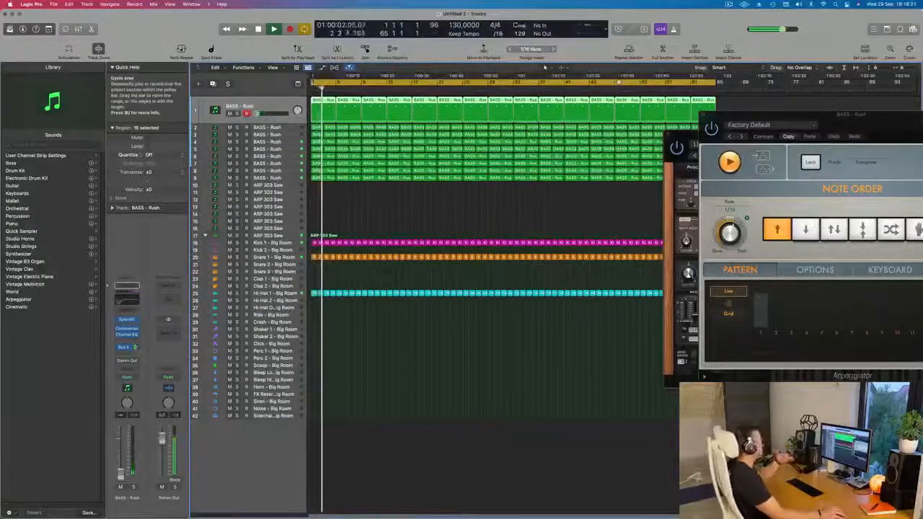
{"action": "key", "text": "Return"}
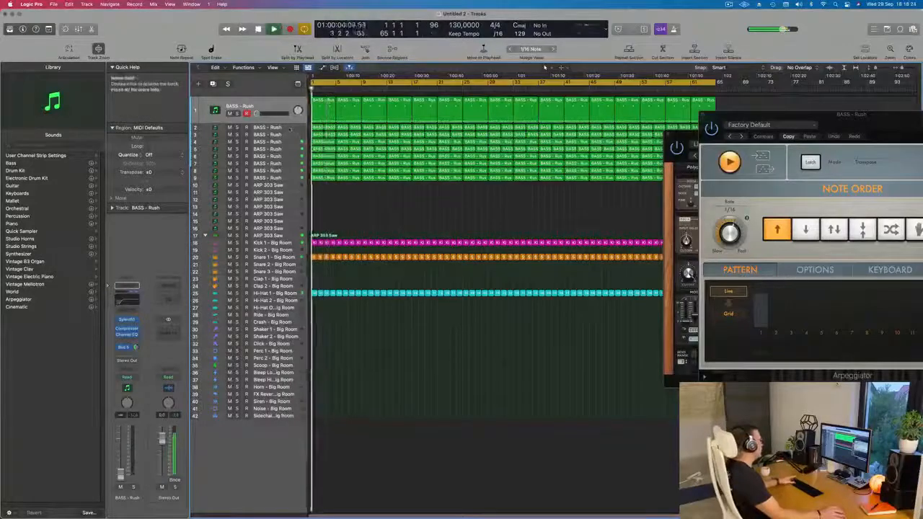
Solo the second and the fourth track briefly, one after the other, to identify each part by ear
{"action": "left_click", "coordinate": [241, 126]}
{"action": "key", "text": "Return"}
{"action": "key", "text": "s"}
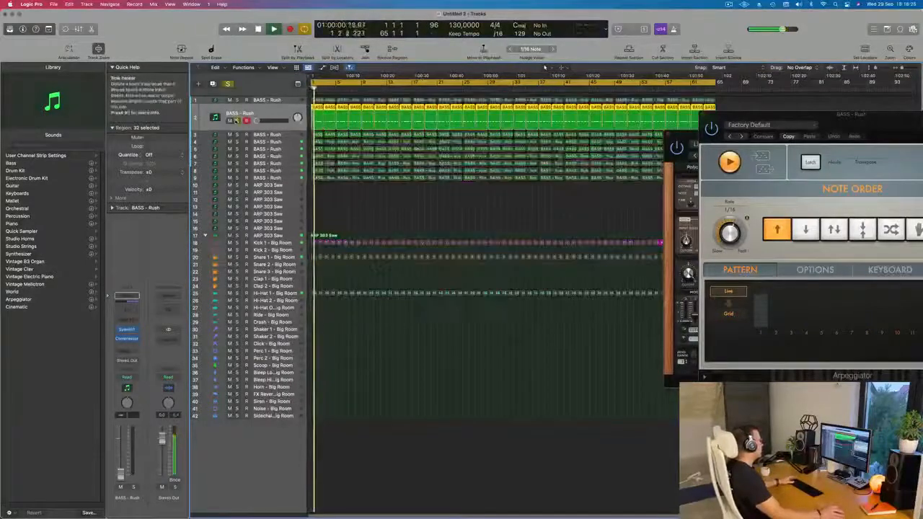
{"action": "key", "text": "s"}
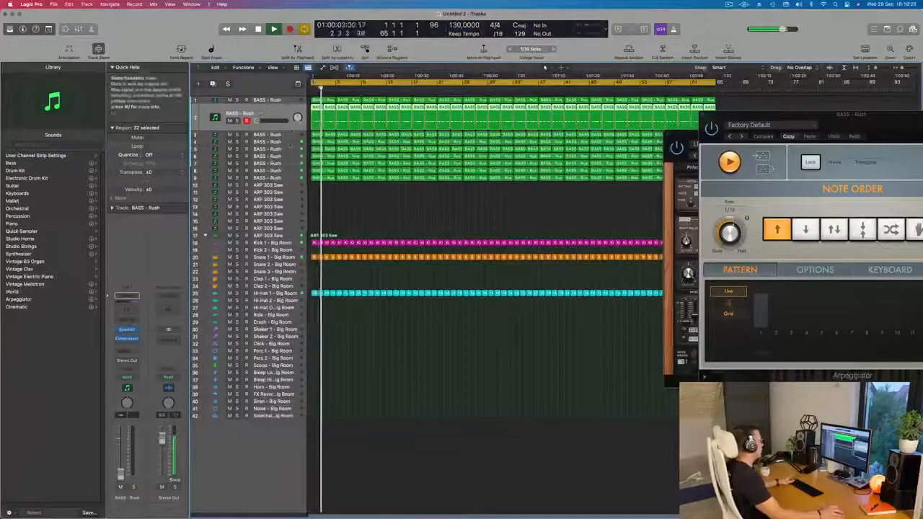
{"action": "key", "text": "Down"}
{"action": "key", "text": "Down"}
{"action": "key", "text": "s"}
{"action": "key", "text": "s"}
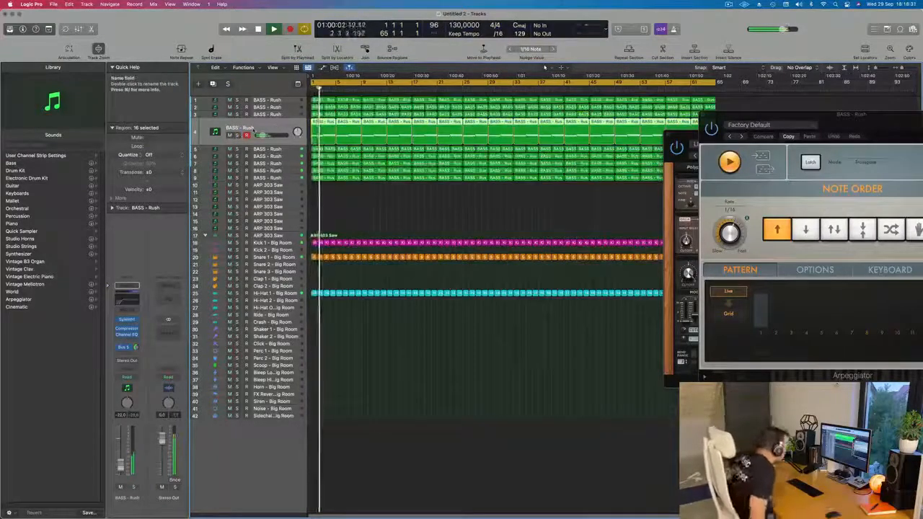